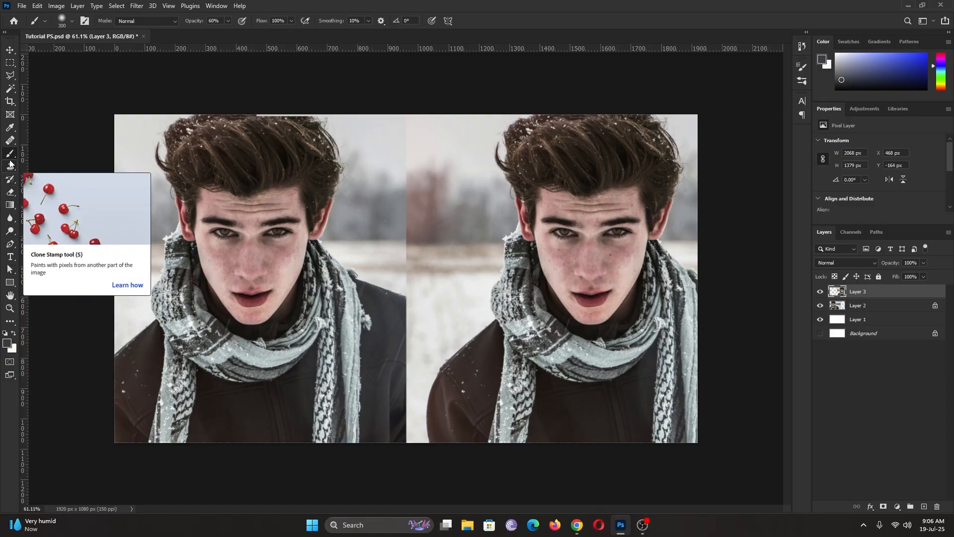
Remove the dark mole from the cheek on the picture's right with the Healing Brush, sampling clean skin just below it.
{"action": "scroll", "coordinate": [658, 247], "scroll_direction": "up", "scroll_amount": 1}
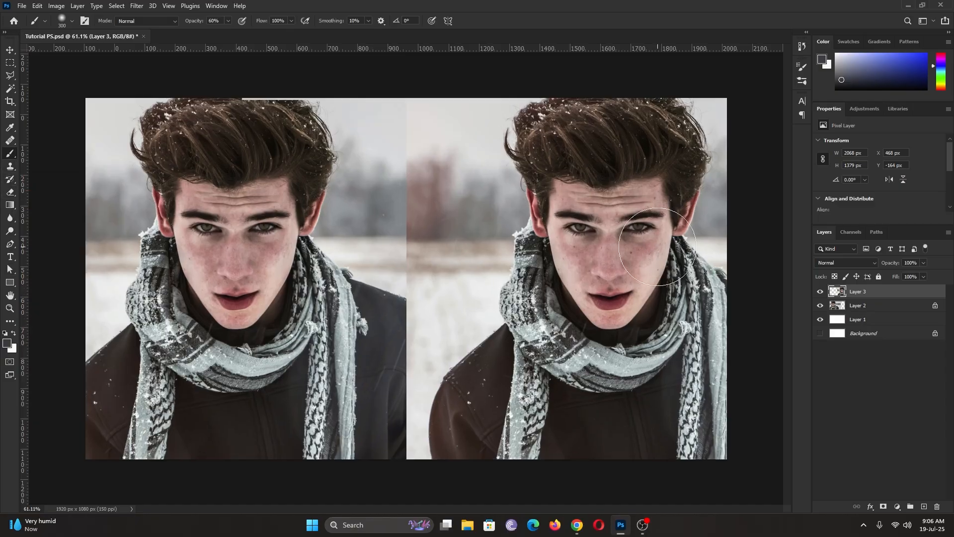
{"action": "scroll", "coordinate": [658, 247], "scroll_direction": "up", "scroll_amount": 3}
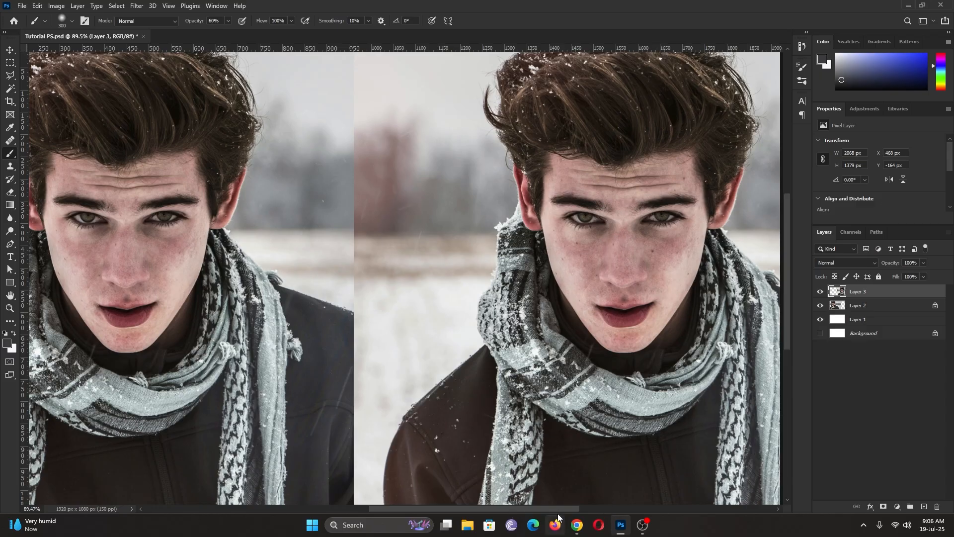
{"action": "left_click_drag", "start_coordinate": [567, 506], "coordinate": [598, 508]}
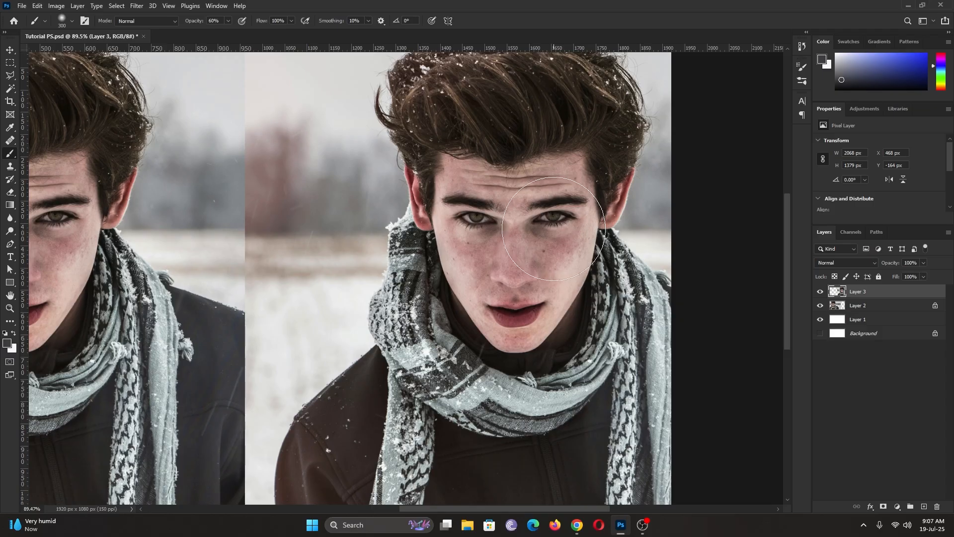
{"action": "right_click", "coordinate": [13, 153]}
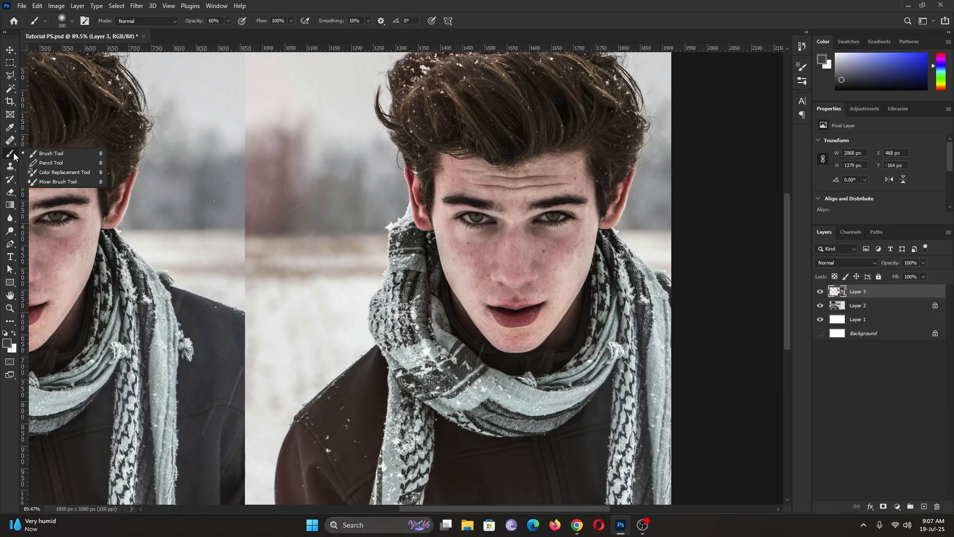
{"action": "right_click", "coordinate": [13, 142]}
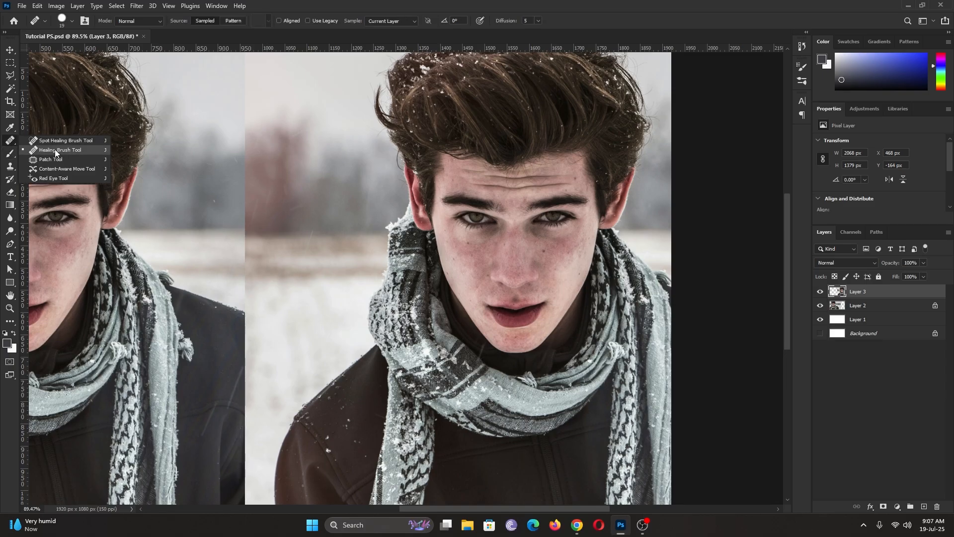
{"action": "left_click", "coordinate": [71, 149]}
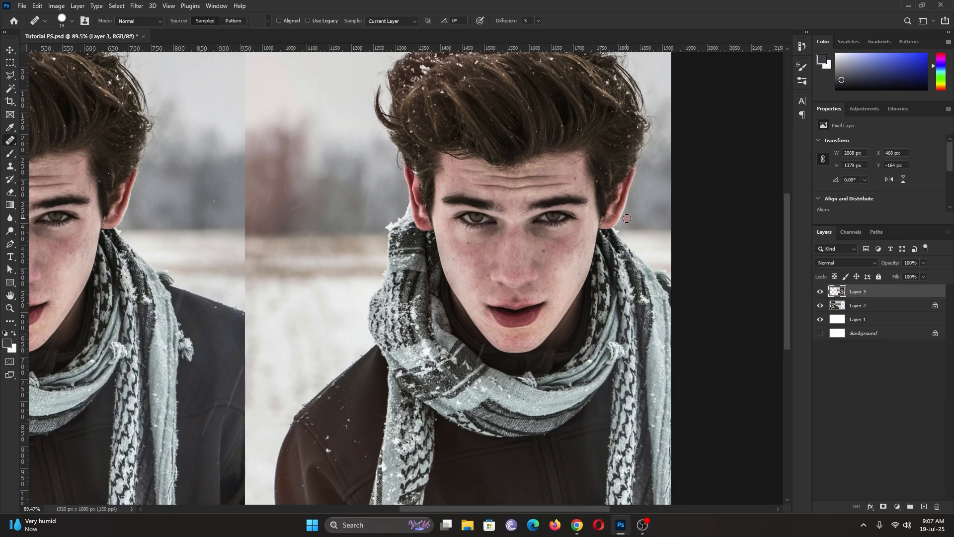
{"action": "scroll", "coordinate": [627, 219], "scroll_direction": "up", "scroll_amount": 5}
{"action": "scroll", "coordinate": [514, 242], "scroll_direction": "up", "scroll_amount": 2}
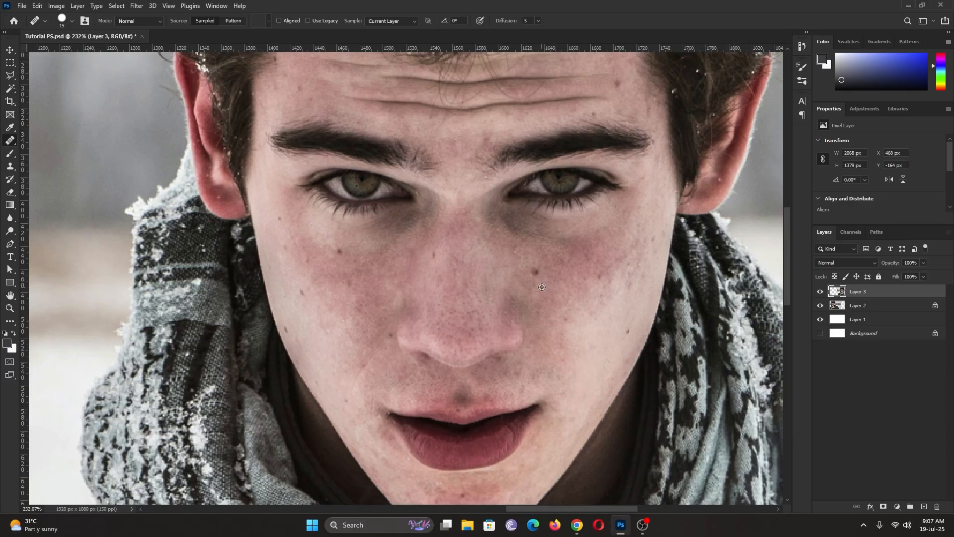
{"action": "left_click", "coordinate": [542, 287], "text": "alt"}
{"action": "left_click", "coordinate": [536, 273]}
{"action": "key", "text": "ctrl+z"}
{"action": "left_click", "coordinate": [544, 293], "text": "alt"}
{"action": "left_click", "coordinate": [536, 273]}
Try healing the small blemish on the outer cheek at the picture's left, sampling nearby skin and the iris, and undo it.
{"action": "left_click", "coordinate": [332, 283], "text": "alt"}
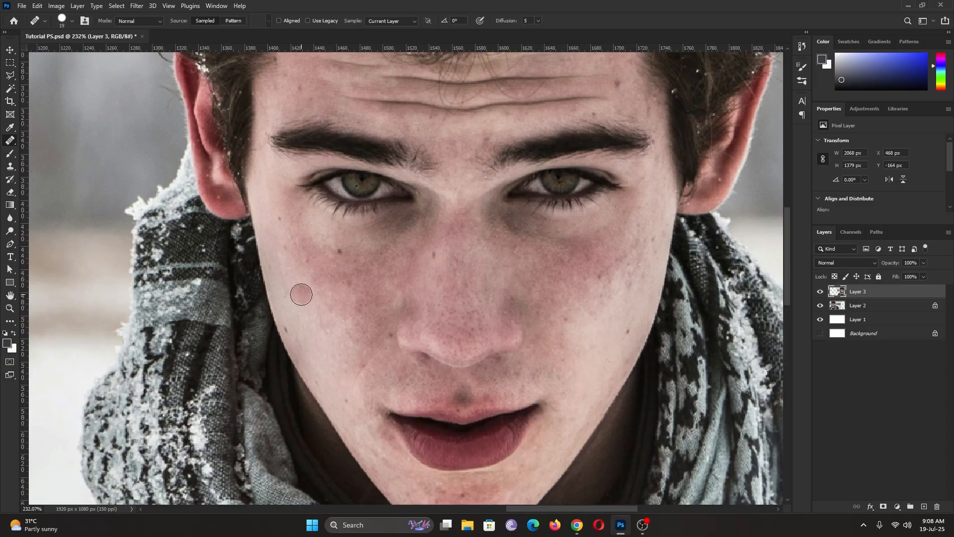
{"action": "left_click", "coordinate": [301, 294]}
{"action": "left_click", "coordinate": [360, 184], "text": "alt"}
{"action": "left_click", "coordinate": [302, 299]}
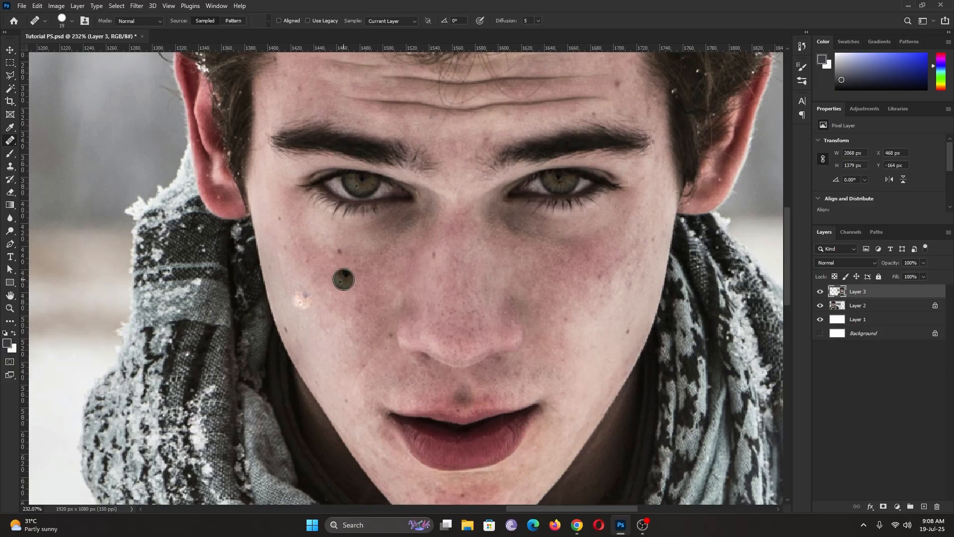
{"action": "key", "text": "ctrl+z"}
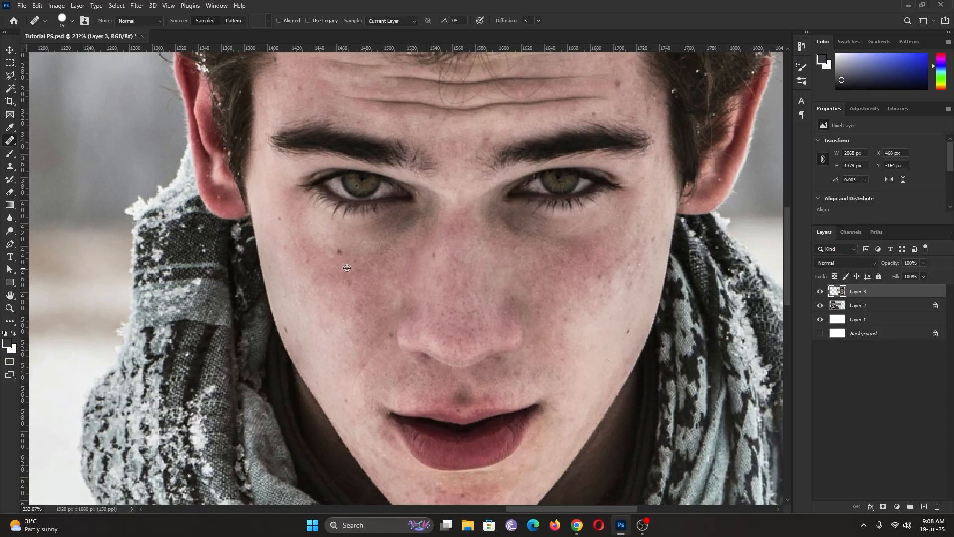
Try healing the mole beneath the eye at the picture's left with skin sampled just below it, and undo it.
{"action": "left_click", "coordinate": [347, 268], "text": "alt"}
{"action": "left_click", "coordinate": [337, 251]}
{"action": "key", "text": "ctrl+z"}
Remove the mole beneath the eye at the picture's left by patching it with the skin just below, and clear the selection.
{"action": "right_click", "coordinate": [11, 141]}
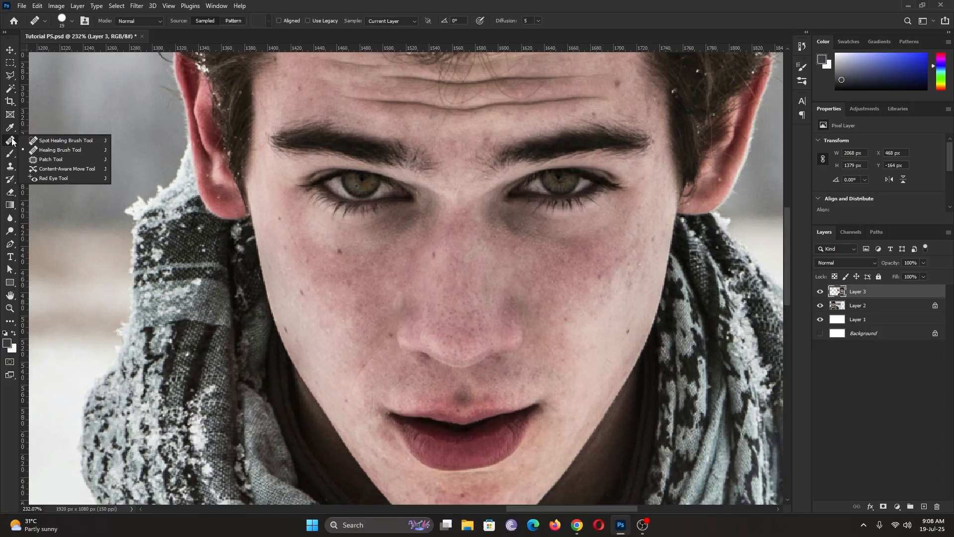
{"action": "left_click", "coordinate": [46, 157]}
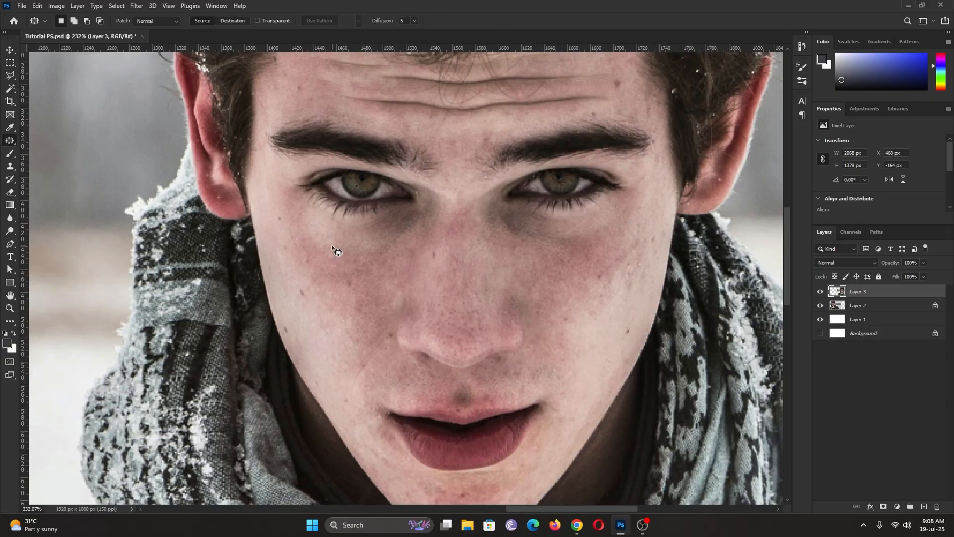
{"action": "right_click", "coordinate": [8, 142]}
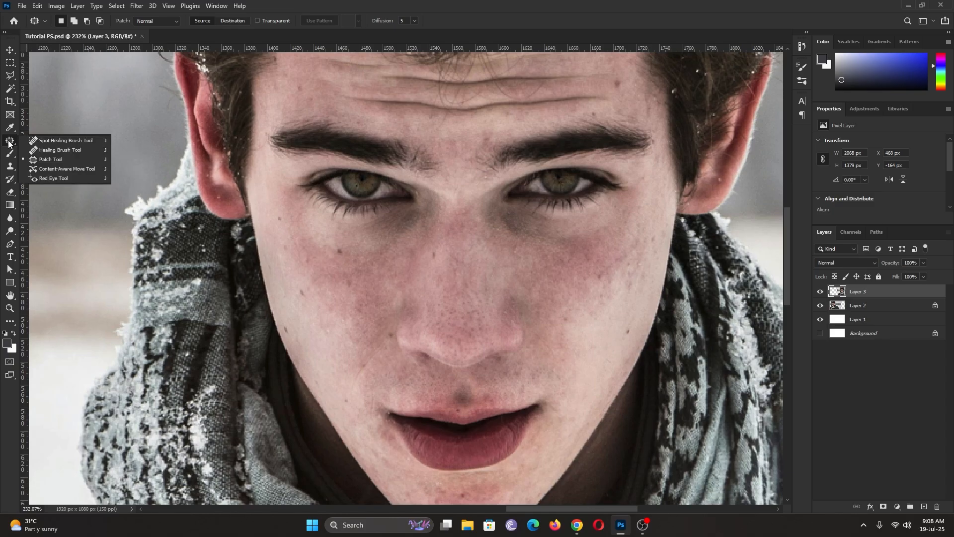
{"action": "left_click", "coordinate": [60, 142]}
{"action": "right_click", "coordinate": [19, 142]}
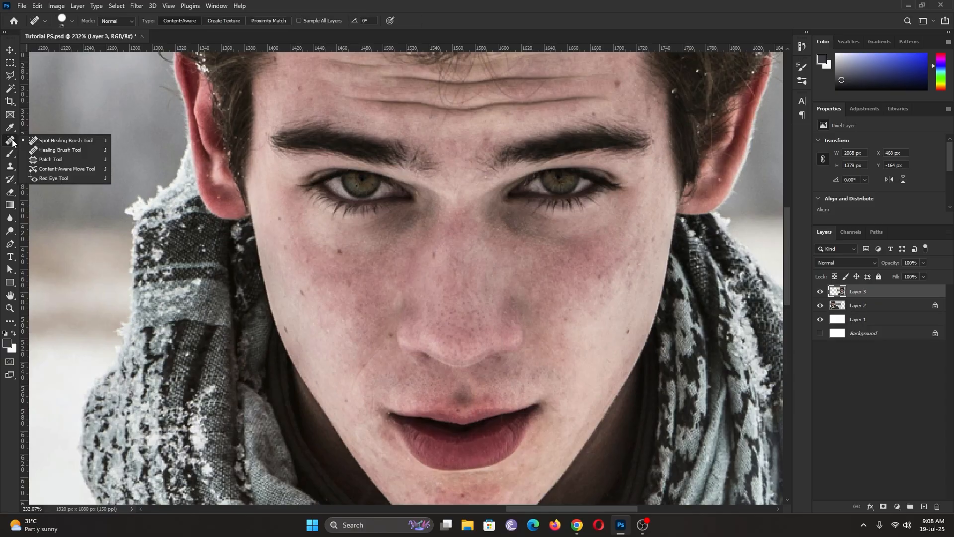
{"action": "left_click", "coordinate": [12, 142]}
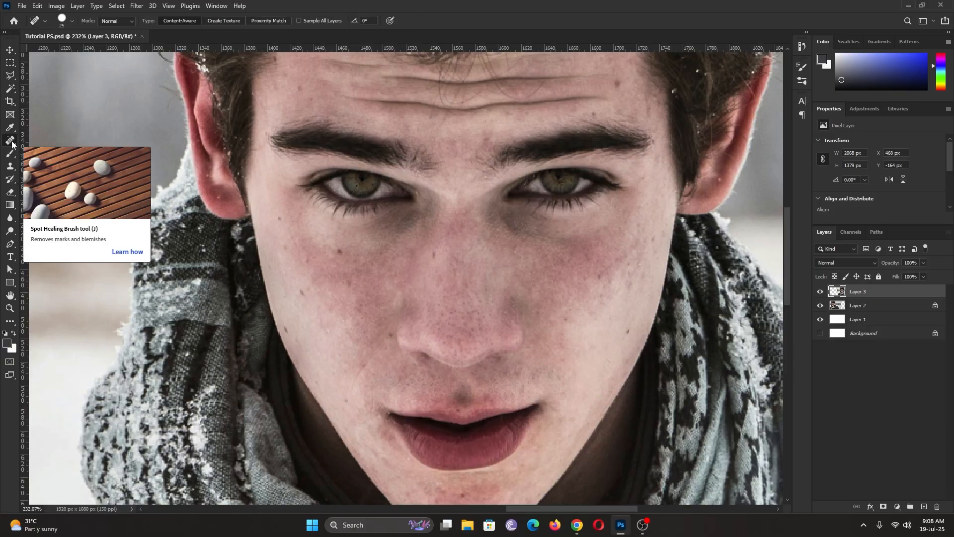
{"action": "right_click", "coordinate": [8, 142]}
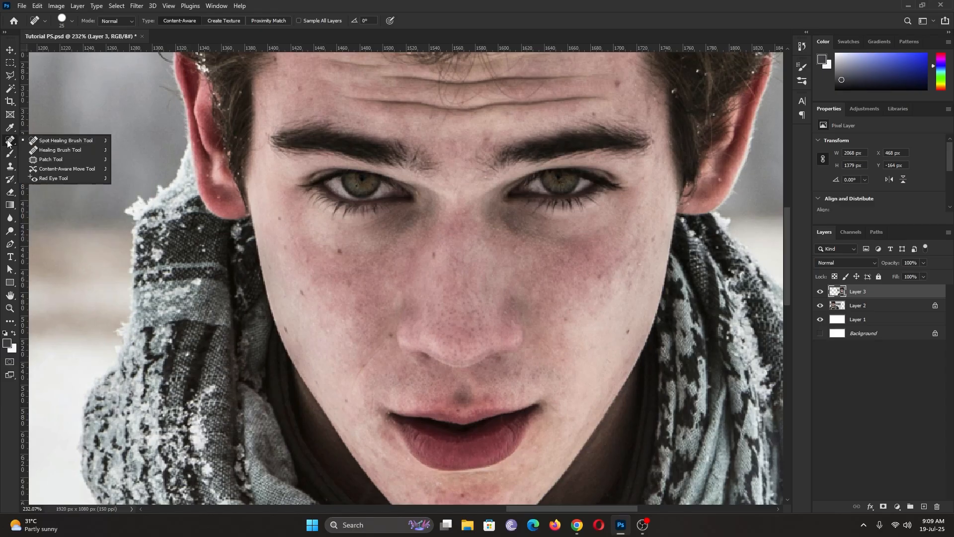
{"action": "left_click", "coordinate": [77, 160]}
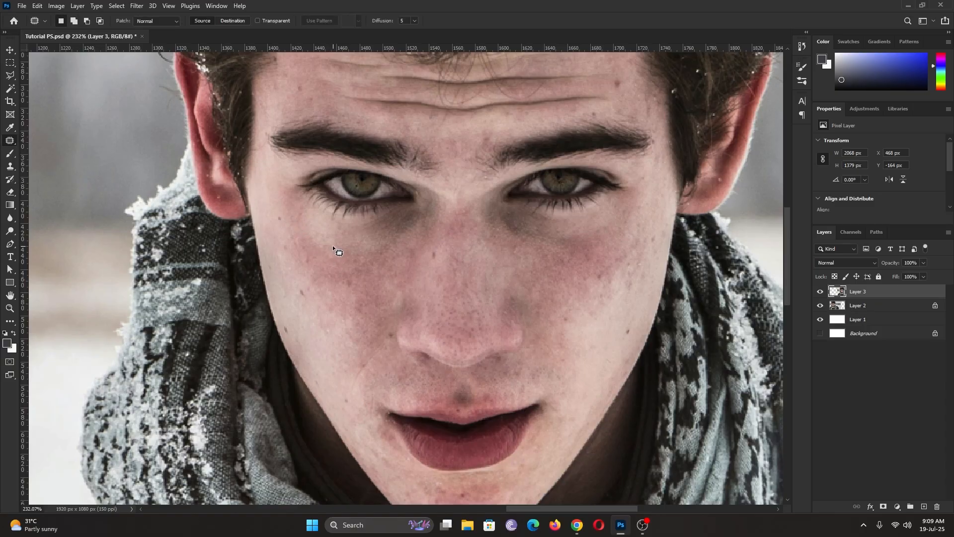
{"action": "mouse_move", "coordinate": [333, 246]}
{"action": "left_mouse_down"}
{"action": "mouse_move", "coordinate": [350, 247]}
{"action": "mouse_move", "coordinate": [329, 255]}
{"action": "mouse_move", "coordinate": [334, 249]}
{"action": "left_mouse_up"}
{"action": "left_click_drag", "start_coordinate": [339, 257], "coordinate": [351, 269]}
{"action": "key", "text": "ctrl+d"}
Try relocating the small outer-cheek blemish further inward on the cheek with Content-Aware Move, and clear the selection.
{"action": "right_click", "coordinate": [10, 141]}
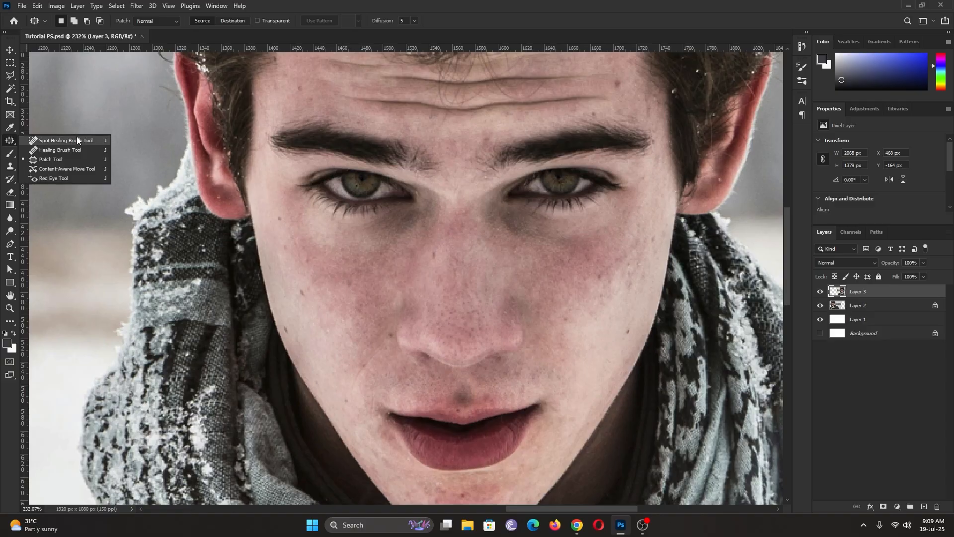
{"action": "left_click", "coordinate": [90, 171]}
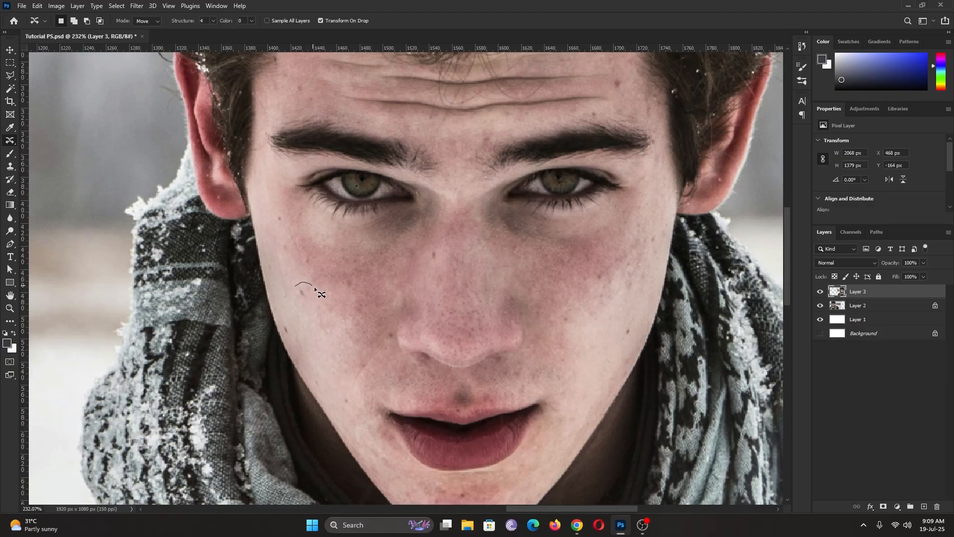
{"action": "mouse_move", "coordinate": [315, 288]}
{"action": "left_mouse_down"}
{"action": "mouse_move", "coordinate": [304, 307]}
{"action": "mouse_move", "coordinate": [292, 298]}
{"action": "mouse_move", "coordinate": [292, 287]}
{"action": "mouse_move", "coordinate": [320, 326]}
{"action": "left_mouse_up"}
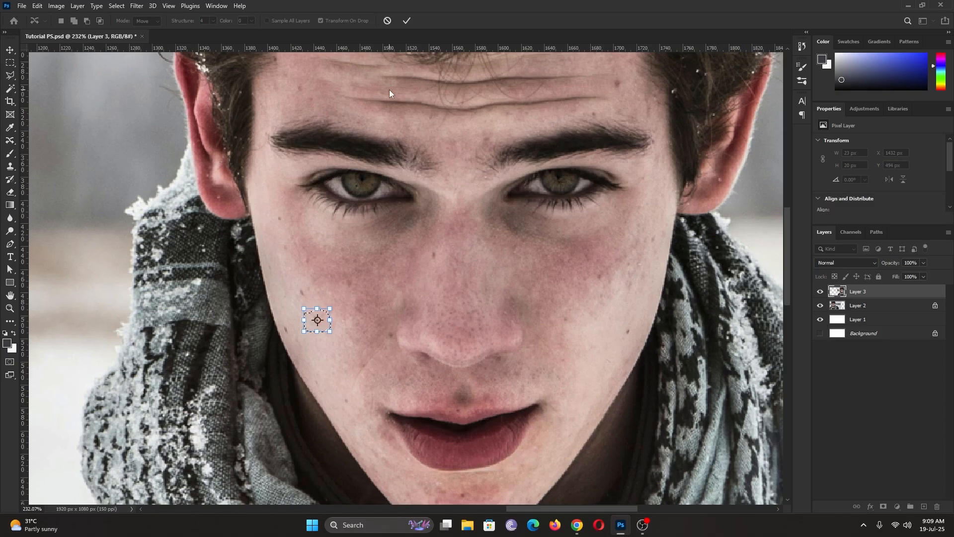
{"action": "left_click_drag", "start_coordinate": [325, 326], "coordinate": [344, 292]}
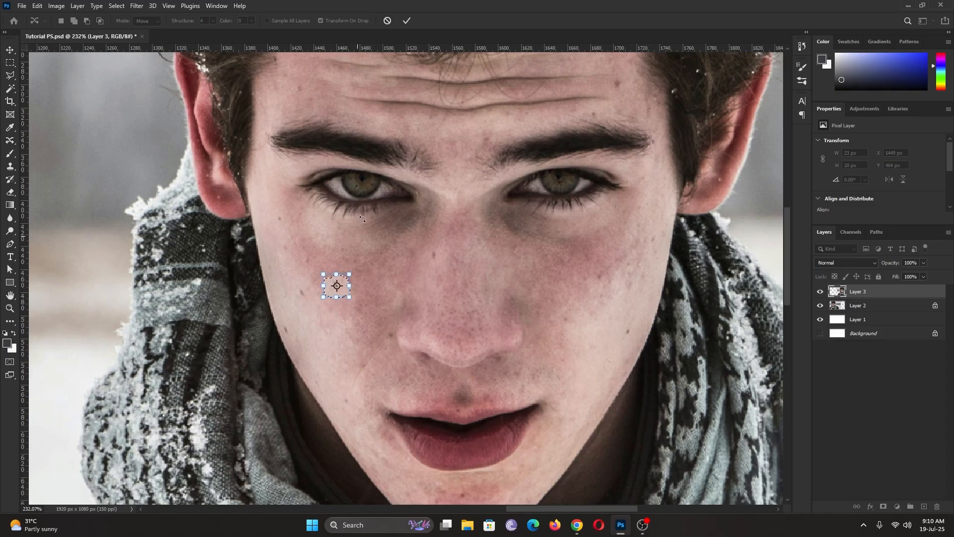
{"action": "left_click", "coordinate": [407, 21]}
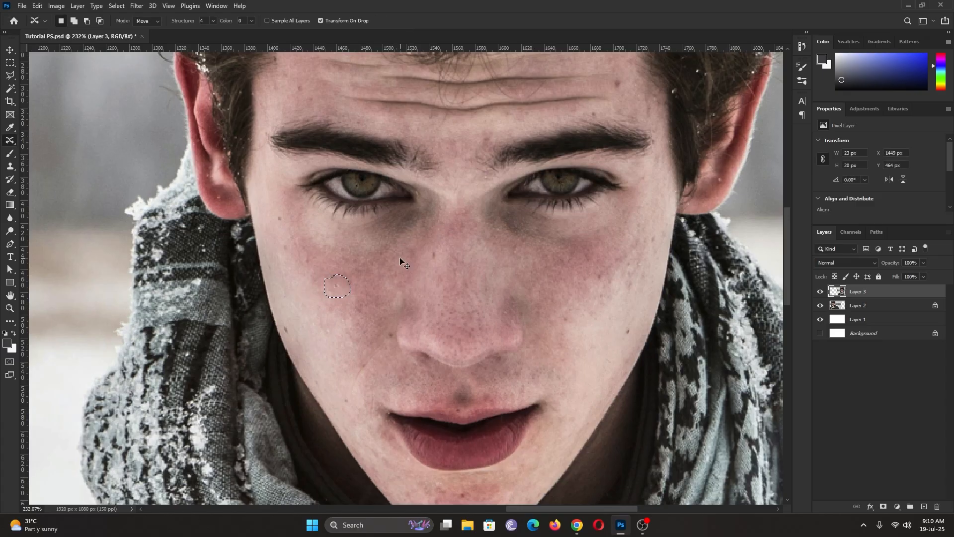
{"action": "key", "text": "ctrl+d"}
{"action": "mouse_move", "coordinate": [343, 293]}
{"action": "left_mouse_down"}
{"action": "mouse_move", "coordinate": [328, 281]}
{"action": "mouse_move", "coordinate": [342, 297]}
{"action": "left_mouse_up"}
{"action": "key", "text": "ctrl+d"}
Outline the outer-cheek blemish, apply Color Range with a higher fuzziness, and try a Content-Aware Move that is cancelled.
{"action": "mouse_move", "coordinate": [315, 303]}
{"action": "left_mouse_down"}
{"action": "mouse_move", "coordinate": [296, 306]}
{"action": "mouse_move", "coordinate": [304, 283]}
{"action": "left_mouse_up"}
{"action": "right_click", "coordinate": [304, 297]}
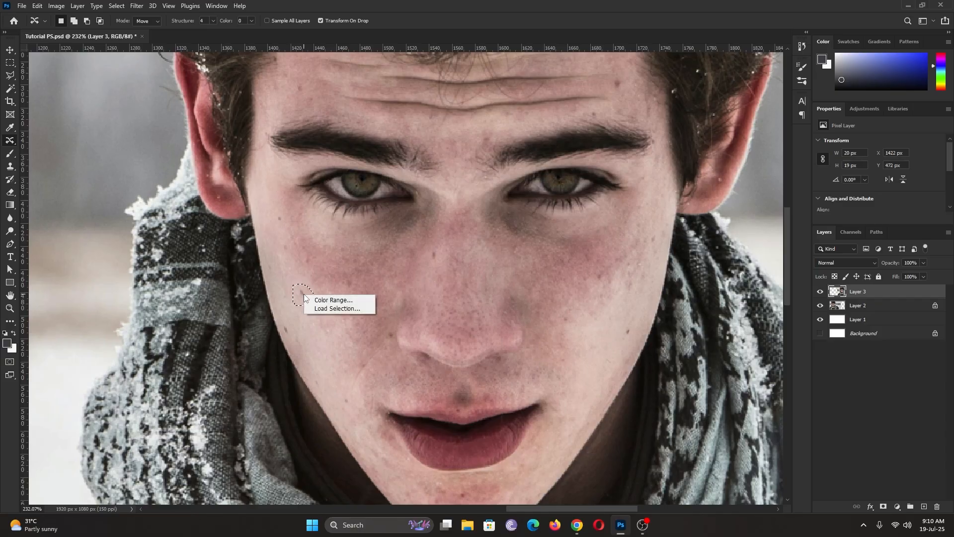
{"action": "left_click", "coordinate": [330, 300]}
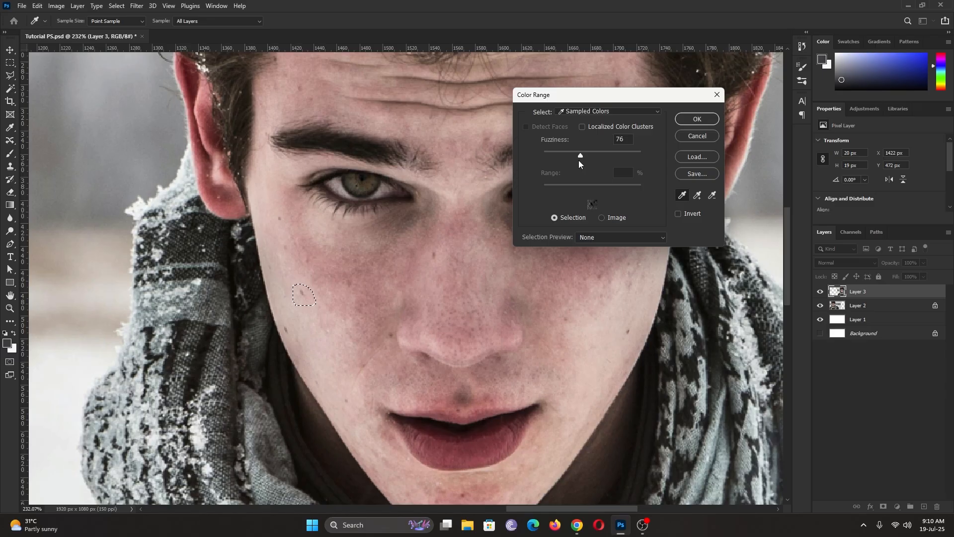
{"action": "left_click_drag", "start_coordinate": [584, 156], "coordinate": [617, 158]}
{"action": "left_click", "coordinate": [693, 119]}
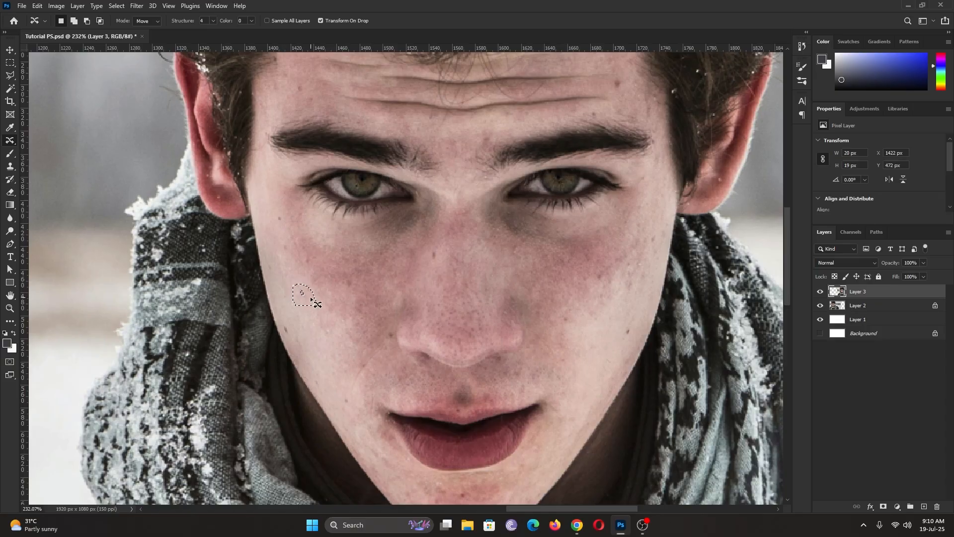
{"action": "left_click_drag", "start_coordinate": [310, 298], "coordinate": [327, 311]}
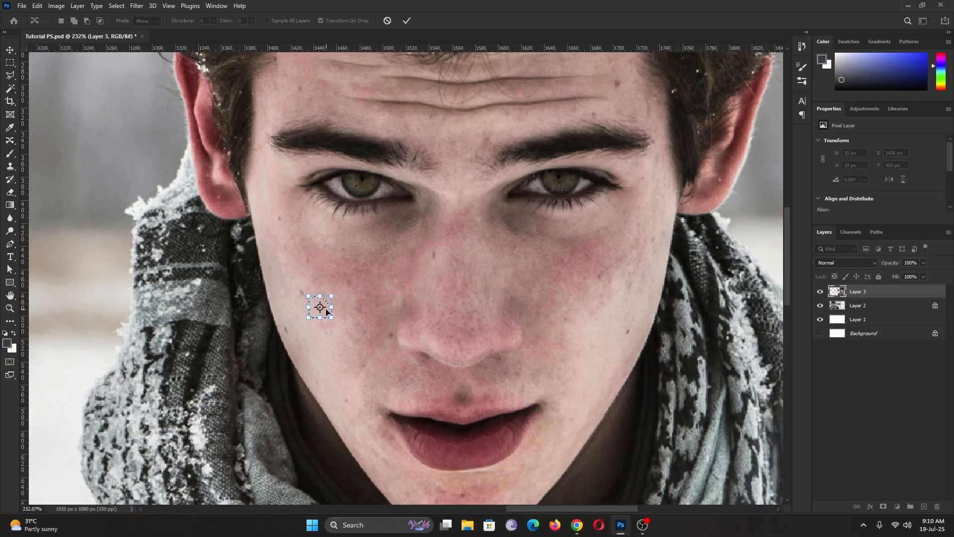
{"action": "left_click", "coordinate": [388, 21]}
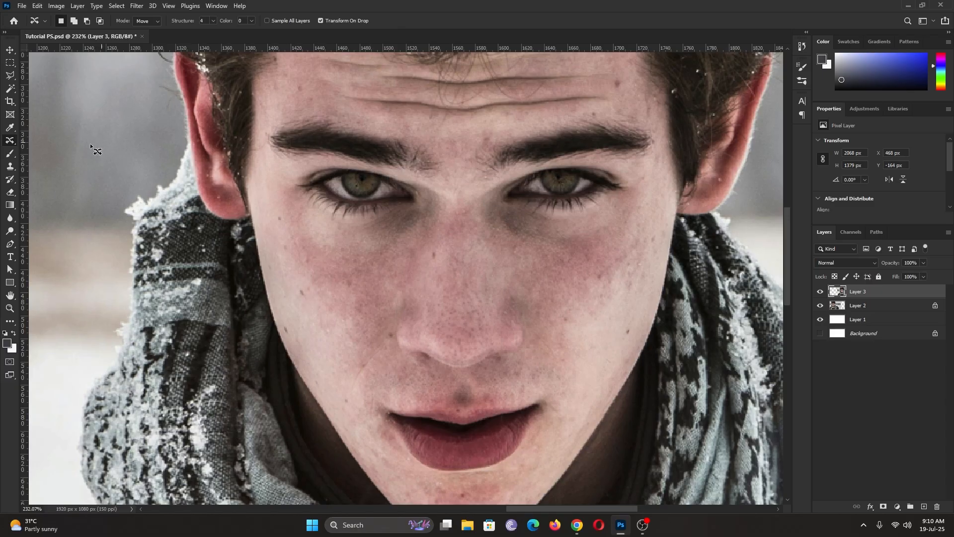
Hide Layer 3, Layer 2 and Layer 1, and make only the Background layer visible.
{"action": "left_click", "coordinate": [9, 153]}
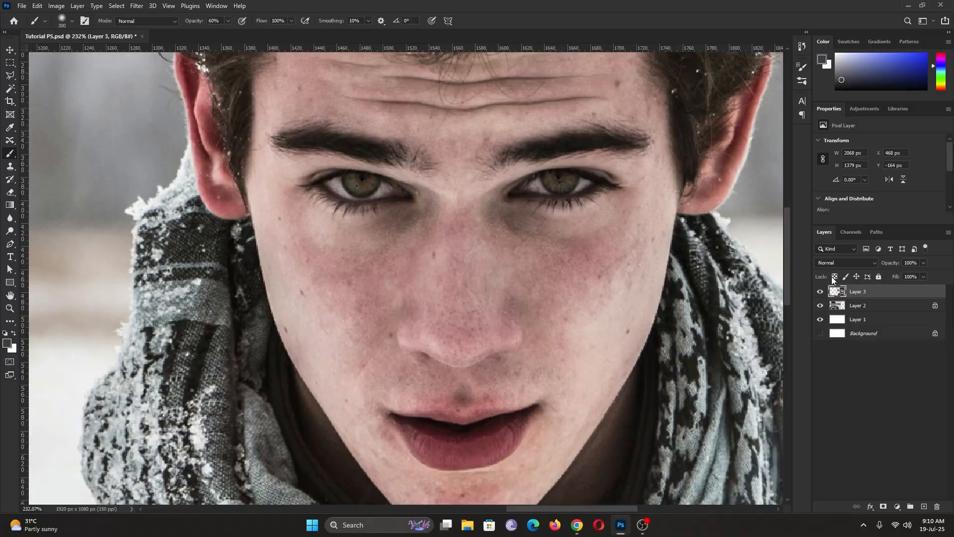
{"action": "left_click", "coordinate": [820, 292]}
{"action": "left_click", "coordinate": [820, 305]}
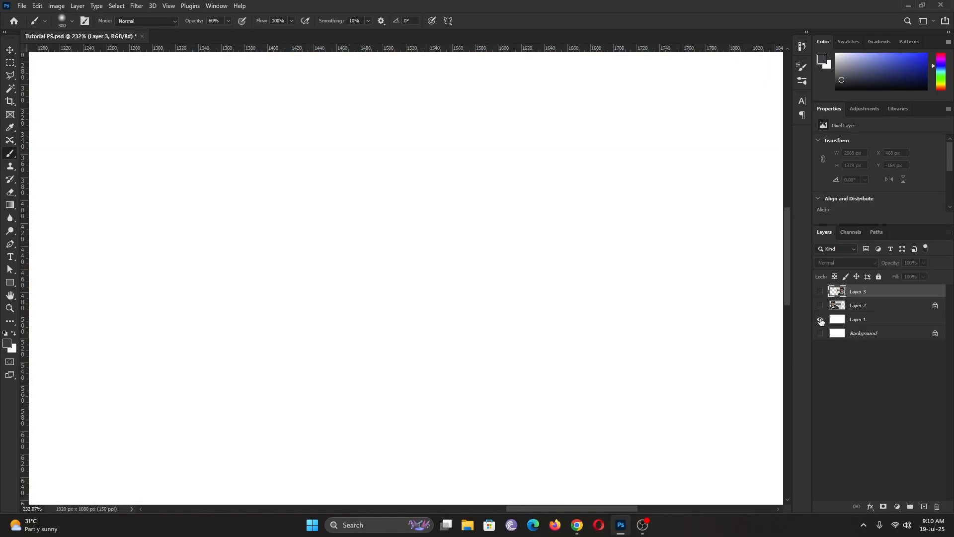
{"action": "left_click", "coordinate": [820, 292]}
{"action": "left_click", "coordinate": [820, 305]}
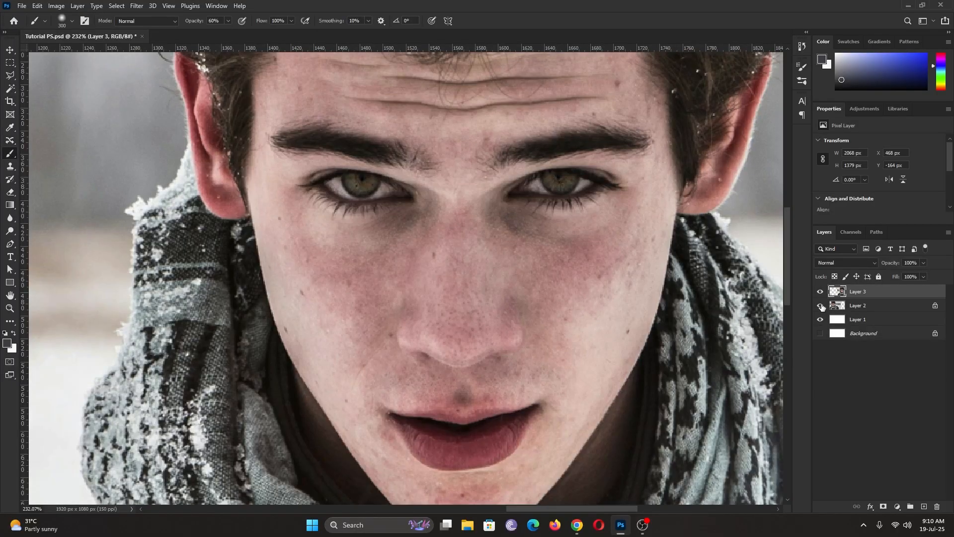
{"action": "left_click", "coordinate": [820, 292]}
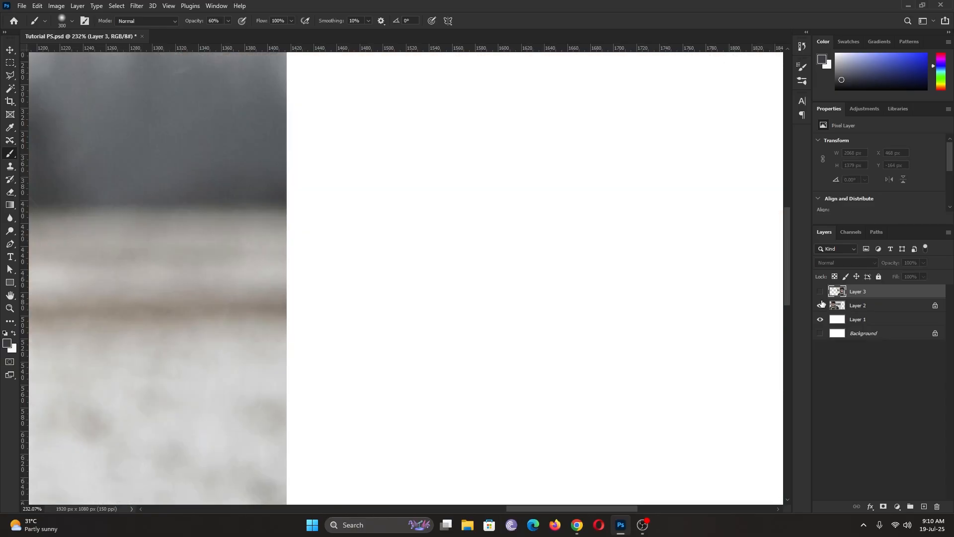
{"action": "left_click", "coordinate": [820, 305]}
{"action": "left_click", "coordinate": [820, 320]}
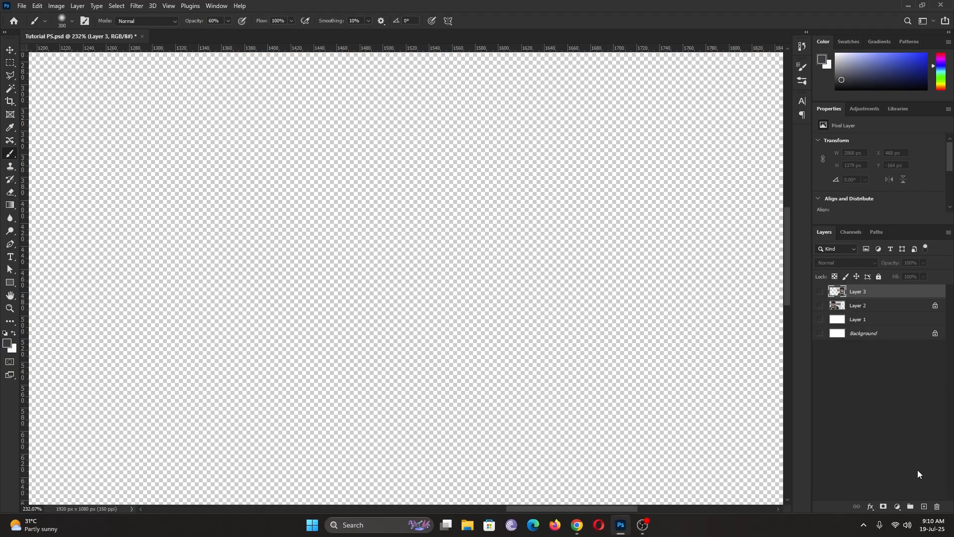
{"action": "left_click", "coordinate": [820, 333]}
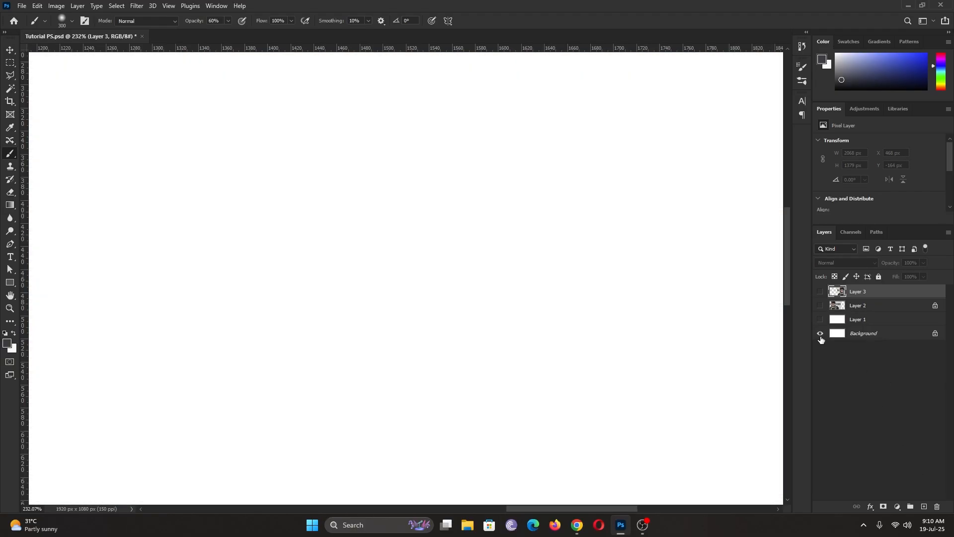
Activate the Brush Tool for use on the blank canvas.
{"action": "scroll", "coordinate": [589, 324], "scroll_direction": "down", "scroll_amount": 8}
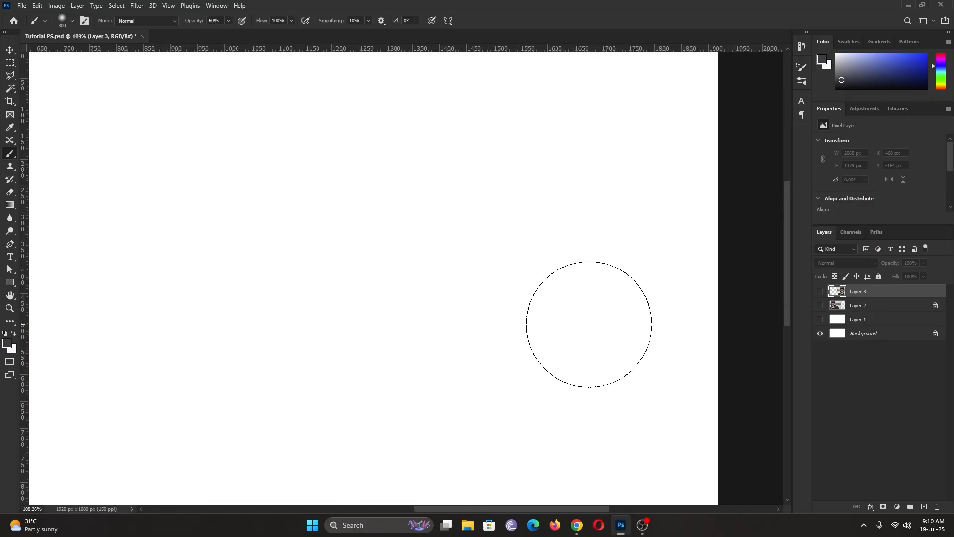
{"action": "right_click", "coordinate": [10, 154]}
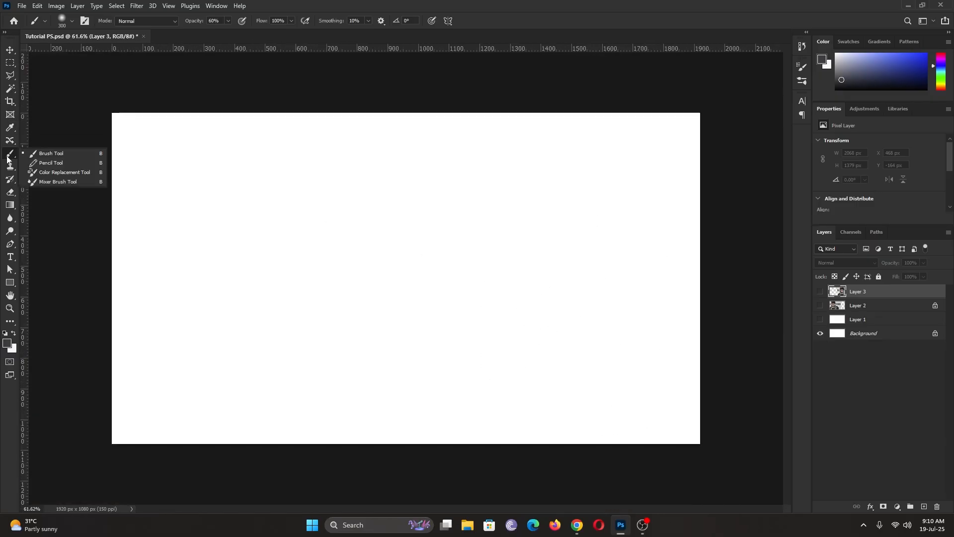
{"action": "left_click", "coordinate": [55, 150]}
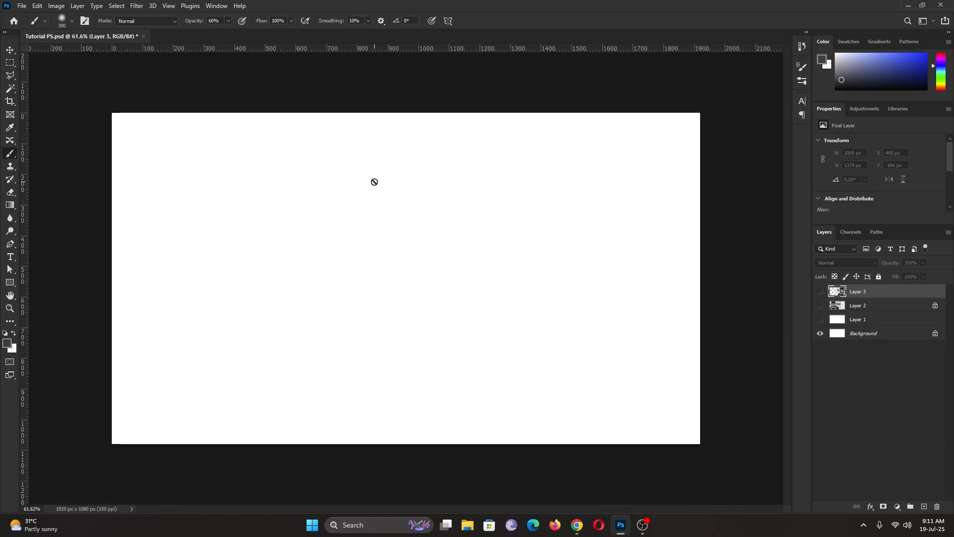
{"action": "scroll", "coordinate": [373, 183], "scroll_direction": "up", "scroll_amount": 1}
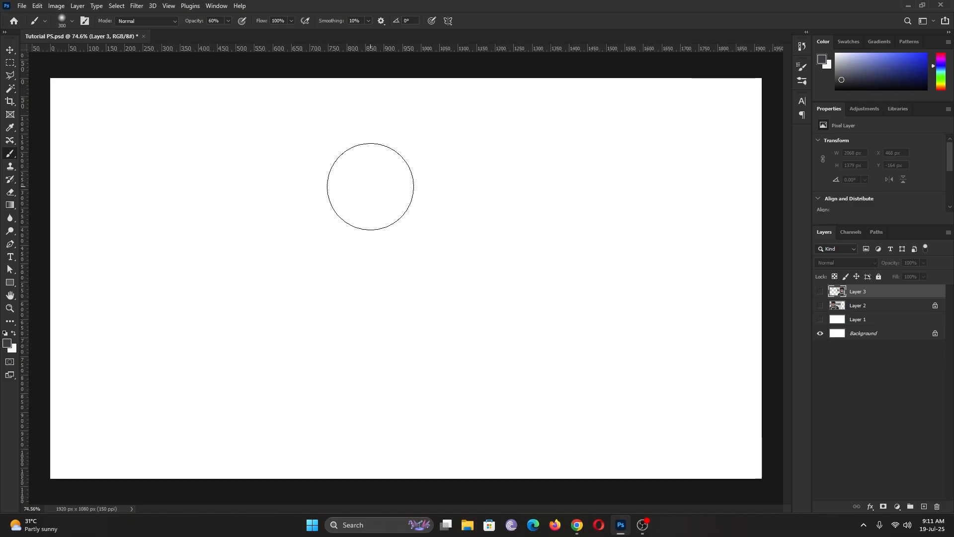
{"action": "right_click", "coordinate": [15, 154]}
{"action": "left_click", "coordinate": [53, 154]}
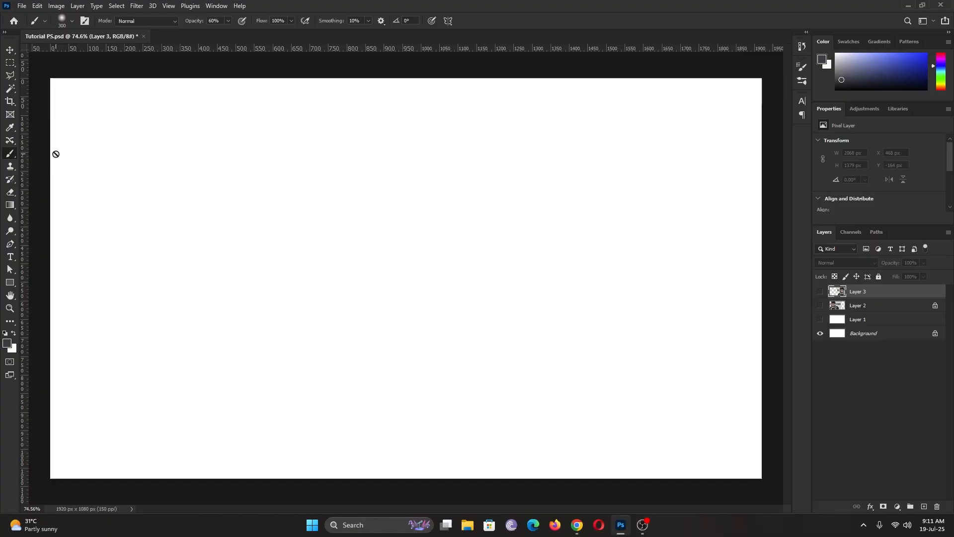
Make Layer 1 visible above the Background layer and select it.
{"action": "left_click", "coordinate": [873, 334]}
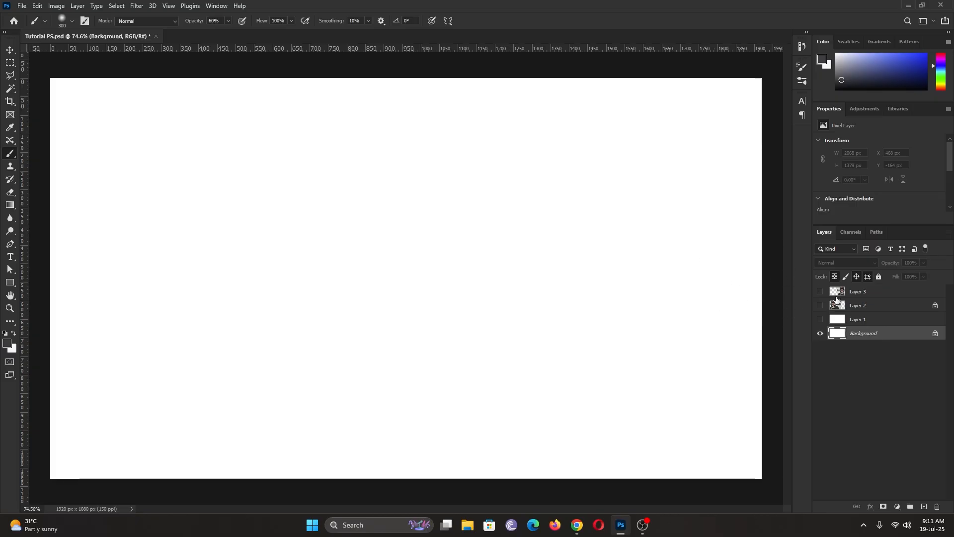
{"action": "left_click", "coordinate": [877, 319]}
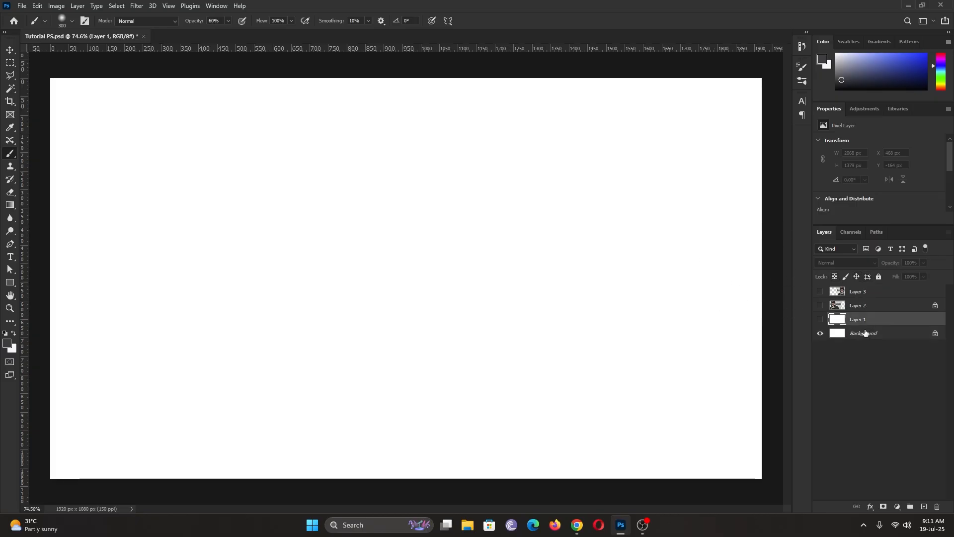
{"action": "left_click", "coordinate": [819, 319]}
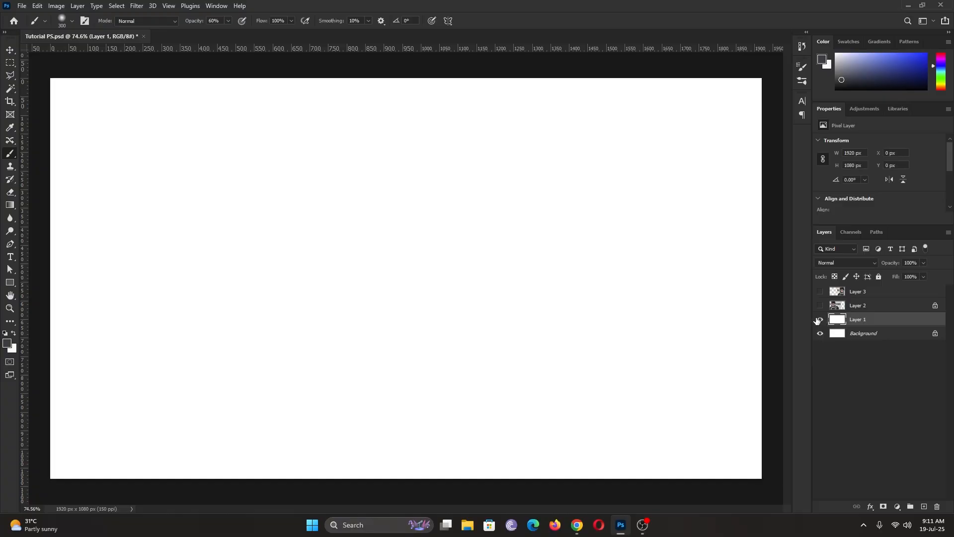
{"action": "left_click", "coordinate": [862, 334]}
{"action": "left_click", "coordinate": [863, 324]}
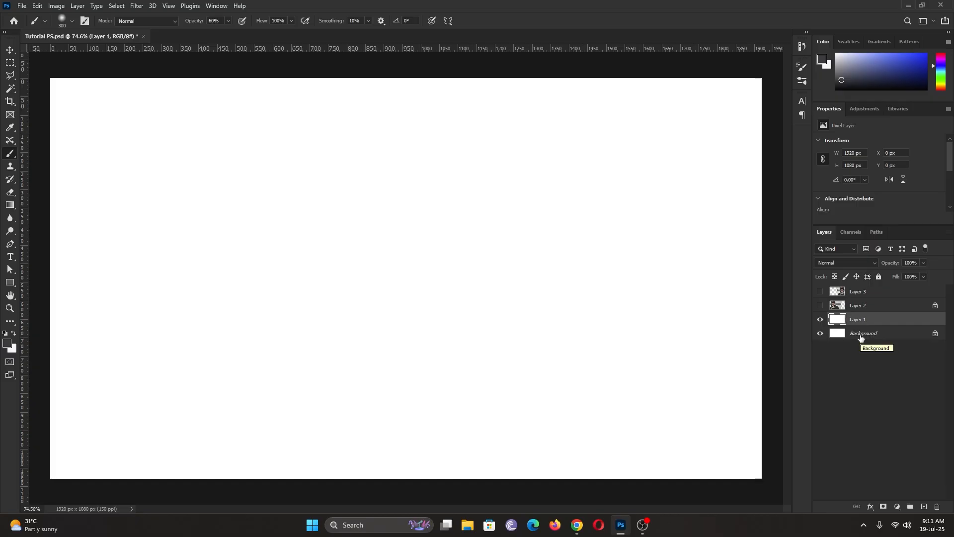
Duplicate the Background layer and delete Layer 1.
{"action": "left_click", "coordinate": [862, 334]}
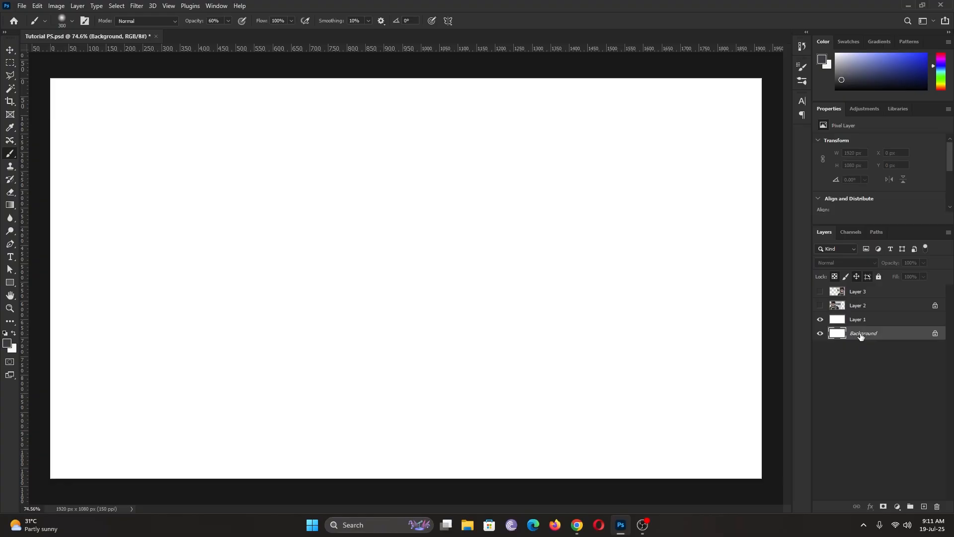
{"action": "key", "text": "ctrl+j"}
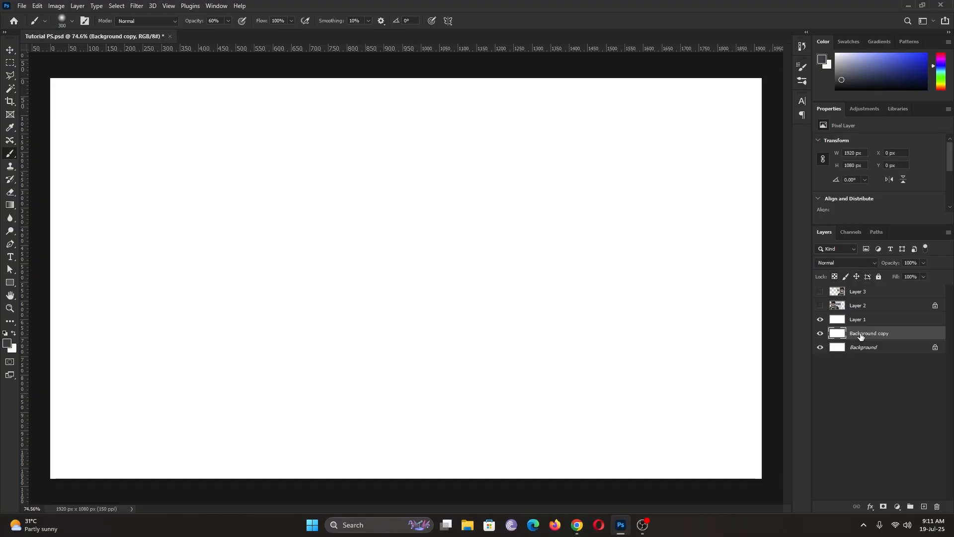
{"action": "left_click", "coordinate": [866, 324]}
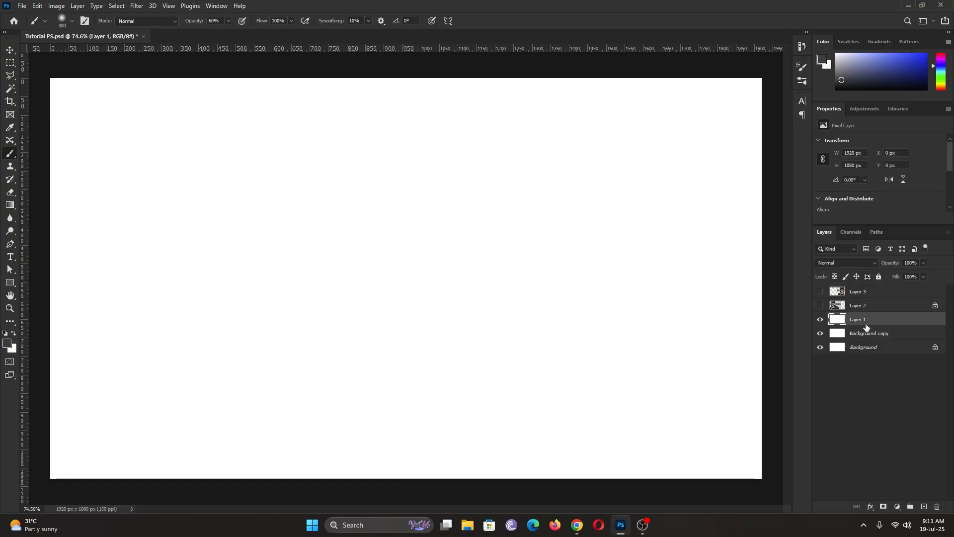
{"action": "key", "text": "Delete"}
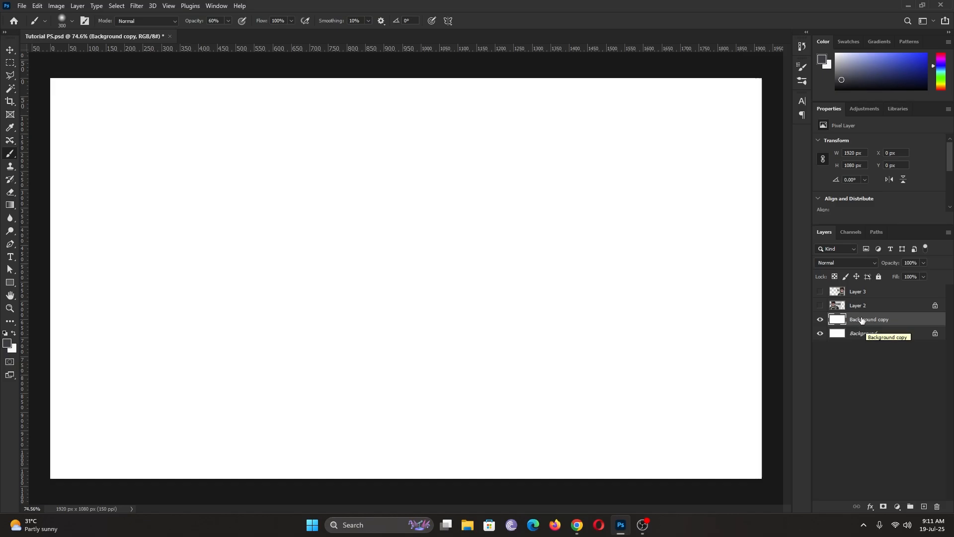
Duplicate the Background copy layer, add an empty layer above the duplicate, and delete that empty layer.
{"action": "left_click_drag", "start_coordinate": [863, 319], "coordinate": [923, 507]}
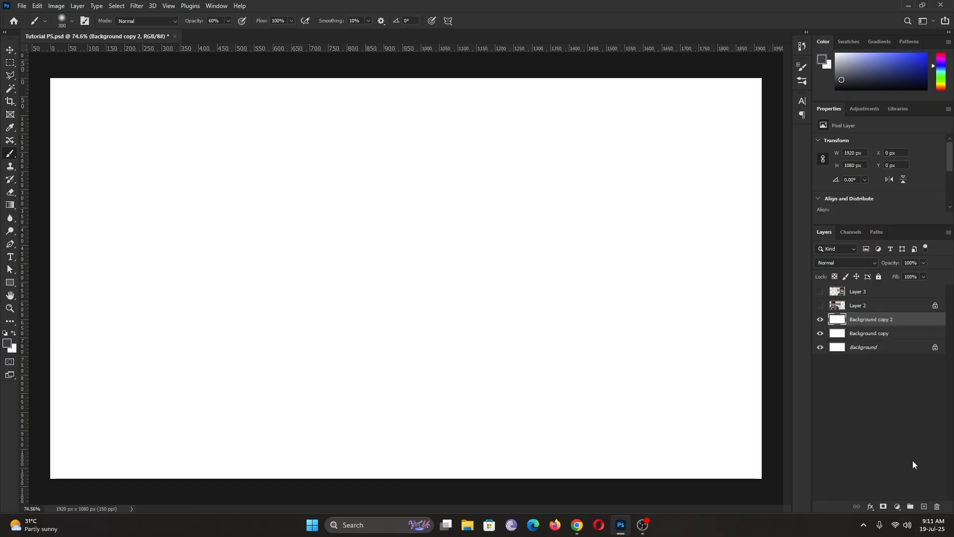
{"action": "left_click", "coordinate": [924, 508]}
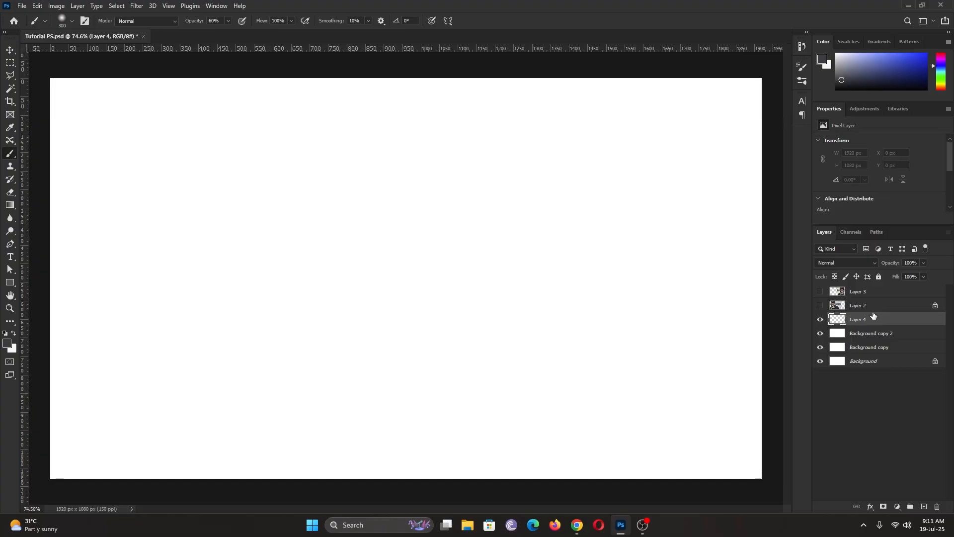
{"action": "key", "text": "Delete"}
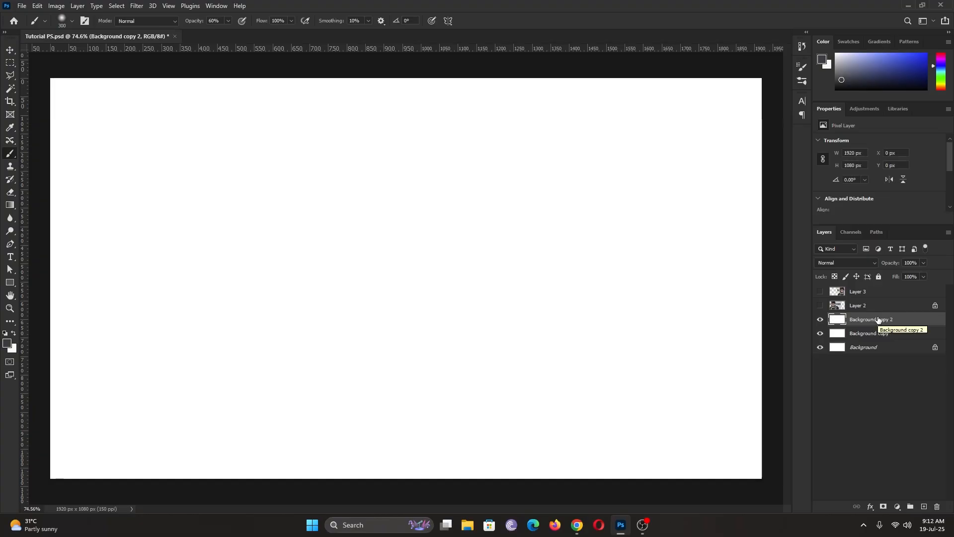
Duplicate Background copy 2, delete the new duplicate, and duplicate the same layer once more.
{"action": "key", "text": "ctrl+j"}
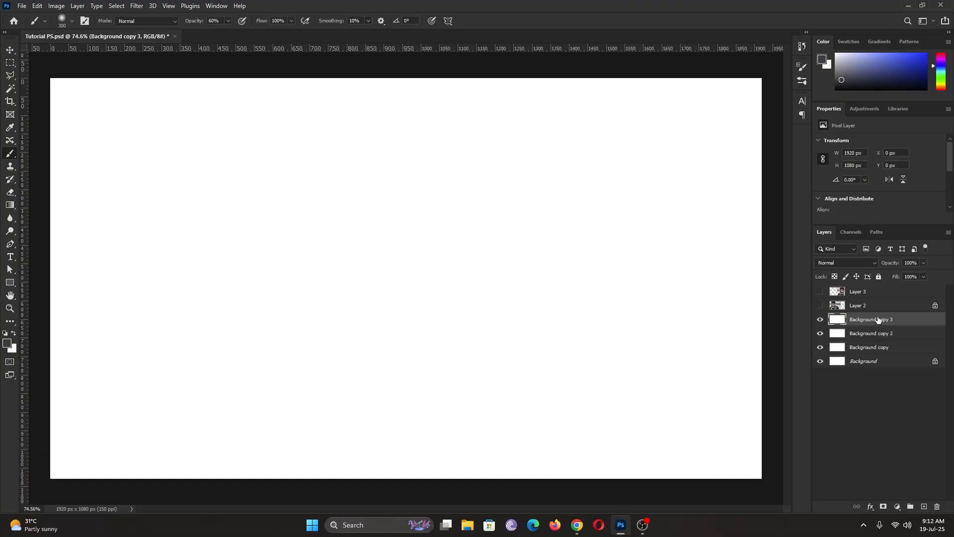
{"action": "key", "text": "Delete"}
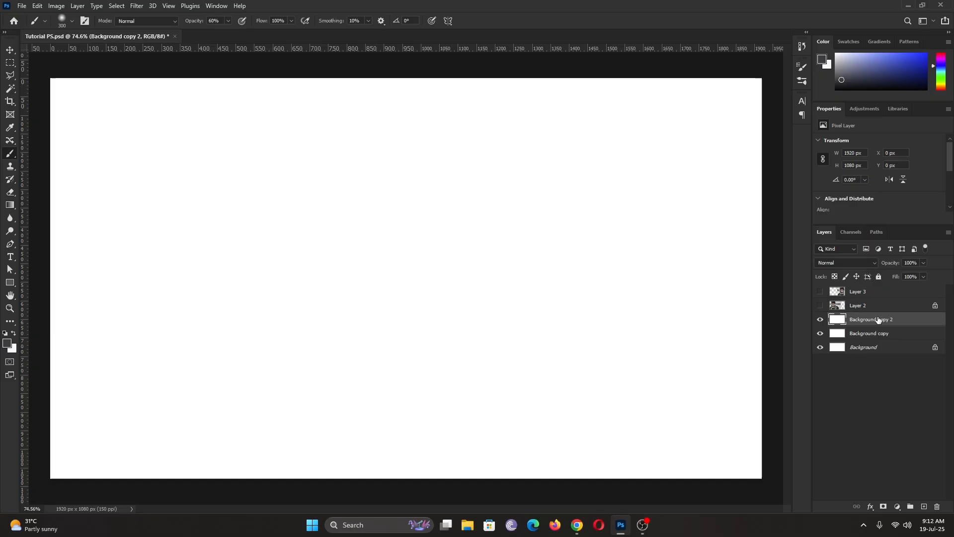
{"action": "left_click_drag", "start_coordinate": [878, 319], "coordinate": [924, 509]}
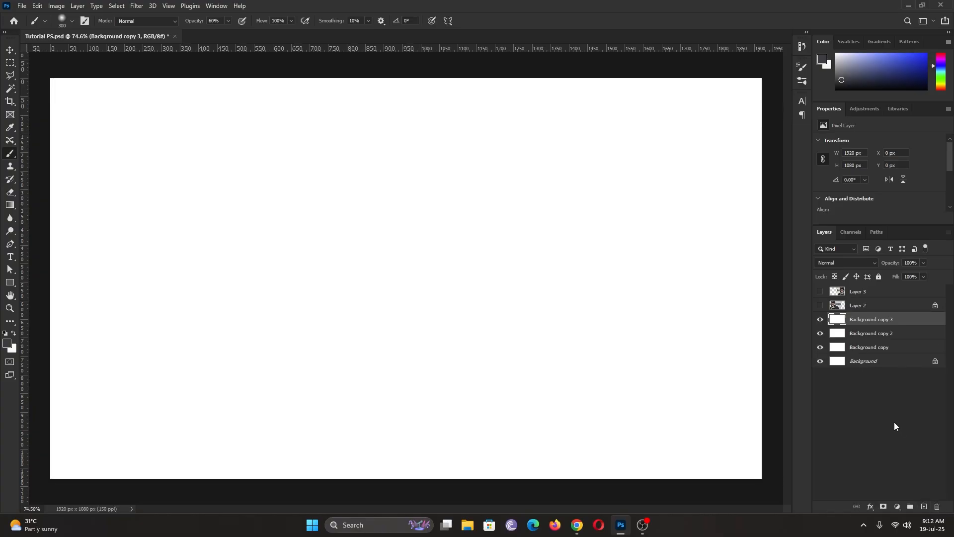
Undo the last duplication, add an empty layer in its place, and undo back to a single Background copy layer.
{"action": "key", "text": "ctrl+z"}
{"action": "key", "text": "ctrl+alt+shift+n"}
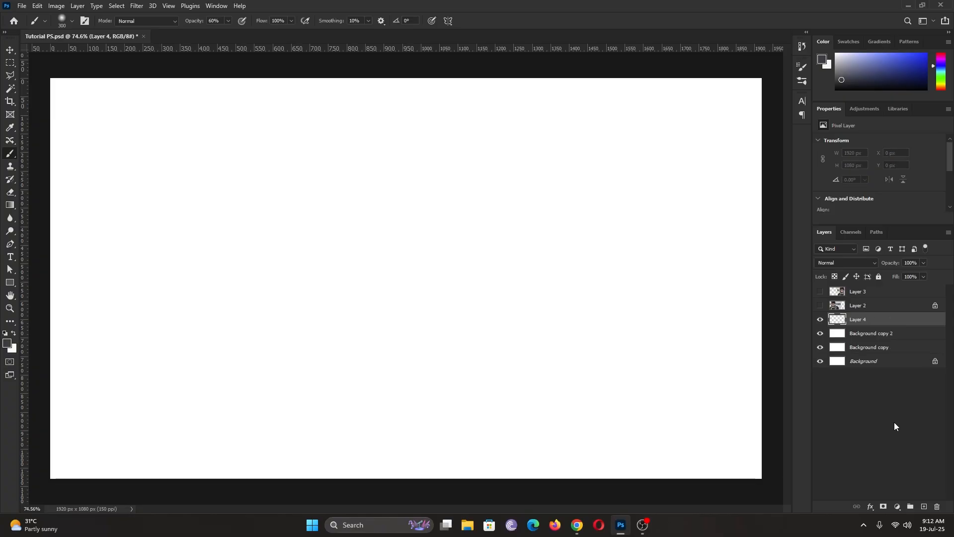
{"action": "key", "text": "ctrl+z"}
{"action": "key", "text": "ctrl+z"}
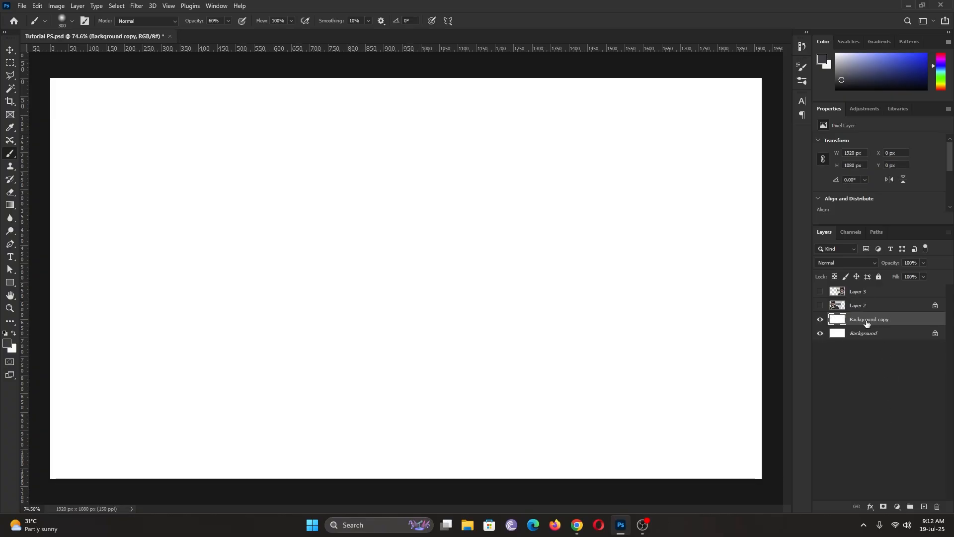
Duplicate the Background copy layer and undo that duplication.
{"action": "key", "text": "ctrl+j"}
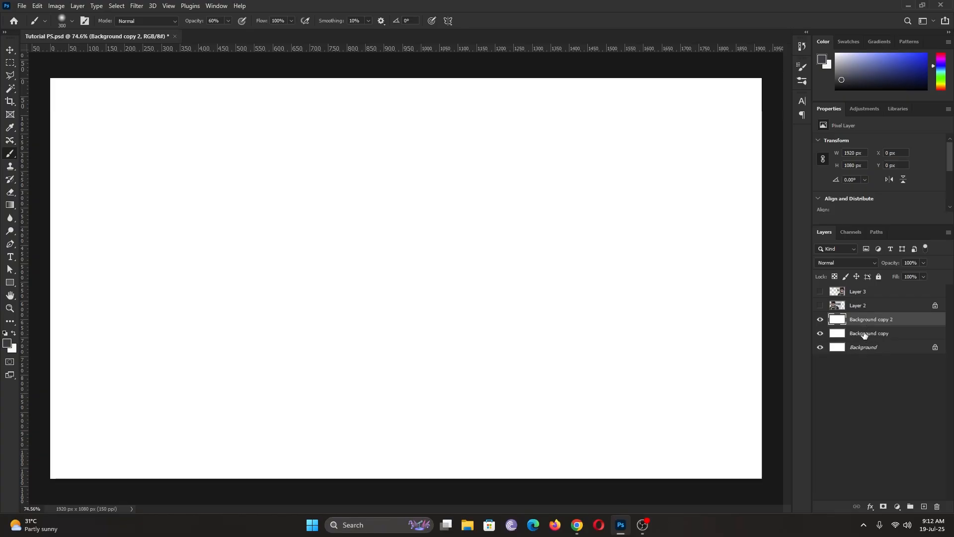
{"action": "left_click", "coordinate": [863, 334]}
{"action": "left_click", "coordinate": [869, 323]}
{"action": "key", "text": "ctrl+z"}
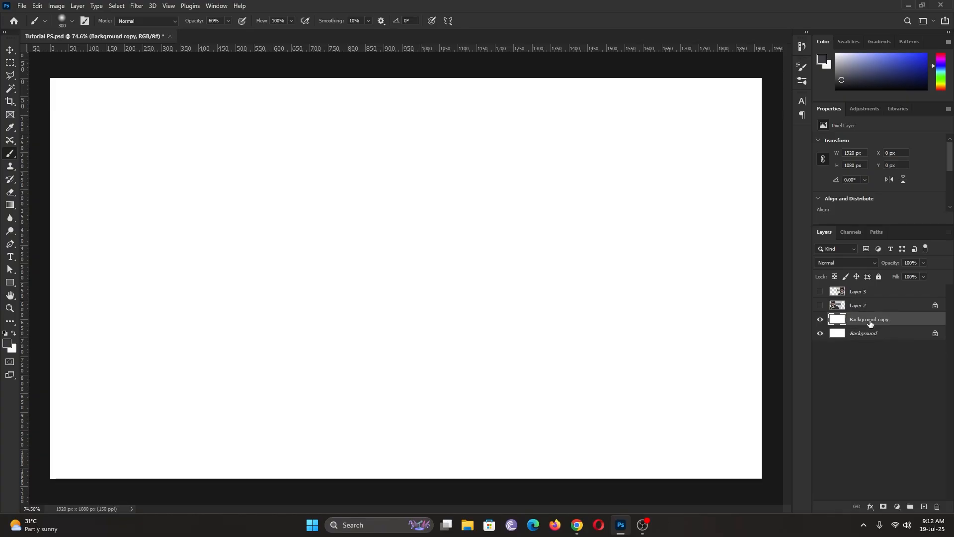
Activate the Brush Tool and reduce the brush size to 100 px.
{"action": "right_click", "coordinate": [10, 153]}
{"action": "left_click", "coordinate": [47, 154]}
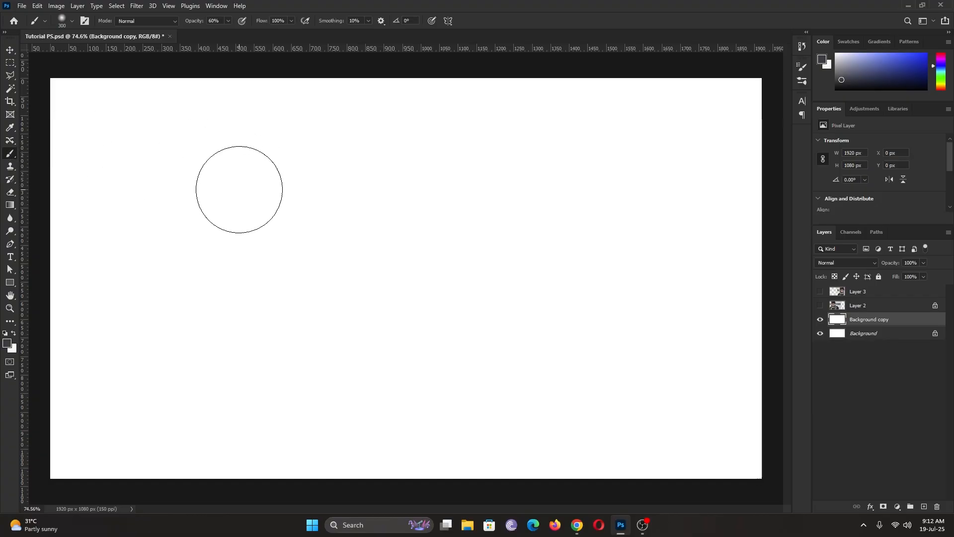
{"action": "key", "text": "bracketleft"}
{"action": "key", "text": "bracketleft"}
{"action": "key", "text": "bracketleft"}
{"action": "key", "text": "bracketleft"}
{"action": "key", "text": "bracketleft"}
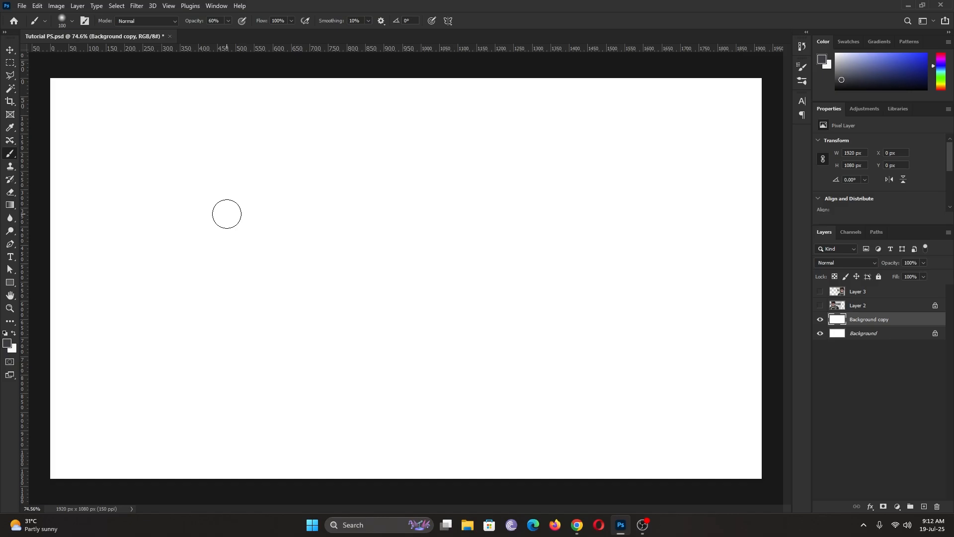
Choose a saturated blue and paint one long horizontal stroke at 60% opacity and another below it at 100% opacity.
{"action": "left_click_drag", "start_coordinate": [867, 78], "coordinate": [938, 54]}
{"action": "left_click_drag", "start_coordinate": [189, 192], "coordinate": [603, 199]}
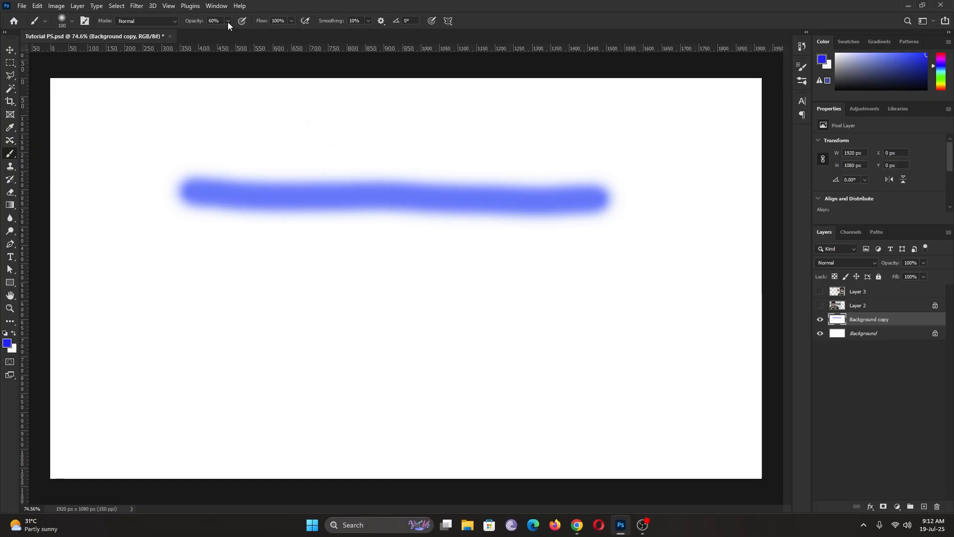
{"action": "left_click_drag", "start_coordinate": [228, 23], "coordinate": [290, 37]}
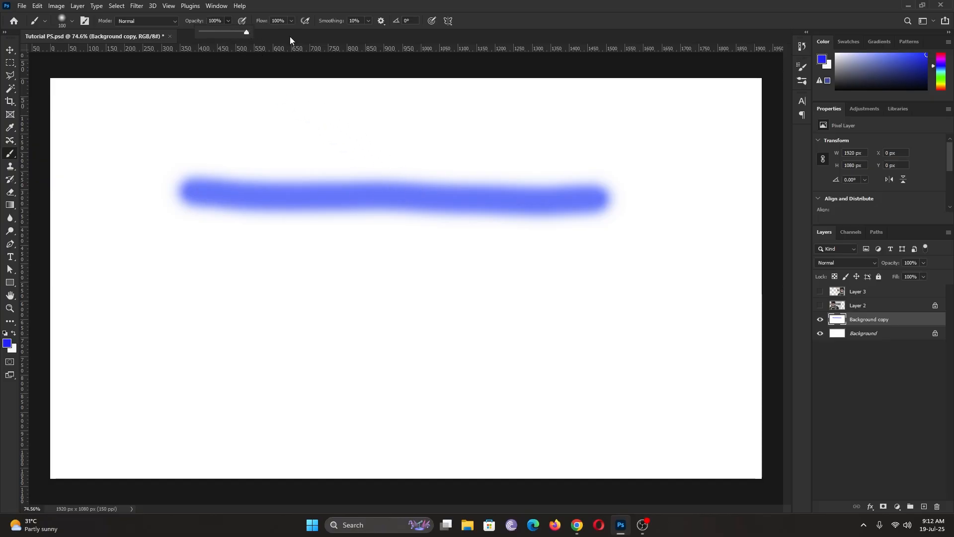
{"action": "mouse_move", "coordinate": [188, 258]}
{"action": "left_mouse_down"}
{"action": "mouse_move", "coordinate": [652, 269]}
{"action": "mouse_move", "coordinate": [291, 248]}
{"action": "left_mouse_up"}
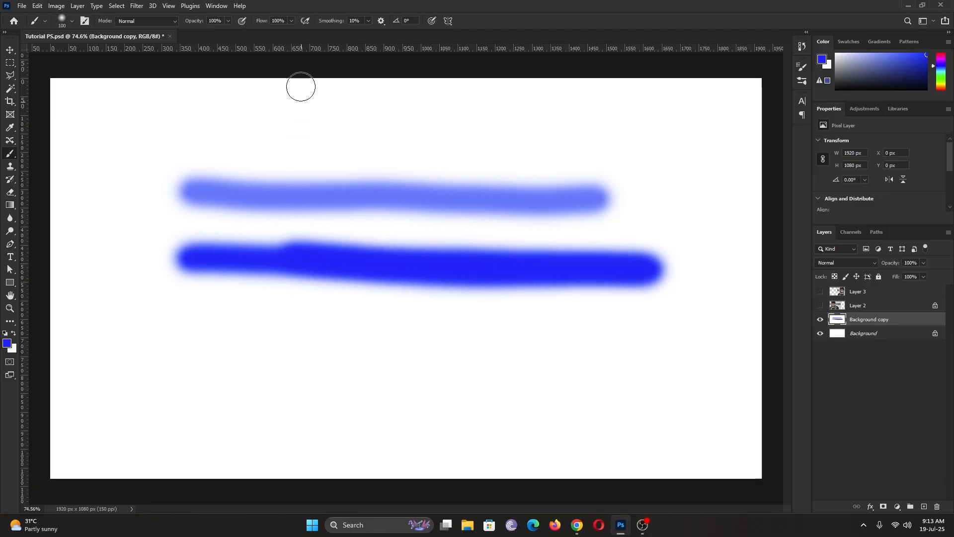
Set the brush flow to 50% and paint a horizontal stroke above the others and three short vertical strokes beneath them.
{"action": "left_click", "coordinate": [291, 22]}
{"action": "left_click_drag", "start_coordinate": [292, 32], "coordinate": [269, 34]}
{"action": "mouse_move", "coordinate": [276, 146]}
{"action": "left_mouse_down"}
{"action": "mouse_move", "coordinate": [600, 150]}
{"action": "mouse_move", "coordinate": [419, 145]}
{"action": "left_mouse_up"}
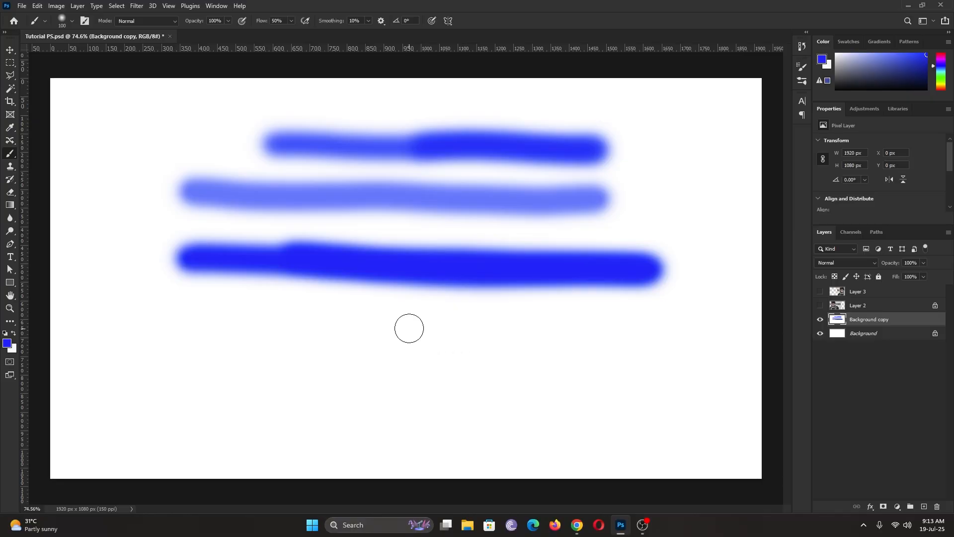
{"action": "left_click_drag", "start_coordinate": [409, 329], "coordinate": [415, 450]}
{"action": "left_click_drag", "start_coordinate": [449, 313], "coordinate": [462, 448]}
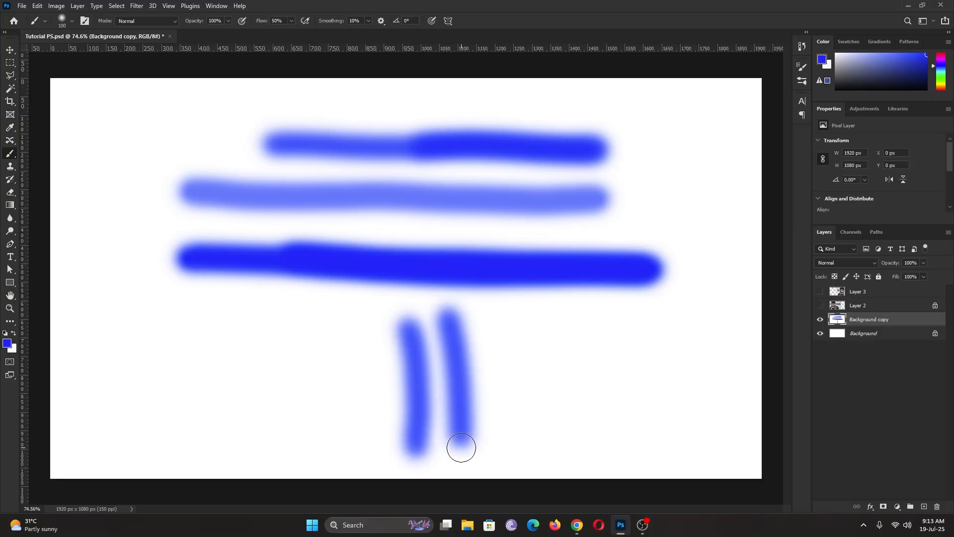
{"action": "left_click", "coordinate": [488, 336]}
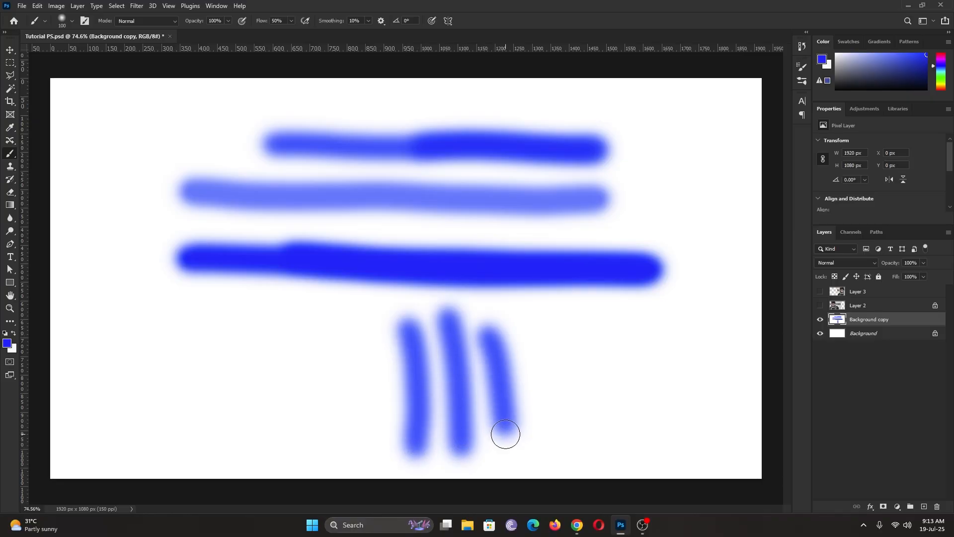
Set the brush flow to 100% and paint a fourth vertical stroke plus two horizontal strokes in the canvas's lower-left area.
{"action": "left_click", "coordinate": [291, 25]}
{"action": "left_click_drag", "start_coordinate": [305, 33], "coordinate": [348, 46]}
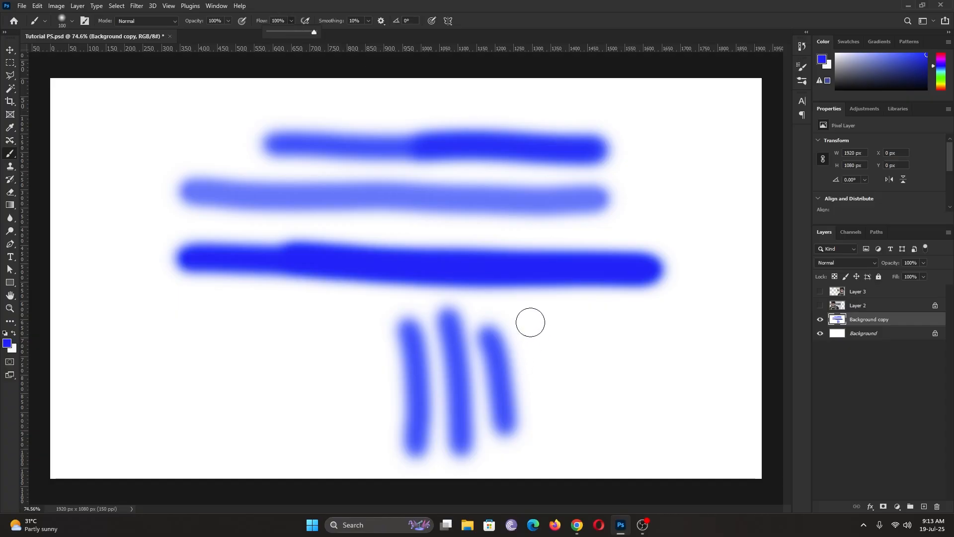
{"action": "left_click_drag", "start_coordinate": [531, 317], "coordinate": [564, 439]}
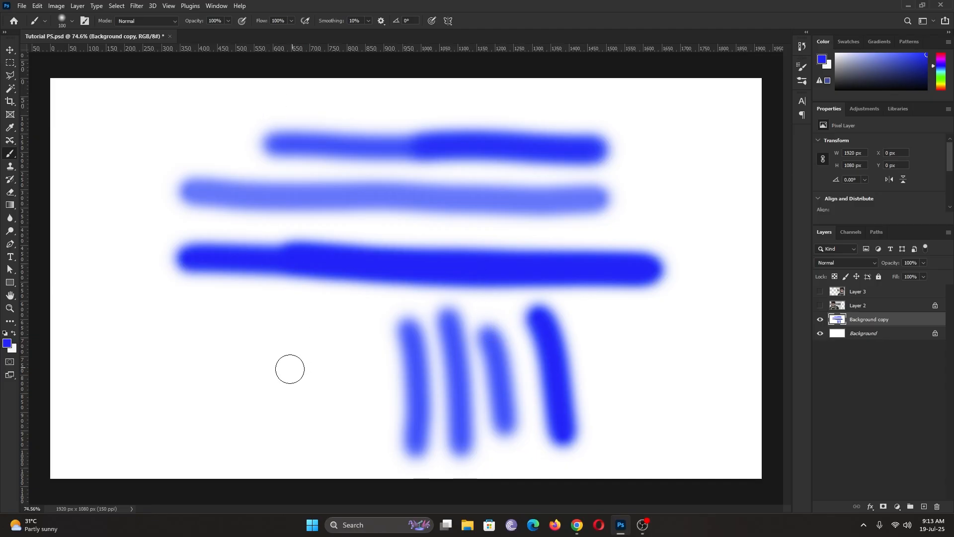
{"action": "left_click_drag", "start_coordinate": [109, 349], "coordinate": [324, 352]}
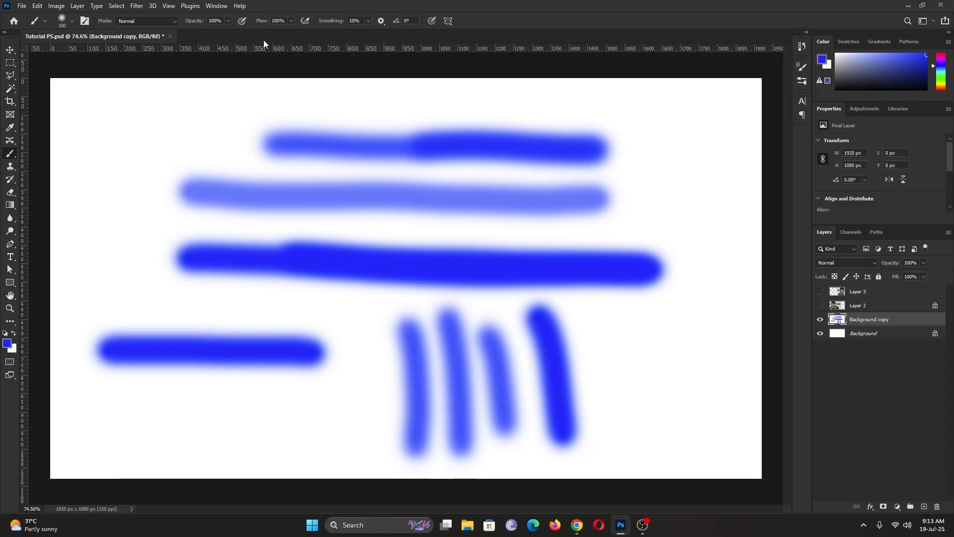
{"action": "left_click_drag", "start_coordinate": [102, 404], "coordinate": [330, 420]}
Lower the brush flow to 22% and paint repeated overlapping horizontal strokes in the canvas's upper-left area.
{"action": "left_click", "coordinate": [291, 20]}
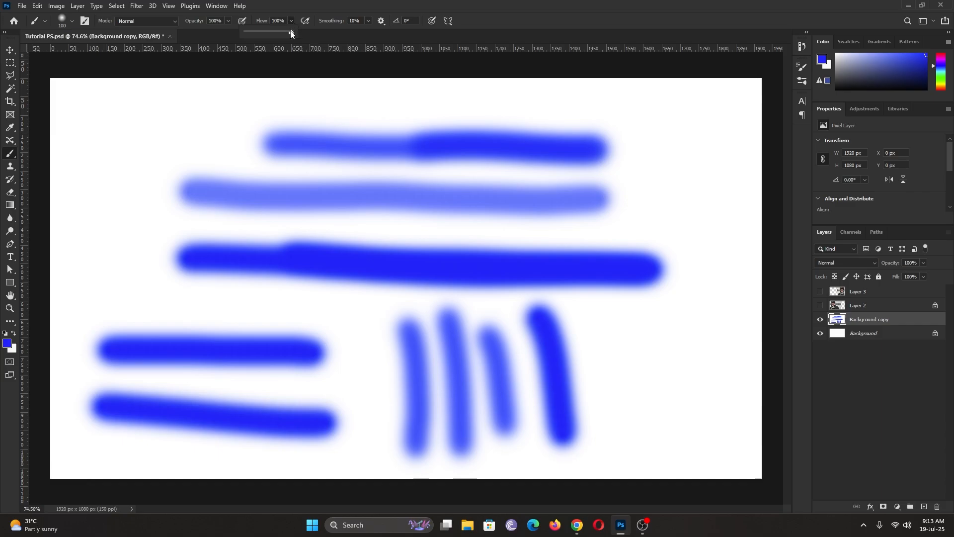
{"action": "left_click_drag", "start_coordinate": [291, 34], "coordinate": [257, 36]}
{"action": "left_click_drag", "start_coordinate": [107, 118], "coordinate": [263, 112]}
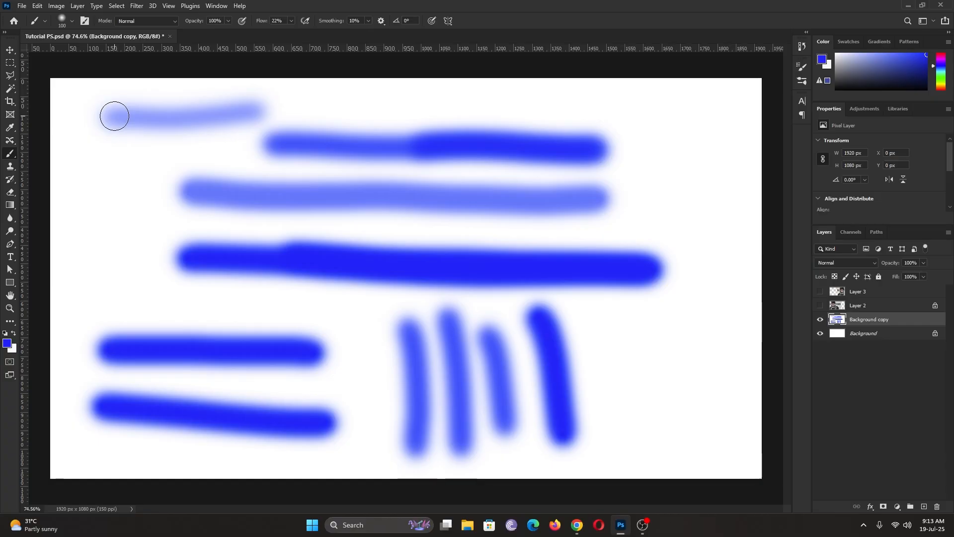
{"action": "left_click_drag", "start_coordinate": [115, 116], "coordinate": [249, 111]}
{"action": "left_click_drag", "start_coordinate": [119, 113], "coordinate": [244, 110]}
{"action": "left_click_drag", "start_coordinate": [113, 117], "coordinate": [230, 108]}
{"action": "left_click_drag", "start_coordinate": [122, 113], "coordinate": [228, 106]}
{"action": "left_click_drag", "start_coordinate": [117, 117], "coordinate": [226, 107]}
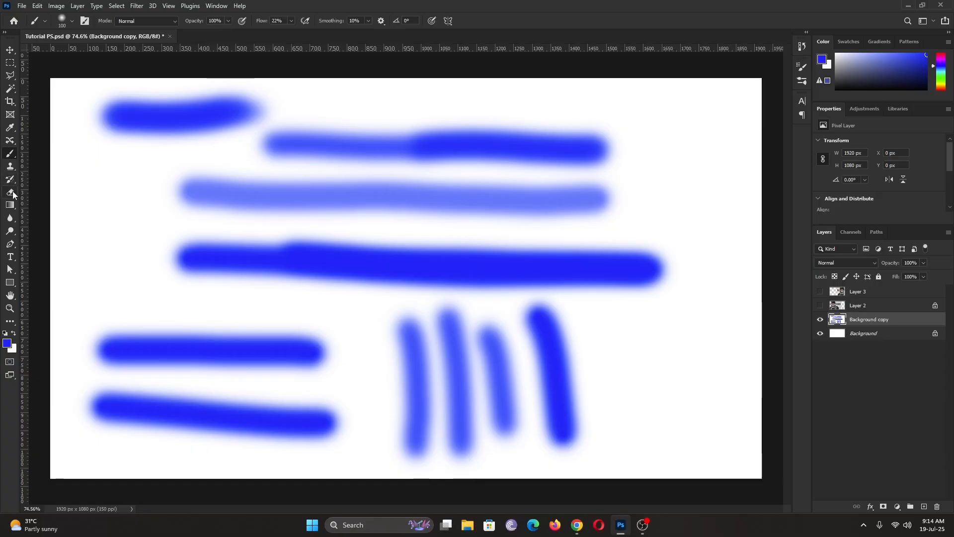
Activate the Eraser Tool and set its size to 50 px.
{"action": "left_click_drag", "start_coordinate": [13, 194], "coordinate": [57, 193]}
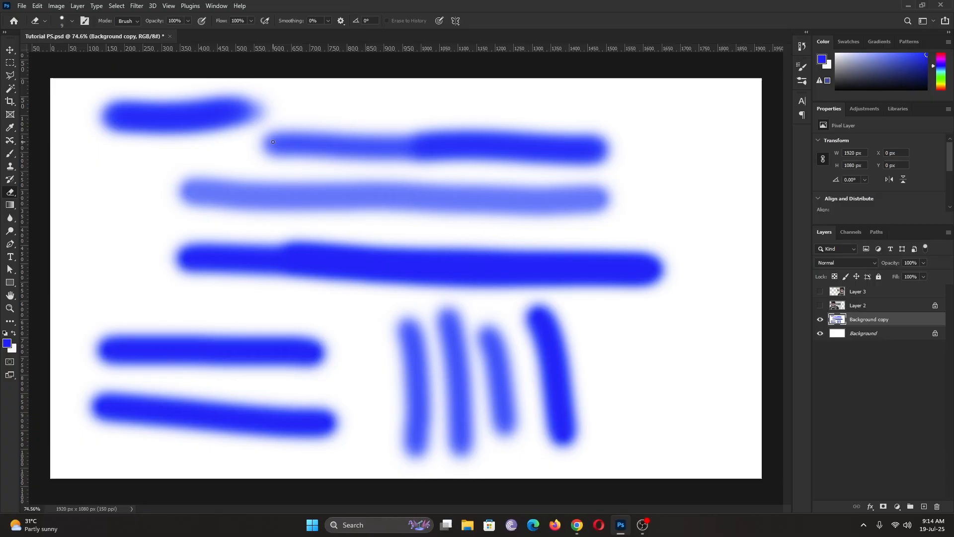
{"action": "right_click", "coordinate": [316, 170]}
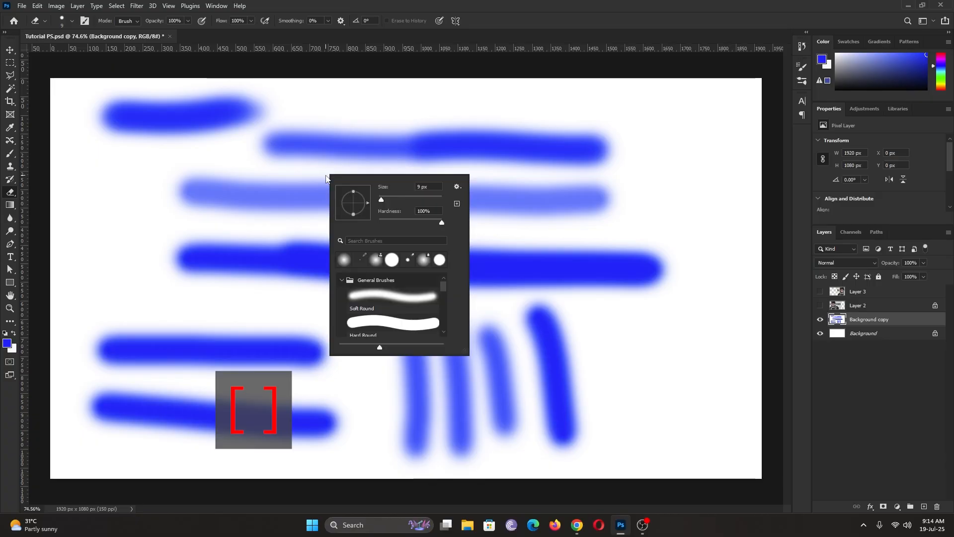
{"action": "left_click_drag", "start_coordinate": [382, 202], "coordinate": [387, 202]}
{"action": "key", "text": "Return"}
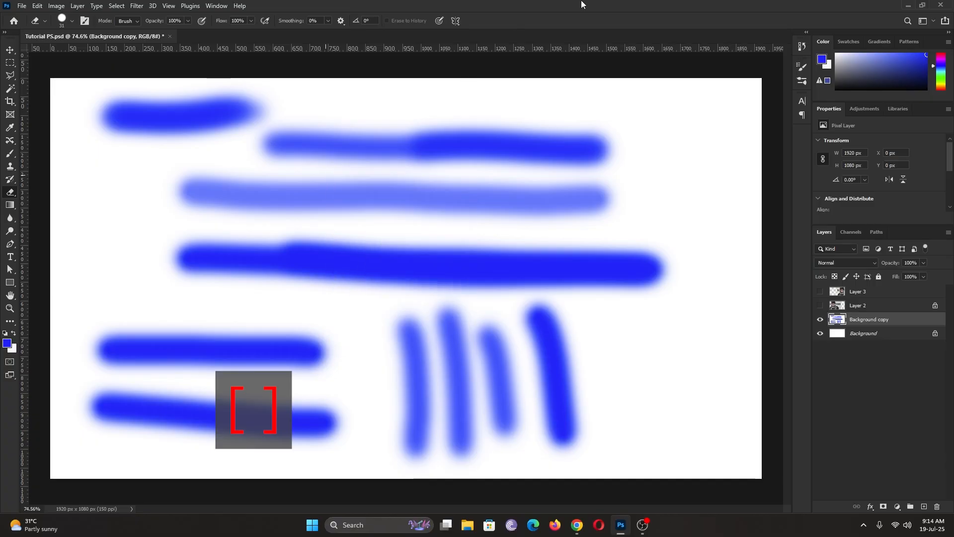
{"action": "key", "text": "bracketright"}
{"action": "key", "text": "bracketright"}
{"action": "key", "text": "bracketright"}
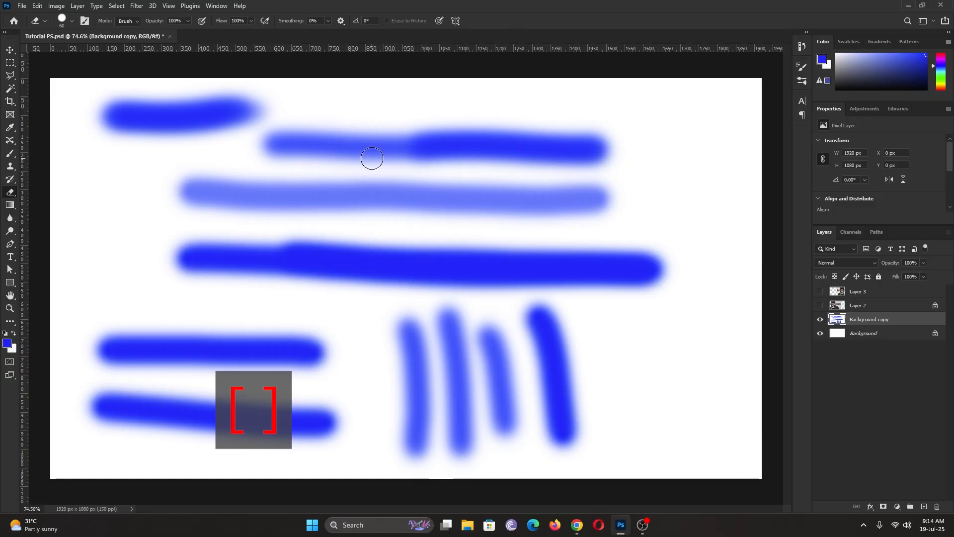
{"action": "key", "text": "bracketleft"}
{"action": "key", "text": "bracketleft"}
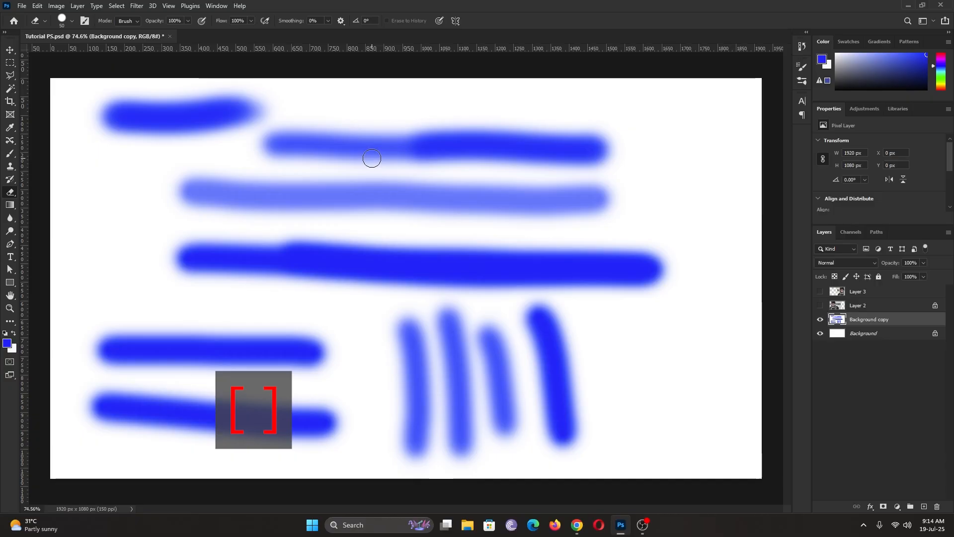
Enlarge the eraser to 175 px and erase the blue strokes across the whole canvas.
{"action": "key", "text": "bracketright"}
{"action": "key", "text": "bracketright"}
{"action": "key", "text": "bracketright"}
{"action": "key", "text": "bracketright"}
{"action": "key", "text": "bracketright"}
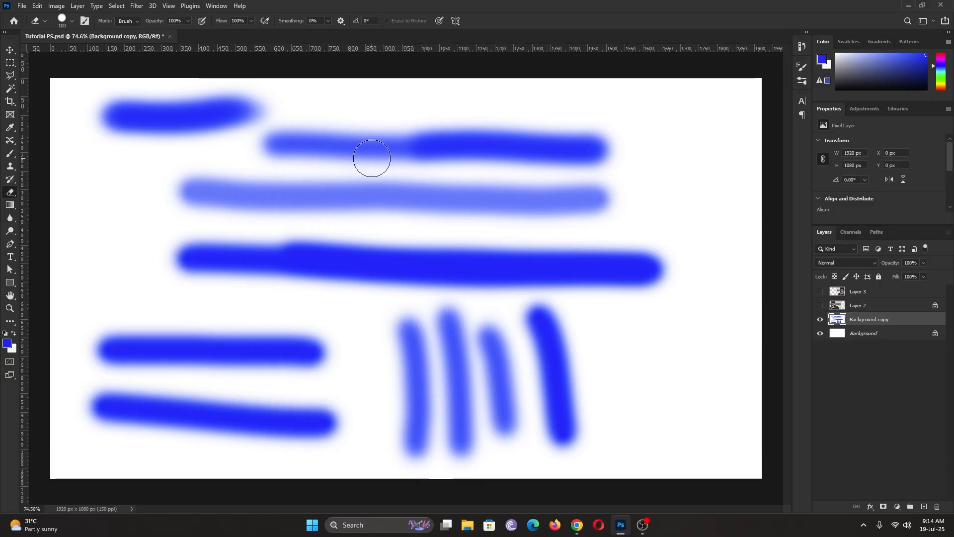
{"action": "key", "text": "bracketleft"}
{"action": "key", "text": "bracketleft"}
{"action": "key", "text": "bracketright"}
{"action": "key", "text": "bracketright"}
{"action": "key", "text": "bracketright"}
{"action": "key", "text": "bracketright"}
{"action": "key", "text": "bracketright"}
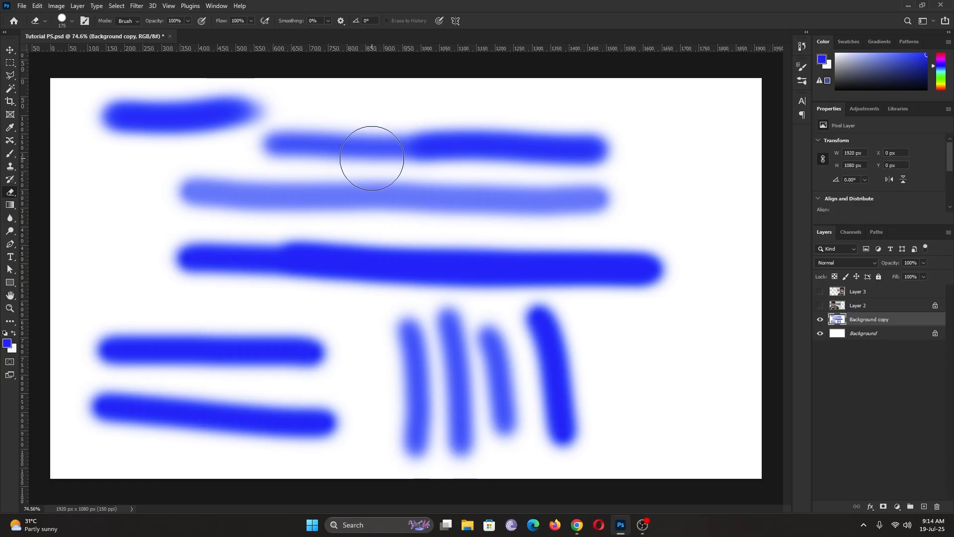
{"action": "mouse_move", "coordinate": [235, 96]}
{"action": "left_mouse_down"}
{"action": "mouse_move", "coordinate": [247, 106]}
{"action": "mouse_move", "coordinate": [108, 115]}
{"action": "mouse_move", "coordinate": [353, 140]}
{"action": "mouse_move", "coordinate": [620, 149]}
{"action": "mouse_move", "coordinate": [262, 202]}
{"action": "mouse_move", "coordinate": [691, 195]}
{"action": "mouse_move", "coordinate": [81, 273]}
{"action": "mouse_move", "coordinate": [673, 284]}
{"action": "mouse_move", "coordinate": [597, 352]}
{"action": "mouse_move", "coordinate": [2, 374]}
{"action": "mouse_move", "coordinate": [14, 422]}
{"action": "mouse_move", "coordinate": [666, 455]}
{"action": "left_mouse_up"}
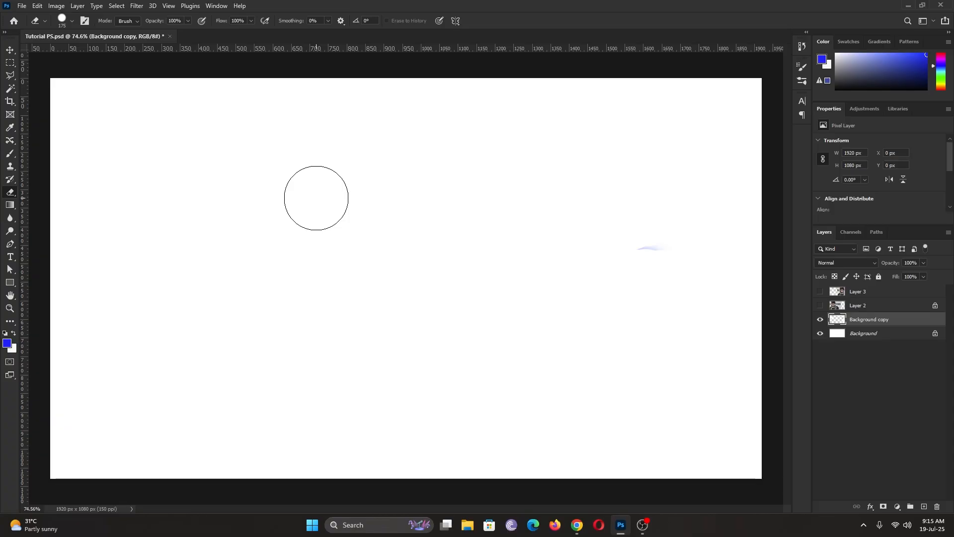
Set the eraser size to 56 px.
{"action": "right_click", "coordinate": [317, 198]}
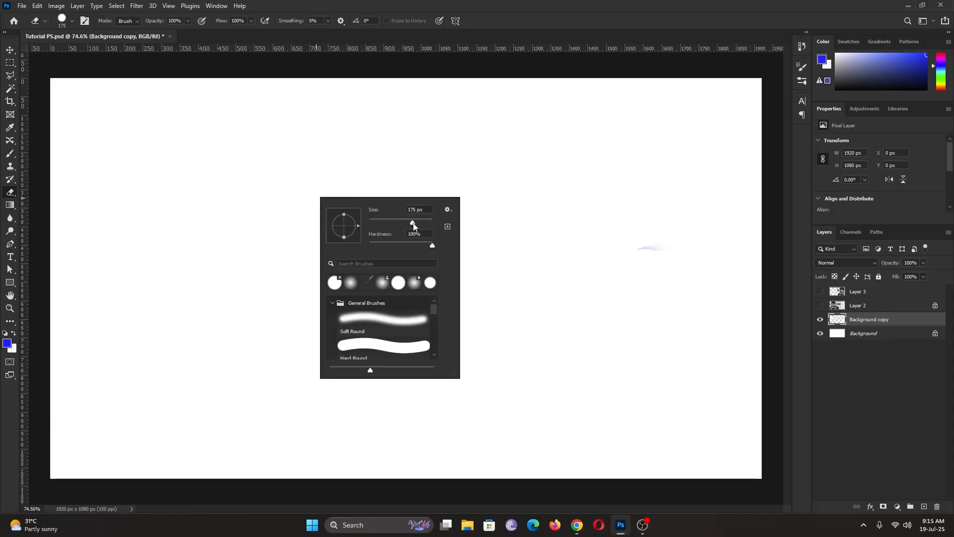
{"action": "right_click", "coordinate": [643, 157]}
{"action": "right_click", "coordinate": [531, 179]}
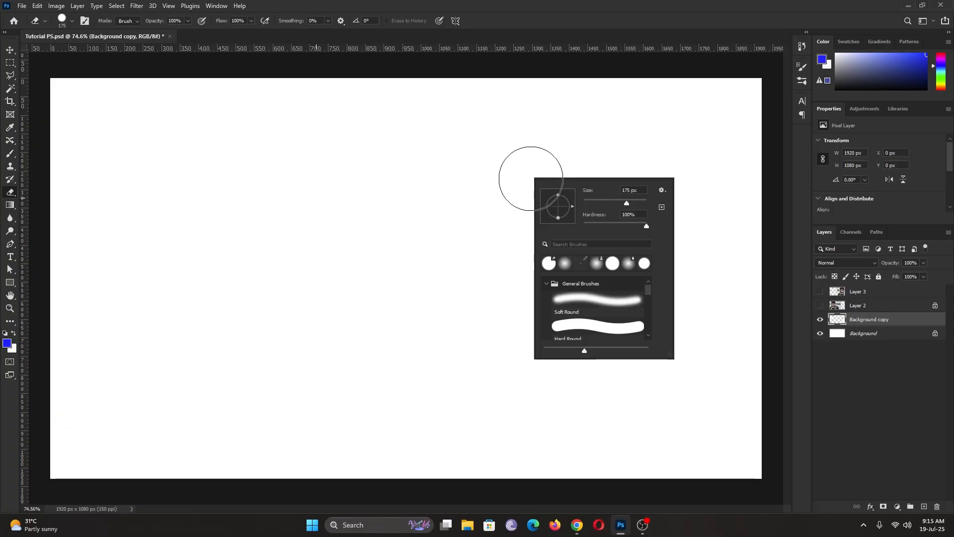
{"action": "left_click_drag", "start_coordinate": [629, 208], "coordinate": [588, 204]}
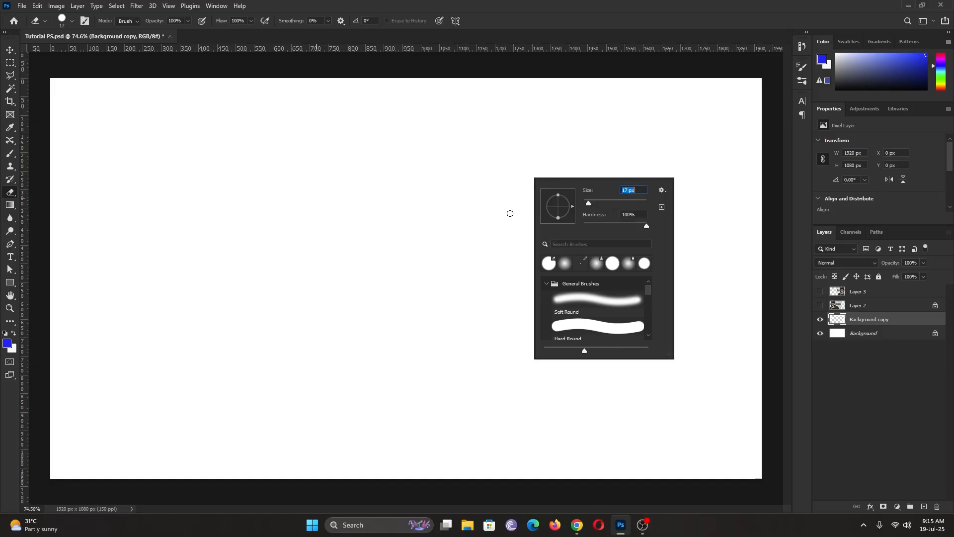
{"action": "type", "text": "56"}
{"action": "key", "text": "Return"}
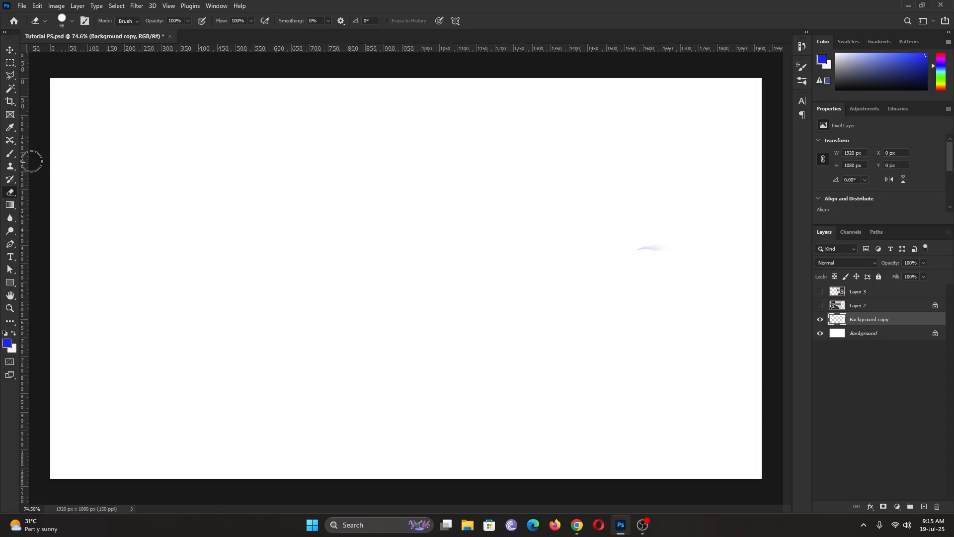
Switch to the Brush Tool, choose a mint green and paint a vertical stroke at 22% flow left of the canvas's center.
{"action": "left_click", "coordinate": [6, 154]}
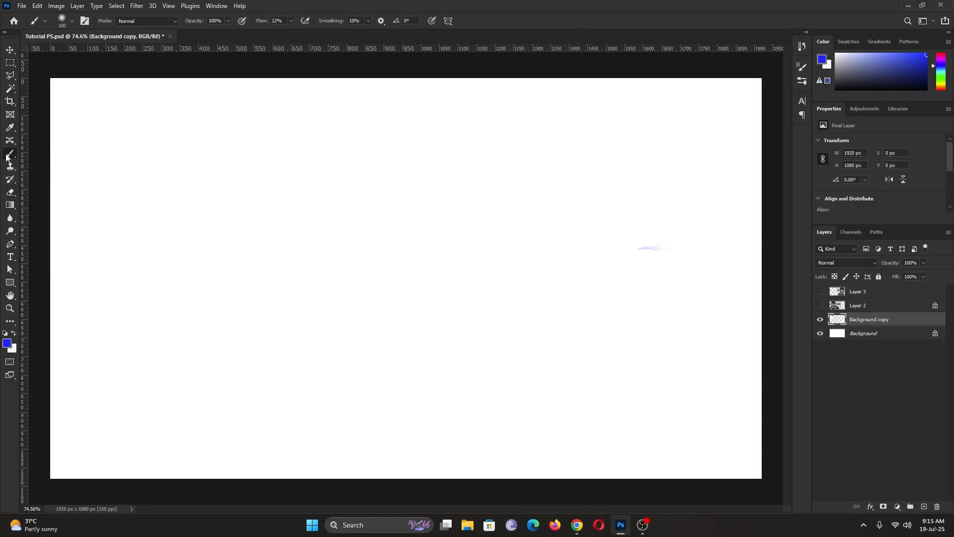
{"action": "right_click", "coordinate": [6, 155]}
{"action": "left_click", "coordinate": [71, 156]}
{"action": "left_click_drag", "start_coordinate": [881, 101], "coordinate": [880, 143]}
{"action": "left_click", "coordinate": [943, 95]}
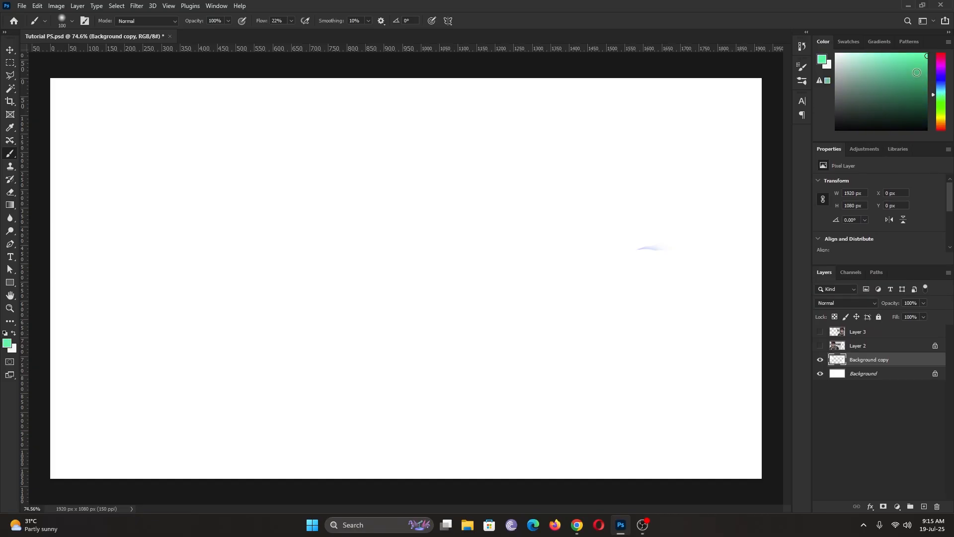
{"action": "left_click", "coordinate": [288, 175]}
{"action": "left_click_drag", "start_coordinate": [288, 175], "coordinate": [281, 371]}
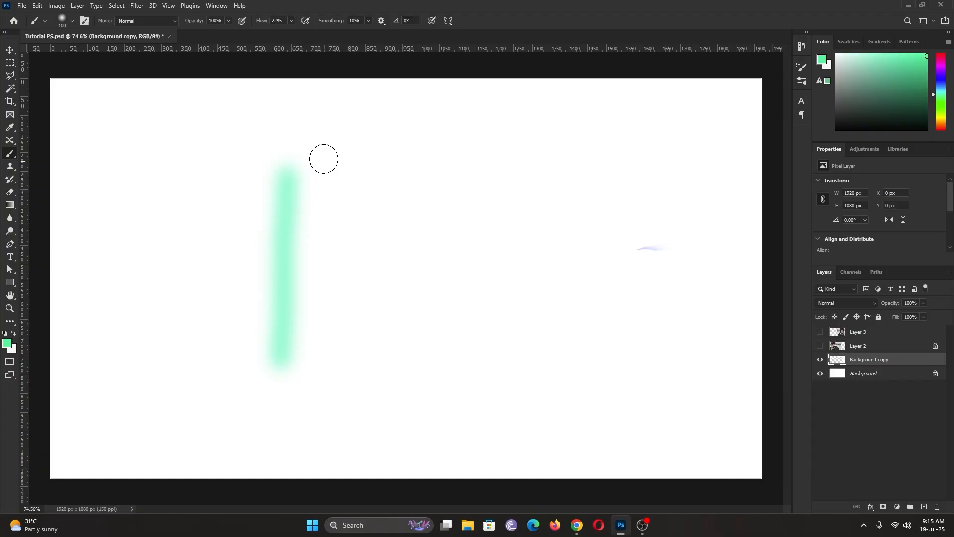
Raise the brush flow to 100% and paint a second green vertical stroke to the right of the first.
{"action": "left_click", "coordinate": [290, 21]}
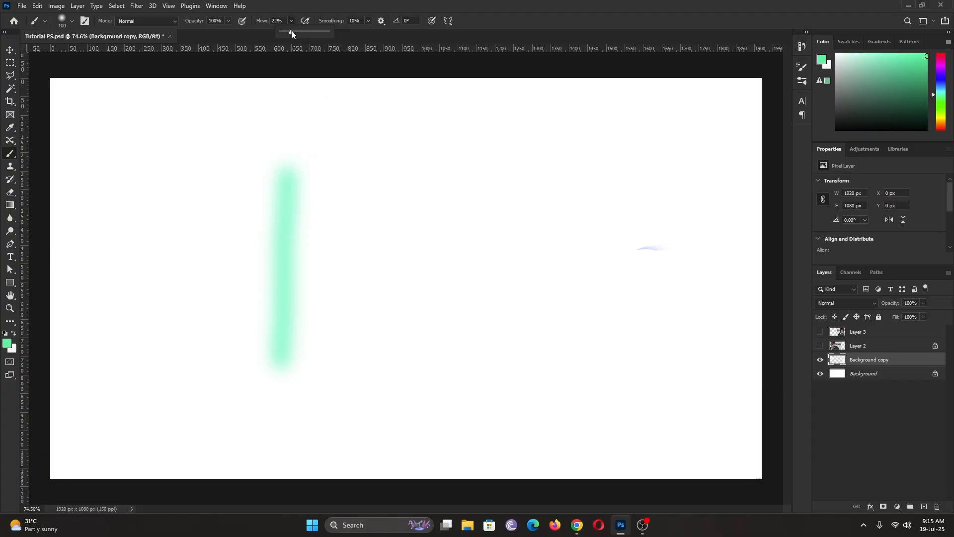
{"action": "left_click_drag", "start_coordinate": [292, 33], "coordinate": [505, 7]}
{"action": "left_click_drag", "start_coordinate": [355, 169], "coordinate": [344, 365]}
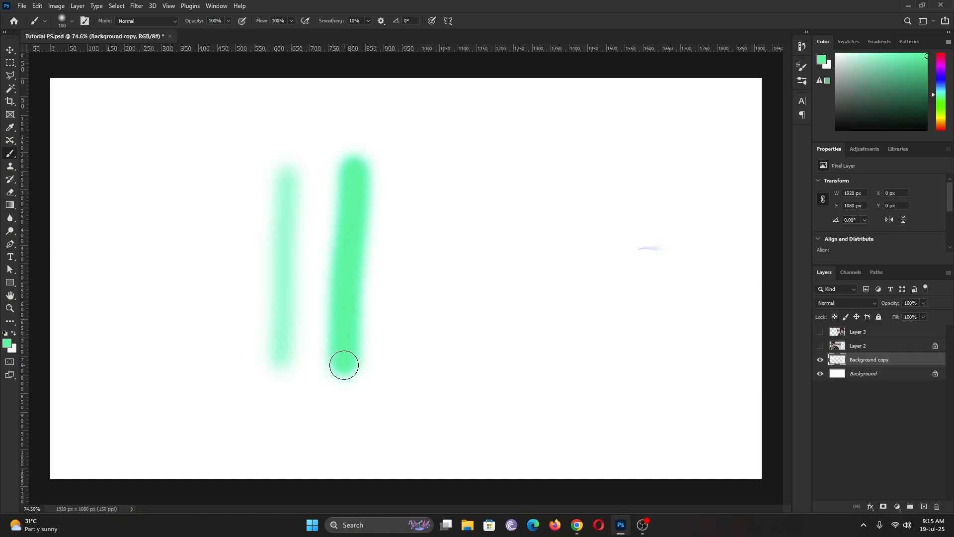
Lower the brush flow to 53%.
{"action": "left_click", "coordinate": [291, 20]}
{"action": "left_click_drag", "start_coordinate": [292, 32], "coordinate": [271, 34]}
{"action": "left_click", "coordinate": [571, 3]}
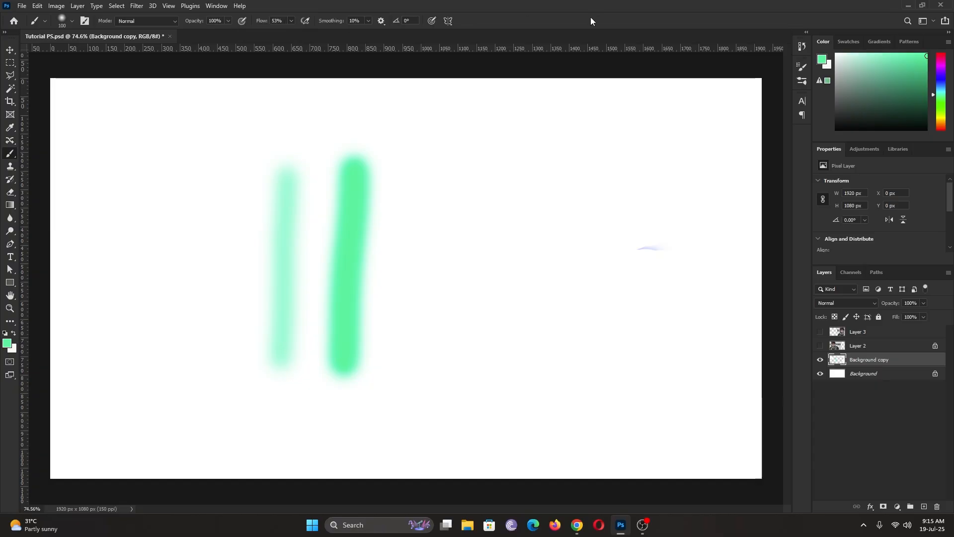
Activate the Pencil Tool and draw a 1 px L-shaped line and a 25 px angled stroke inside it.
{"action": "right_click", "coordinate": [9, 155]}
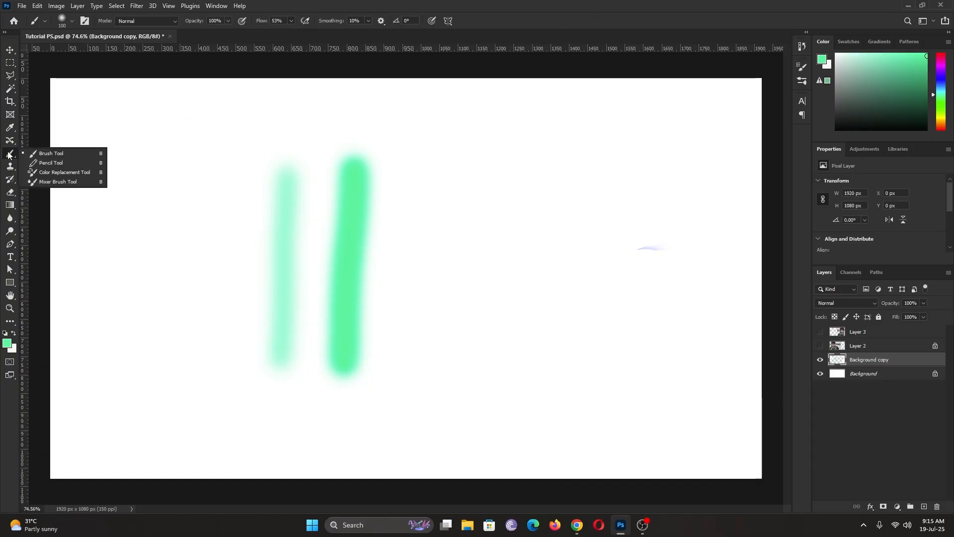
{"action": "left_click", "coordinate": [50, 162]}
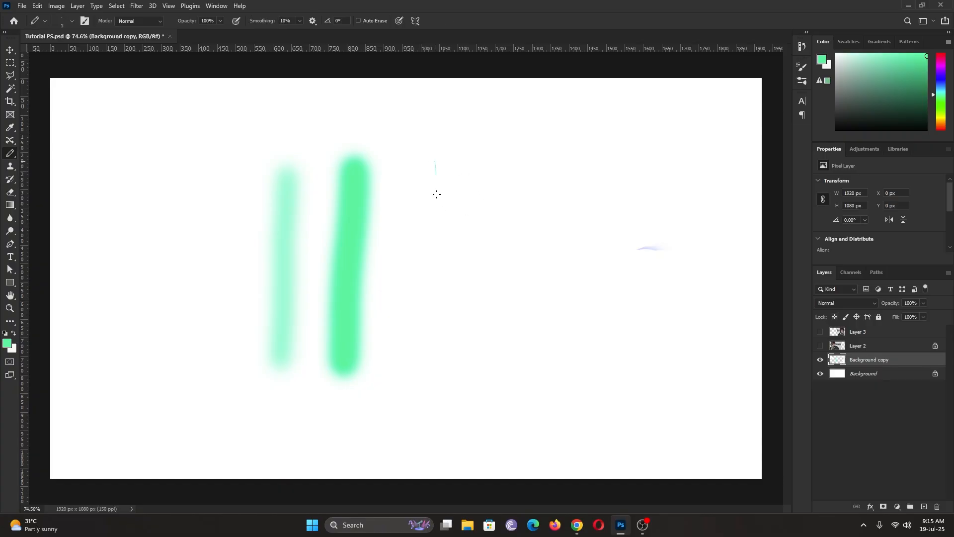
{"action": "mouse_move", "coordinate": [437, 194]}
{"action": "left_mouse_down"}
{"action": "mouse_move", "coordinate": [436, 249]}
{"action": "mouse_move", "coordinate": [509, 277]}
{"action": "mouse_move", "coordinate": [557, 279]}
{"action": "left_mouse_up"}
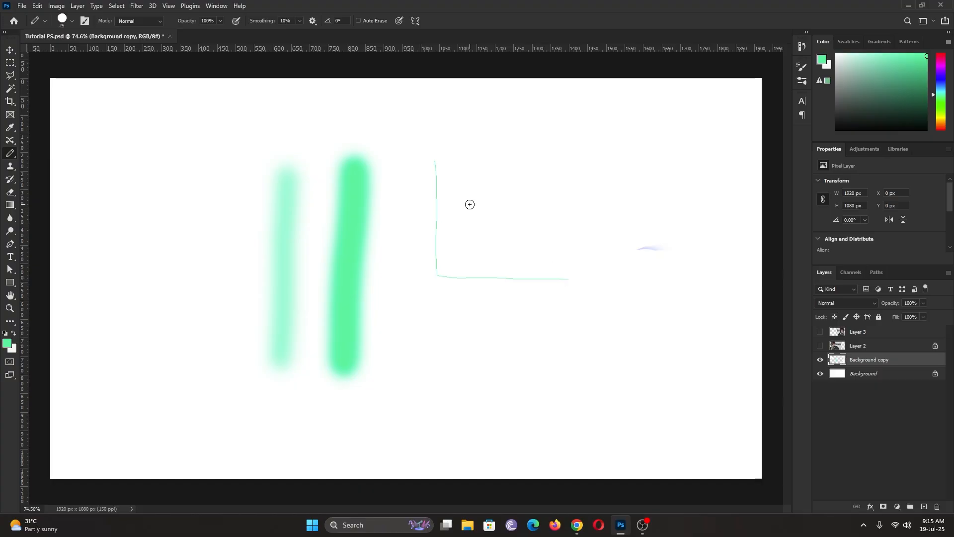
{"action": "mouse_move", "coordinate": [468, 204]}
{"action": "left_mouse_down"}
{"action": "mouse_move", "coordinate": [548, 202]}
{"action": "mouse_move", "coordinate": [548, 234]}
{"action": "left_mouse_up"}
Reduce the pencil size and draw a short horizontal line below the thick stroke, plus a thin vertical line at the L shape's right end.
{"action": "right_click", "coordinate": [589, 187]}
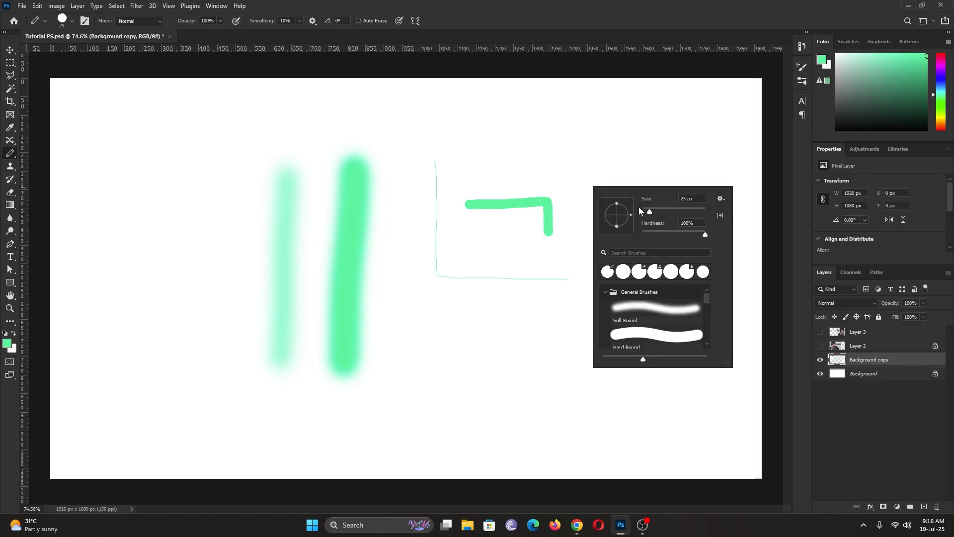
{"action": "left_click_drag", "start_coordinate": [650, 214], "coordinate": [646, 213]}
{"action": "key", "text": "Return"}
{"action": "left_click_drag", "start_coordinate": [496, 242], "coordinate": [539, 246]}
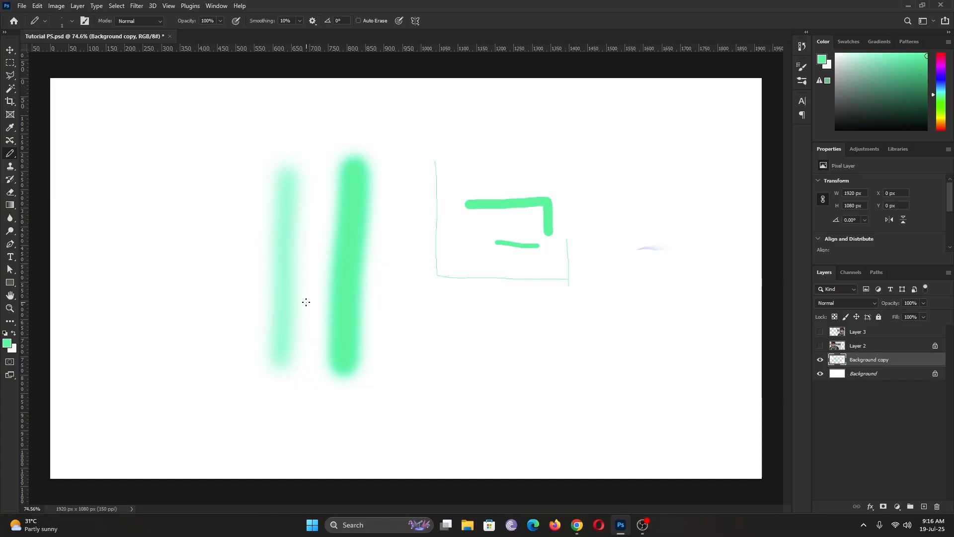
Erase all the pencil lines with the Eraser Tool and switch back to the Brush Tool.
{"action": "key", "text": "e"}
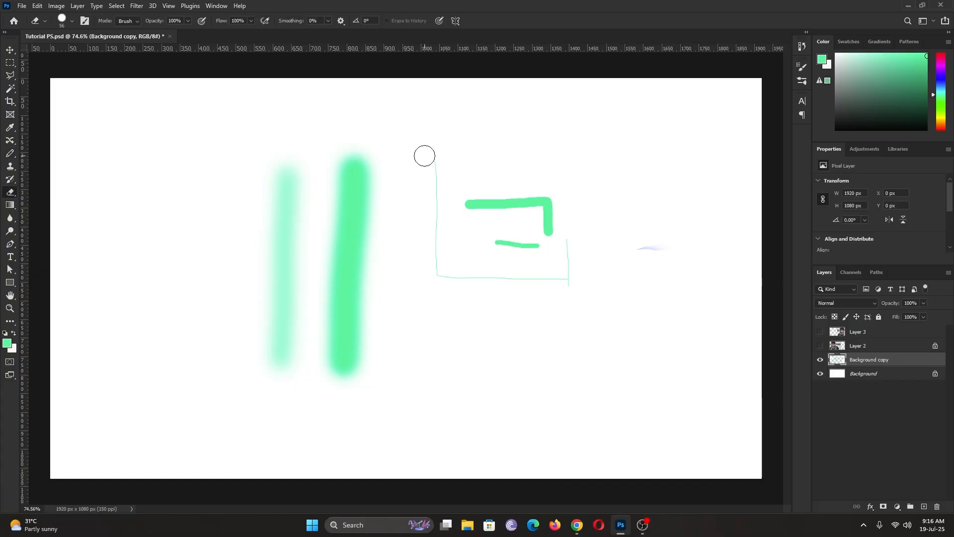
{"action": "mouse_move", "coordinate": [437, 142]}
{"action": "left_mouse_down"}
{"action": "mouse_move", "coordinate": [432, 280]}
{"action": "mouse_move", "coordinate": [572, 285]}
{"action": "mouse_move", "coordinate": [563, 222]}
{"action": "mouse_move", "coordinate": [545, 191]}
{"action": "mouse_move", "coordinate": [554, 240]}
{"action": "mouse_move", "coordinate": [538, 207]}
{"action": "mouse_move", "coordinate": [458, 206]}
{"action": "mouse_move", "coordinate": [538, 238]}
{"action": "mouse_move", "coordinate": [490, 245]}
{"action": "left_mouse_up"}
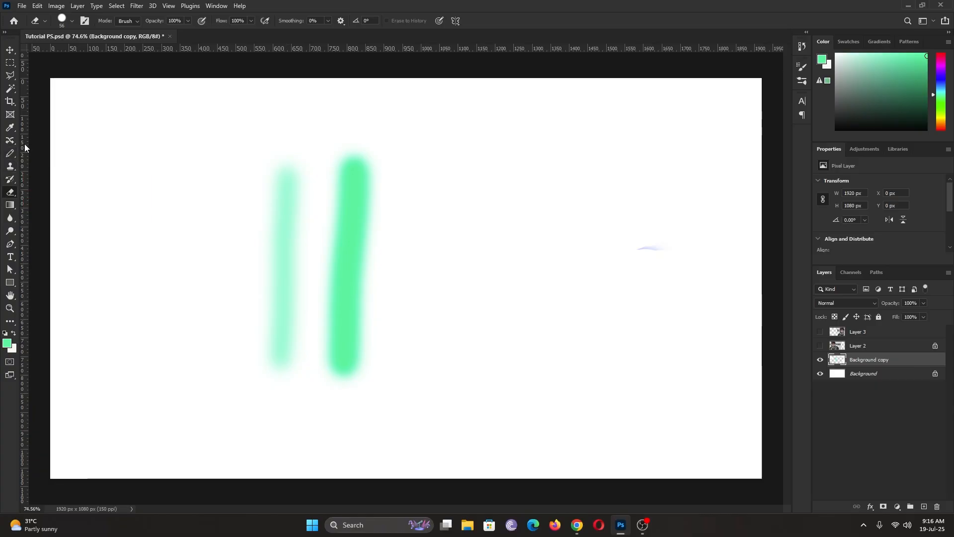
{"action": "left_click", "coordinate": [11, 156]}
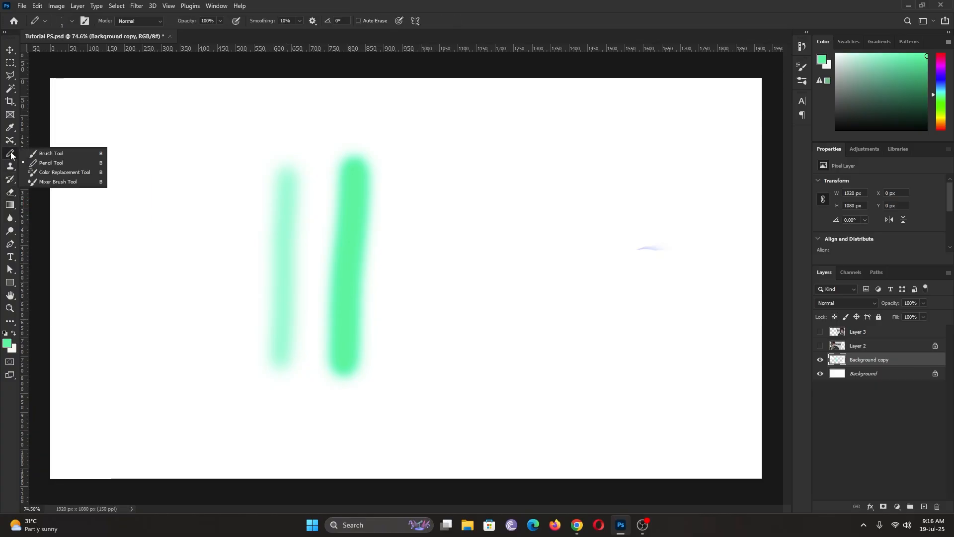
{"action": "left_click", "coordinate": [61, 156]}
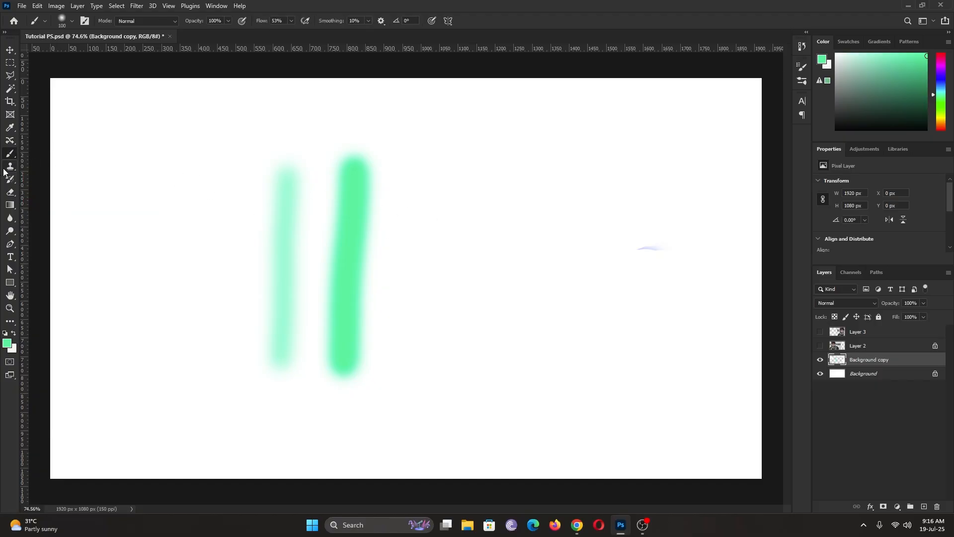
Activate the Clone Stamp Tool and make Layer 3 with the portrait visible.
{"action": "left_click", "coordinate": [7, 171]}
{"action": "left_click", "coordinate": [57, 166]}
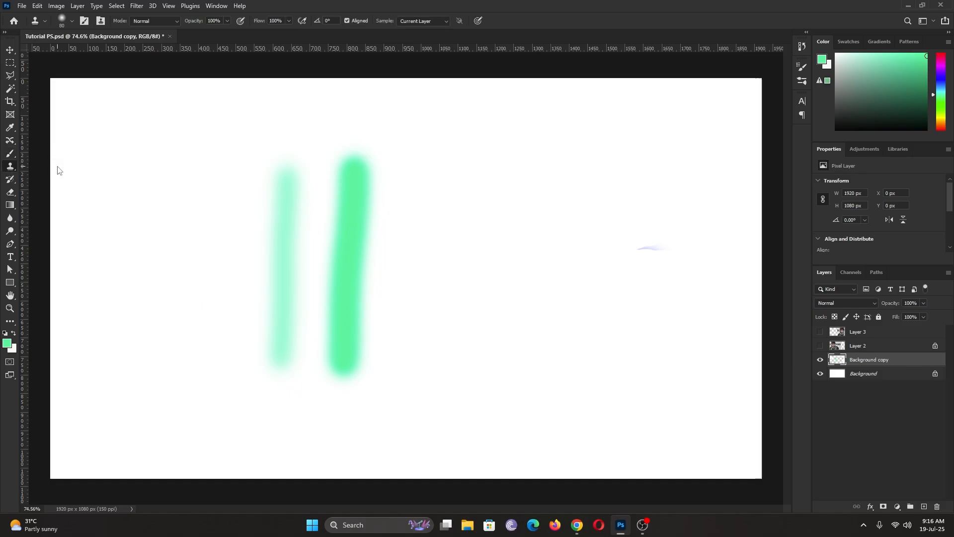
{"action": "left_click", "coordinate": [820, 332]}
Reduce the soft Clone Stamp brush to about 15 px for retouching the spots on the portrait's cheek.
{"action": "scroll", "coordinate": [695, 276], "scroll_direction": "up", "scroll_amount": 3}
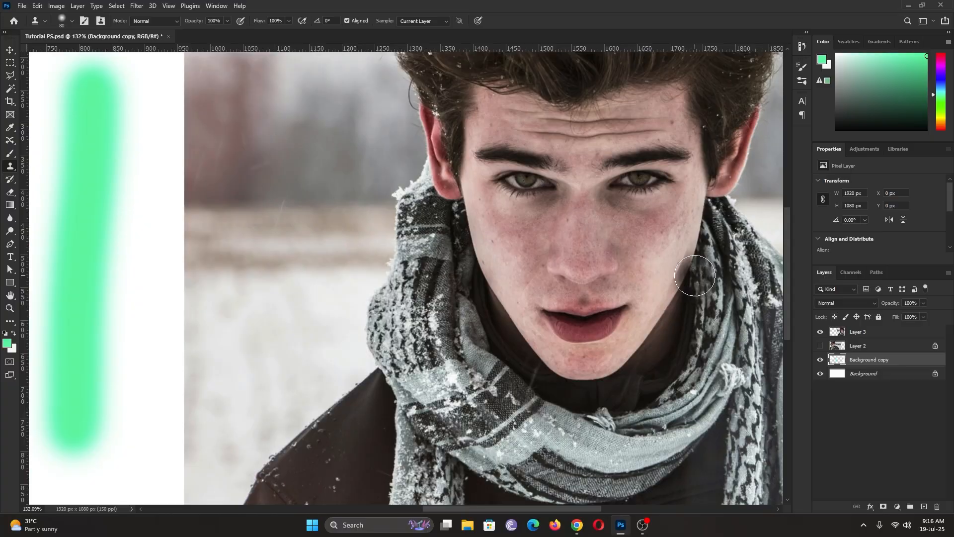
{"action": "scroll", "coordinate": [695, 275], "scroll_direction": "up", "scroll_amount": 4}
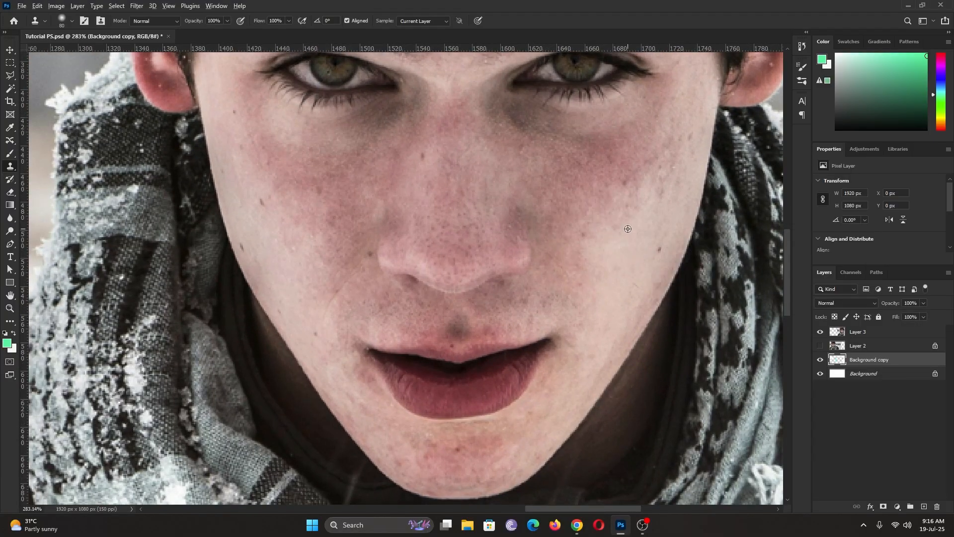
{"action": "left_click", "coordinate": [628, 228], "text": "alt"}
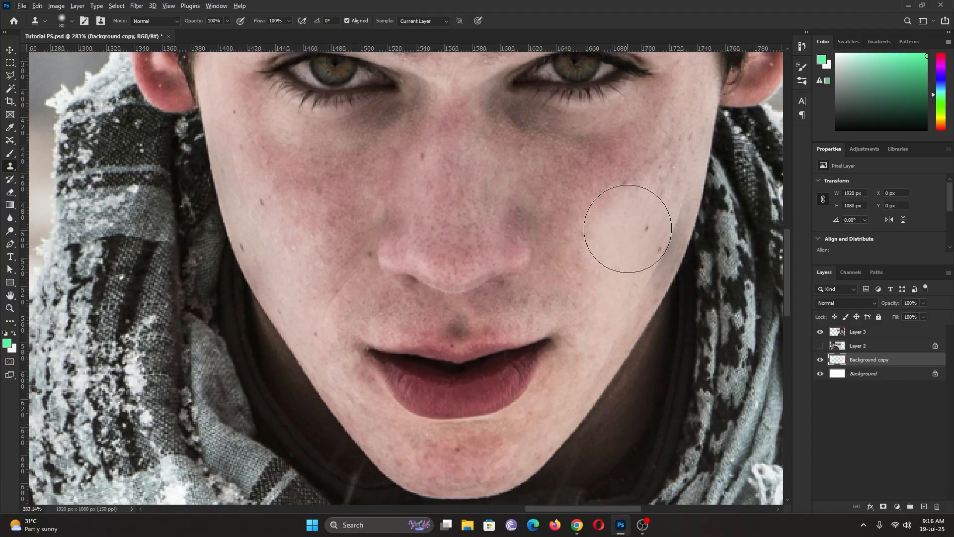
{"action": "right_click", "coordinate": [628, 228]}
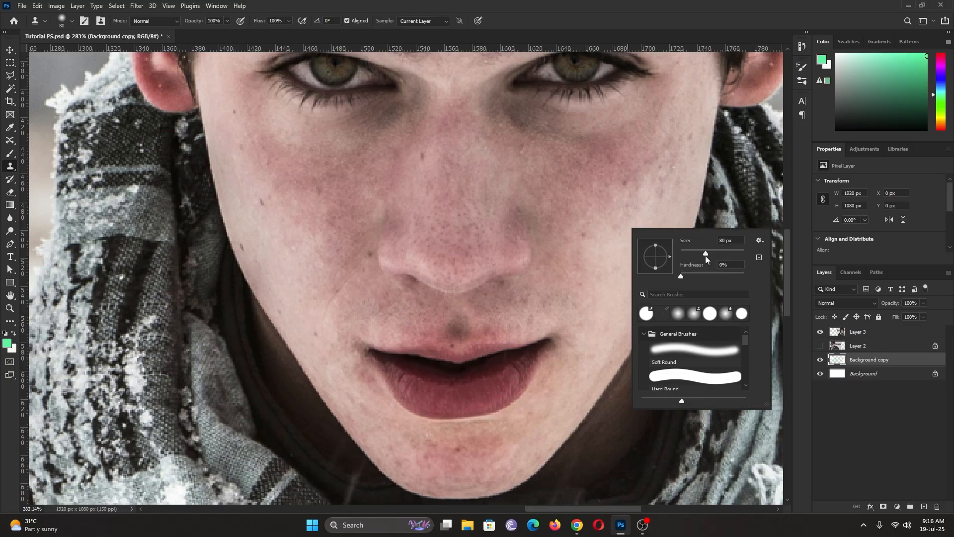
{"action": "left_click_drag", "start_coordinate": [702, 255], "coordinate": [691, 256]}
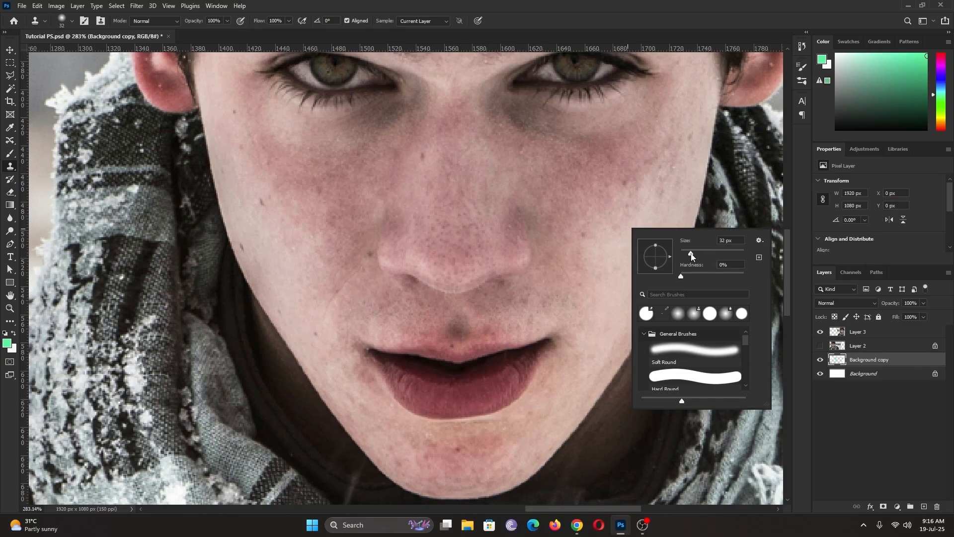
{"action": "left_click", "coordinate": [662, 2]}
{"action": "key", "text": "bracketleft"}
{"action": "key", "text": "bracketleft"}
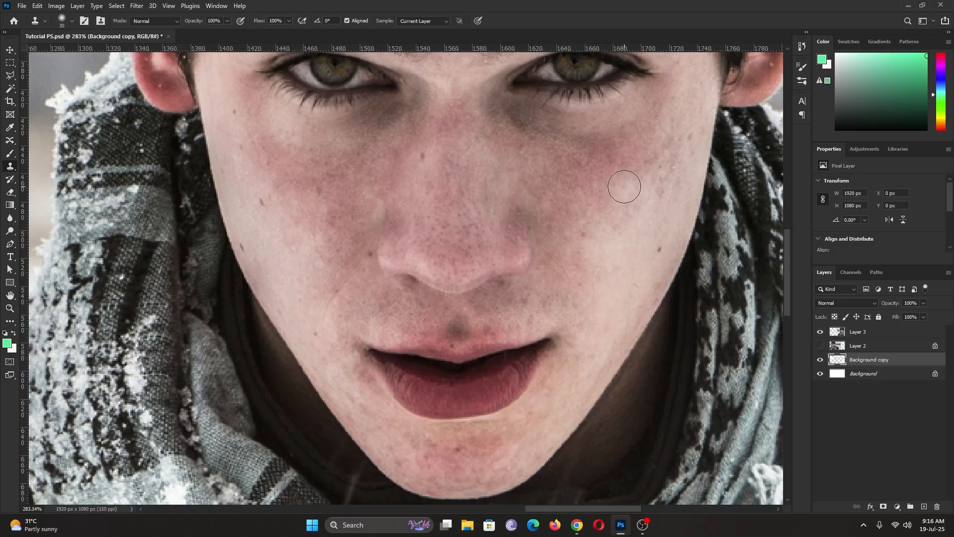
{"action": "key", "text": "bracketright"}
{"action": "key", "text": "bracketleft"}
{"action": "key", "text": "bracketleft"}
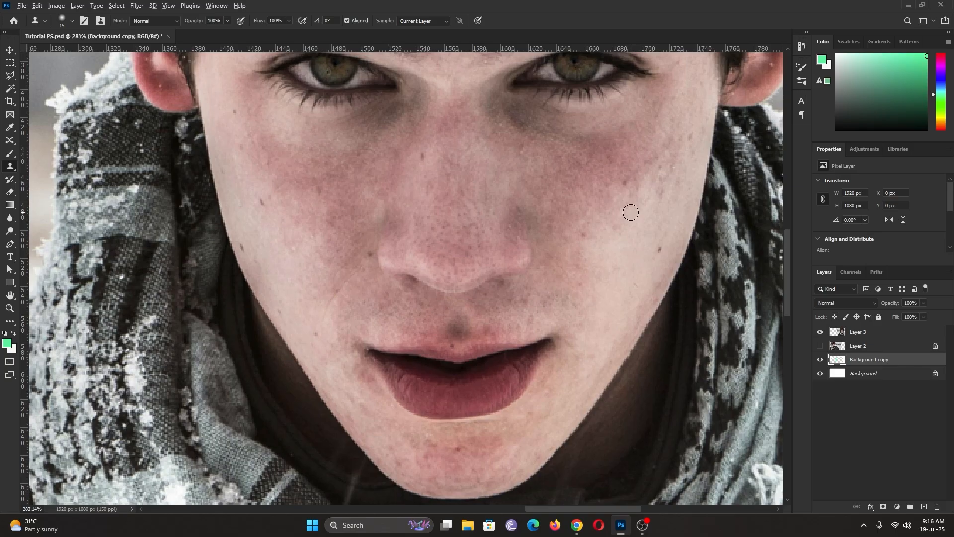
Select Layer 3 and clone clean skin over the small dark spots on the cheek at the portrait's right side.
{"action": "left_click", "coordinate": [626, 210], "text": "alt"}
{"action": "left_click", "coordinate": [624, 183]}
{"action": "left_click", "coordinate": [858, 331]}
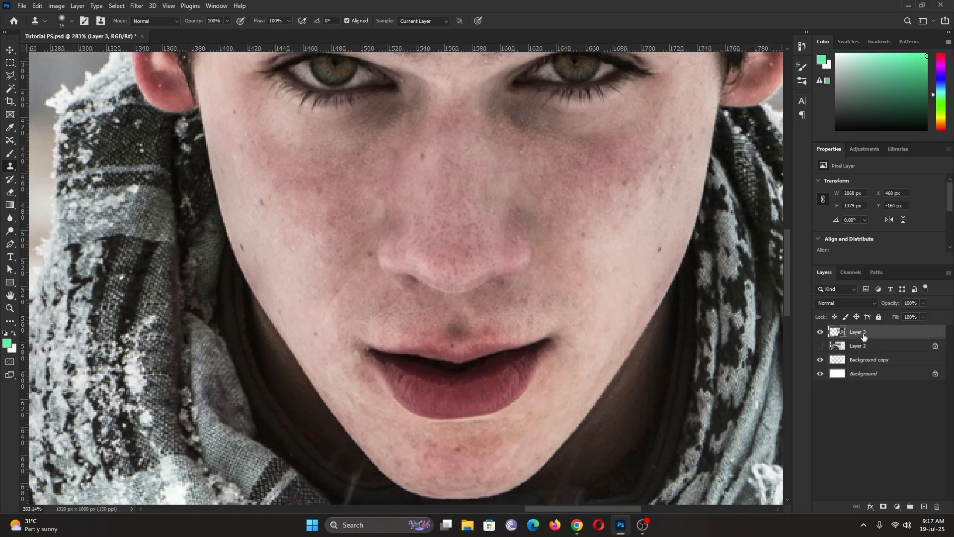
{"action": "left_click", "coordinate": [639, 251], "text": "alt"}
{"action": "left_click", "coordinate": [660, 250]}
{"action": "left_click", "coordinate": [608, 192], "text": "alt"}
{"action": "left_click", "coordinate": [624, 183]}
Enlarge the Clone Stamp brush to 30 px and cover the cheek's freckled red area with clear skin sampled below it.
{"action": "key", "text": "bracketright"}
{"action": "key", "text": "bracketright"}
{"action": "key", "text": "bracketright"}
{"action": "left_click", "coordinate": [642, 243], "text": "alt"}
{"action": "mouse_move", "coordinate": [636, 199]}
{"action": "left_mouse_down"}
{"action": "mouse_move", "coordinate": [610, 216]}
{"action": "mouse_move", "coordinate": [614, 205]}
{"action": "mouse_move", "coordinate": [593, 230]}
{"action": "mouse_move", "coordinate": [634, 177]}
{"action": "mouse_move", "coordinate": [603, 215]}
{"action": "mouse_move", "coordinate": [614, 183]}
{"action": "mouse_move", "coordinate": [582, 221]}
{"action": "mouse_move", "coordinate": [594, 197]}
{"action": "mouse_move", "coordinate": [578, 241]}
{"action": "mouse_move", "coordinate": [599, 218]}
{"action": "mouse_move", "coordinate": [593, 256]}
{"action": "mouse_move", "coordinate": [646, 183]}
{"action": "left_mouse_up"}
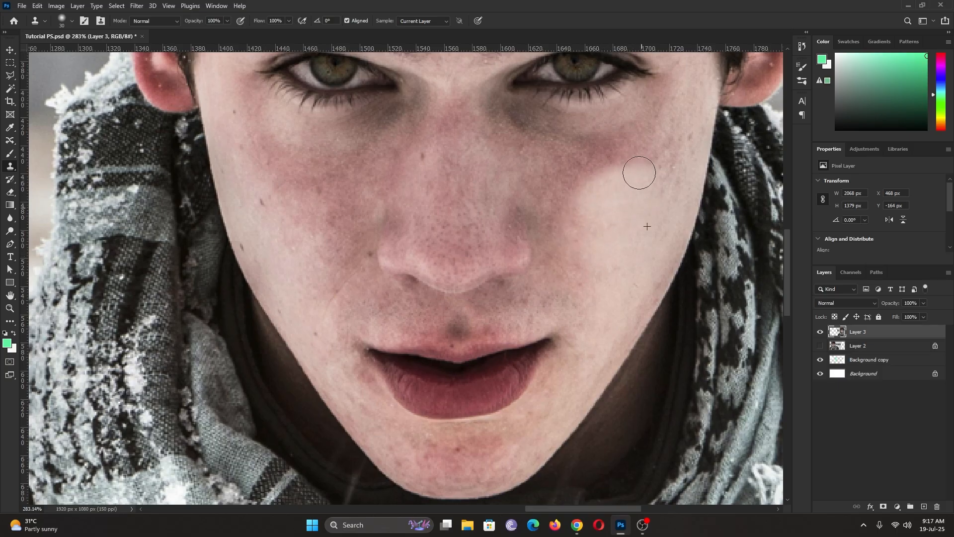
Choose the Soft Round brush and extend the cloned light skin over the redness toward the nose and eye.
{"action": "right_click", "coordinate": [624, 198]}
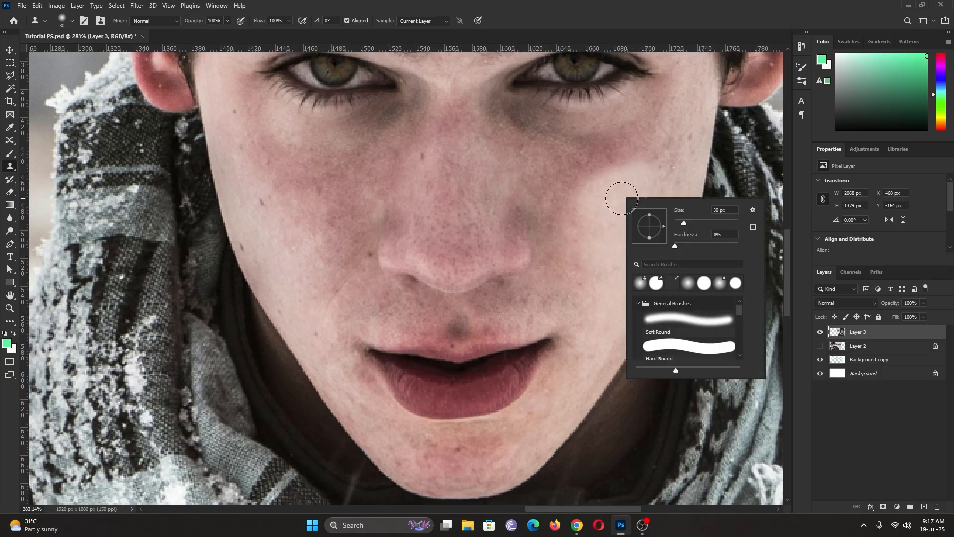
{"action": "left_click", "coordinate": [662, 325]}
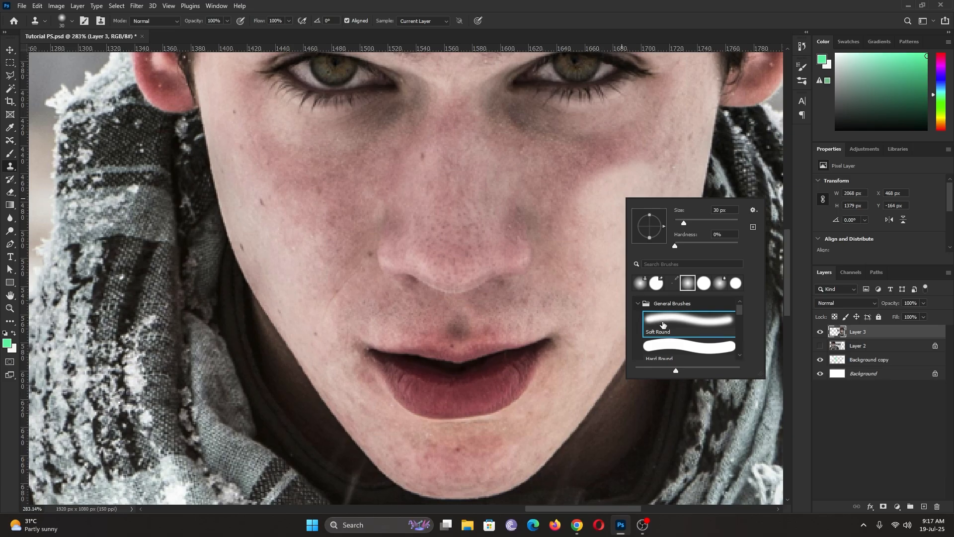
{"action": "left_click", "coordinate": [661, 5]}
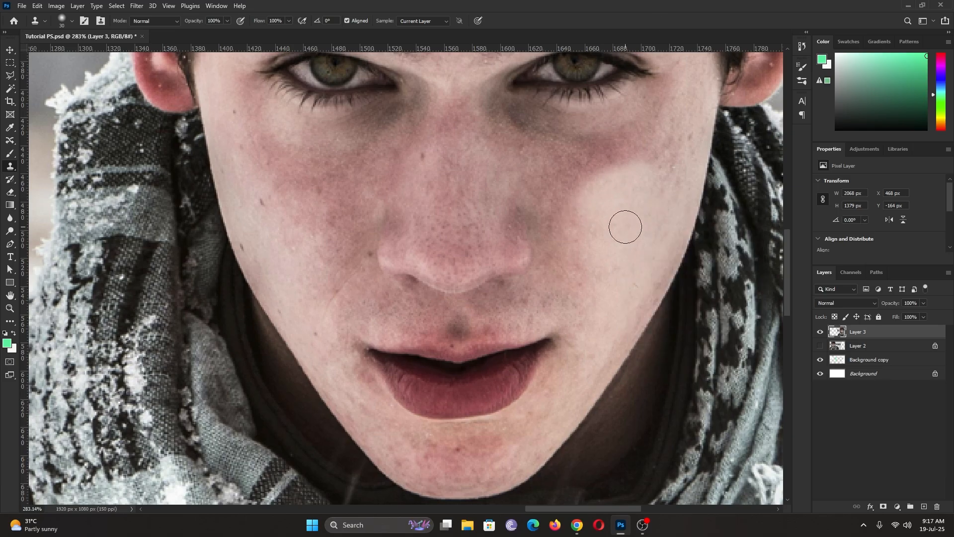
{"action": "left_click", "coordinate": [577, 193]}
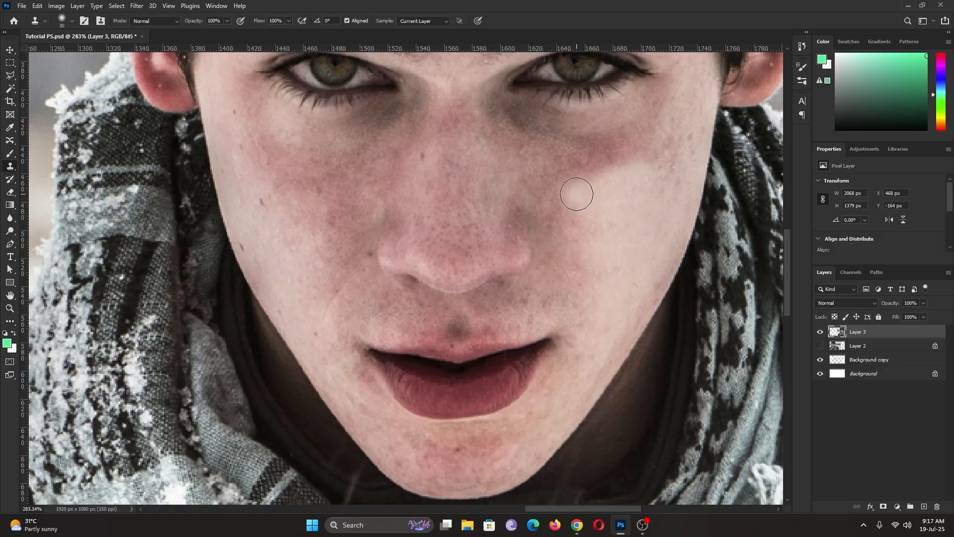
{"action": "mouse_move", "coordinate": [604, 149]}
{"action": "left_mouse_down"}
{"action": "mouse_move", "coordinate": [648, 143]}
{"action": "mouse_move", "coordinate": [590, 186]}
{"action": "mouse_move", "coordinate": [621, 209]}
{"action": "mouse_move", "coordinate": [617, 192]}
{"action": "mouse_move", "coordinate": [627, 199]}
{"action": "left_mouse_up"}
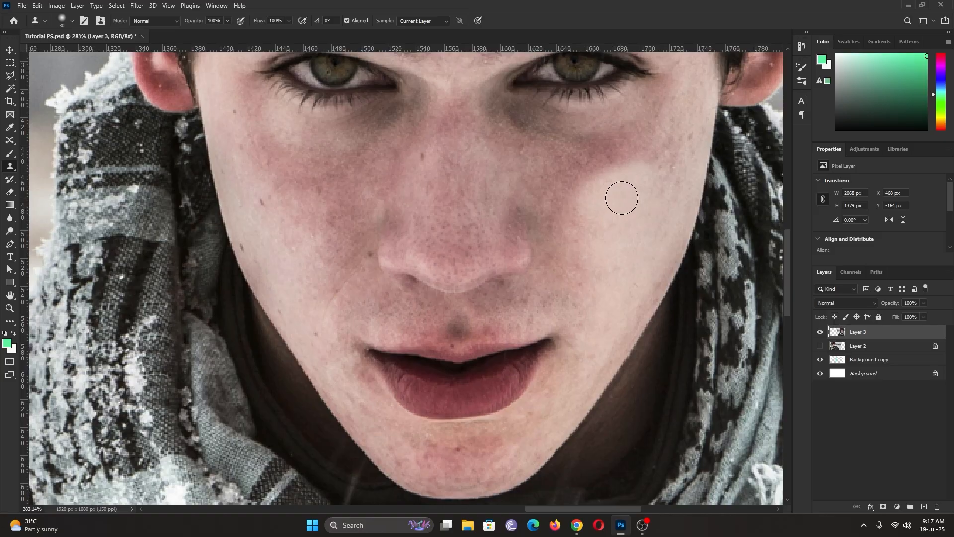
{"action": "mouse_move", "coordinate": [596, 166]}
{"action": "left_mouse_down"}
{"action": "mouse_move", "coordinate": [585, 191]}
{"action": "mouse_move", "coordinate": [604, 176]}
{"action": "left_mouse_up"}
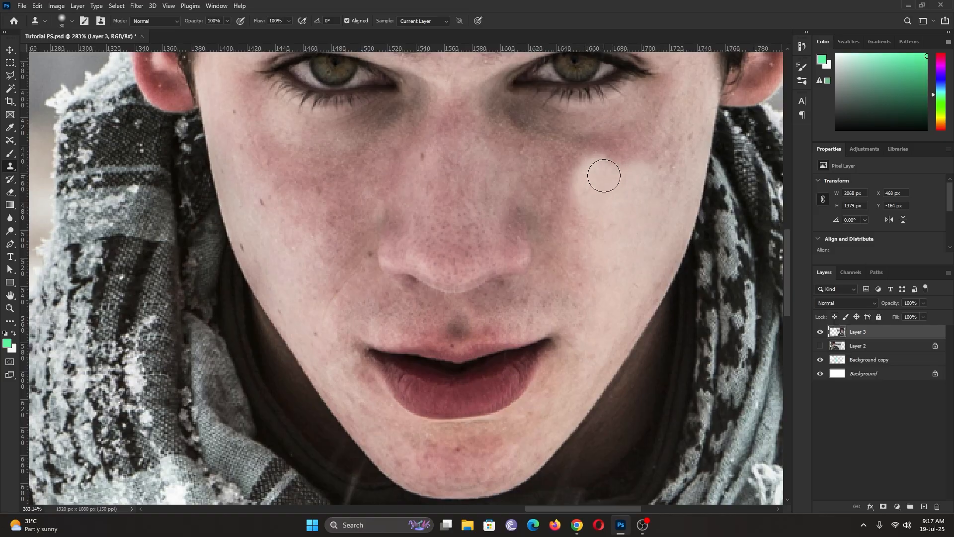
Set the Clone Stamp opacity to 35% and blend the inner edge of the cheek patch with nearby sampled skin.
{"action": "left_click", "coordinate": [227, 20]}
{"action": "left_click_drag", "start_coordinate": [213, 34], "coordinate": [201, 35]}
{"action": "left_click", "coordinate": [616, 193], "text": "alt"}
{"action": "mouse_move", "coordinate": [598, 174]}
{"action": "left_mouse_down"}
{"action": "mouse_move", "coordinate": [582, 163]}
{"action": "mouse_move", "coordinate": [629, 175]}
{"action": "mouse_move", "coordinate": [619, 157]}
{"action": "mouse_move", "coordinate": [626, 175]}
{"action": "mouse_move", "coordinate": [644, 165]}
{"action": "mouse_move", "coordinate": [638, 188]}
{"action": "mouse_move", "coordinate": [591, 182]}
{"action": "left_mouse_up"}
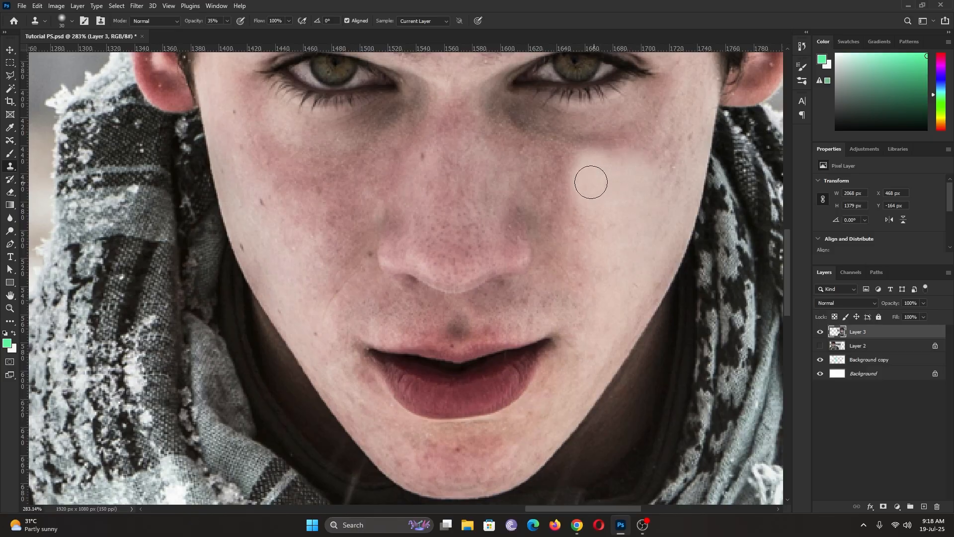
Set the Clone Stamp flow to 35% and soften the transition between the cheek patch and the side of the nose.
{"action": "left_click", "coordinate": [289, 21]}
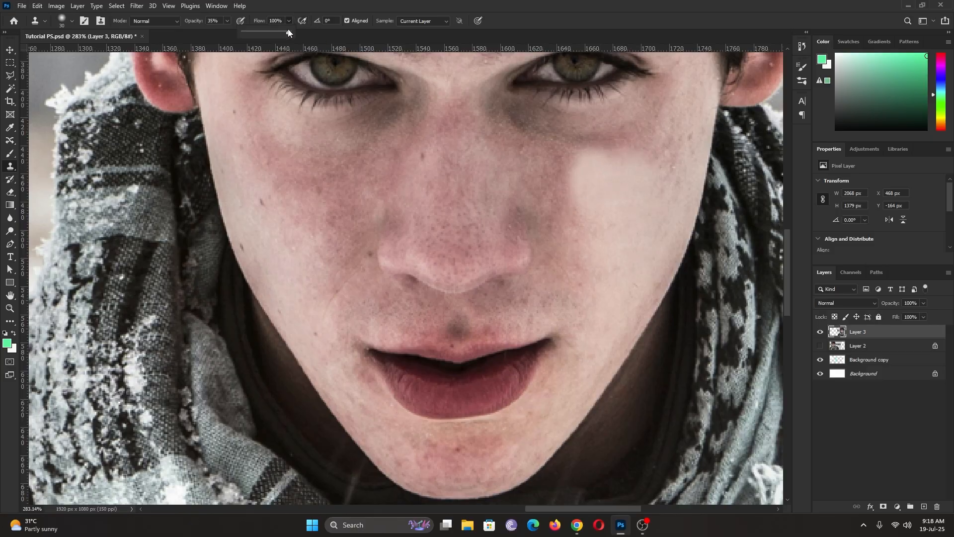
{"action": "left_click_drag", "start_coordinate": [291, 30], "coordinate": [259, 34]}
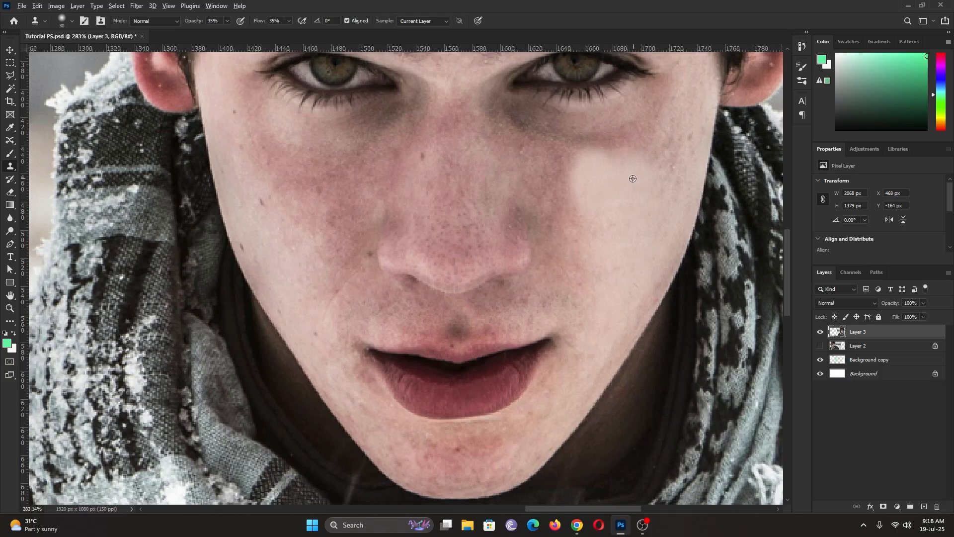
{"action": "mouse_move", "coordinate": [598, 164]}
{"action": "left_mouse_down"}
{"action": "mouse_move", "coordinate": [580, 156]}
{"action": "mouse_move", "coordinate": [582, 192]}
{"action": "mouse_move", "coordinate": [611, 170]}
{"action": "mouse_move", "coordinate": [577, 175]}
{"action": "mouse_move", "coordinate": [575, 187]}
{"action": "left_mouse_up"}
{"action": "left_click", "coordinate": [618, 168], "text": "alt"}
{"action": "mouse_move", "coordinate": [574, 202]}
{"action": "left_mouse_down"}
{"action": "mouse_move", "coordinate": [569, 173]}
{"action": "mouse_move", "coordinate": [569, 247]}
{"action": "mouse_move", "coordinate": [559, 156]}
{"action": "mouse_move", "coordinate": [571, 193]}
{"action": "mouse_move", "coordinate": [601, 200]}
{"action": "mouse_move", "coordinate": [603, 149]}
{"action": "mouse_move", "coordinate": [598, 160]}
{"action": "mouse_move", "coordinate": [569, 162]}
{"action": "mouse_move", "coordinate": [580, 178]}
{"action": "mouse_move", "coordinate": [586, 170]}
{"action": "mouse_move", "coordinate": [571, 164]}
{"action": "mouse_move", "coordinate": [605, 182]}
{"action": "mouse_move", "coordinate": [555, 211]}
{"action": "mouse_move", "coordinate": [553, 188]}
{"action": "mouse_move", "coordinate": [557, 210]}
{"action": "left_mouse_up"}
Sample skin beside the nose and below the eye and clone it along the cheek patch's upper and inner edges.
{"action": "scroll", "coordinate": [624, 230], "scroll_direction": "down", "scroll_amount": 5}
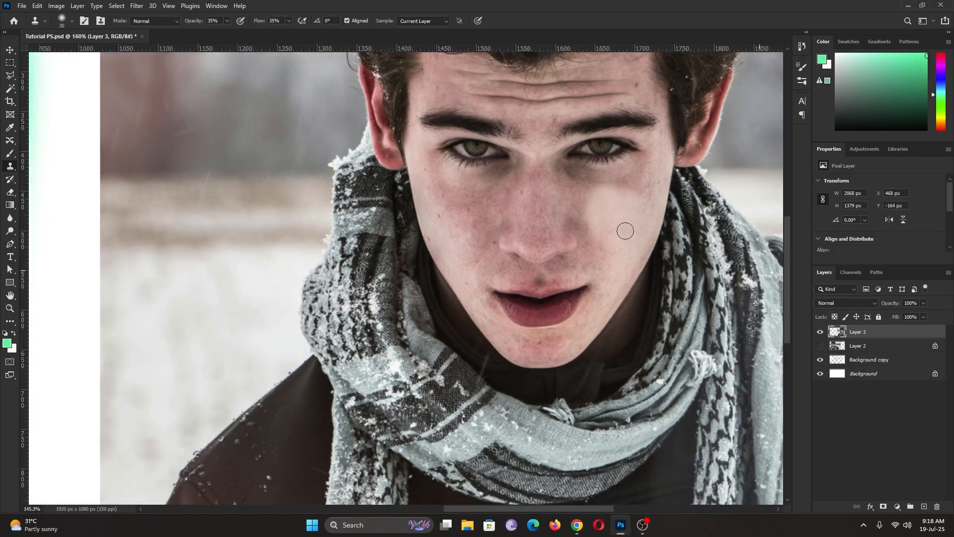
{"action": "scroll", "coordinate": [625, 230], "scroll_direction": "up", "scroll_amount": 6}
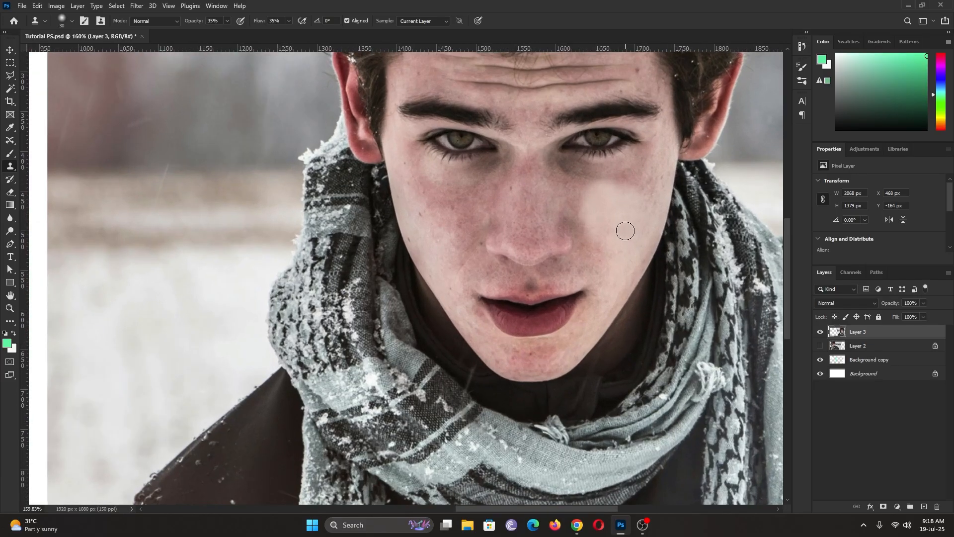
{"action": "left_click", "coordinate": [505, 119], "text": "alt"}
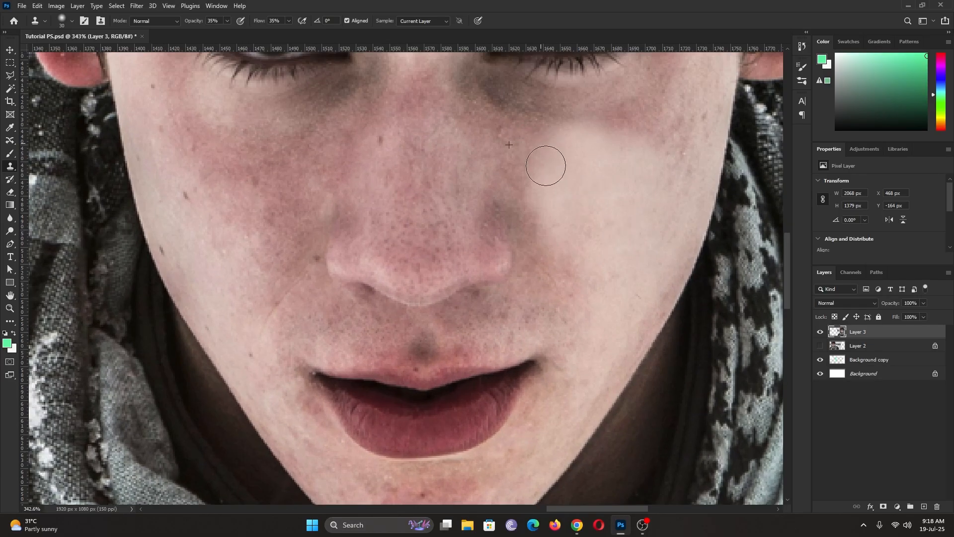
{"action": "mouse_move", "coordinate": [544, 149]}
{"action": "left_mouse_down"}
{"action": "mouse_move", "coordinate": [565, 152]}
{"action": "mouse_move", "coordinate": [567, 128]}
{"action": "mouse_move", "coordinate": [604, 129]}
{"action": "mouse_move", "coordinate": [573, 150]}
{"action": "left_mouse_up"}
{"action": "left_click", "coordinate": [616, 114], "text": "alt"}
{"action": "left_click", "coordinate": [516, 159], "text": "alt"}
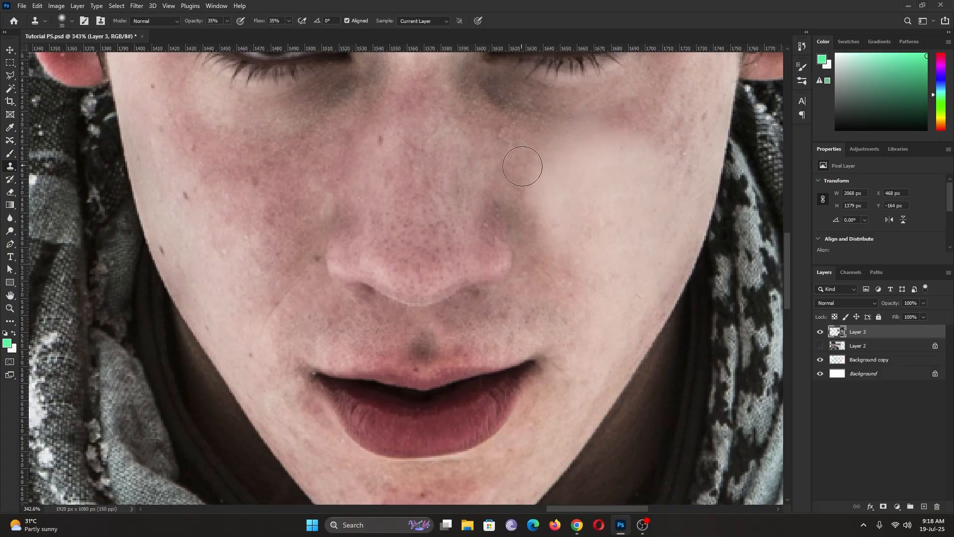
{"action": "mouse_move", "coordinate": [534, 177]}
{"action": "left_mouse_down"}
{"action": "mouse_move", "coordinate": [541, 223]}
{"action": "mouse_move", "coordinate": [554, 210]}
{"action": "mouse_move", "coordinate": [549, 197]}
{"action": "mouse_move", "coordinate": [542, 216]}
{"action": "mouse_move", "coordinate": [559, 232]}
{"action": "mouse_move", "coordinate": [565, 221]}
{"action": "mouse_move", "coordinate": [564, 267]}
{"action": "mouse_move", "coordinate": [582, 232]}
{"action": "left_mouse_up"}
Resample skin near the inner eye corner, clone it across the top of the cheek patch, and review the retouched face.
{"action": "left_click", "coordinate": [523, 211], "text": "alt"}
{"action": "left_click", "coordinate": [532, 114], "text": "alt"}
{"action": "mouse_move", "coordinate": [559, 166]}
{"action": "left_mouse_down"}
{"action": "mouse_move", "coordinate": [551, 203]}
{"action": "mouse_move", "coordinate": [593, 140]}
{"action": "mouse_move", "coordinate": [637, 139]}
{"action": "mouse_move", "coordinate": [655, 151]}
{"action": "left_mouse_up"}
{"action": "scroll", "coordinate": [655, 152], "scroll_direction": "down", "scroll_amount": 8}
{"action": "left_click_drag", "start_coordinate": [653, 237], "coordinate": [654, 243]}
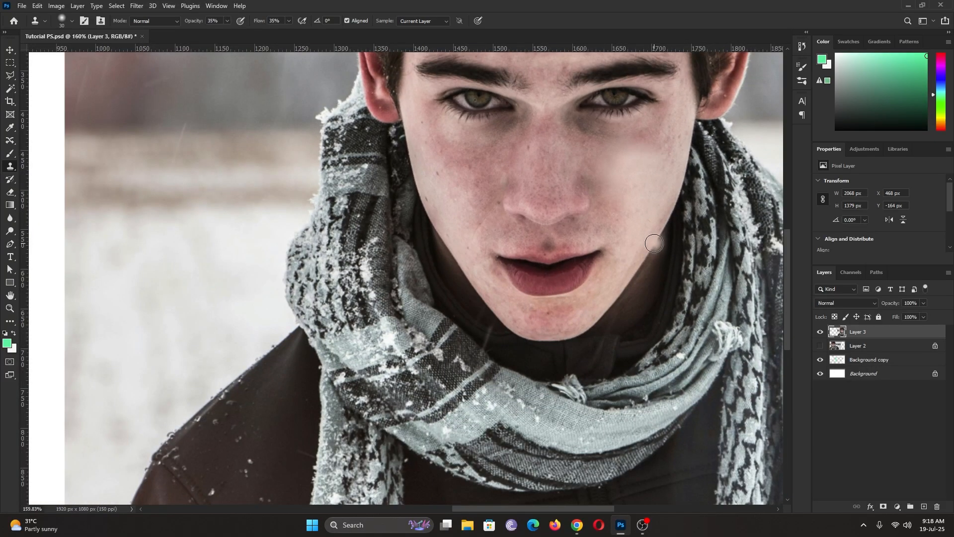
{"action": "scroll", "coordinate": [655, 243], "scroll_direction": "down", "scroll_amount": 3}
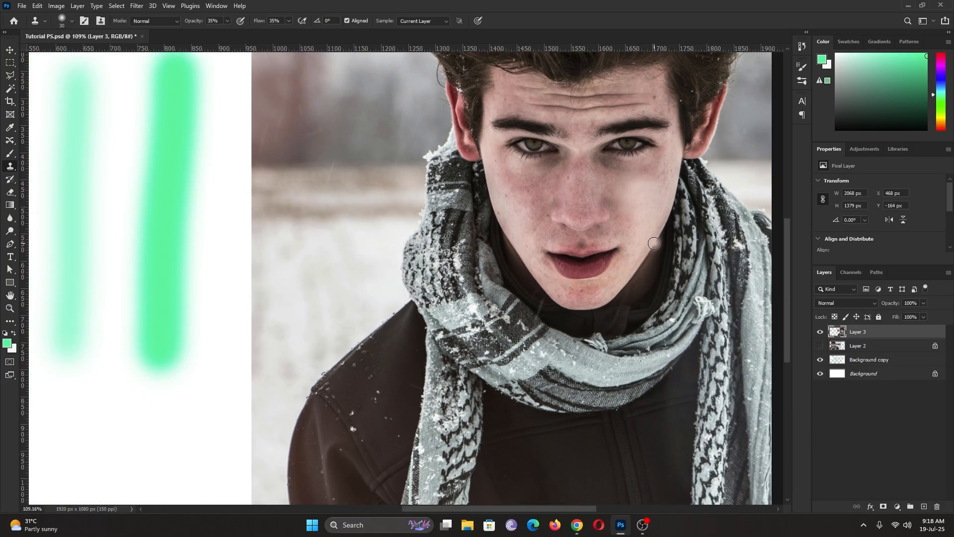
{"action": "scroll", "coordinate": [655, 242], "scroll_direction": "up", "scroll_amount": 2}
{"action": "scroll", "coordinate": [552, 300], "scroll_direction": "up", "scroll_amount": 2}
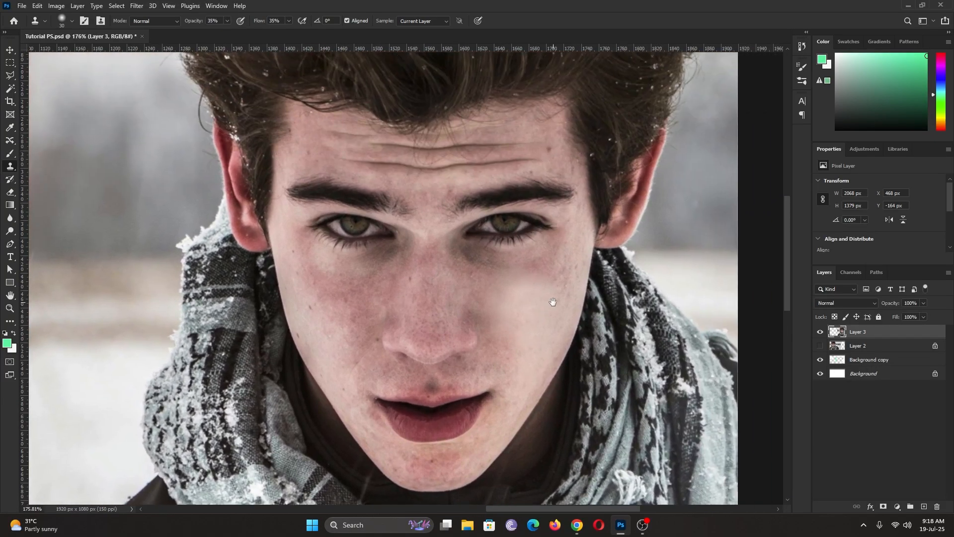
{"action": "left_click", "coordinate": [535, 291]}
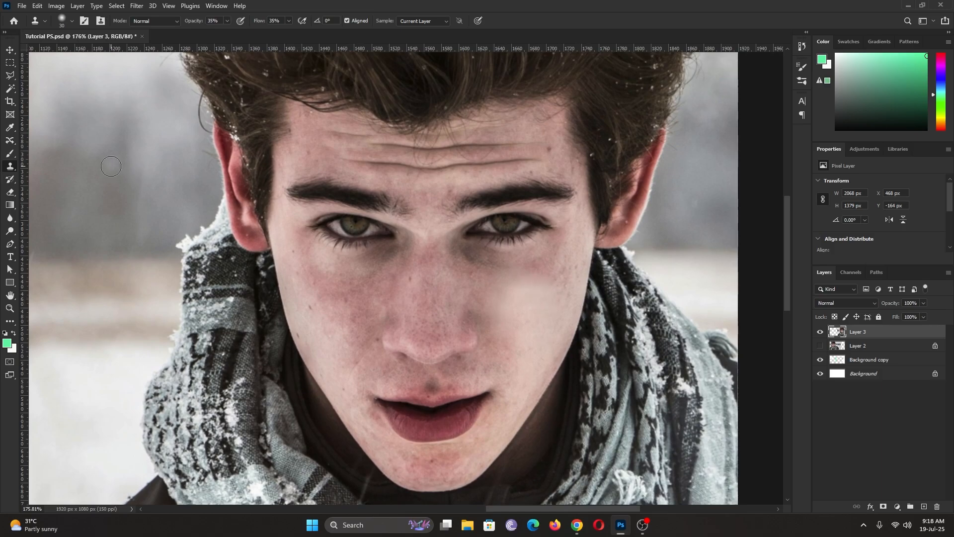
Activate the Background Eraser Tool and erase trial strokes through the snowy backdrop and across the portrait's forehead.
{"action": "left_click", "coordinate": [11, 184]}
{"action": "left_click", "coordinate": [11, 193]}
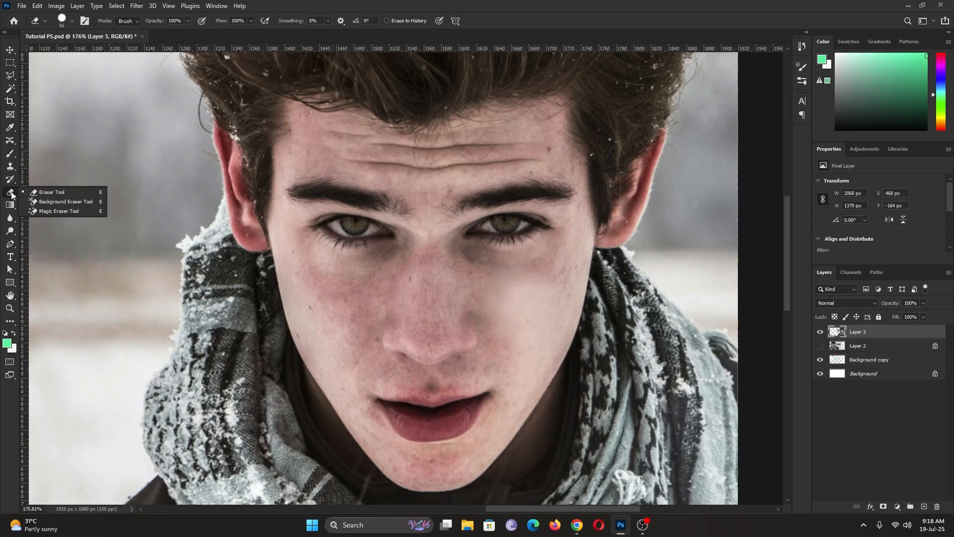
{"action": "left_click", "coordinate": [75, 204]}
{"action": "scroll", "coordinate": [514, 264], "scroll_direction": "down", "scroll_amount": 5}
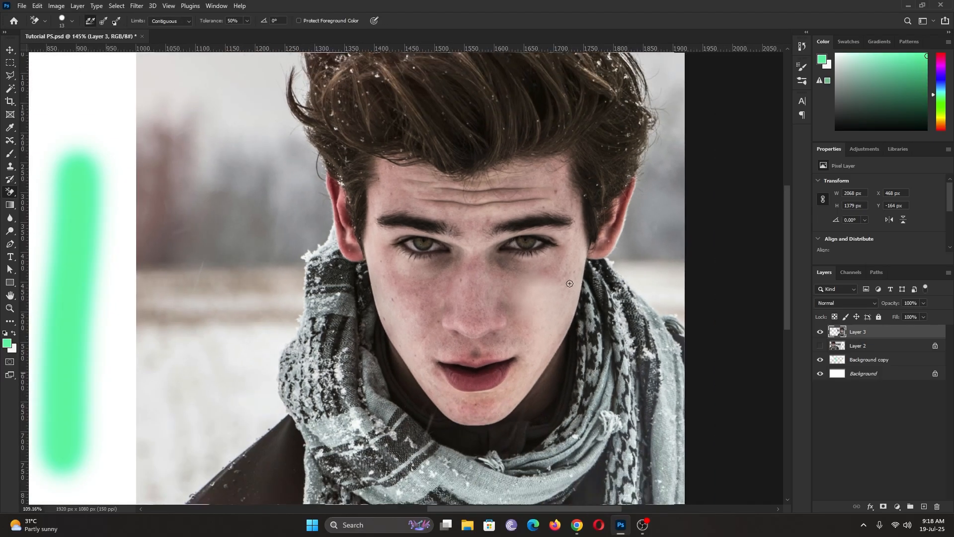
{"action": "scroll", "coordinate": [492, 227], "scroll_direction": "up", "scroll_amount": 1}
{"action": "mouse_move", "coordinate": [539, 155]}
{"action": "left_mouse_down"}
{"action": "mouse_move", "coordinate": [531, 238]}
{"action": "mouse_move", "coordinate": [503, 309]}
{"action": "mouse_move", "coordinate": [417, 460]}
{"action": "left_mouse_up"}
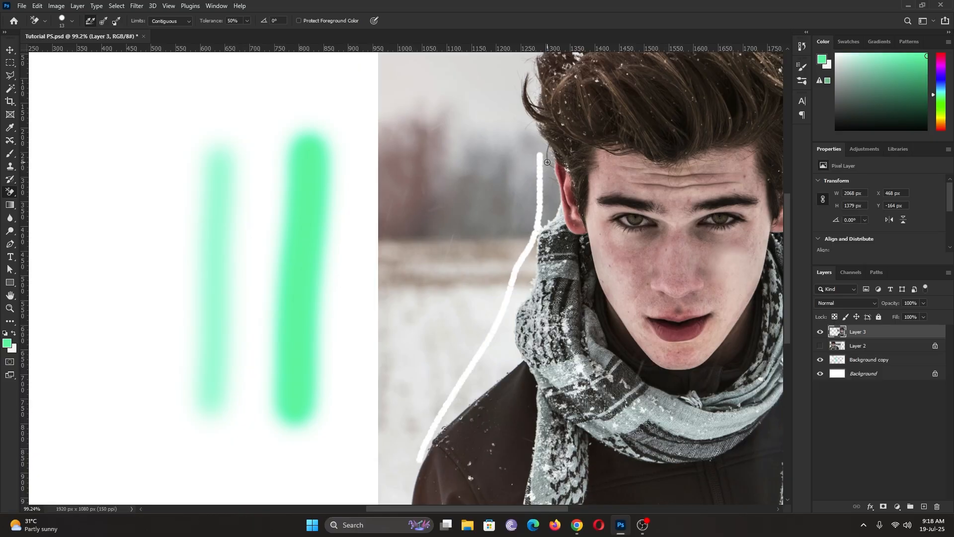
{"action": "mouse_move", "coordinate": [536, 158]}
{"action": "left_mouse_down"}
{"action": "mouse_move", "coordinate": [424, 188]}
{"action": "mouse_move", "coordinate": [547, 176]}
{"action": "mouse_move", "coordinate": [728, 179]}
{"action": "left_mouse_up"}
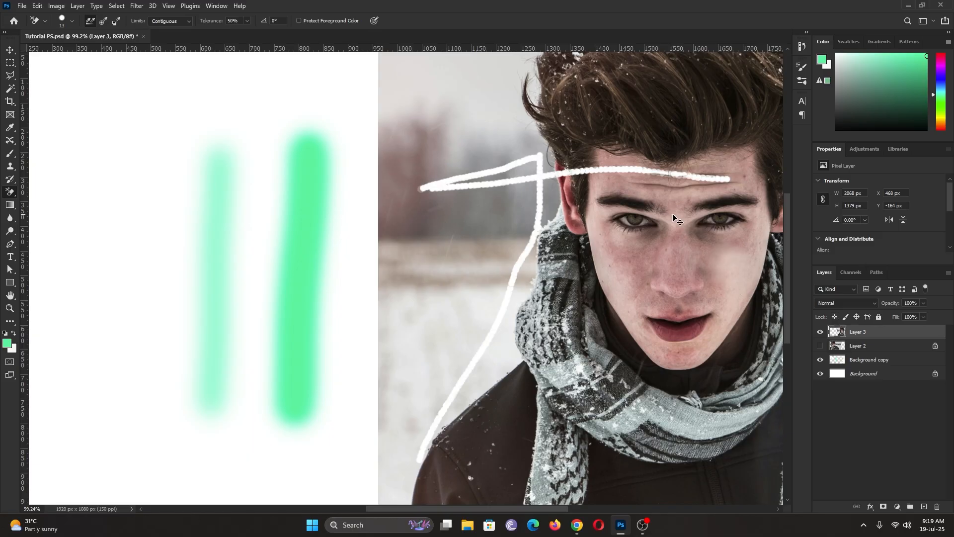
Undo the Background Eraser strokes on the portrait.
{"action": "key", "text": "ctrl+z"}
{"action": "key", "text": "ctrl+z"}
{"action": "key", "text": "ctrl+z"}
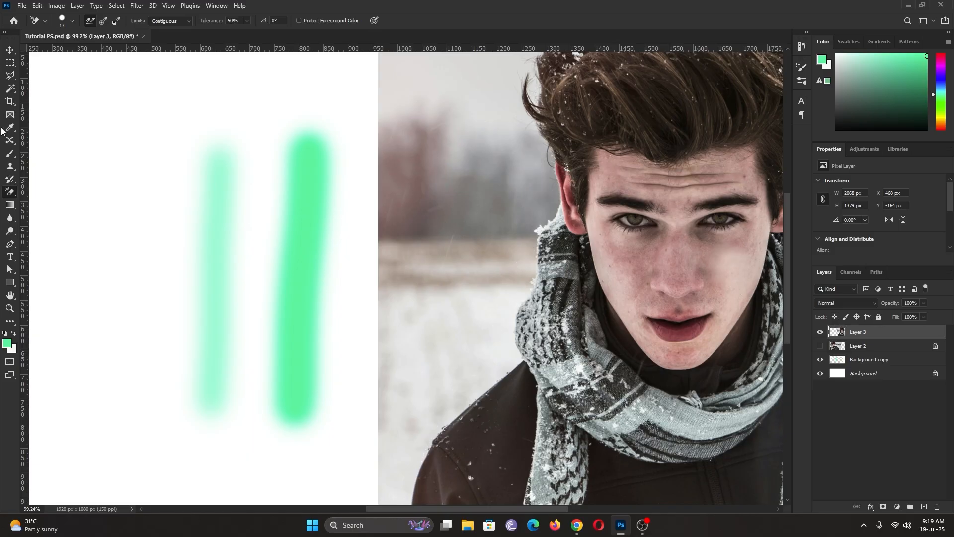
Hide Layer 3, make the Background copy layer active, and activate the Gradient Tool.
{"action": "left_click", "coordinate": [9, 207]}
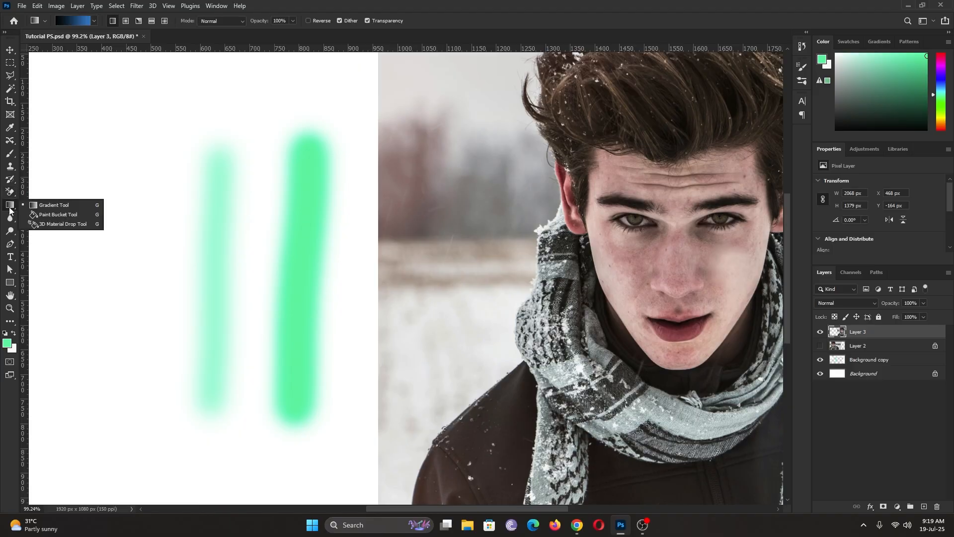
{"action": "left_click", "coordinate": [65, 206]}
{"action": "scroll", "coordinate": [307, 267], "scroll_direction": "down", "scroll_amount": 3}
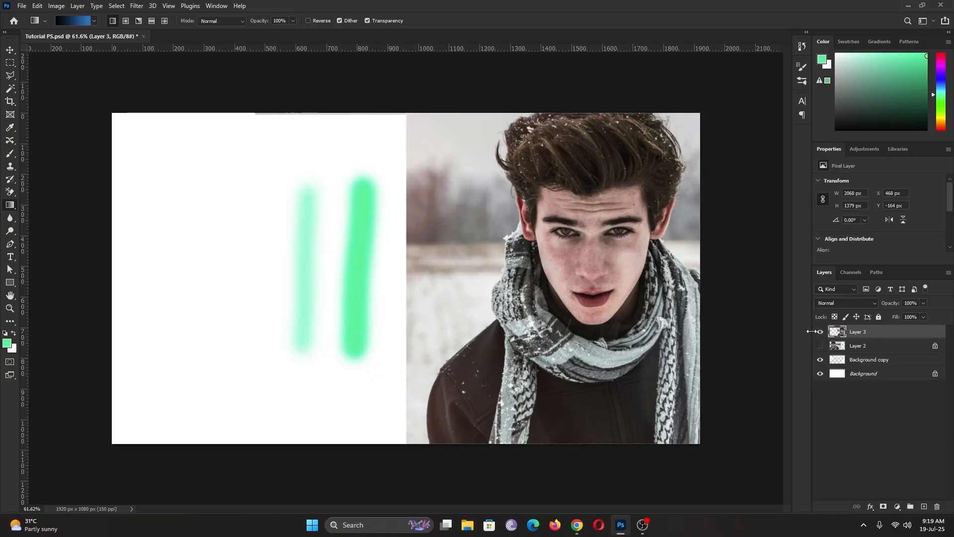
{"action": "left_click", "coordinate": [821, 333]}
{"action": "left_click", "coordinate": [860, 361]}
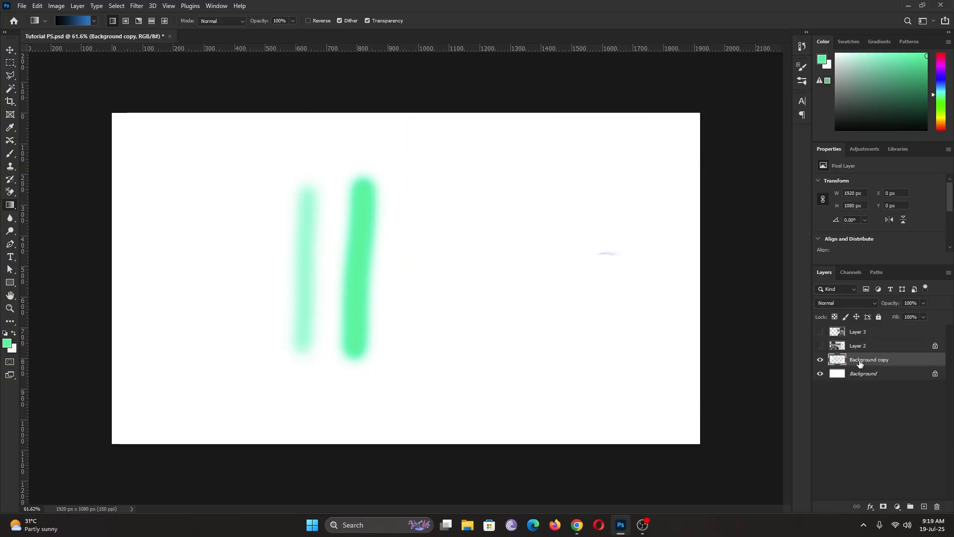
{"action": "right_click", "coordinate": [10, 205]}
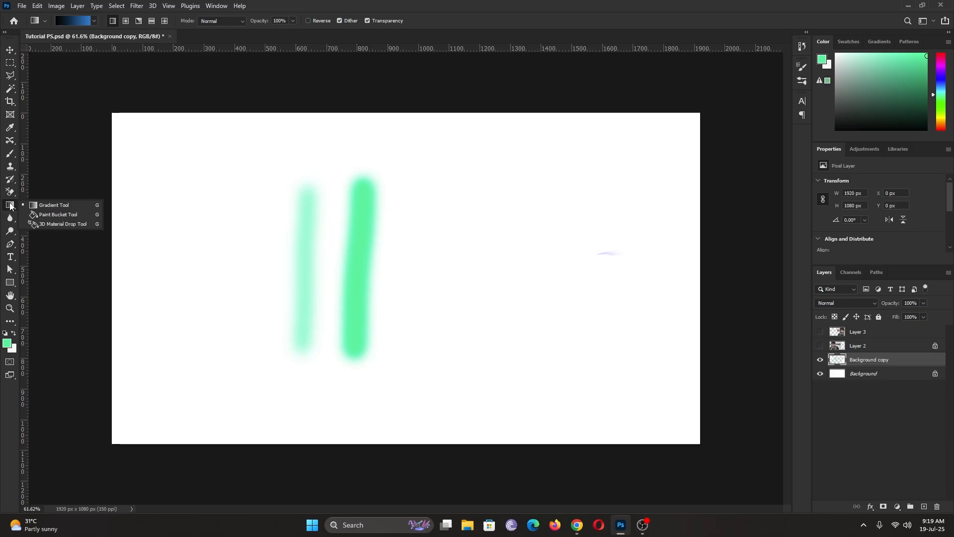
{"action": "left_click", "coordinate": [58, 207]}
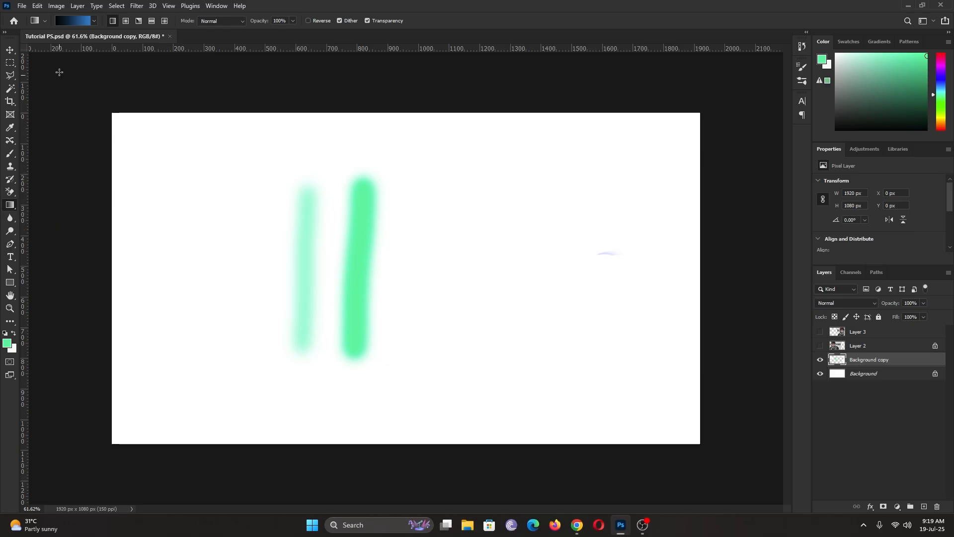
Recolour the custom gradient so it runs from magenta (ff0096) at its start to bright blue at its end.
{"action": "left_click", "coordinate": [72, 19]}
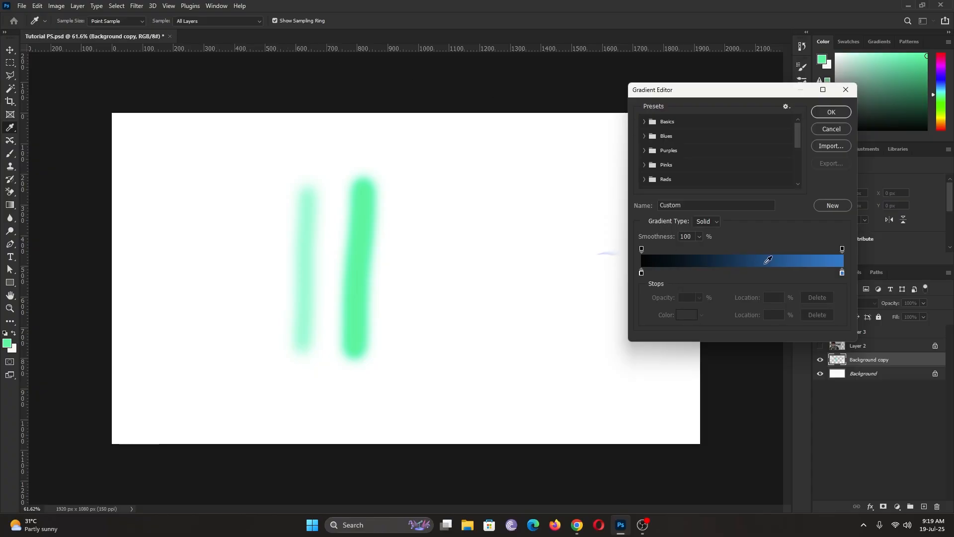
{"action": "double_click", "coordinate": [842, 273]}
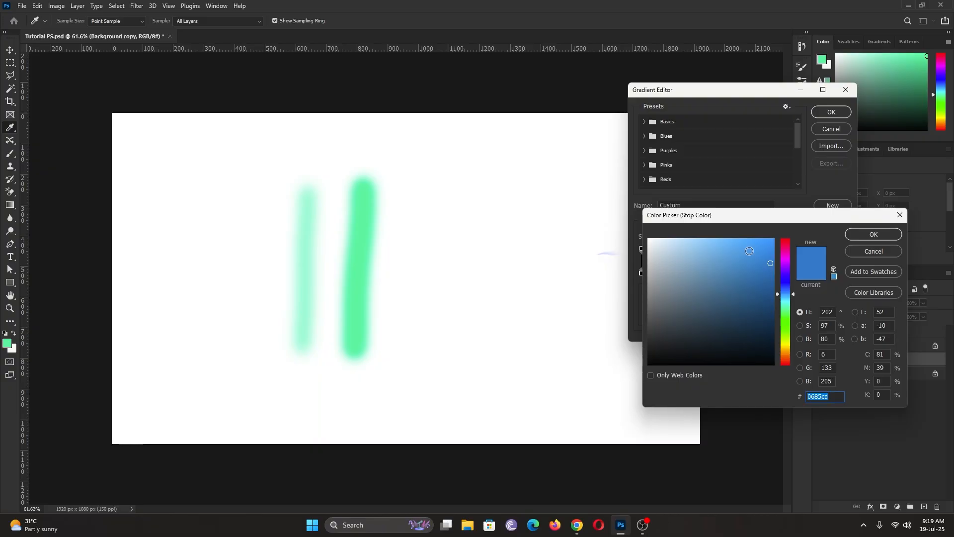
{"action": "left_click_drag", "start_coordinate": [750, 250], "coordinate": [790, 236]}
{"action": "left_click", "coordinate": [882, 237]}
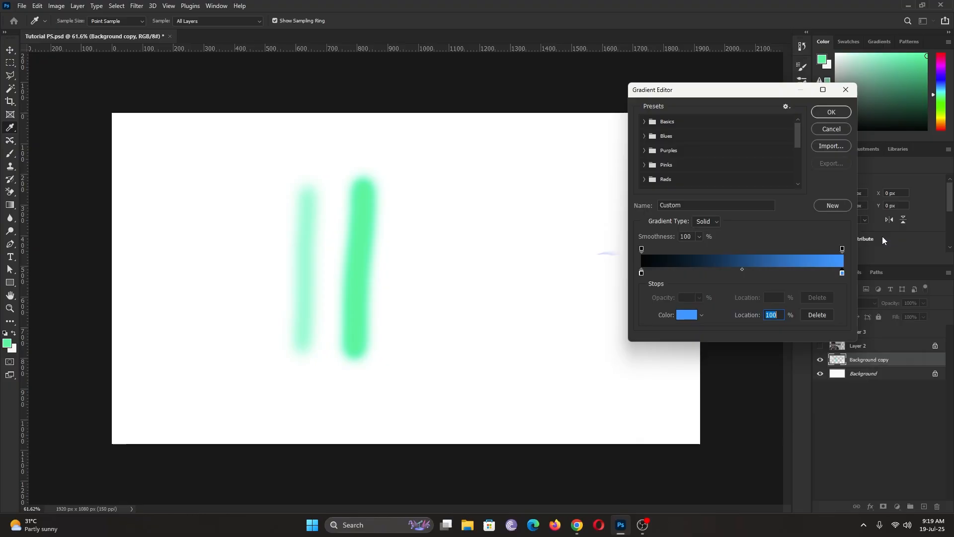
{"action": "double_click", "coordinate": [642, 273]}
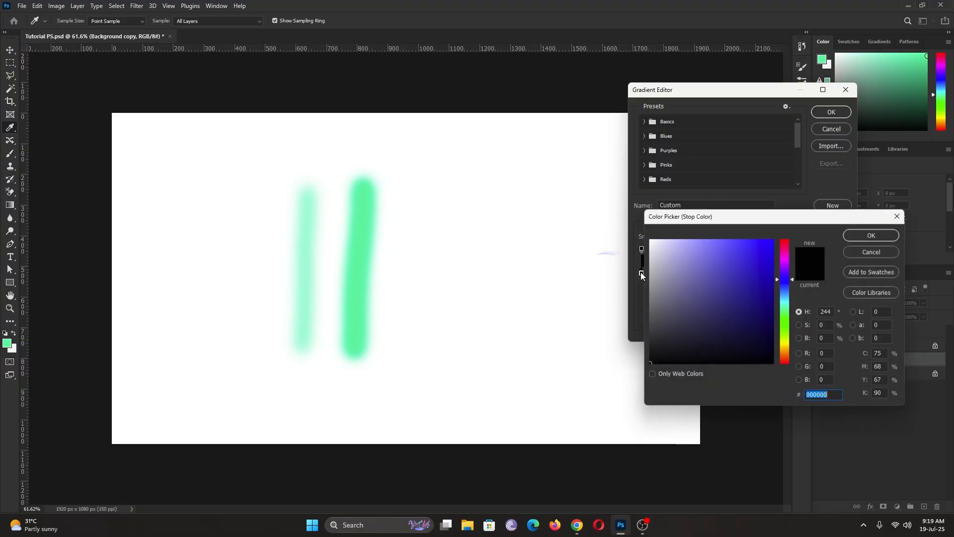
{"action": "left_click_drag", "start_coordinate": [788, 262], "coordinate": [790, 226]}
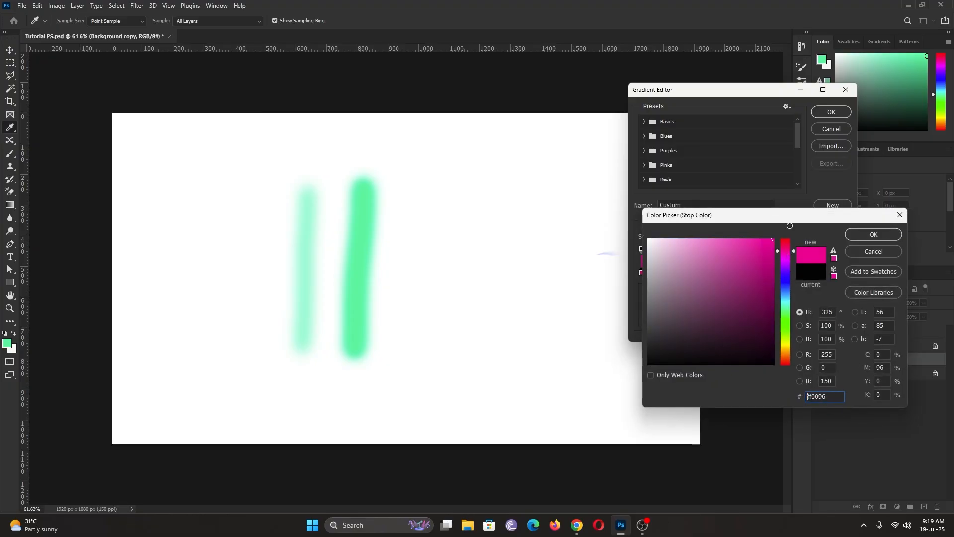
{"action": "left_click", "coordinate": [871, 234]}
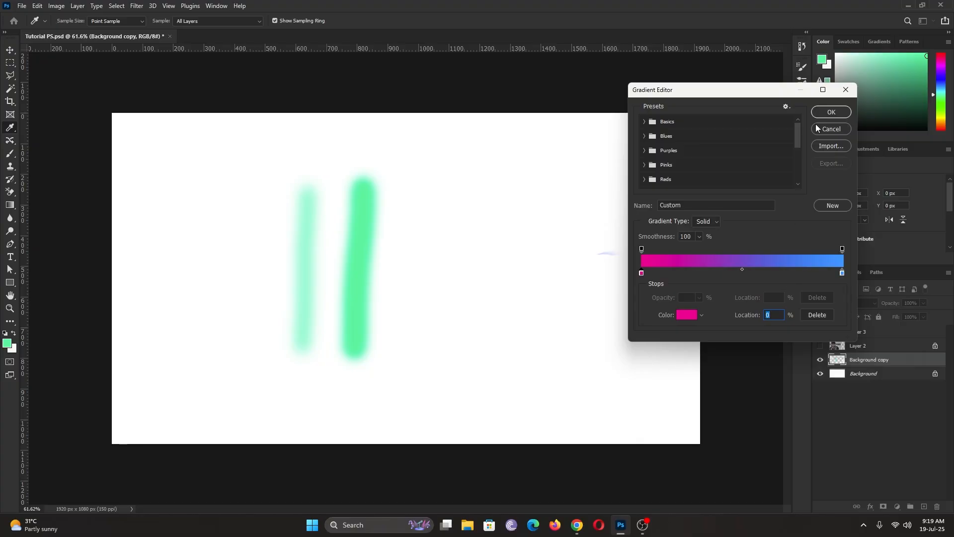
{"action": "left_click", "coordinate": [829, 114]}
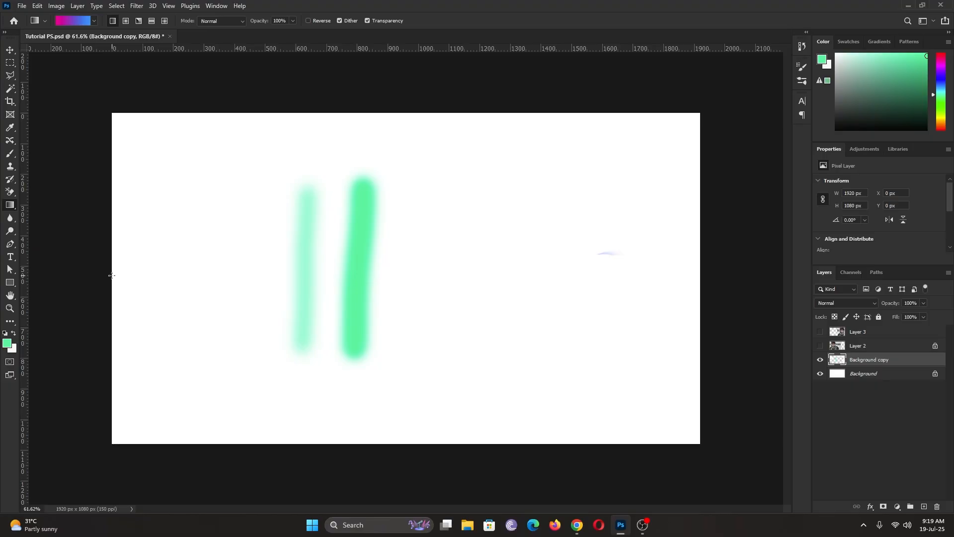
Fill the Background copy layer with the linear gradient horizontally, vertically, and diagonally in turn.
{"action": "left_click_drag", "start_coordinate": [122, 274], "coordinate": [705, 276]}
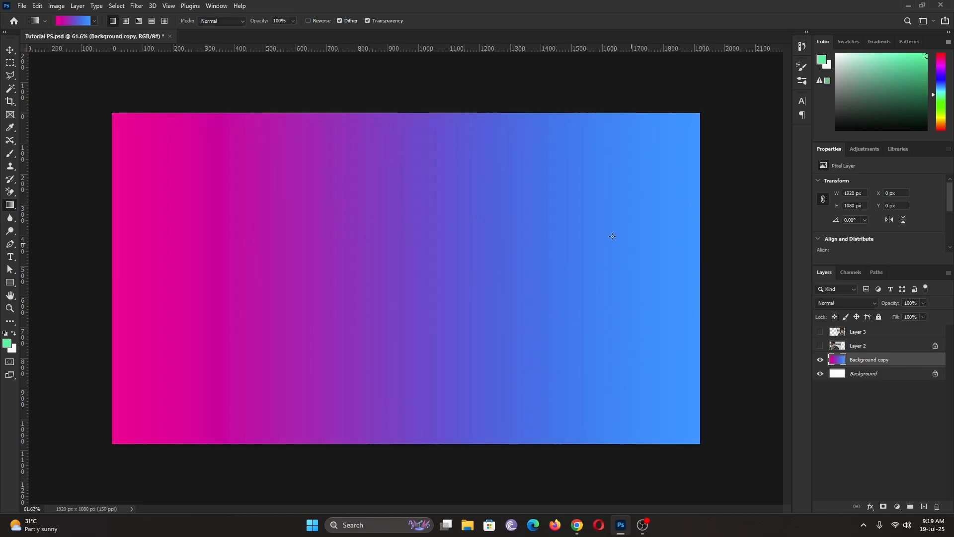
{"action": "left_click_drag", "start_coordinate": [376, 109], "coordinate": [373, 463]}
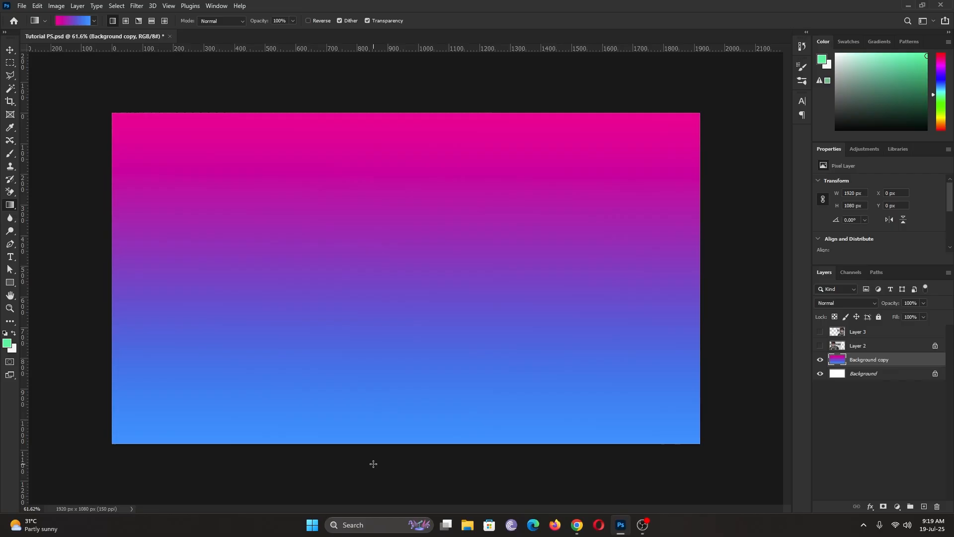
{"action": "left_click_drag", "start_coordinate": [241, 102], "coordinate": [431, 458]}
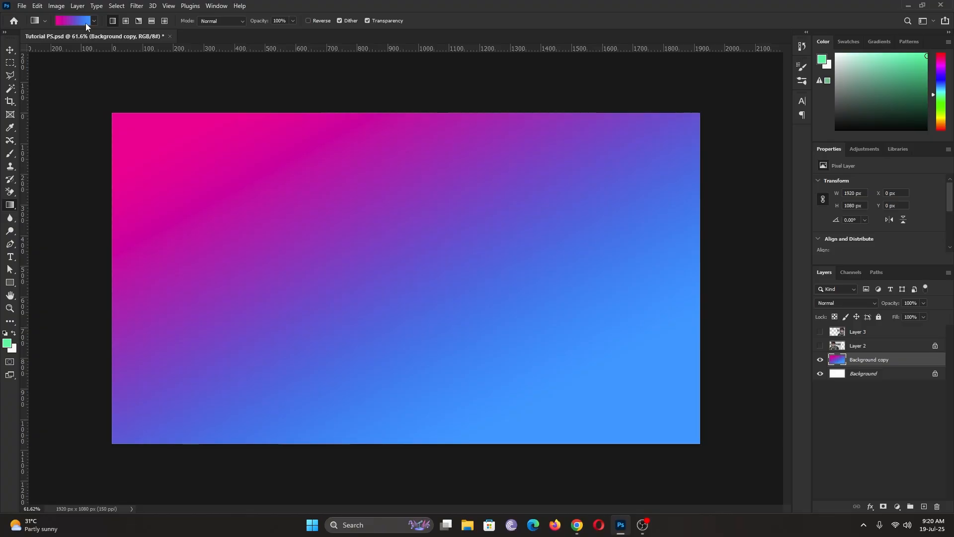
Try the Angle, Reflected, Diamond, and Linear gradient styles in turn, each drawn from the canvas's upper edge to its lower edge.
{"action": "left_click", "coordinate": [139, 22]}
{"action": "left_click_drag", "start_coordinate": [370, 102], "coordinate": [367, 467]}
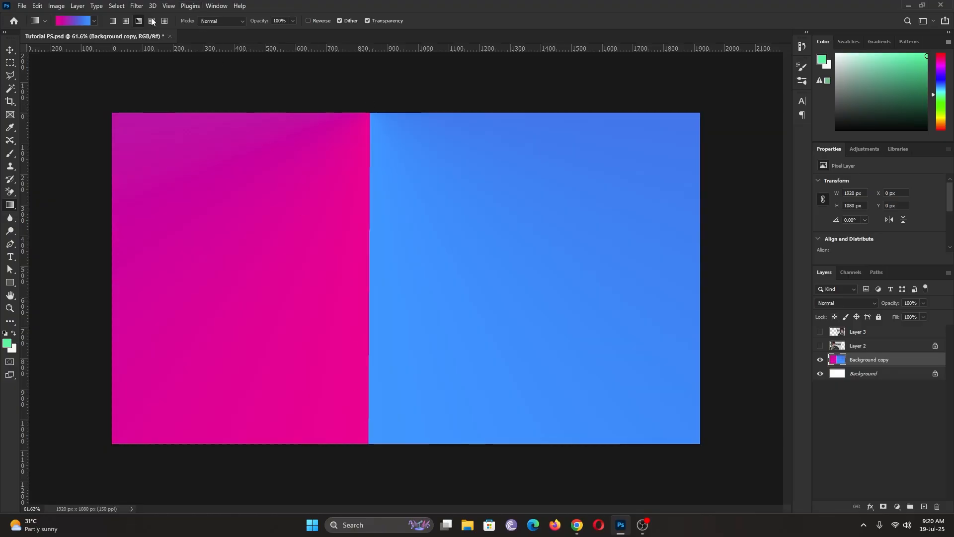
{"action": "left_click_drag", "start_coordinate": [354, 93], "coordinate": [331, 470]}
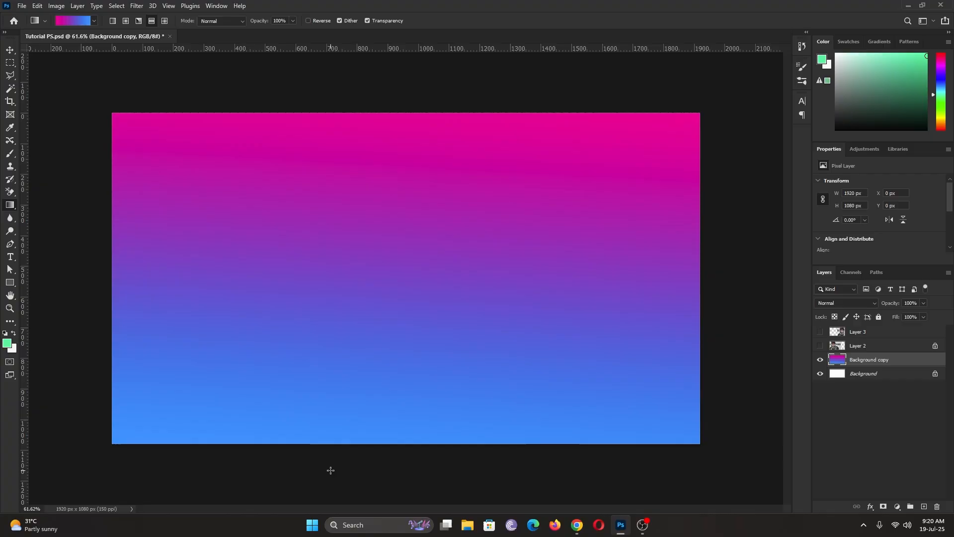
{"action": "left_click", "coordinate": [152, 21]}
{"action": "left_click_drag", "start_coordinate": [364, 99], "coordinate": [357, 465]}
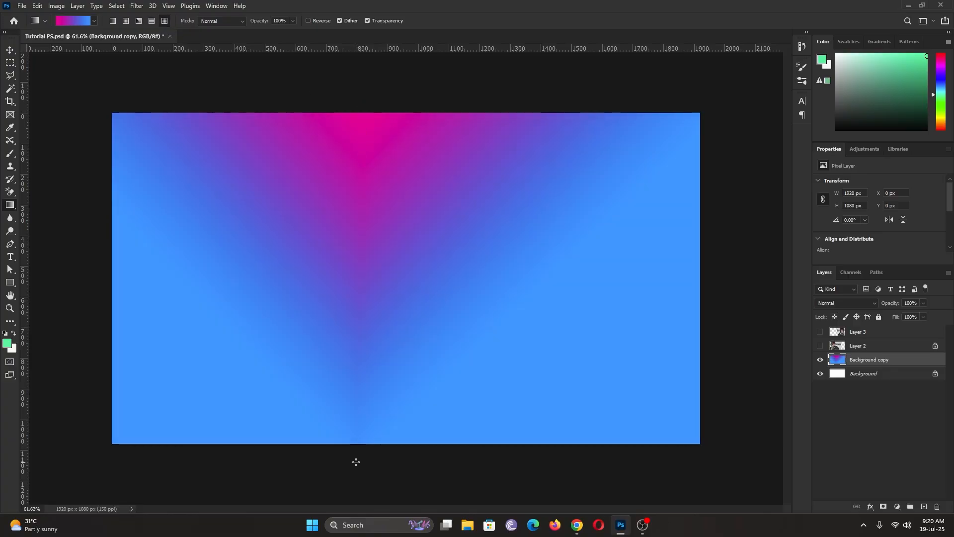
{"action": "left_click", "coordinate": [125, 22]}
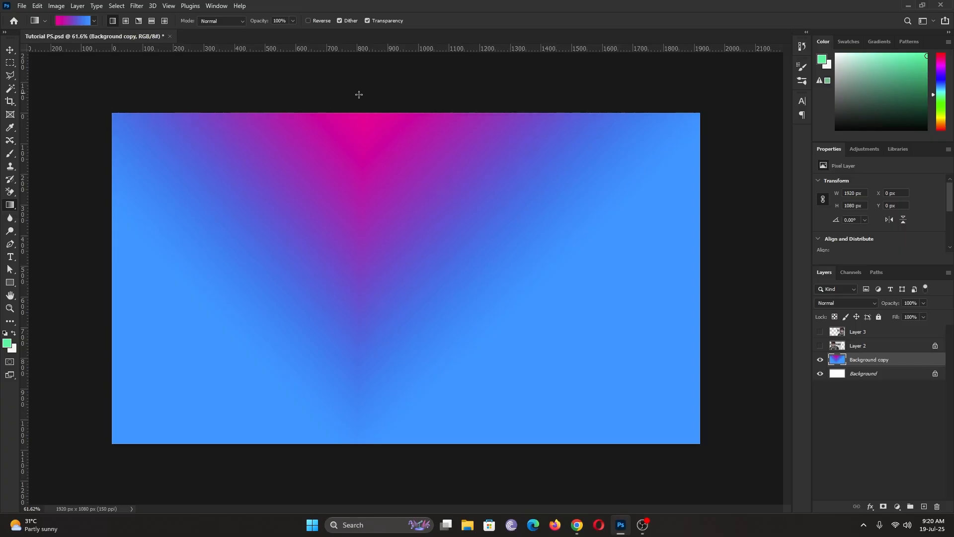
{"action": "left_click_drag", "start_coordinate": [390, 100], "coordinate": [393, 466]}
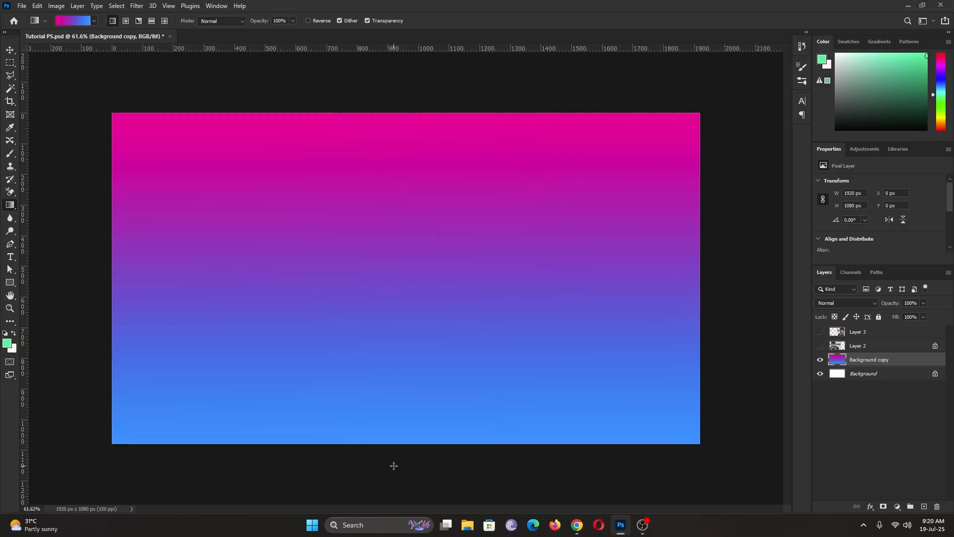
Activate the Blur Tool and replace the gradient-filled Background copy layer with a blank white duplicate of the Background layer.
{"action": "left_click", "coordinate": [10, 219]}
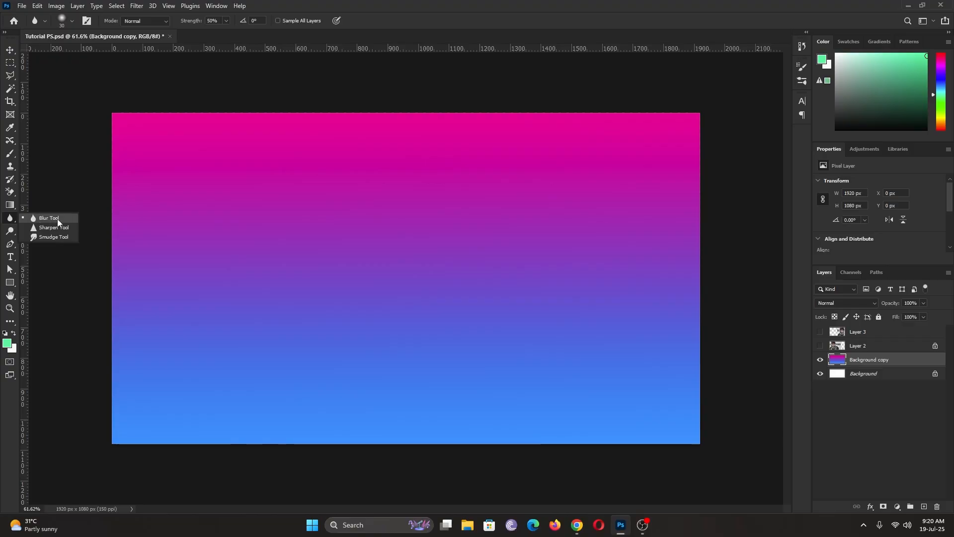
{"action": "left_click", "coordinate": [482, 4]}
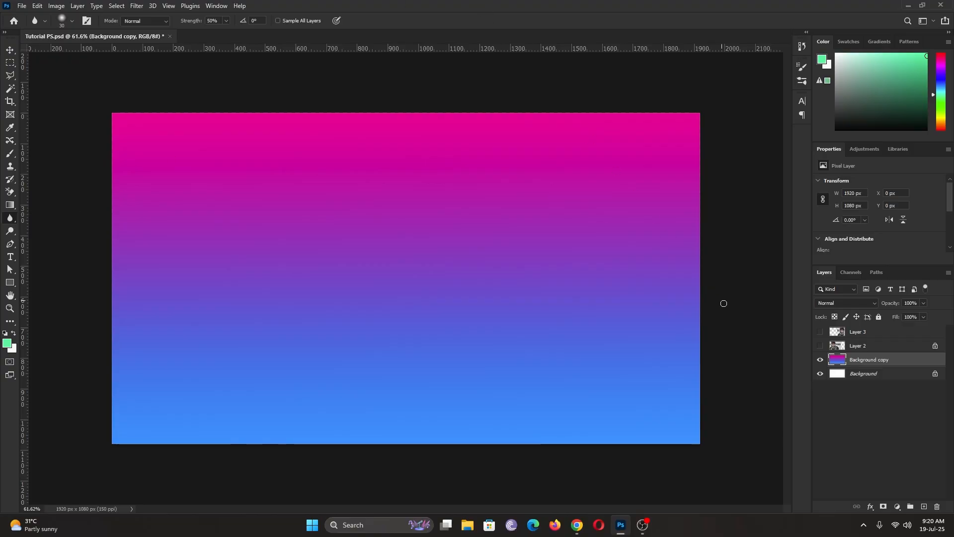
{"action": "key", "text": "ctrl+z"}
{"action": "key", "text": "ctrl+z"}
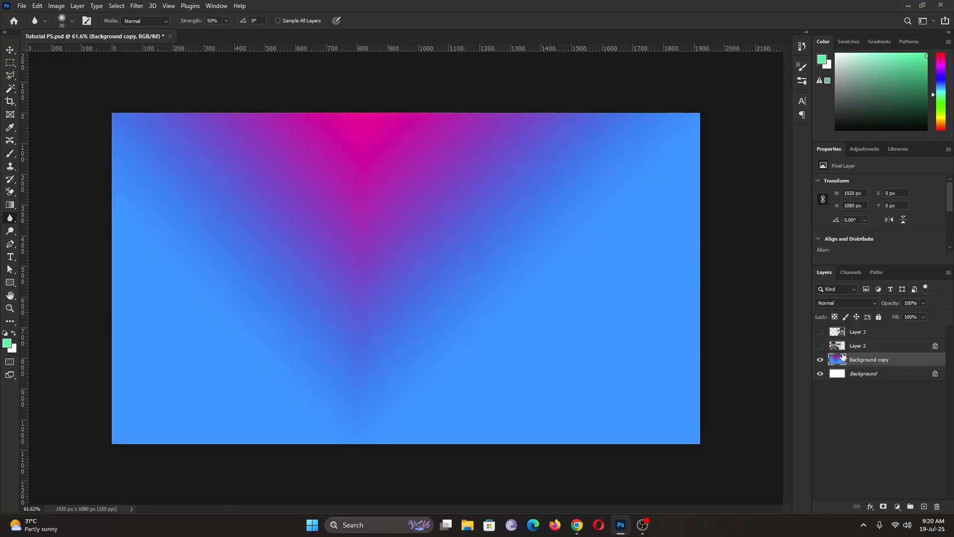
{"action": "key", "text": "ctrl+z"}
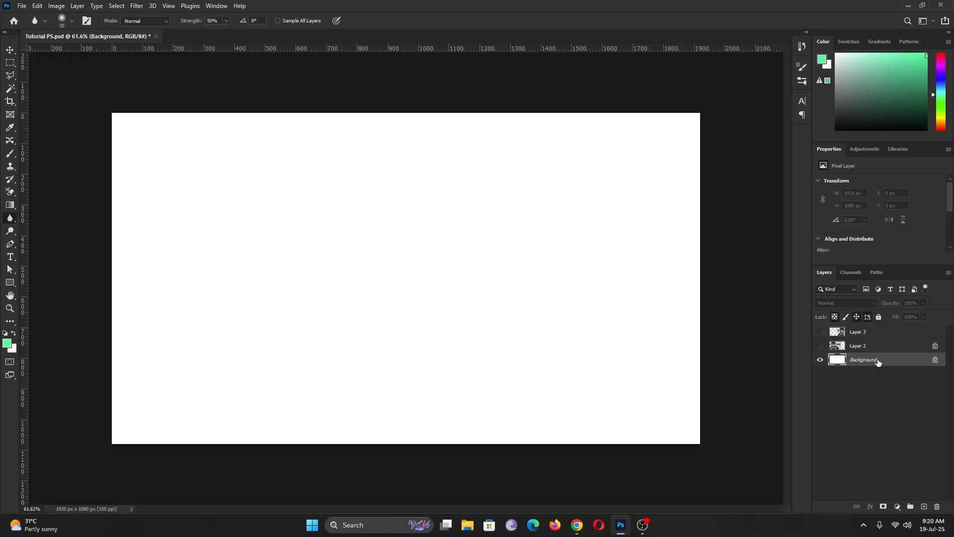
{"action": "key", "text": "ctrl+shift+z"}
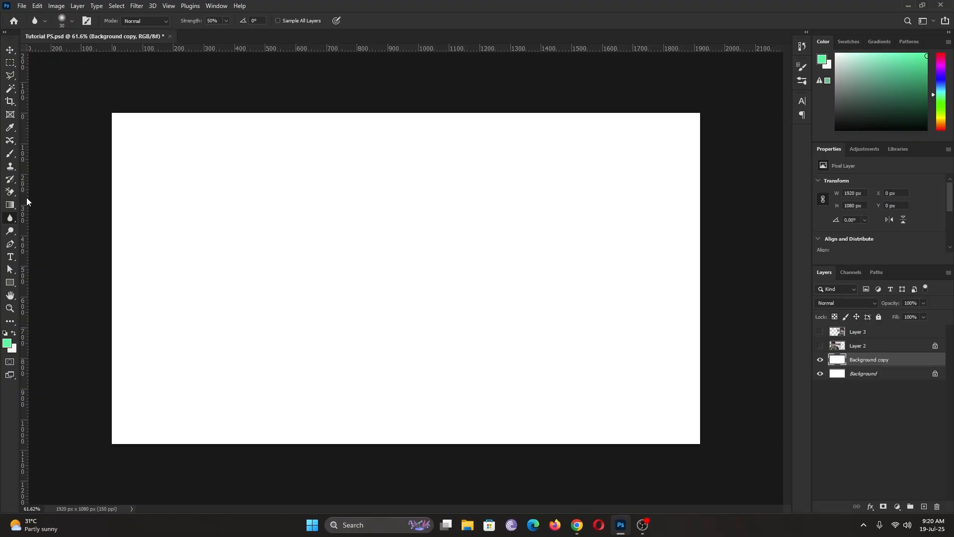
Show Layer 3 and ready the Blur Tool over the portrait's nose and eyes.
{"action": "scroll", "coordinate": [214, 258], "scroll_direction": "up", "scroll_amount": 2}
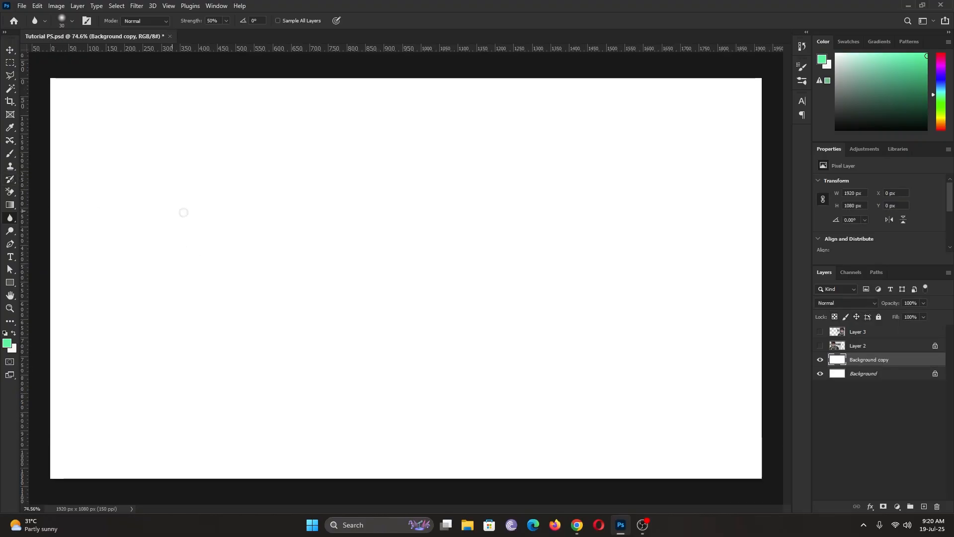
{"action": "left_click", "coordinate": [820, 336]}
{"action": "scroll", "coordinate": [595, 236], "scroll_direction": "down", "scroll_amount": 3}
{"action": "scroll", "coordinate": [595, 236], "scroll_direction": "up", "scroll_amount": 6}
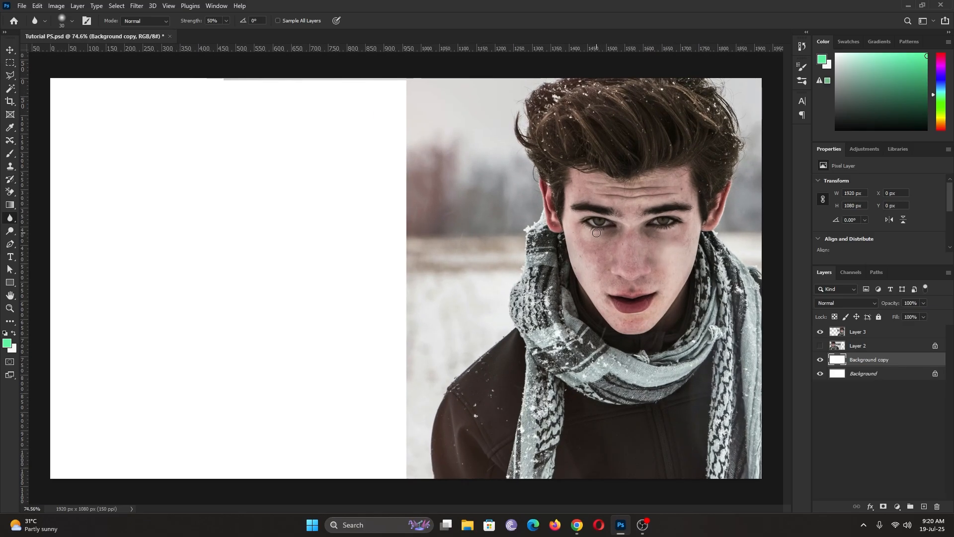
{"action": "left_click_drag", "start_coordinate": [616, 187], "coordinate": [421, 234]}
{"action": "scroll", "coordinate": [418, 218], "scroll_direction": "up", "scroll_amount": 1}
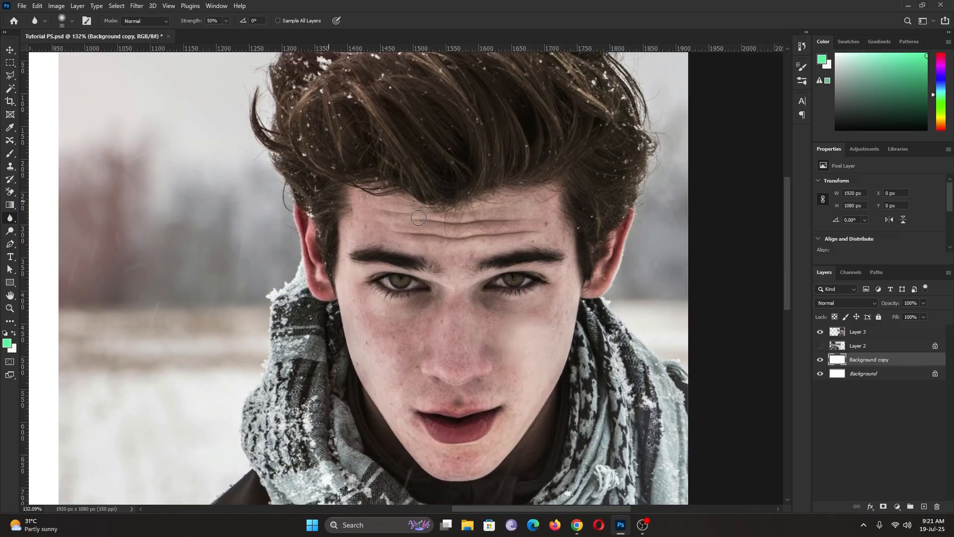
{"action": "right_click", "coordinate": [13, 219]}
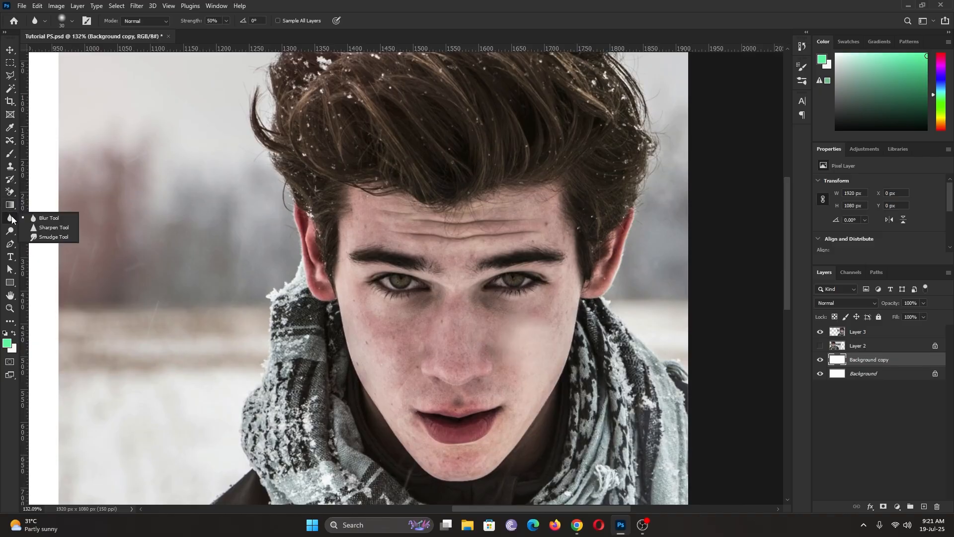
{"action": "left_click", "coordinate": [48, 219]}
{"action": "scroll", "coordinate": [433, 324], "scroll_direction": "up", "scroll_amount": 1}
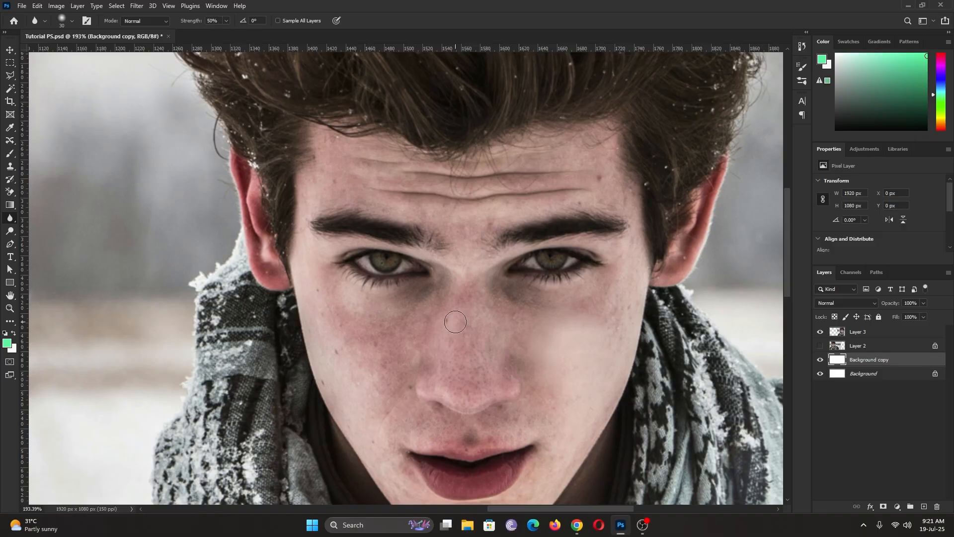
{"action": "scroll", "coordinate": [458, 359], "scroll_direction": "up", "scroll_amount": 3}
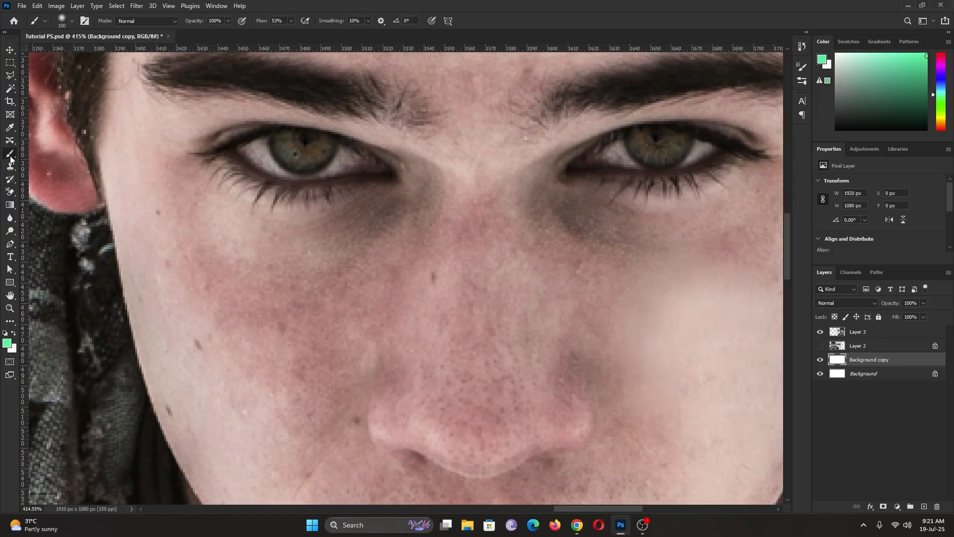
Hide Layer 3 and paint a soft, curved green stroke on the Background copy layer with the Brush Tool.
{"action": "right_click", "coordinate": [10, 154]}
{"action": "left_click", "coordinate": [49, 154]}
{"action": "scroll", "coordinate": [50, 157], "scroll_direction": "down", "scroll_amount": 6}
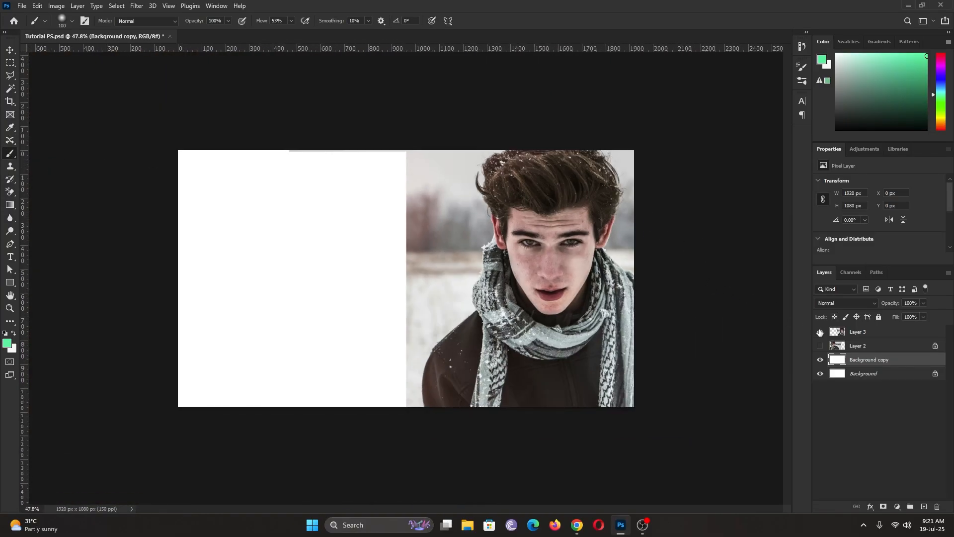
{"action": "left_click", "coordinate": [820, 331]}
{"action": "key", "text": "ctrl+0"}
{"action": "mouse_move", "coordinate": [494, 201]}
{"action": "left_mouse_down"}
{"action": "mouse_move", "coordinate": [461, 254]}
{"action": "mouse_move", "coordinate": [400, 291]}
{"action": "left_mouse_up"}
Choose the Hard Round brush and paint a solid diagonal green stroke beside the soft one.
{"action": "right_click", "coordinate": [552, 217]}
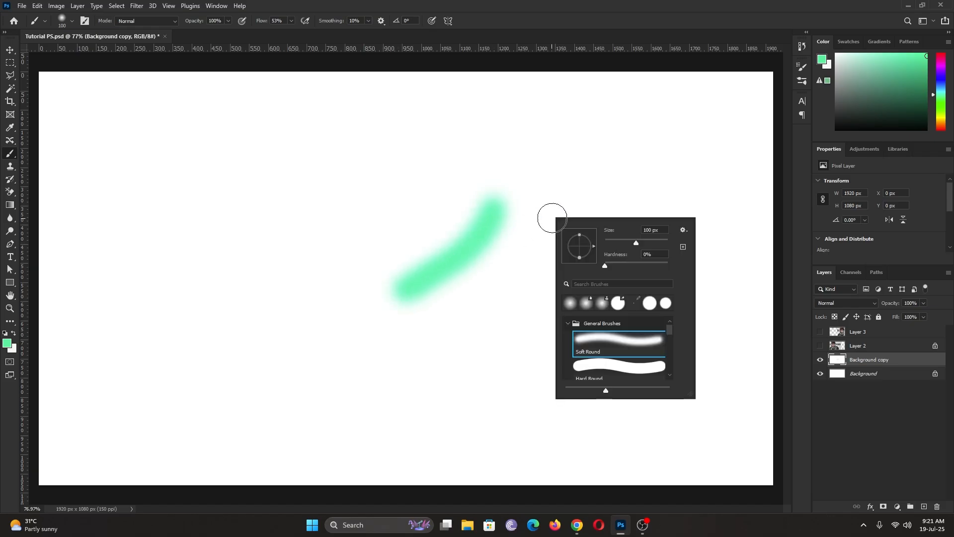
{"action": "left_click", "coordinate": [621, 370]}
{"action": "left_click_drag", "start_coordinate": [439, 158], "coordinate": [319, 267]}
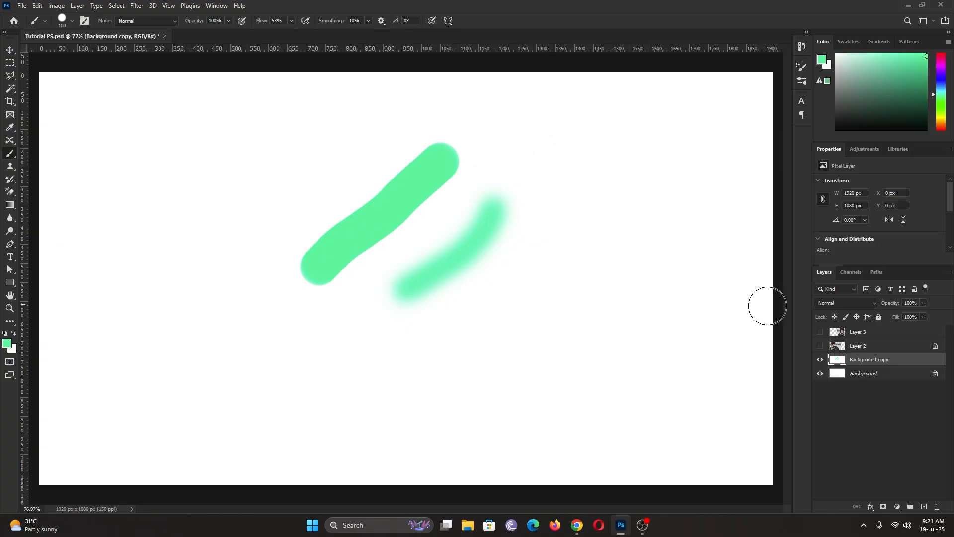
{"action": "right_click", "coordinate": [10, 160]}
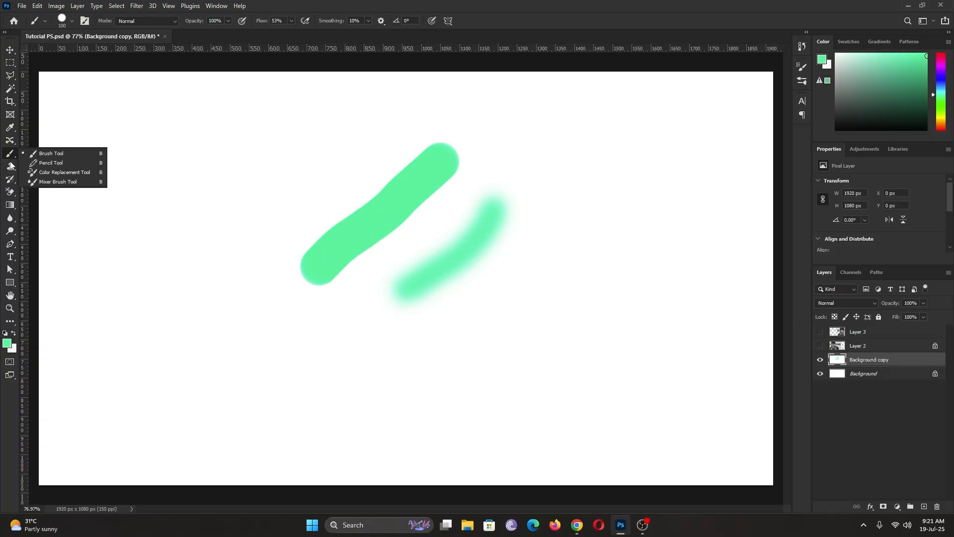
{"action": "left_click", "coordinate": [11, 181]}
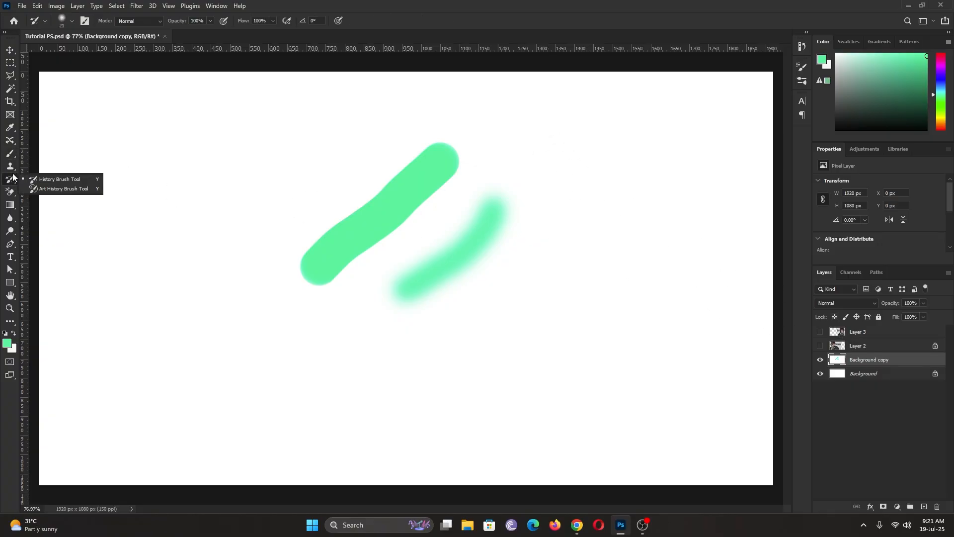
{"action": "left_click", "coordinate": [13, 194]}
{"action": "left_click", "coordinate": [11, 184]}
{"action": "left_click", "coordinate": [10, 170]}
Soften the lower end of the solid green stroke with the Blur Tool at a brush size of 200.
{"action": "left_click", "coordinate": [10, 217]}
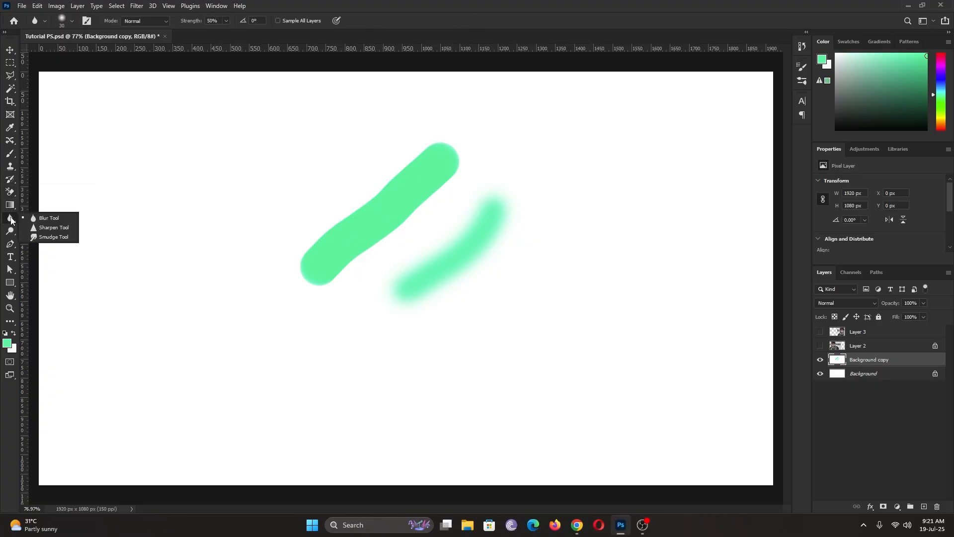
{"action": "left_click", "coordinate": [49, 218]}
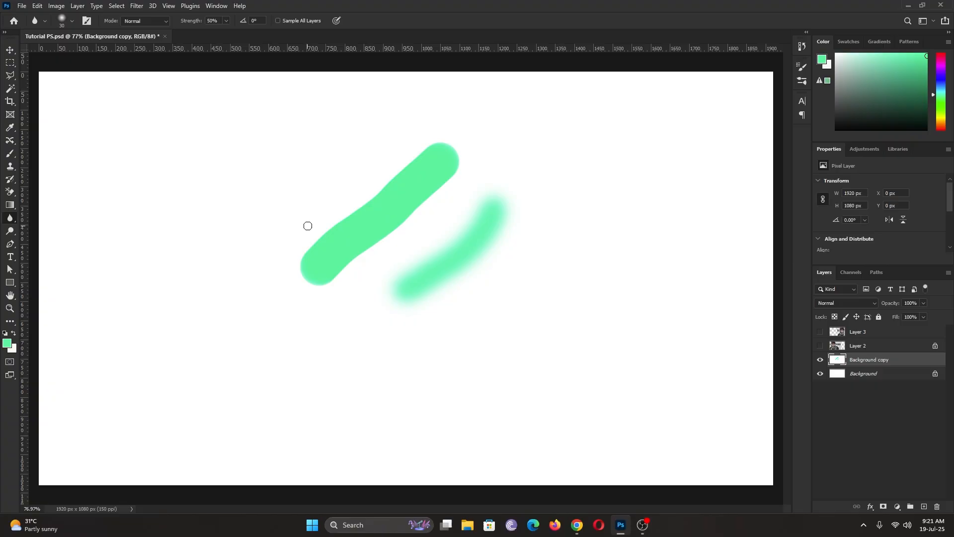
{"action": "key", "text": "bracketright"}
{"action": "key", "text": "bracketright"}
{"action": "key", "text": "bracketright"}
{"action": "key", "text": "bracketright"}
{"action": "key", "text": "bracketright"}
{"action": "key", "text": "bracketright"}
{"action": "key", "text": "bracketright"}
{"action": "key", "text": "bracketright"}
{"action": "mouse_move", "coordinate": [319, 267]}
{"action": "left_mouse_down"}
{"action": "mouse_move", "coordinate": [326, 280]}
{"action": "mouse_move", "coordinate": [323, 258]}
{"action": "mouse_move", "coordinate": [312, 285]}
{"action": "mouse_move", "coordinate": [317, 260]}
{"action": "mouse_move", "coordinate": [307, 291]}
{"action": "mouse_move", "coordinate": [320, 258]}
{"action": "mouse_move", "coordinate": [322, 282]}
{"action": "mouse_move", "coordinate": [317, 273]}
{"action": "left_mouse_up"}
{"action": "scroll", "coordinate": [314, 284], "scroll_direction": "up", "scroll_amount": 9}
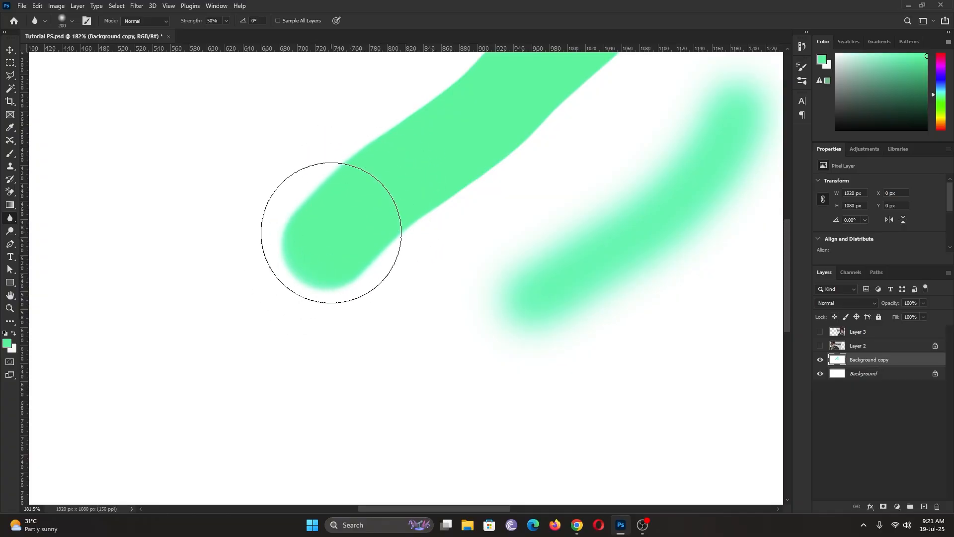
Sharpen the blurred lower end of the solid green stroke with the Sharpen Tool at a brush size of 80.
{"action": "right_click", "coordinate": [13, 218]}
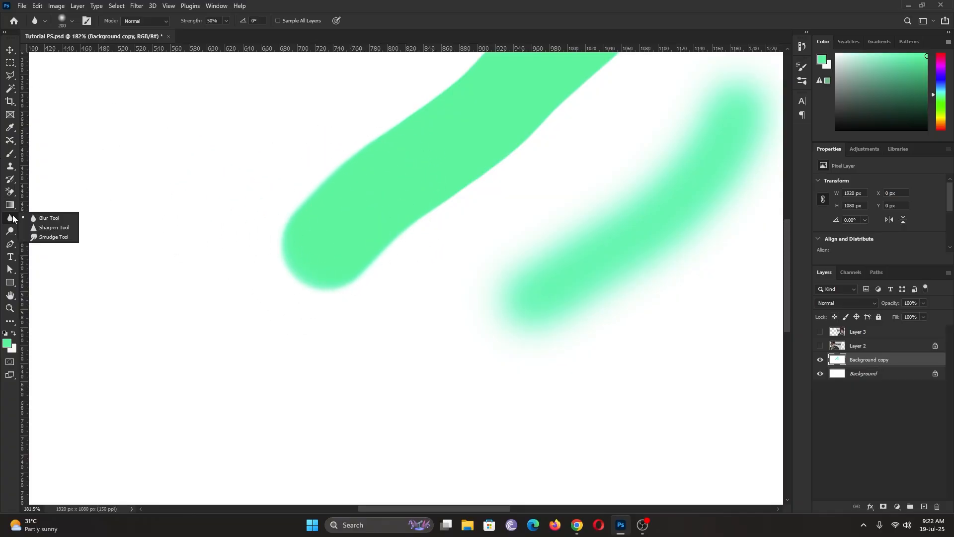
{"action": "left_click", "coordinate": [62, 227]}
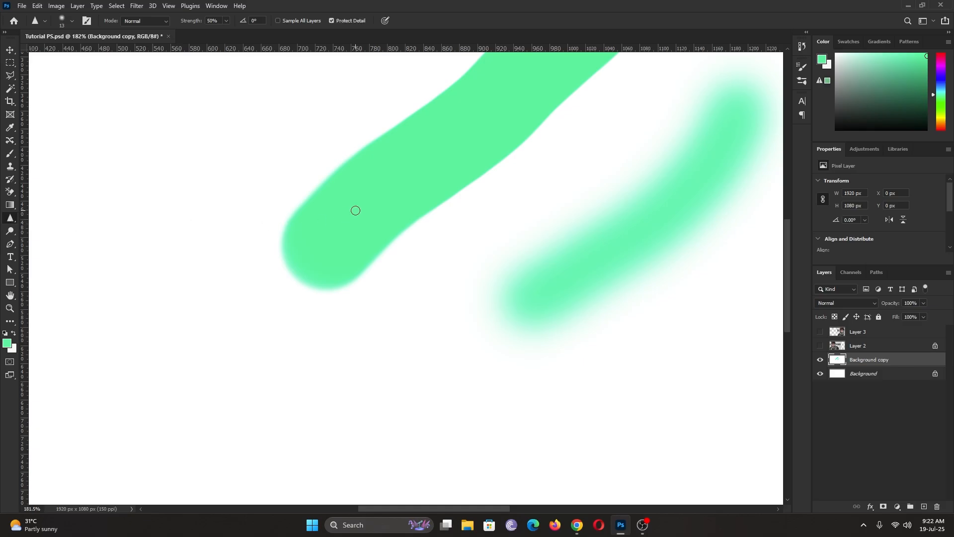
{"action": "key", "text": "bracketright"}
{"action": "key", "text": "bracketright"}
{"action": "key", "text": "bracketright"}
{"action": "key", "text": "bracketright"}
{"action": "key", "text": "bracketright"}
{"action": "key", "text": "bracketright"}
{"action": "key", "text": "bracketright"}
{"action": "key", "text": "bracketright"}
{"action": "key", "text": "bracketright"}
{"action": "key", "text": "bracketright"}
{"action": "mouse_move", "coordinate": [305, 272]}
{"action": "left_mouse_down"}
{"action": "mouse_move", "coordinate": [298, 292]}
{"action": "mouse_move", "coordinate": [386, 252]}
{"action": "mouse_move", "coordinate": [449, 188]}
{"action": "mouse_move", "coordinate": [444, 203]}
{"action": "left_mouse_up"}
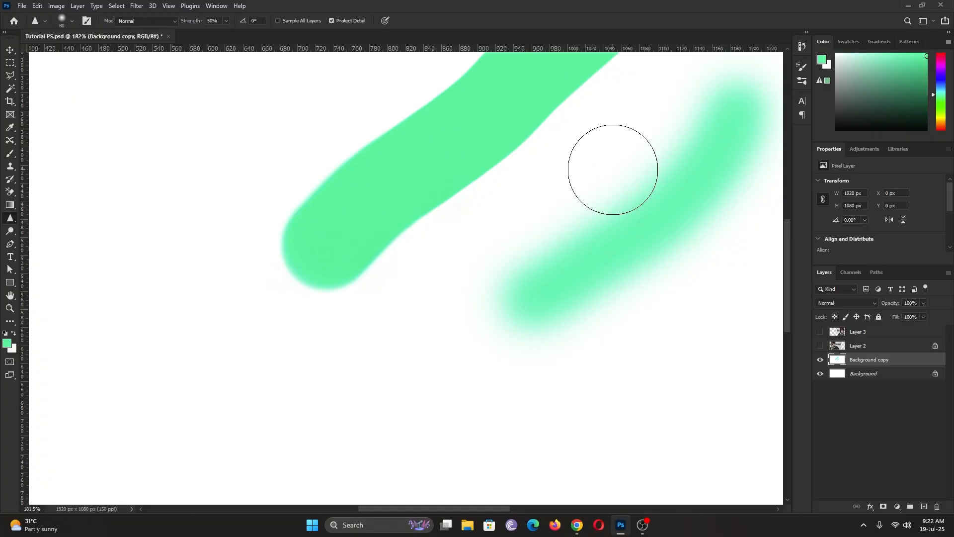
Switch the foreground colour to magenta and paint a short diagonal brush stroke across the solid green one.
{"action": "key", "text": "b"}
{"action": "left_click_drag", "start_coordinate": [942, 94], "coordinate": [941, 65]}
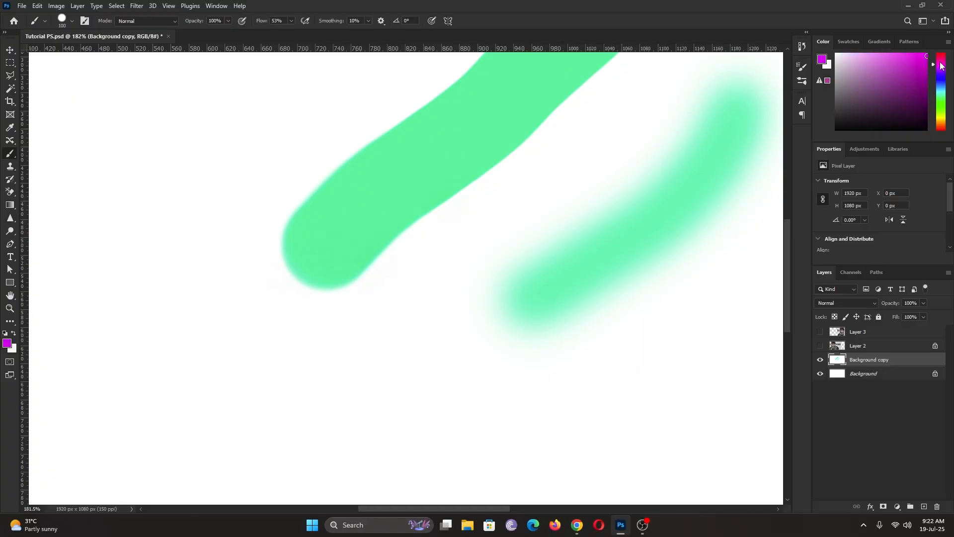
{"action": "left_click_drag", "start_coordinate": [371, 135], "coordinate": [468, 191]}
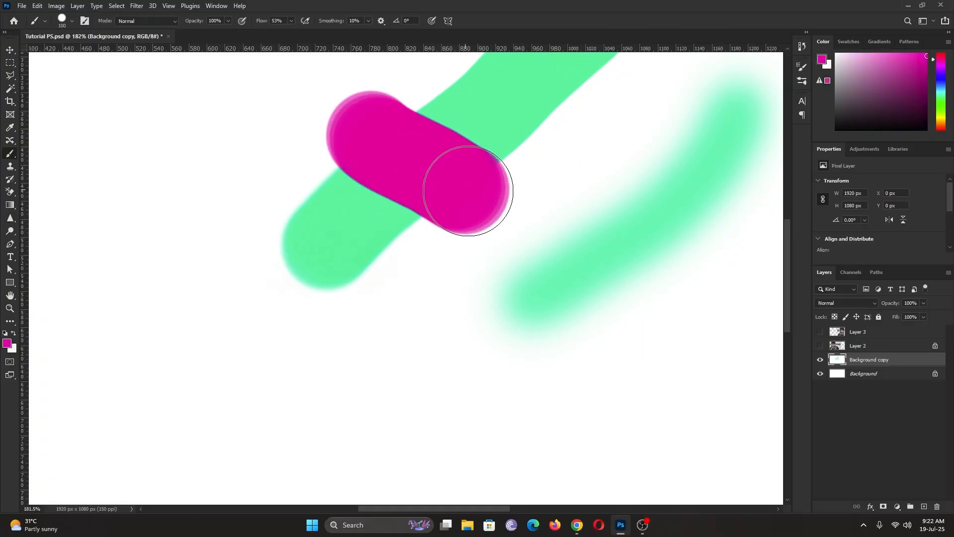
Smudge the magenta stroke into the green with the Smudge Tool at size 70, continuing at 33% strength.
{"action": "left_click", "coordinate": [11, 212]}
{"action": "left_click", "coordinate": [11, 219]}
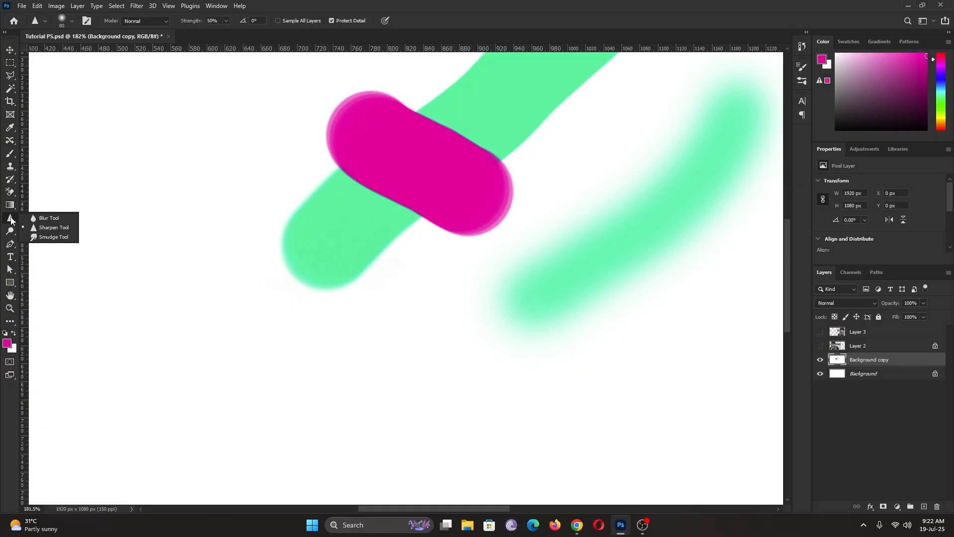
{"action": "left_click", "coordinate": [55, 238]}
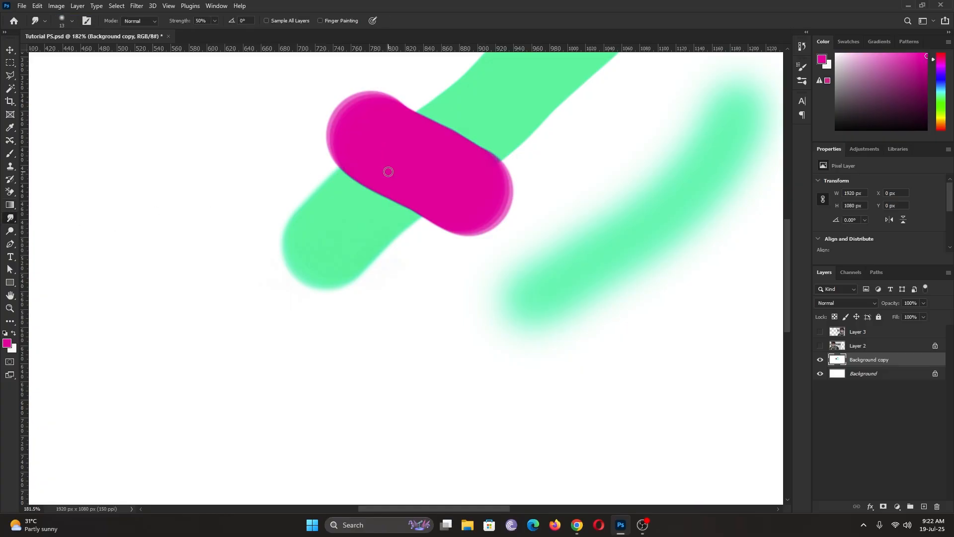
{"action": "key", "text": "bracketright"}
{"action": "key", "text": "bracketright"}
{"action": "key", "text": "bracketright"}
{"action": "key", "text": "bracketright"}
{"action": "key", "text": "bracketright"}
{"action": "key", "text": "bracketright"}
{"action": "key", "text": "bracketright"}
{"action": "key", "text": "bracketright"}
{"action": "key", "text": "bracketright"}
{"action": "mouse_move", "coordinate": [386, 166]}
{"action": "left_mouse_down"}
{"action": "mouse_move", "coordinate": [382, 202]}
{"action": "mouse_move", "coordinate": [383, 190]}
{"action": "mouse_move", "coordinate": [358, 221]}
{"action": "mouse_move", "coordinate": [403, 174]}
{"action": "mouse_move", "coordinate": [375, 221]}
{"action": "mouse_move", "coordinate": [393, 159]}
{"action": "mouse_move", "coordinate": [357, 230]}
{"action": "mouse_move", "coordinate": [431, 101]}
{"action": "mouse_move", "coordinate": [396, 201]}
{"action": "mouse_move", "coordinate": [425, 138]}
{"action": "mouse_move", "coordinate": [354, 204]}
{"action": "mouse_move", "coordinate": [368, 158]}
{"action": "mouse_move", "coordinate": [369, 187]}
{"action": "mouse_move", "coordinate": [344, 241]}
{"action": "mouse_move", "coordinate": [351, 191]}
{"action": "mouse_move", "coordinate": [329, 241]}
{"action": "mouse_move", "coordinate": [324, 121]}
{"action": "mouse_move", "coordinate": [318, 245]}
{"action": "mouse_move", "coordinate": [332, 147]}
{"action": "mouse_move", "coordinate": [358, 182]}
{"action": "mouse_move", "coordinate": [358, 257]}
{"action": "mouse_move", "coordinate": [413, 179]}
{"action": "mouse_move", "coordinate": [411, 239]}
{"action": "mouse_move", "coordinate": [448, 227]}
{"action": "mouse_move", "coordinate": [466, 206]}
{"action": "mouse_move", "coordinate": [441, 253]}
{"action": "mouse_move", "coordinate": [427, 143]}
{"action": "mouse_move", "coordinate": [399, 235]}
{"action": "mouse_move", "coordinate": [392, 167]}
{"action": "mouse_move", "coordinate": [409, 239]}
{"action": "mouse_move", "coordinate": [416, 166]}
{"action": "mouse_move", "coordinate": [385, 249]}
{"action": "mouse_move", "coordinate": [380, 219]}
{"action": "left_mouse_up"}
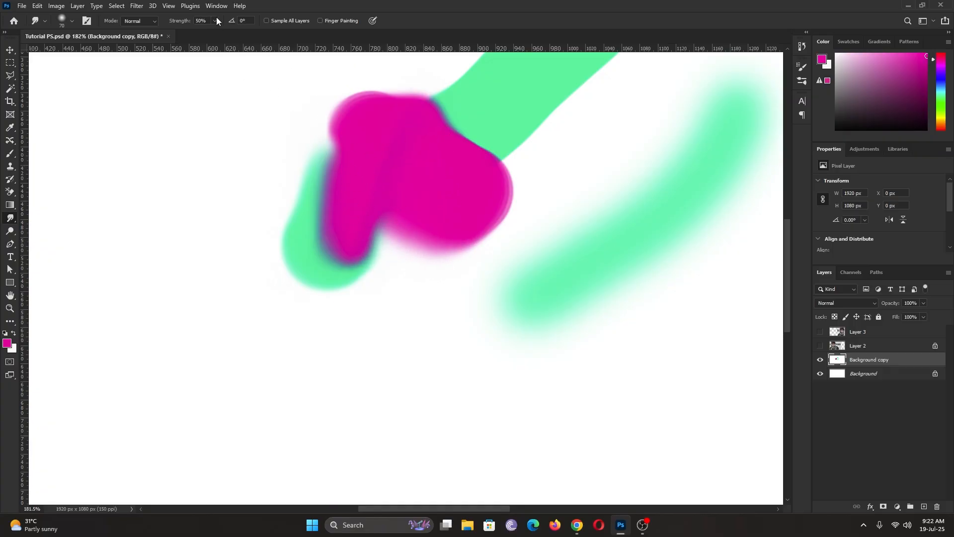
{"action": "left_click_drag", "start_coordinate": [210, 33], "coordinate": [208, 33]}
{"action": "mouse_move", "coordinate": [303, 167]}
{"action": "left_mouse_down"}
{"action": "mouse_move", "coordinate": [316, 198]}
{"action": "mouse_move", "coordinate": [344, 178]}
{"action": "mouse_move", "coordinate": [342, 217]}
{"action": "mouse_move", "coordinate": [340, 231]}
{"action": "mouse_move", "coordinate": [334, 198]}
{"action": "mouse_move", "coordinate": [299, 251]}
{"action": "mouse_move", "coordinate": [339, 187]}
{"action": "mouse_move", "coordinate": [314, 237]}
{"action": "mouse_move", "coordinate": [289, 256]}
{"action": "mouse_move", "coordinate": [350, 198]}
{"action": "mouse_move", "coordinate": [314, 239]}
{"action": "mouse_move", "coordinate": [338, 245]}
{"action": "mouse_move", "coordinate": [336, 196]}
{"action": "mouse_move", "coordinate": [326, 270]}
{"action": "mouse_move", "coordinate": [352, 190]}
{"action": "mouse_move", "coordinate": [352, 221]}
{"action": "mouse_move", "coordinate": [347, 147]}
{"action": "mouse_move", "coordinate": [352, 203]}
{"action": "mouse_move", "coordinate": [373, 168]}
{"action": "mouse_move", "coordinate": [356, 138]}
{"action": "mouse_move", "coordinate": [336, 136]}
{"action": "mouse_move", "coordinate": [330, 164]}
{"action": "mouse_move", "coordinate": [336, 129]}
{"action": "mouse_move", "coordinate": [365, 159]}
{"action": "mouse_move", "coordinate": [443, 155]}
{"action": "mouse_move", "coordinate": [487, 107]}
{"action": "mouse_move", "coordinate": [457, 162]}
{"action": "mouse_move", "coordinate": [482, 100]}
{"action": "mouse_move", "coordinate": [444, 167]}
{"action": "mouse_move", "coordinate": [480, 100]}
{"action": "mouse_move", "coordinate": [464, 147]}
{"action": "mouse_move", "coordinate": [493, 118]}
{"action": "left_mouse_up"}
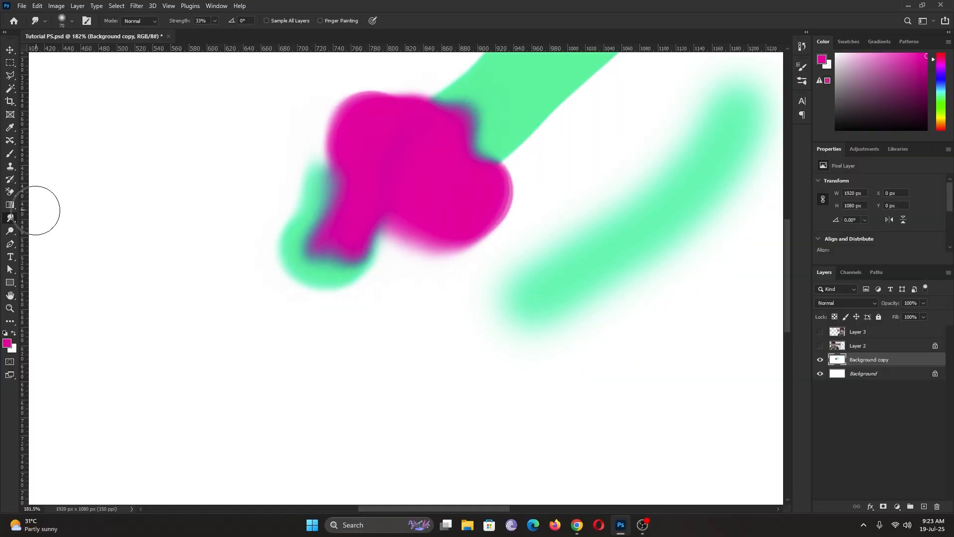
Lighten the upper edge between the magenta and green paint with the Dodge Tool.
{"action": "left_click", "coordinate": [8, 237]}
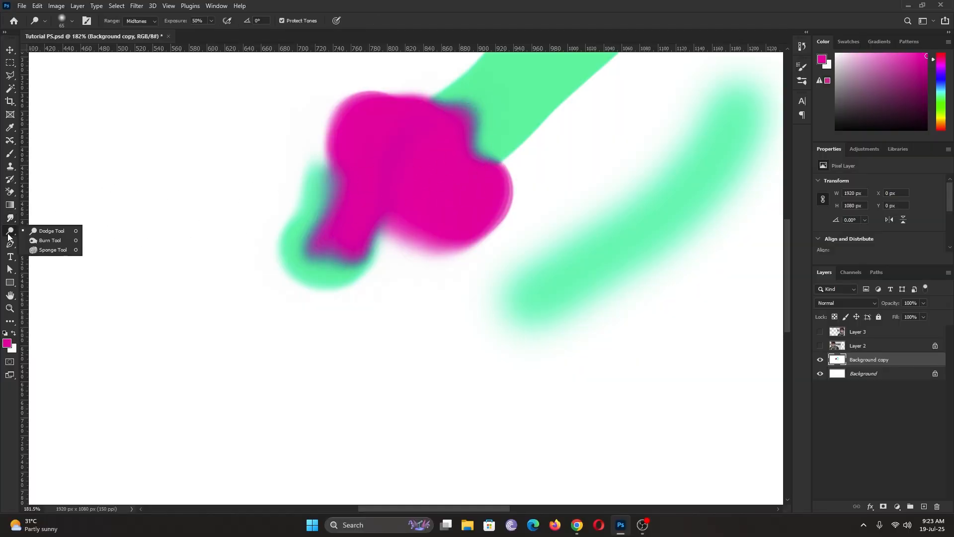
{"action": "left_click", "coordinate": [57, 231]}
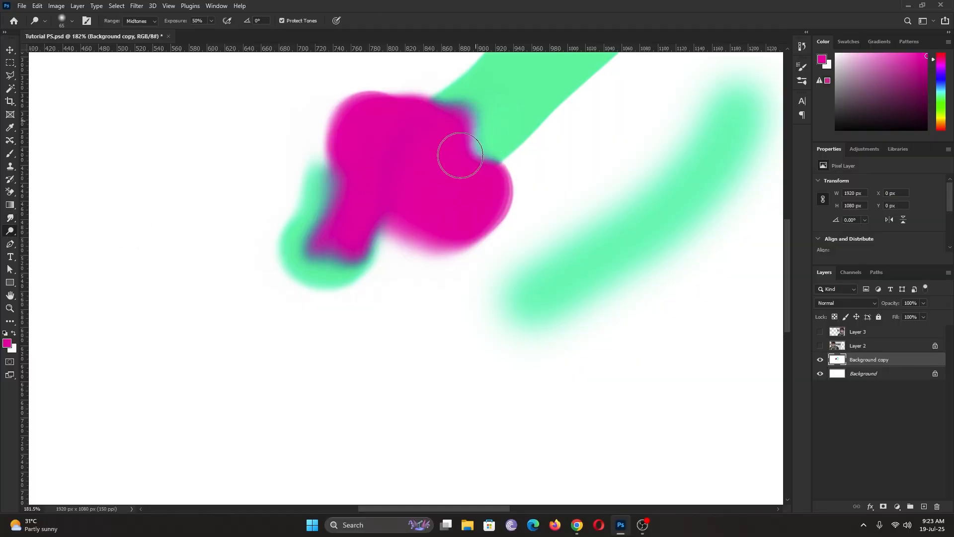
{"action": "mouse_move", "coordinate": [460, 124]}
{"action": "left_mouse_down"}
{"action": "mouse_move", "coordinate": [447, 164]}
{"action": "mouse_move", "coordinate": [458, 120]}
{"action": "mouse_move", "coordinate": [449, 158]}
{"action": "mouse_move", "coordinate": [445, 108]}
{"action": "mouse_move", "coordinate": [434, 132]}
{"action": "mouse_move", "coordinate": [470, 121]}
{"action": "mouse_move", "coordinate": [480, 144]}
{"action": "mouse_move", "coordinate": [493, 107]}
{"action": "mouse_move", "coordinate": [468, 126]}
{"action": "mouse_move", "coordinate": [475, 107]}
{"action": "mouse_move", "coordinate": [461, 142]}
{"action": "left_mouse_up"}
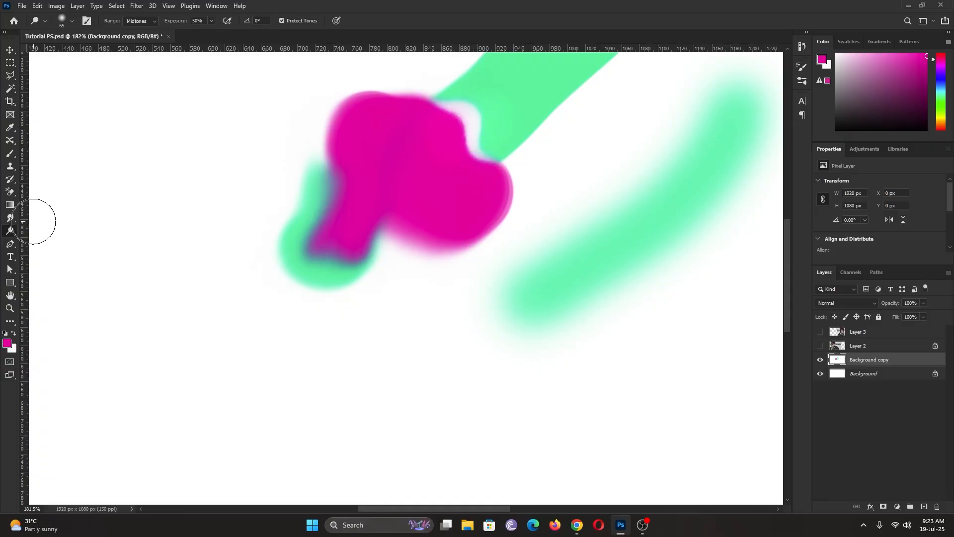
Darken the same magenta and green boundary with the Burn Tool.
{"action": "right_click", "coordinate": [7, 235]}
{"action": "left_click", "coordinate": [50, 240]}
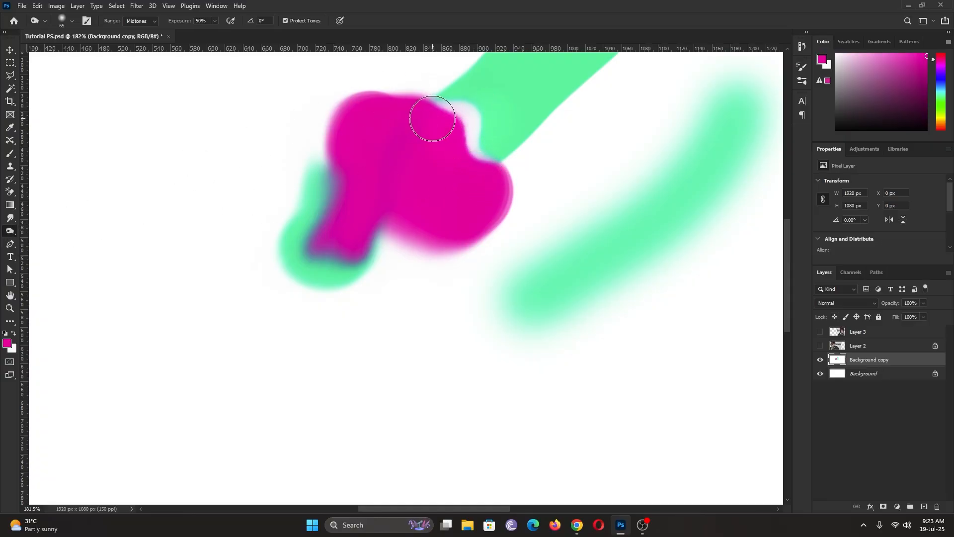
{"action": "left_click_drag", "start_coordinate": [454, 151], "coordinate": [465, 121]}
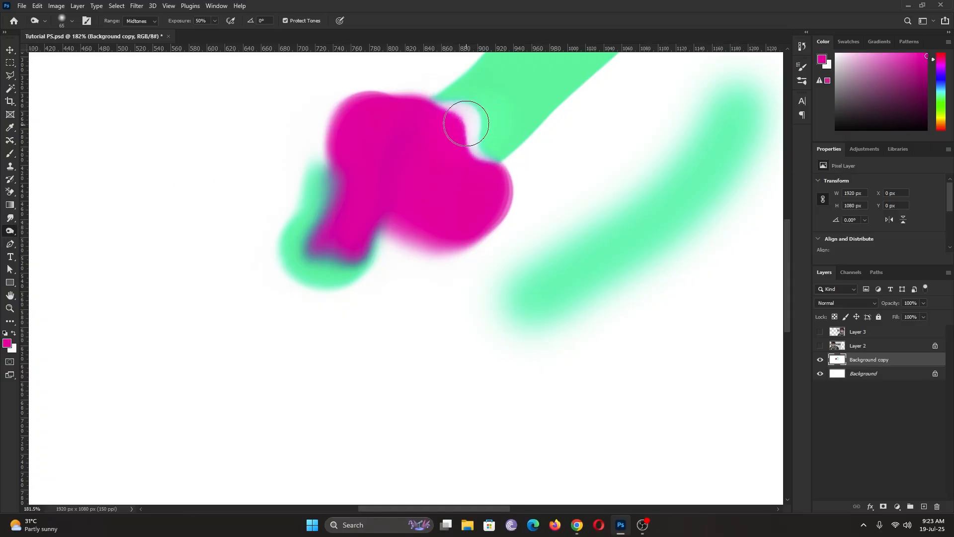
Select and show Layer 3, and darken several areas of the portrait's hair with the Burn Tool.
{"action": "left_click", "coordinate": [895, 332]}
{"action": "left_click", "coordinate": [820, 331]}
{"action": "left_click_drag", "start_coordinate": [399, 455], "coordinate": [65, 456]}
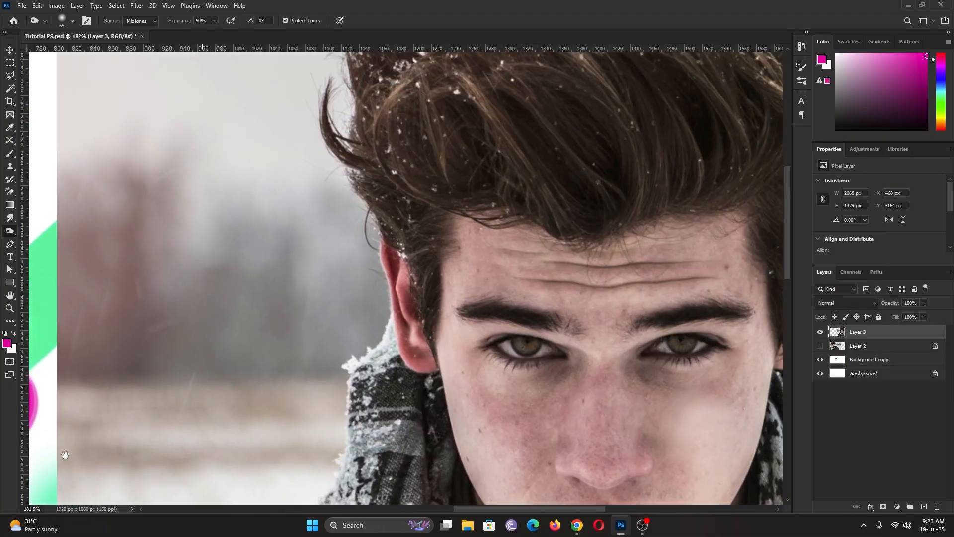
{"action": "mouse_move", "coordinate": [388, 132]}
{"action": "left_mouse_down"}
{"action": "mouse_move", "coordinate": [319, 193]}
{"action": "mouse_move", "coordinate": [319, 266]}
{"action": "mouse_move", "coordinate": [278, 239]}
{"action": "mouse_move", "coordinate": [328, 198]}
{"action": "mouse_move", "coordinate": [338, 301]}
{"action": "mouse_move", "coordinate": [313, 284]}
{"action": "mouse_move", "coordinate": [324, 209]}
{"action": "mouse_move", "coordinate": [321, 284]}
{"action": "mouse_move", "coordinate": [395, 273]}
{"action": "mouse_move", "coordinate": [452, 282]}
{"action": "mouse_move", "coordinate": [452, 265]}
{"action": "left_mouse_up"}
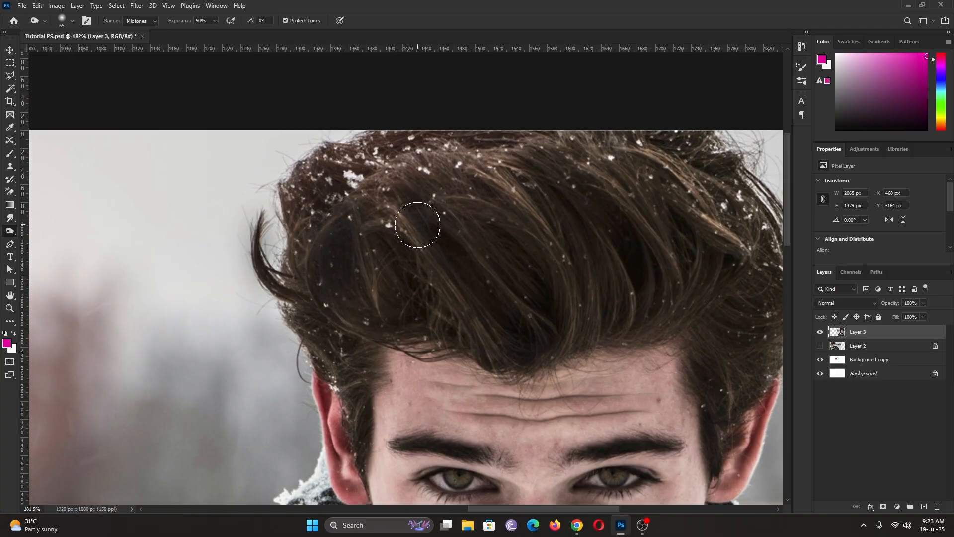
{"action": "mouse_move", "coordinate": [360, 203]}
{"action": "left_mouse_down"}
{"action": "mouse_move", "coordinate": [427, 267]}
{"action": "mouse_move", "coordinate": [401, 198]}
{"action": "mouse_move", "coordinate": [435, 269]}
{"action": "mouse_move", "coordinate": [422, 230]}
{"action": "mouse_move", "coordinate": [454, 284]}
{"action": "mouse_move", "coordinate": [445, 243]}
{"action": "left_mouse_up"}
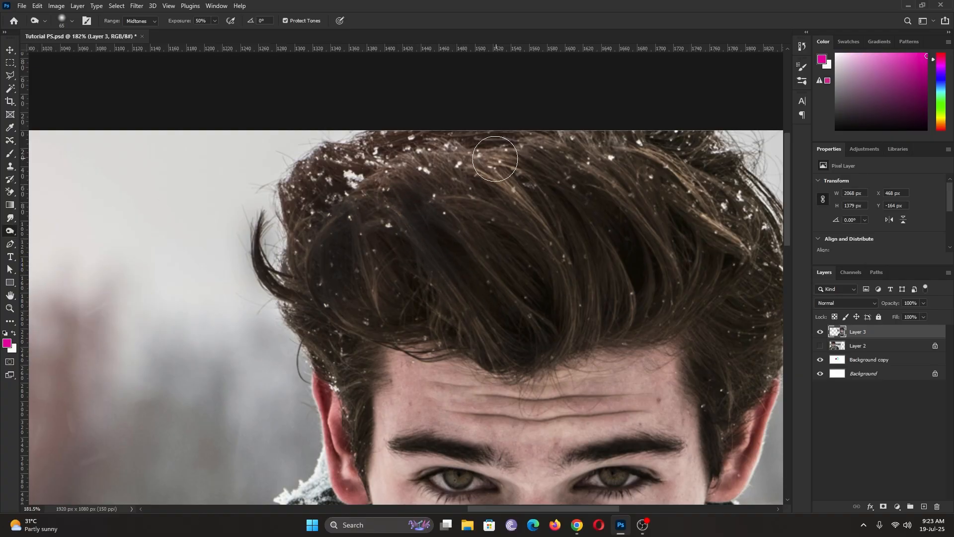
{"action": "mouse_move", "coordinate": [495, 160]}
{"action": "left_mouse_down"}
{"action": "mouse_move", "coordinate": [497, 184]}
{"action": "mouse_move", "coordinate": [548, 236]}
{"action": "left_mouse_up"}
{"action": "key", "text": "space"}
{"action": "left_click_drag", "start_coordinate": [510, 186], "coordinate": [496, 257]}
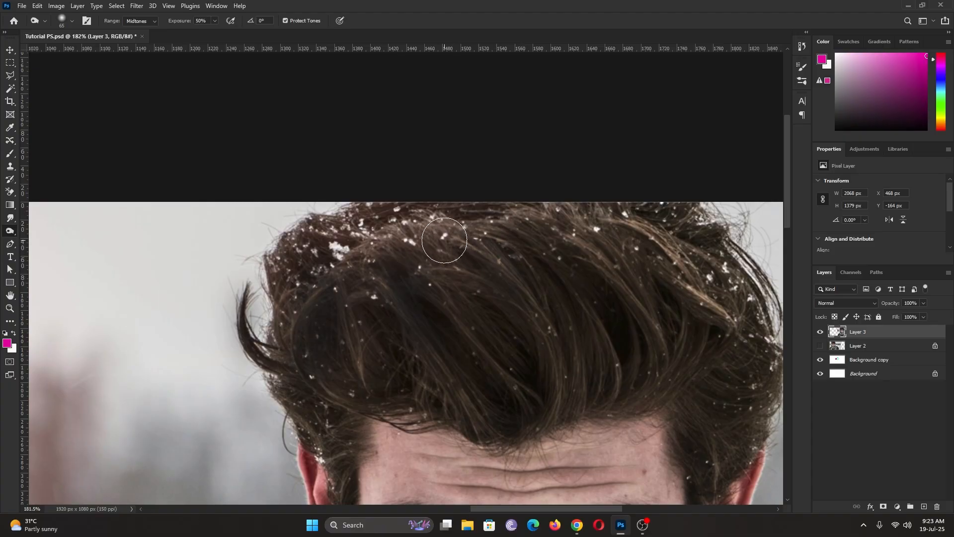
{"action": "mouse_move", "coordinate": [413, 229]}
{"action": "left_mouse_down"}
{"action": "mouse_move", "coordinate": [428, 253]}
{"action": "mouse_move", "coordinate": [396, 245]}
{"action": "mouse_move", "coordinate": [405, 257]}
{"action": "mouse_move", "coordinate": [397, 247]}
{"action": "mouse_move", "coordinate": [436, 242]}
{"action": "left_mouse_up"}
{"action": "mouse_move", "coordinate": [641, 214]}
{"action": "left_mouse_down"}
{"action": "mouse_move", "coordinate": [703, 313]}
{"action": "mouse_move", "coordinate": [704, 304]}
{"action": "left_mouse_up"}
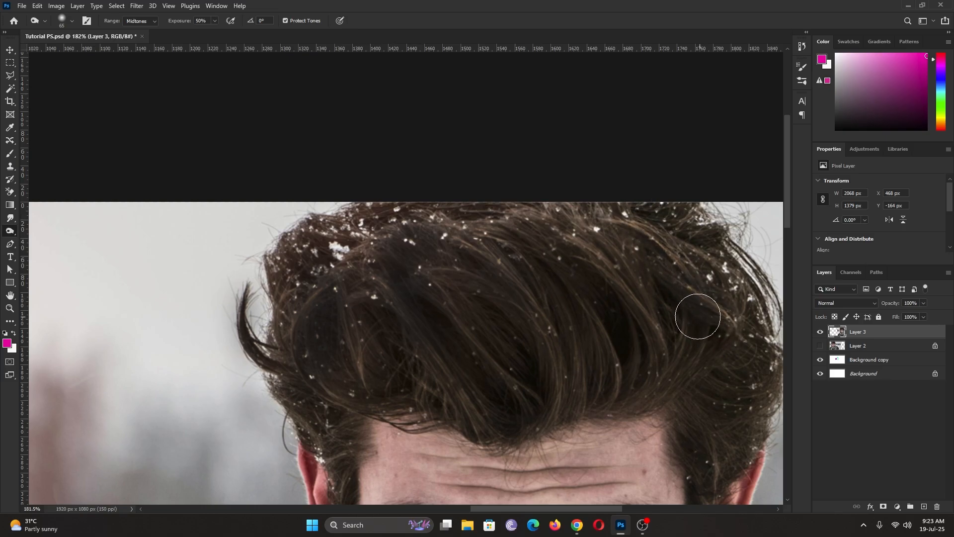
Lighten strands in the front and middle of the portrait's hair with the Dodge Tool.
{"action": "right_click", "coordinate": [10, 231]}
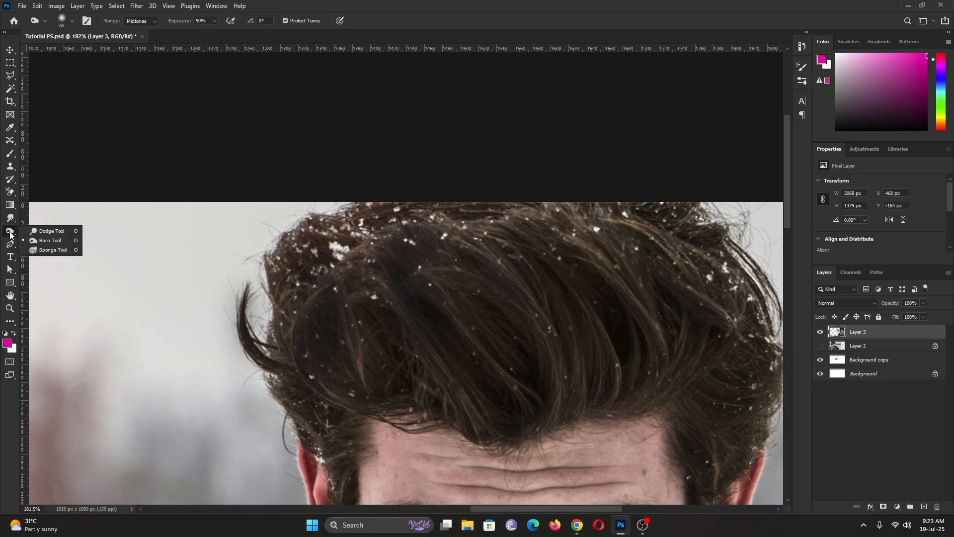
{"action": "left_click", "coordinate": [59, 239]}
{"action": "key", "text": "shift+o"}
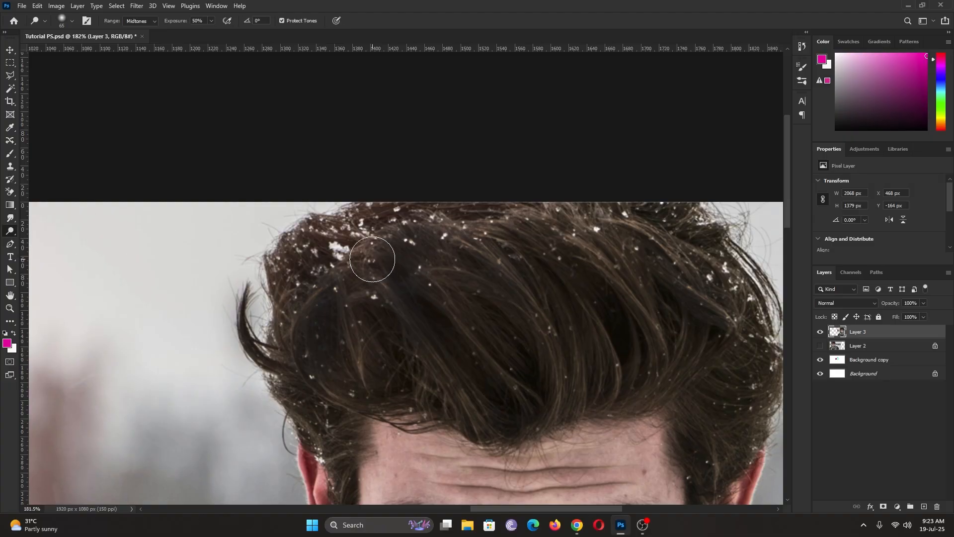
{"action": "mouse_move", "coordinate": [372, 258]}
{"action": "left_mouse_down"}
{"action": "mouse_move", "coordinate": [409, 325]}
{"action": "mouse_move", "coordinate": [375, 247]}
{"action": "mouse_move", "coordinate": [410, 321]}
{"action": "mouse_move", "coordinate": [395, 273]}
{"action": "left_mouse_up"}
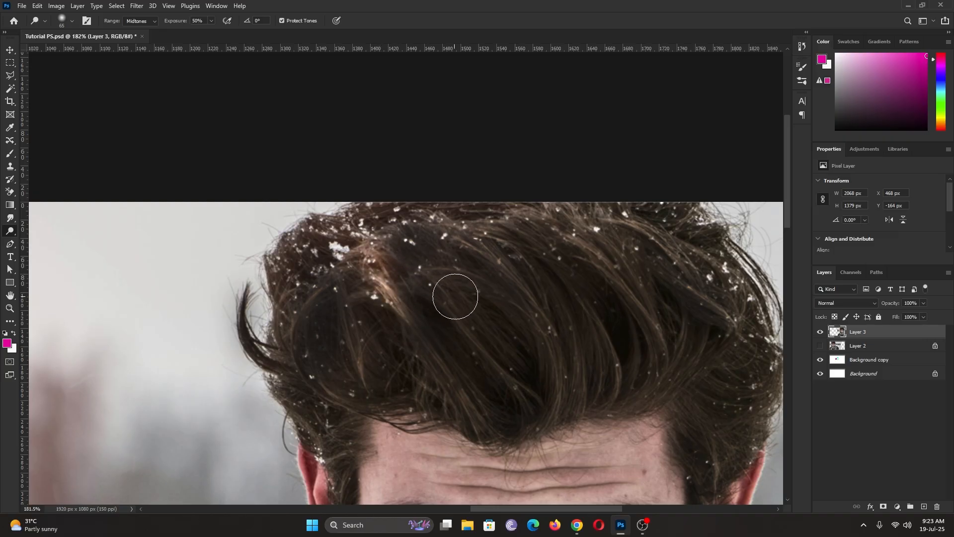
{"action": "left_click_drag", "start_coordinate": [483, 310], "coordinate": [478, 289]}
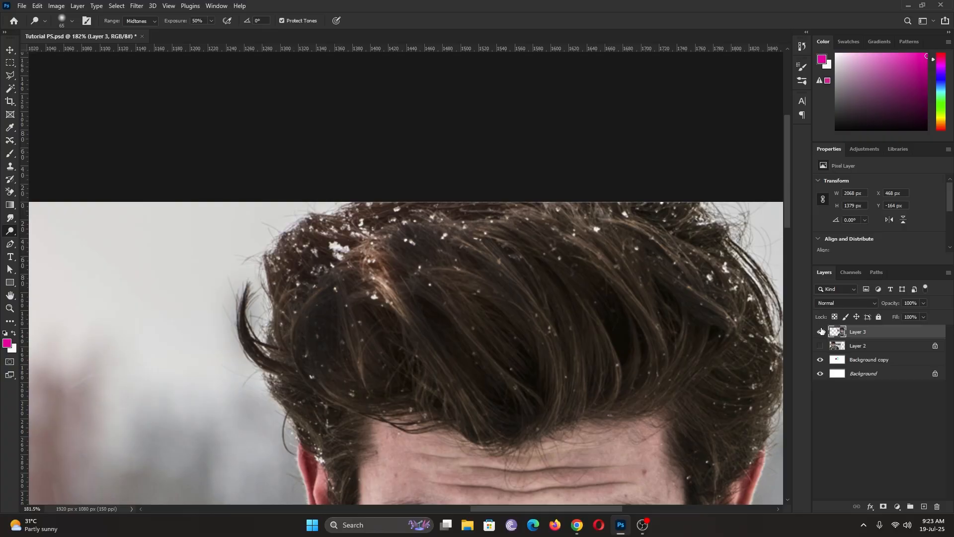
Hide Layer 3 and lighten the magenta paint on the Background copy layer with the Dodge Tool.
{"action": "left_click", "coordinate": [820, 331]}
{"action": "left_click_drag", "start_coordinate": [286, 356], "coordinate": [663, 169]}
{"action": "left_click", "coordinate": [224, 369]}
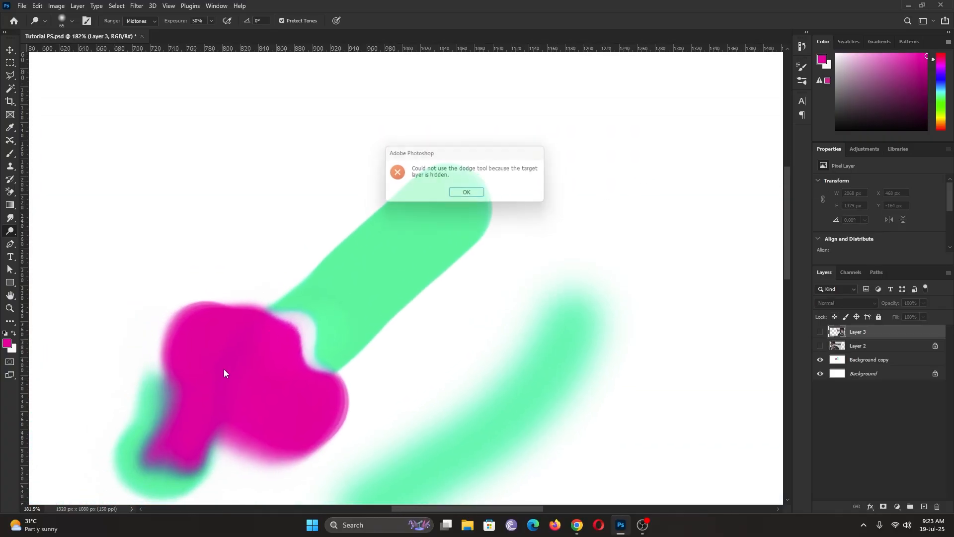
{"action": "left_click", "coordinate": [483, 195]}
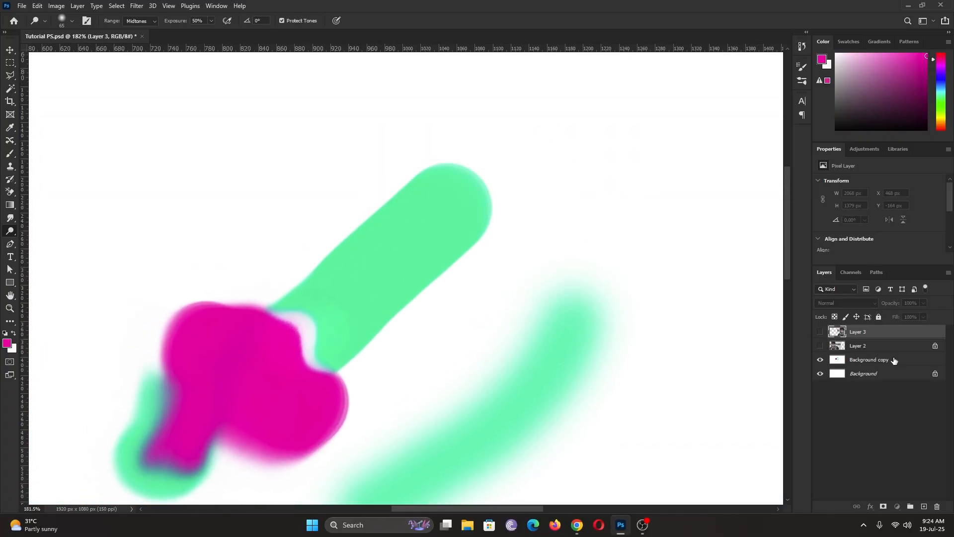
{"action": "left_click", "coordinate": [869, 359]}
{"action": "left_click_drag", "start_coordinate": [284, 313], "coordinate": [298, 320]}
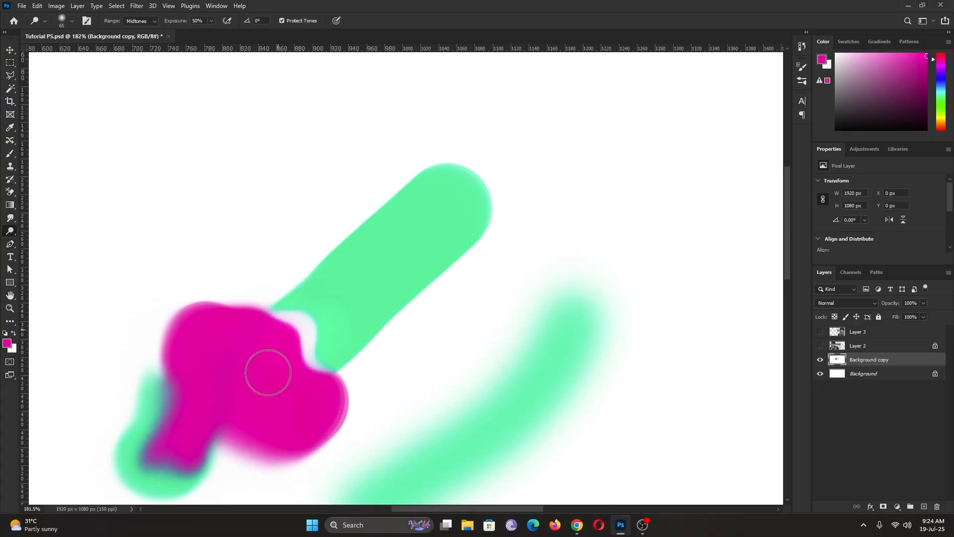
{"action": "right_click", "coordinate": [10, 232]}
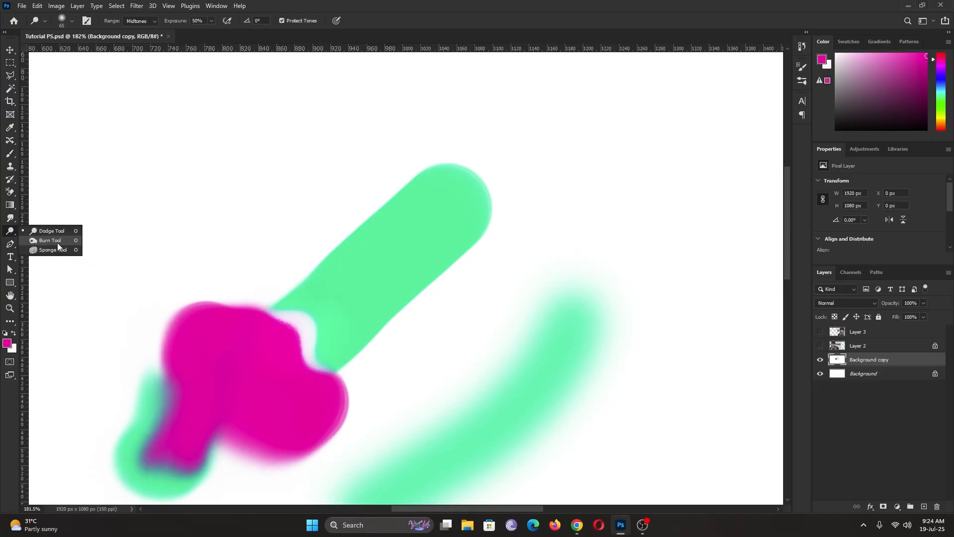
{"action": "left_click", "coordinate": [385, 2]}
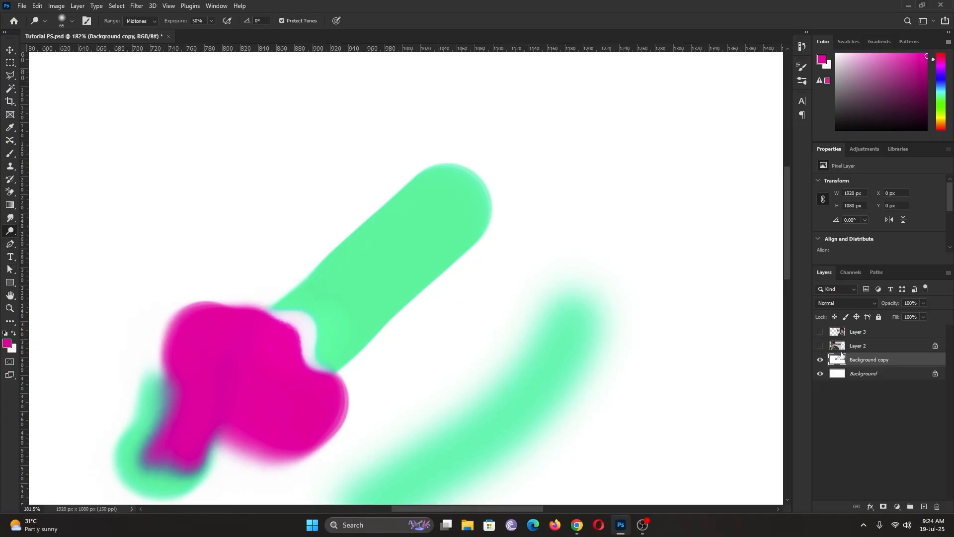
Hide the Background copy layer and show the portrait layers with the whole canvas in view.
{"action": "left_click", "coordinate": [820, 360]}
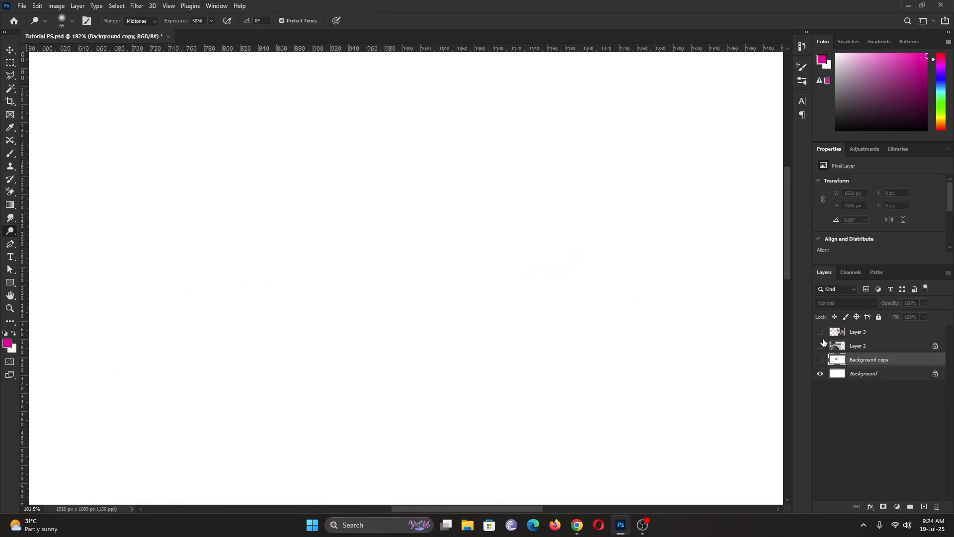
{"action": "left_click", "coordinate": [821, 345]}
{"action": "key", "text": "ctrl+0"}
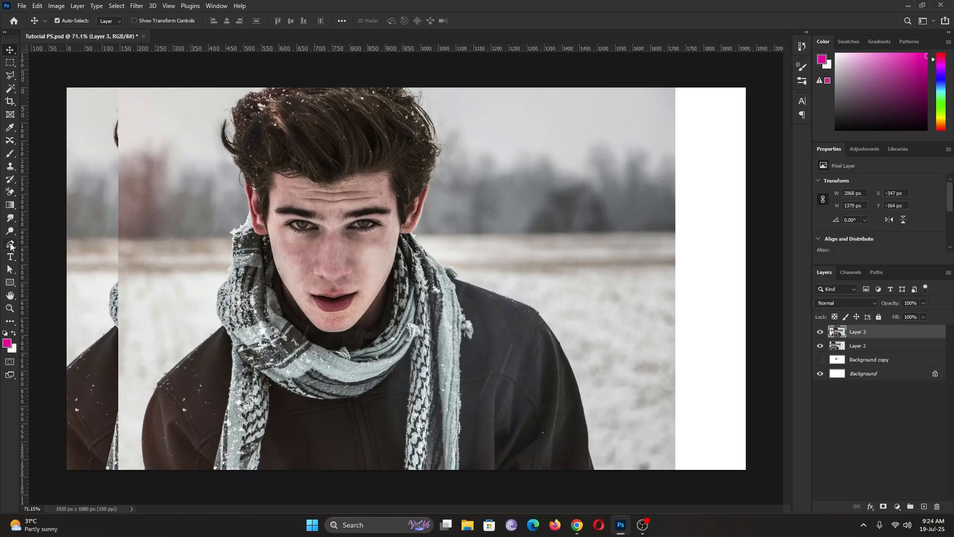
{"action": "left_click", "coordinate": [11, 246]}
{"action": "left_click", "coordinate": [60, 246]}
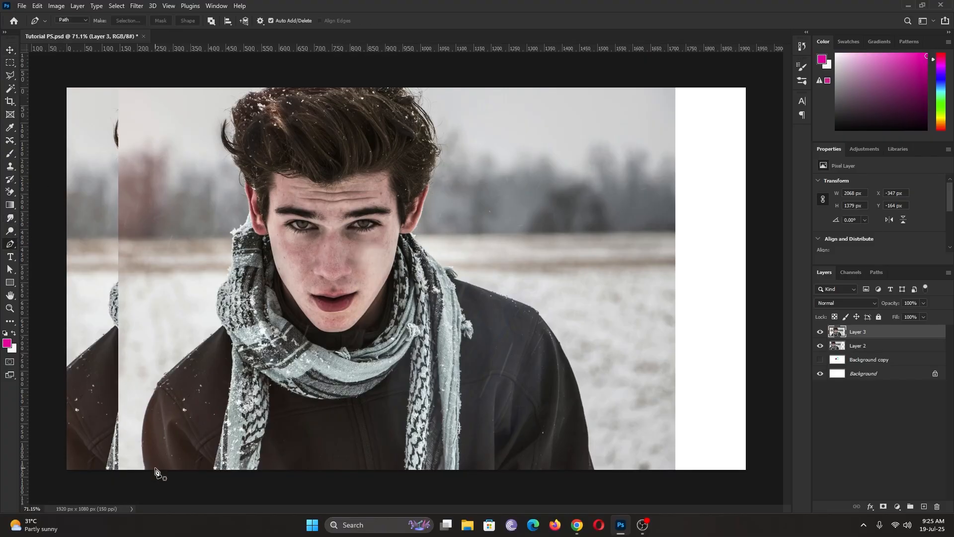
{"action": "left_click_drag", "start_coordinate": [145, 468], "coordinate": [142, 417]}
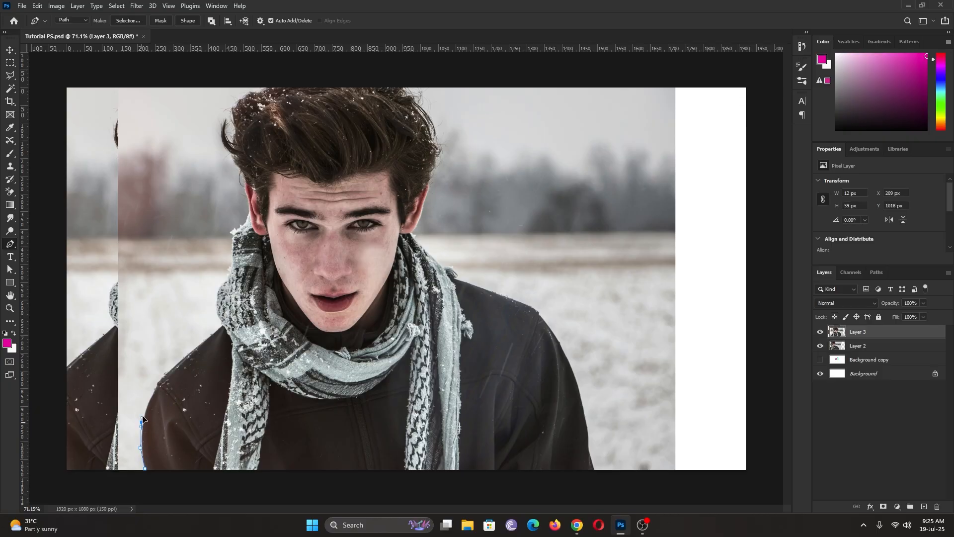
{"action": "left_click", "coordinate": [156, 392]}
{"action": "scroll", "coordinate": [160, 383], "scroll_direction": "up", "scroll_amount": 5}
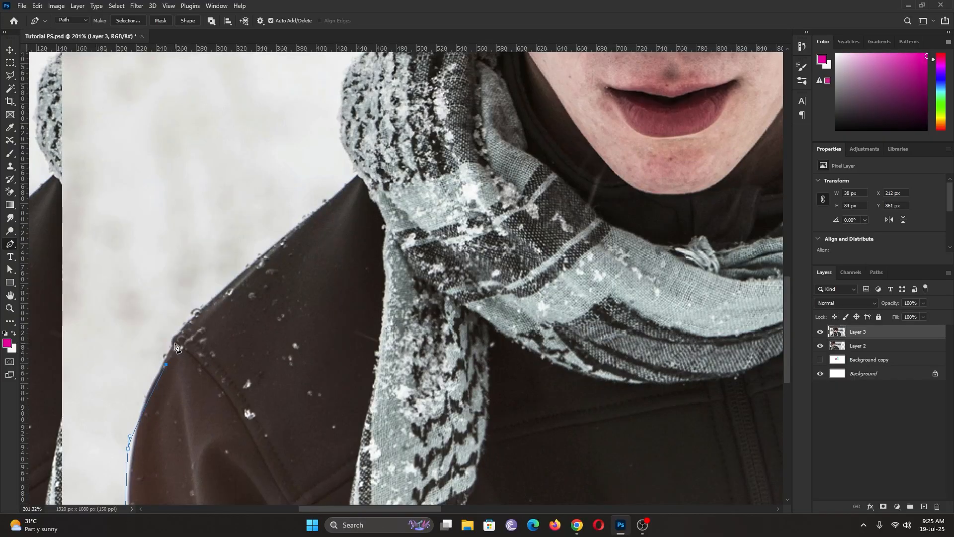
{"action": "left_click", "coordinate": [173, 332]}
{"action": "left_click_drag", "start_coordinate": [174, 332], "coordinate": [179, 331]}
{"action": "key", "text": "ctrl+s"}
{"action": "key", "text": "Delete"}
{"action": "key", "text": "Delete"}
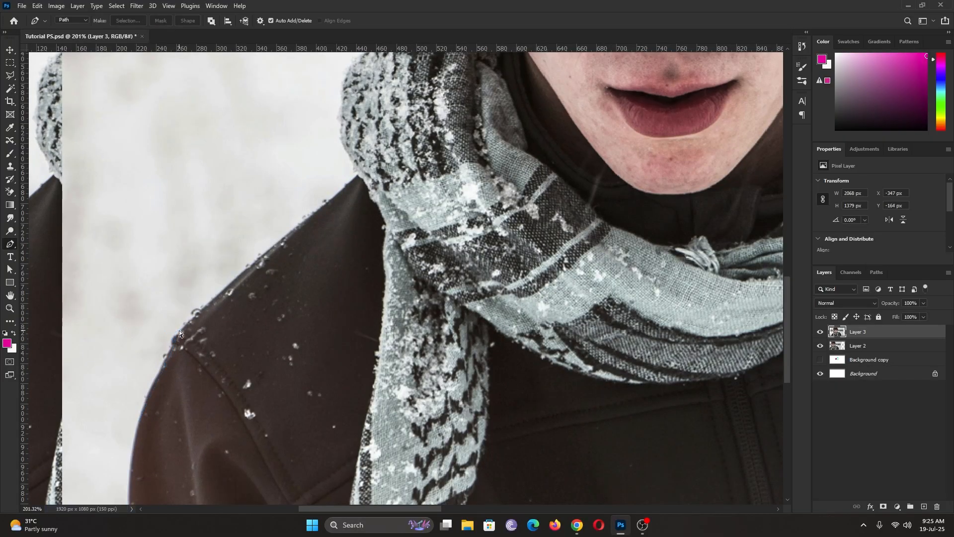
Trace the jacket sleeve's outer edge with the Pen Tool, from the canvas bottom up to the shoulder seam.
{"action": "left_click_drag", "start_coordinate": [198, 408], "coordinate": [269, 245]}
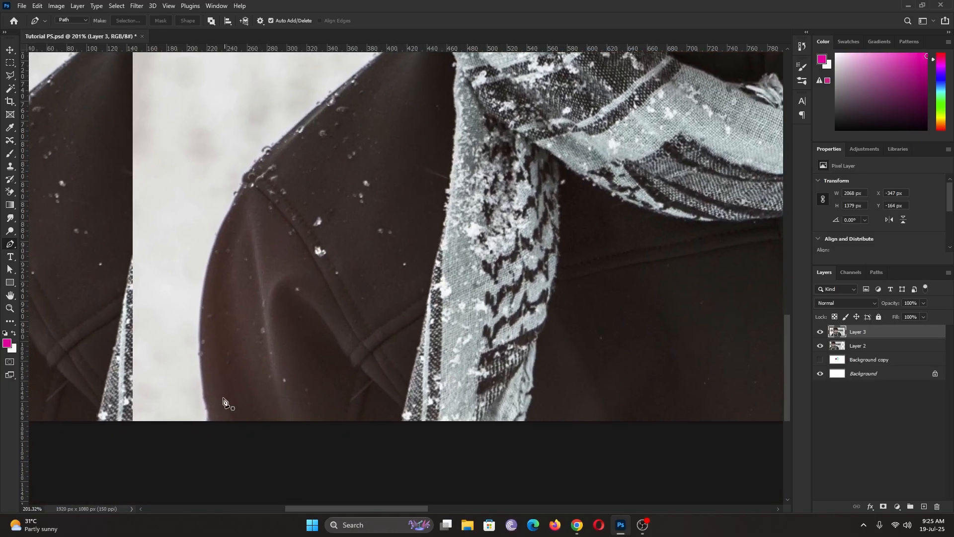
{"action": "left_click", "coordinate": [209, 418]}
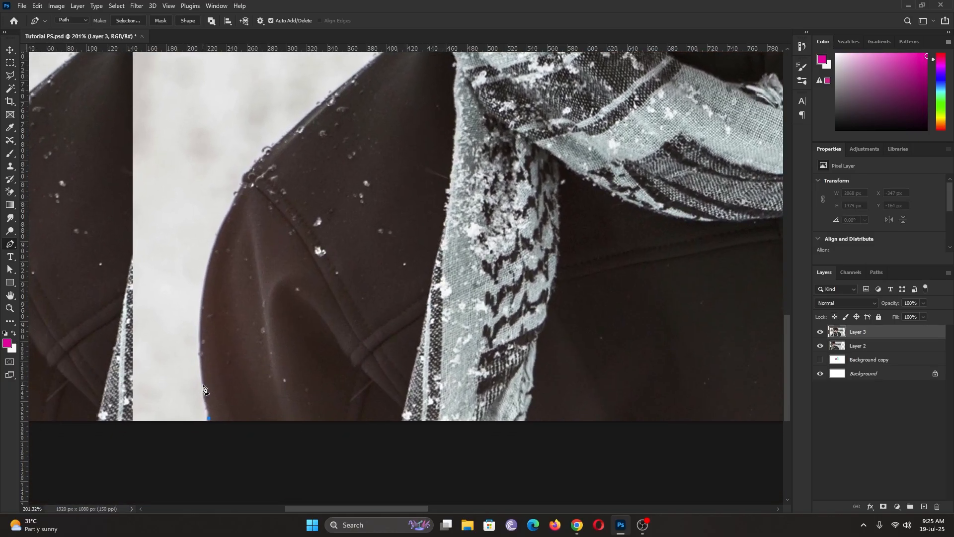
{"action": "left_click", "coordinate": [202, 384]}
{"action": "left_click", "coordinate": [200, 341]}
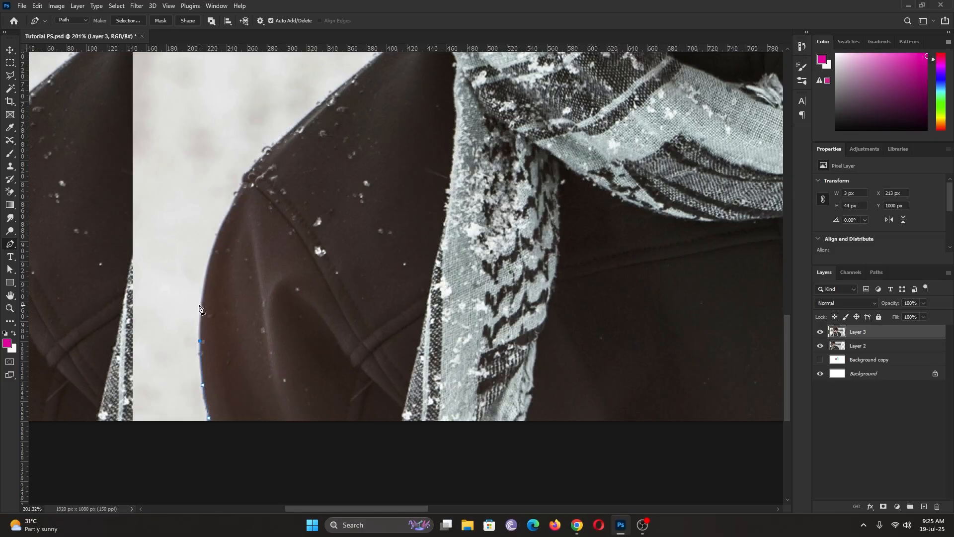
{"action": "left_click", "coordinate": [199, 304]}
{"action": "left_click", "coordinate": [208, 266]}
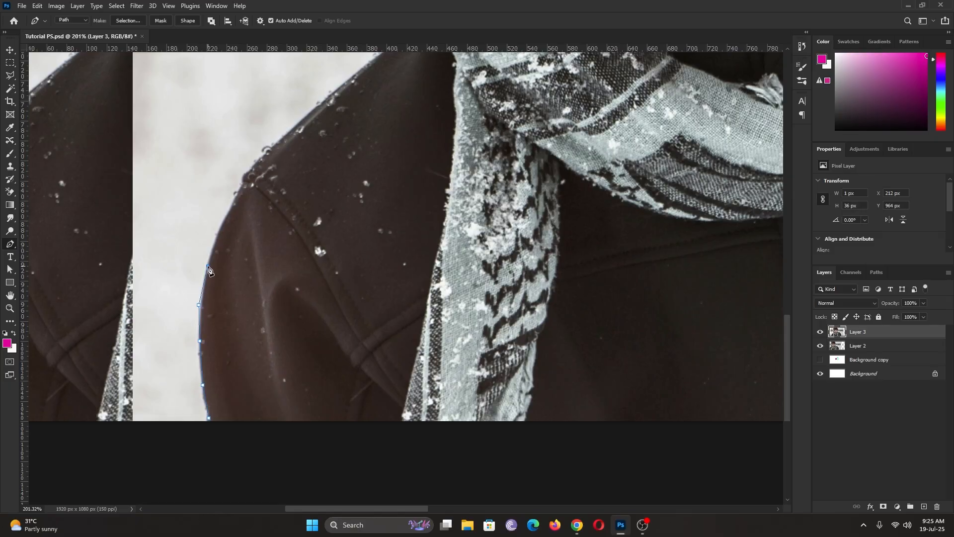
{"action": "left_click", "coordinate": [219, 225]}
{"action": "left_click", "coordinate": [235, 199]}
{"action": "left_click", "coordinate": [243, 183]}
{"action": "left_click", "coordinate": [243, 177]}
{"action": "left_click", "coordinate": [254, 165]}
Continue the Pen Tool path from the shoulder seam along the jacket's shoulder line up to the scarf.
{"action": "scroll", "coordinate": [278, 189], "scroll_direction": "up", "scroll_amount": 3}
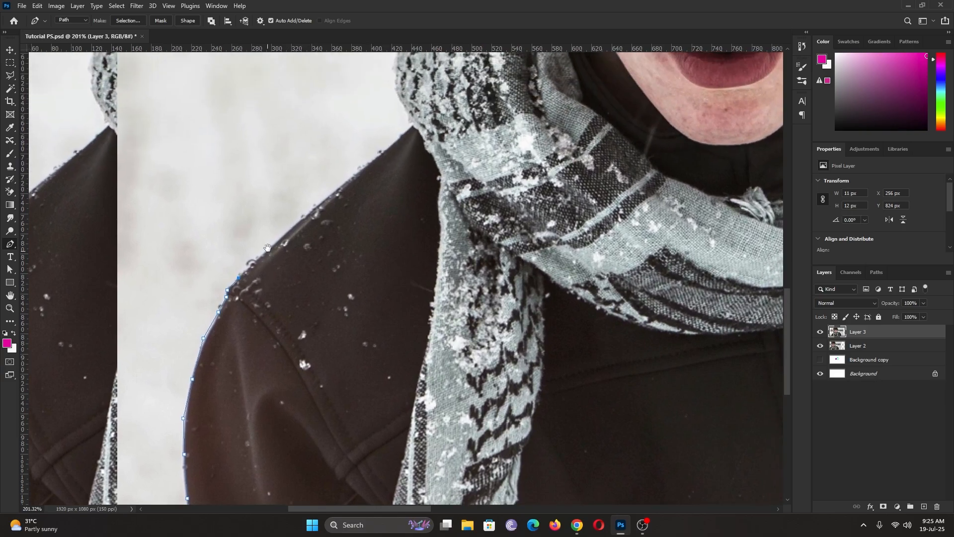
{"action": "left_click", "coordinate": [290, 228]}
{"action": "left_click", "coordinate": [319, 204]}
{"action": "left_click", "coordinate": [348, 179]}
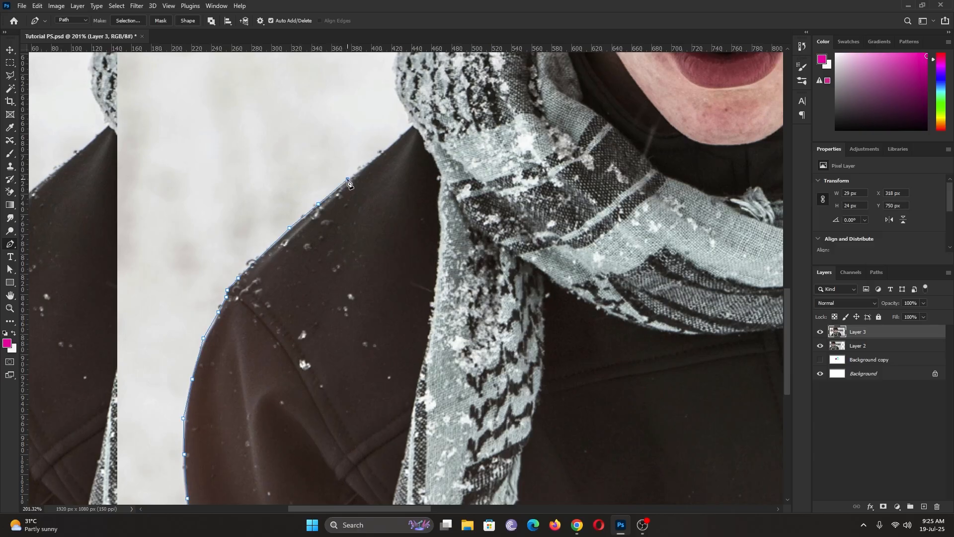
{"action": "left_click", "coordinate": [378, 157]}
{"action": "left_click", "coordinate": [404, 136]}
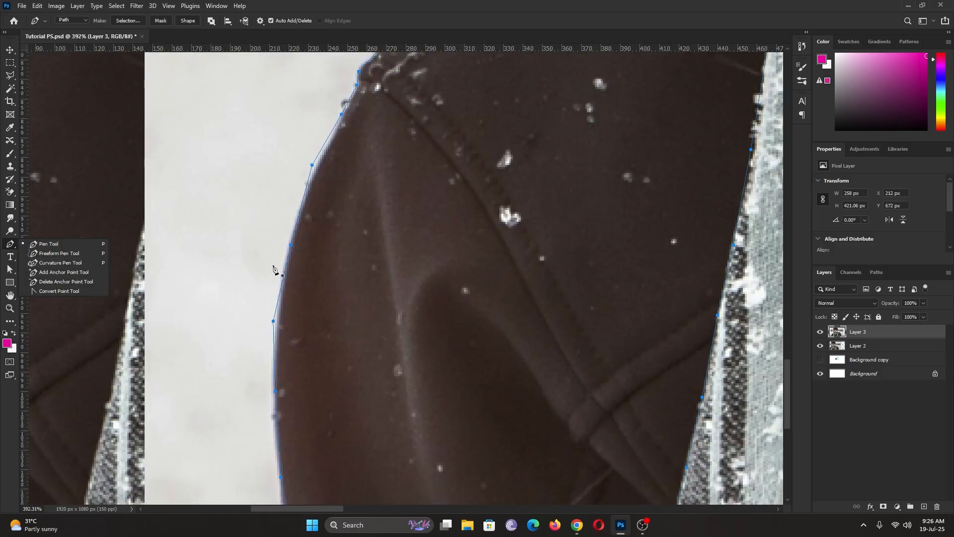
Undo the stray anchor point inside the sleeve and nudge the whole path slightly right with the Add Anchor Point Tool active.
{"action": "left_click", "coordinate": [312, 253]}
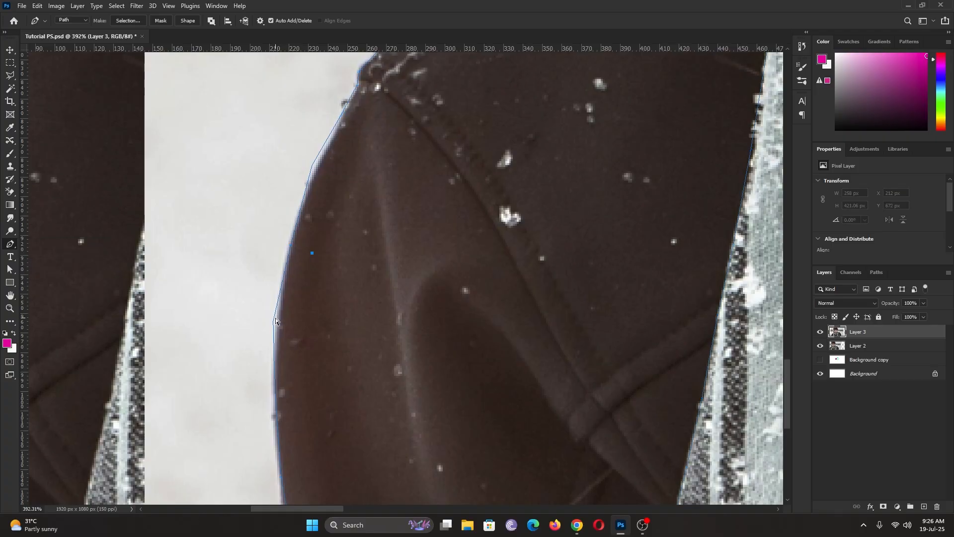
{"action": "key", "text": "ctrl+z"}
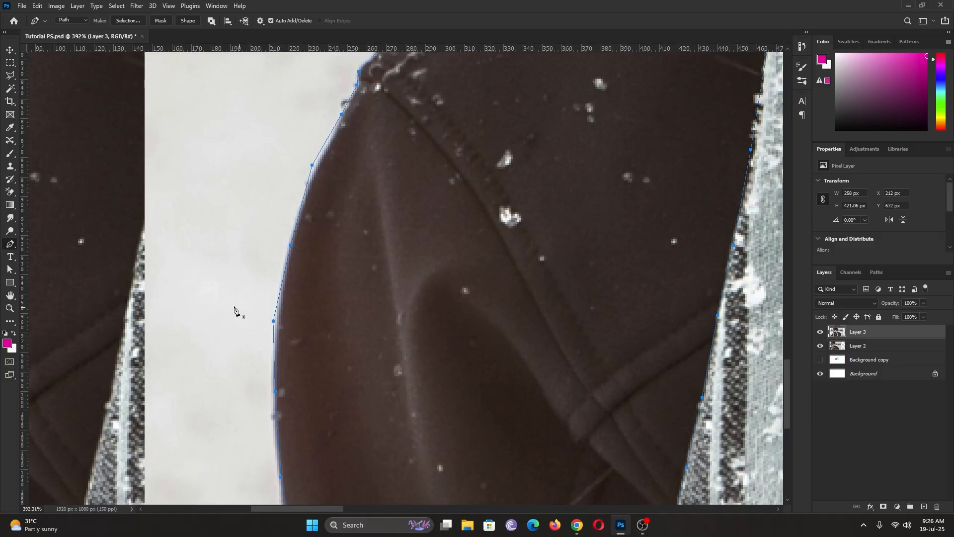
{"action": "right_click", "coordinate": [9, 247]}
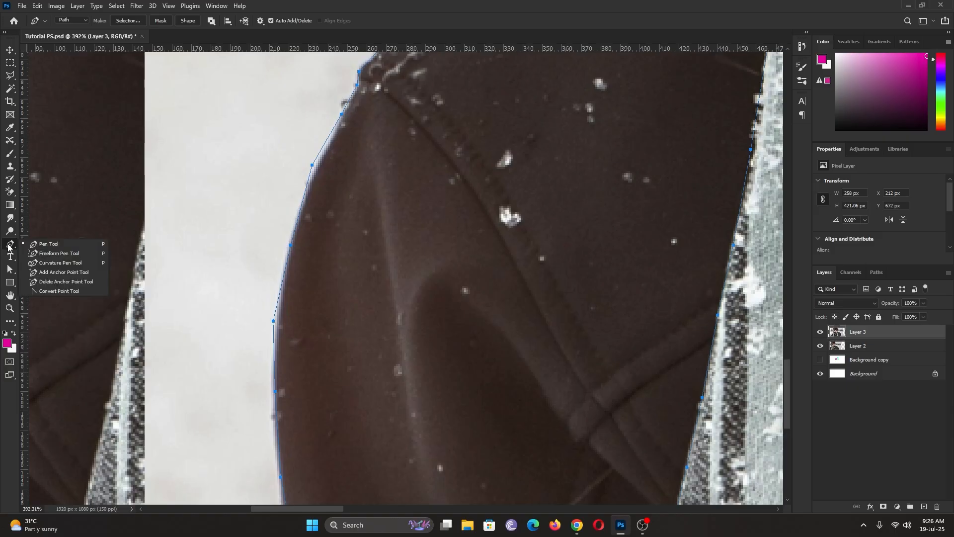
{"action": "left_click", "coordinate": [79, 271]}
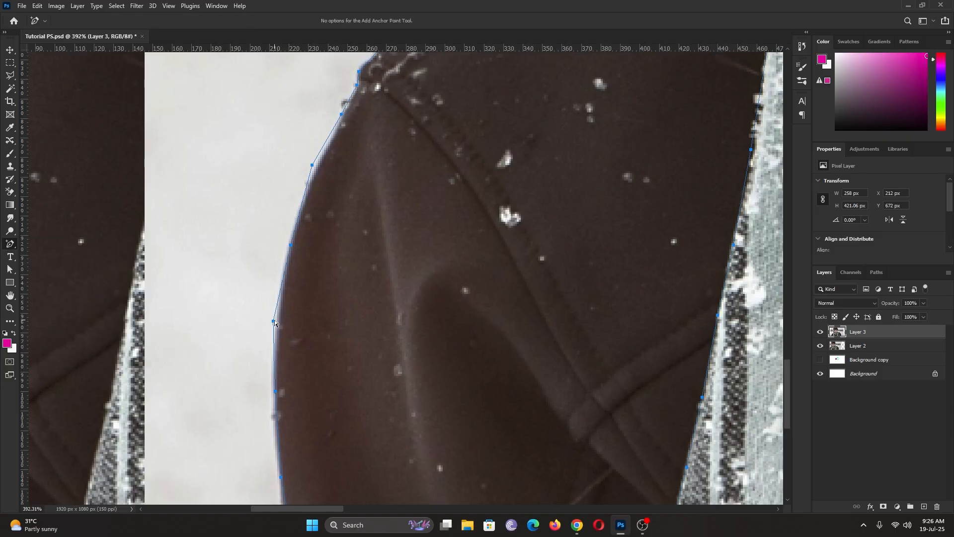
{"action": "key", "text": "Right"}
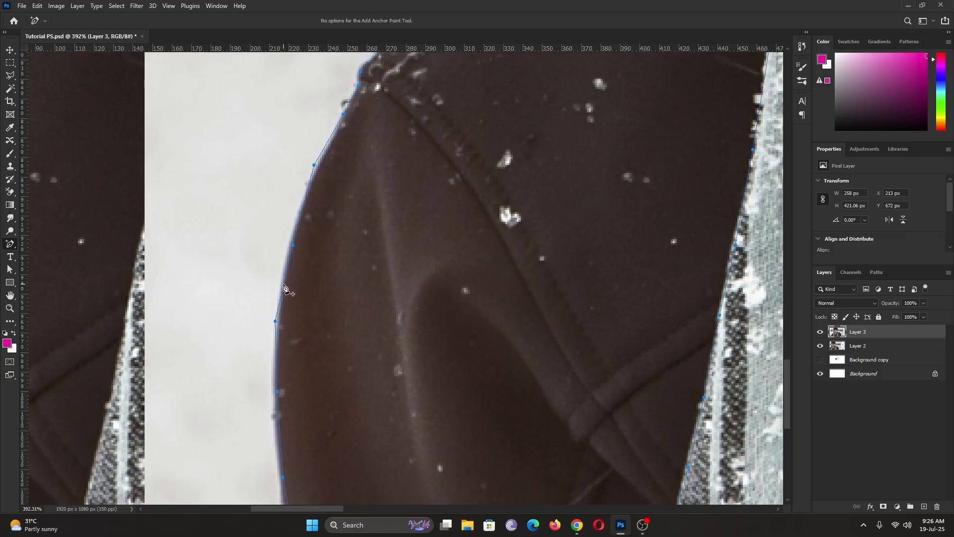
Add an anchor point on the path's sleeve edge and shift the neighbouring anchor down along the edge with the Curvature Pen Tool.
{"action": "mouse_move", "coordinate": [284, 284]}
{"action": "left_mouse_down"}
{"action": "mouse_move", "coordinate": [283, 263]}
{"action": "mouse_move", "coordinate": [278, 282]}
{"action": "mouse_move", "coordinate": [269, 280]}
{"action": "mouse_move", "coordinate": [282, 283]}
{"action": "left_mouse_up"}
{"action": "left_click", "coordinate": [278, 304]}
{"action": "key", "text": "ctrl+z"}
{"action": "left_click", "coordinate": [12, 245]}
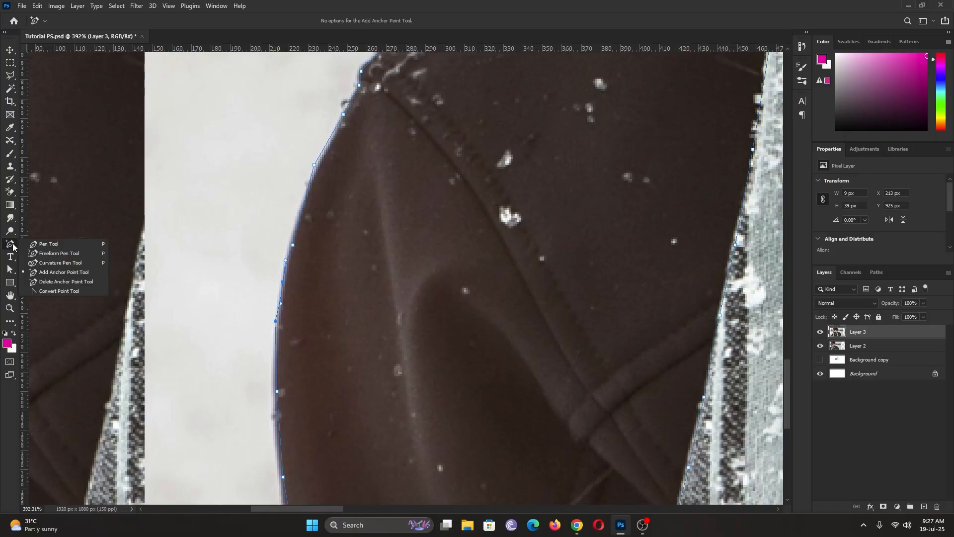
{"action": "left_click", "coordinate": [88, 264]}
{"action": "left_click_drag", "start_coordinate": [274, 320], "coordinate": [277, 336]}
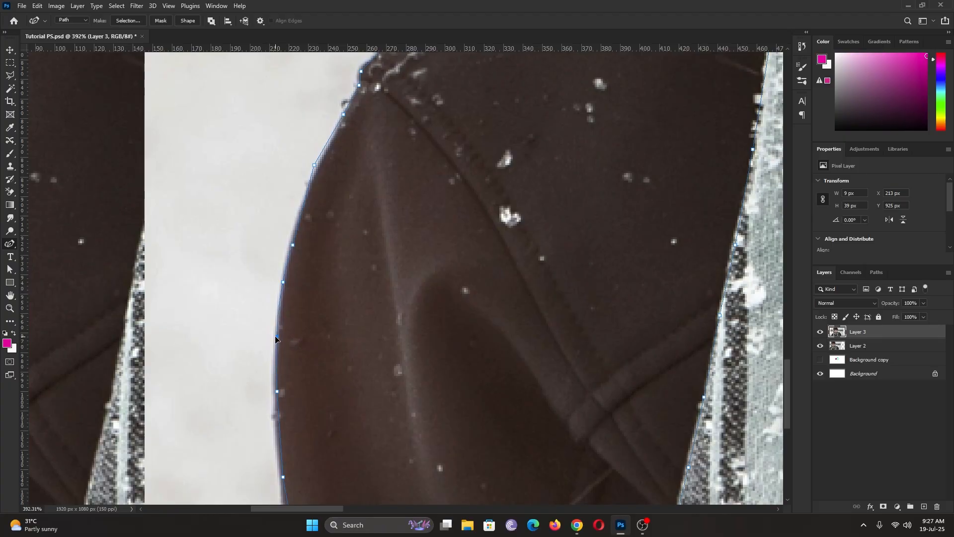
Select the whole jacket path with the Path Selection Tool and delete it.
{"action": "left_click", "coordinate": [9, 270]}
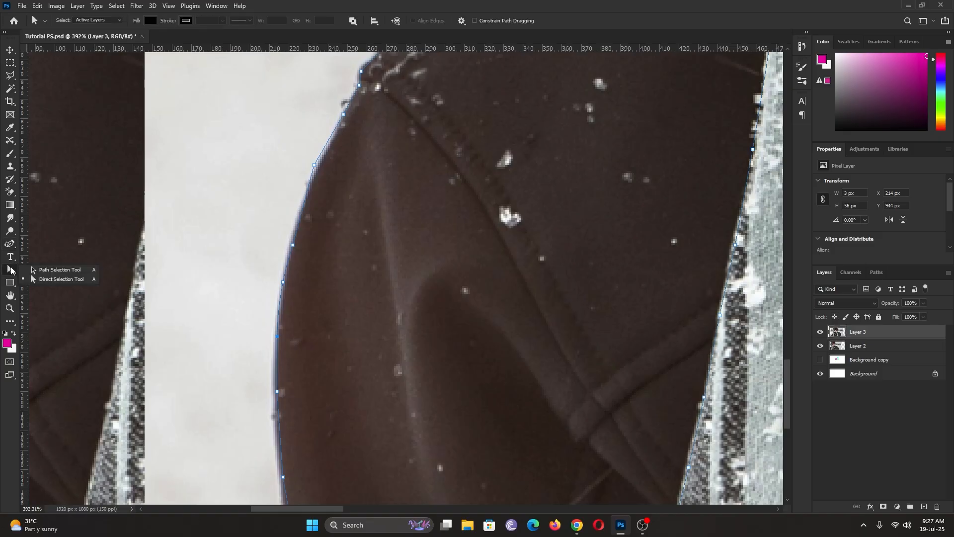
{"action": "left_click", "coordinate": [58, 278]}
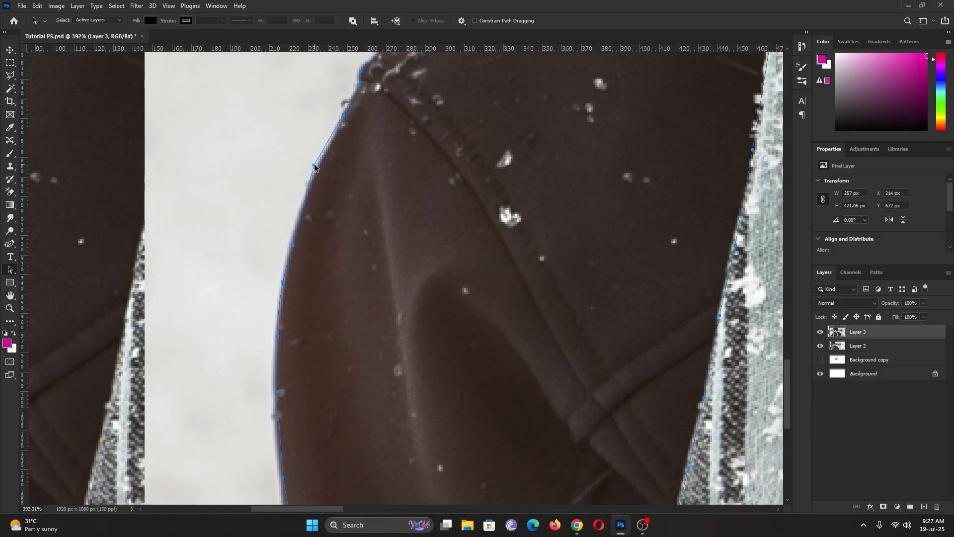
{"action": "right_click", "coordinate": [8, 273]}
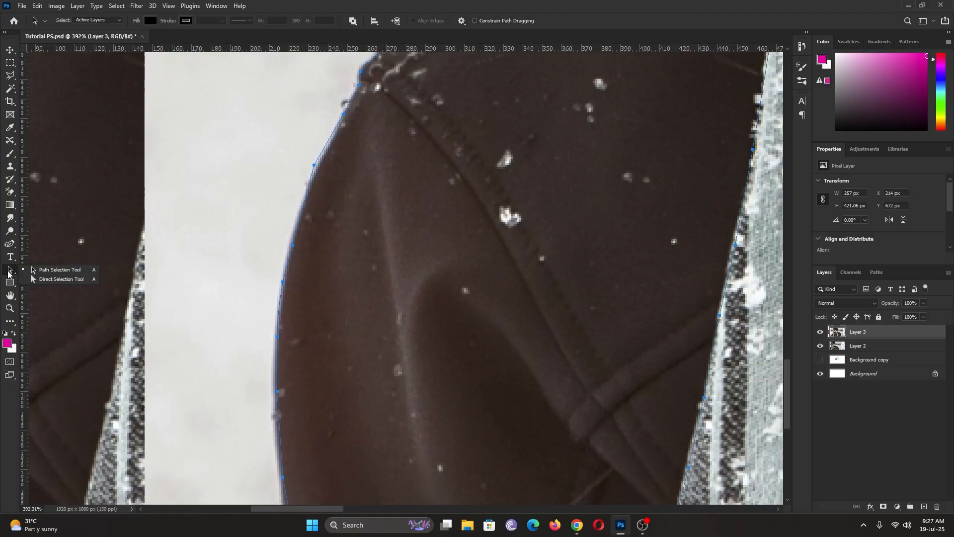
{"action": "left_click", "coordinate": [323, 242]}
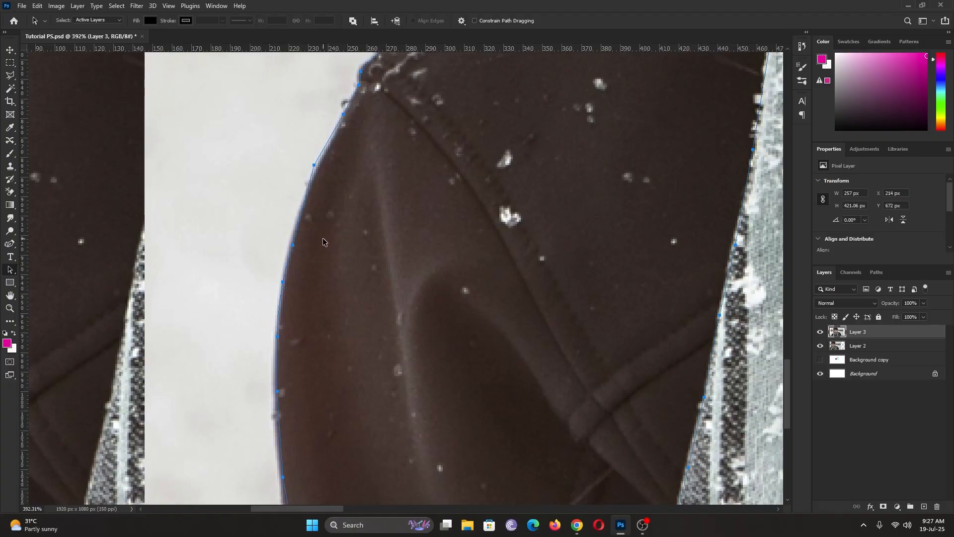
{"action": "key", "text": "Delete"}
Place three points with the Curvature Pen Tool along the jacket's shoulder edge, starting at the scarf and going down.
{"action": "scroll", "coordinate": [326, 243], "scroll_direction": "down", "scroll_amount": 4}
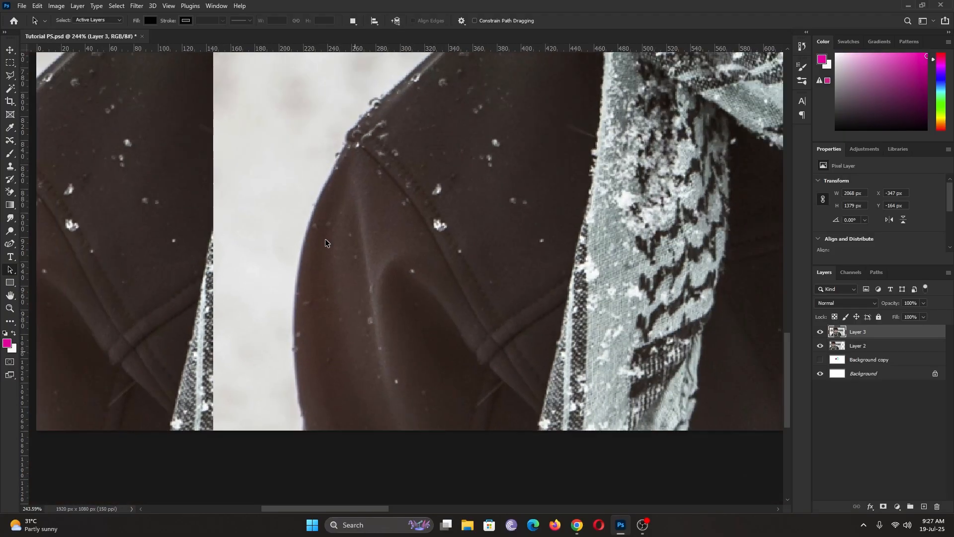
{"action": "scroll", "coordinate": [325, 243], "scroll_direction": "up", "scroll_amount": 1}
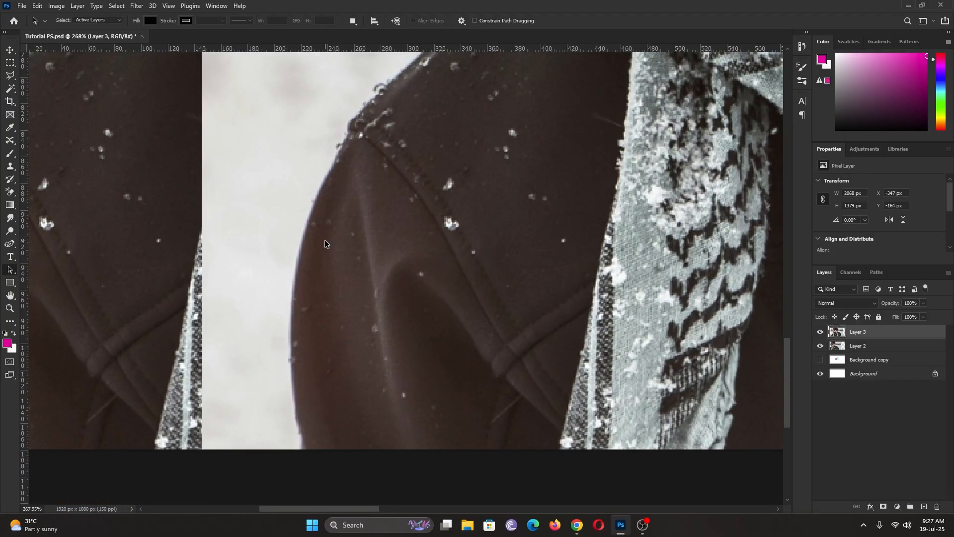
{"action": "scroll", "coordinate": [279, 306], "scroll_direction": "up", "scroll_amount": 1}
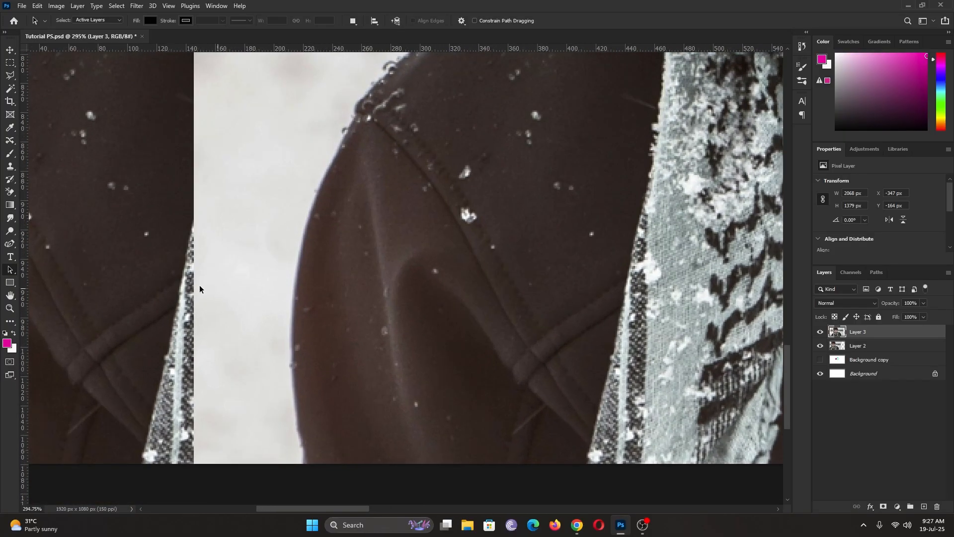
{"action": "left_click", "coordinate": [10, 244]}
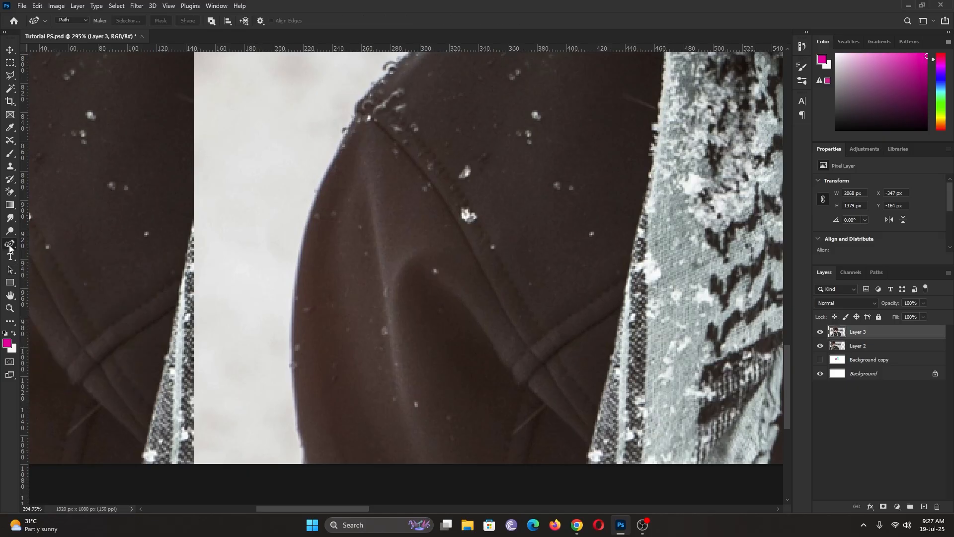
{"action": "right_click", "coordinate": [10, 244]}
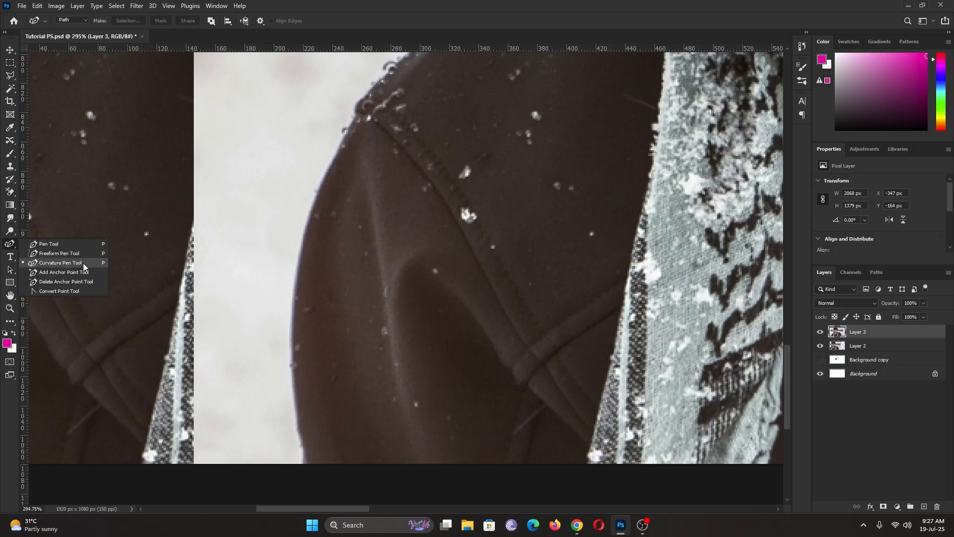
{"action": "left_click", "coordinate": [79, 244]}
{"action": "scroll", "coordinate": [347, 259], "scroll_direction": "down", "scroll_amount": 3}
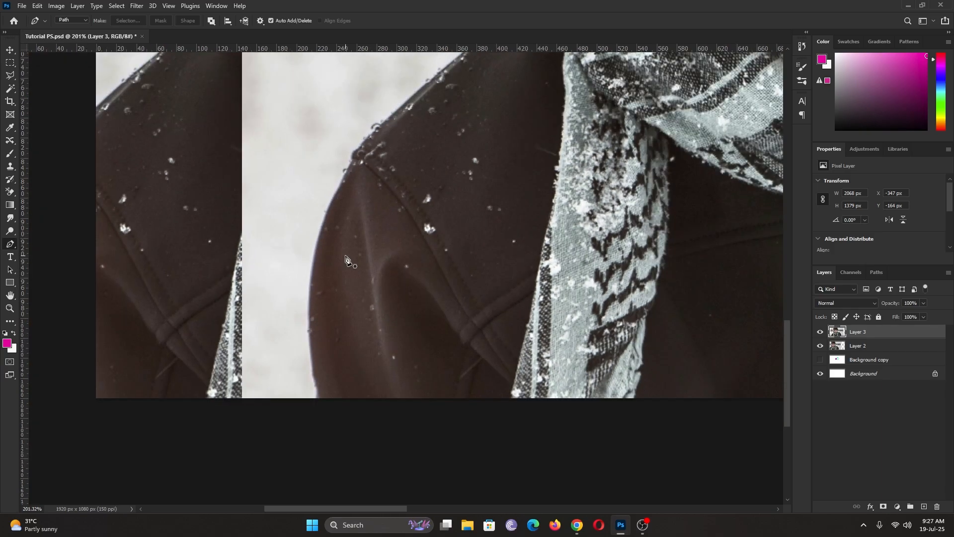
{"action": "left_click_drag", "start_coordinate": [345, 256], "coordinate": [327, 329]}
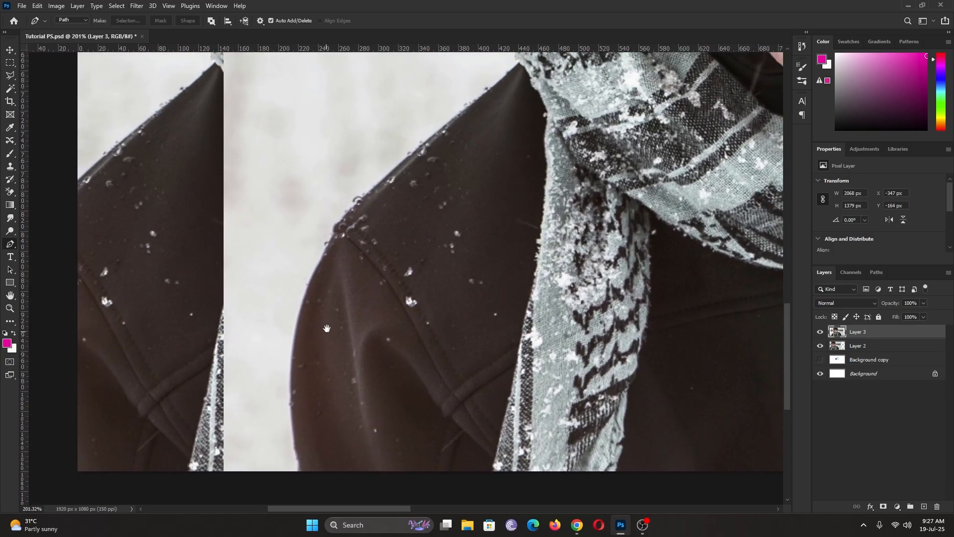
{"action": "right_click", "coordinate": [10, 245]}
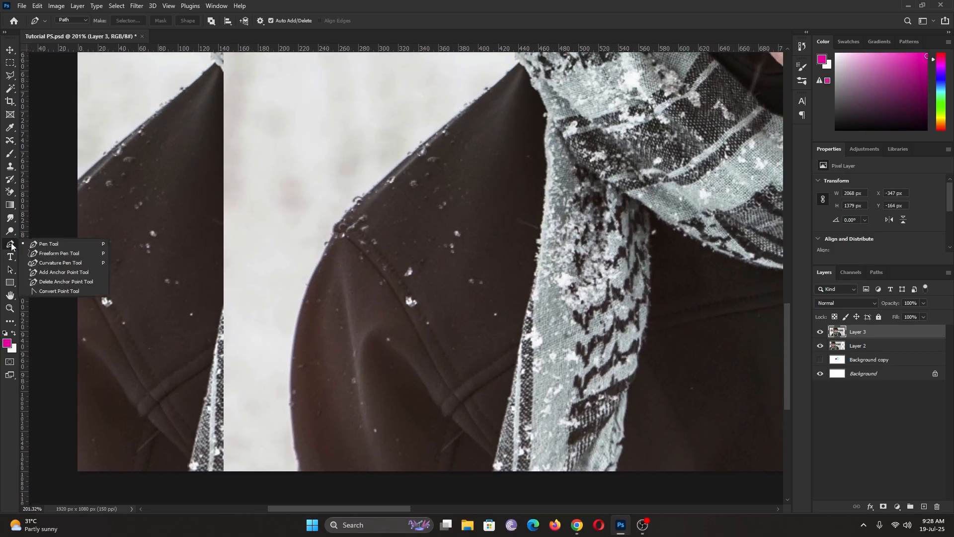
{"action": "left_click", "coordinate": [76, 271]}
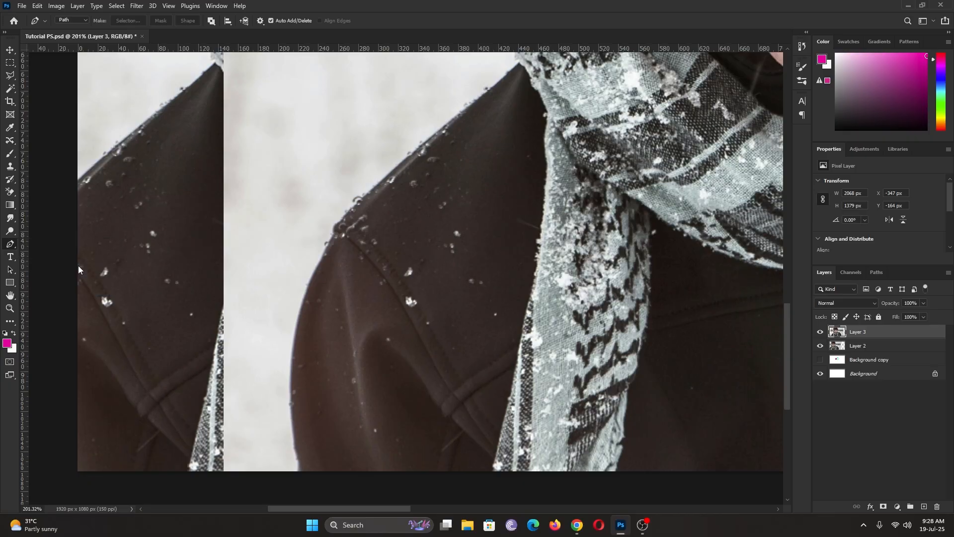
{"action": "left_click", "coordinate": [518, 64]}
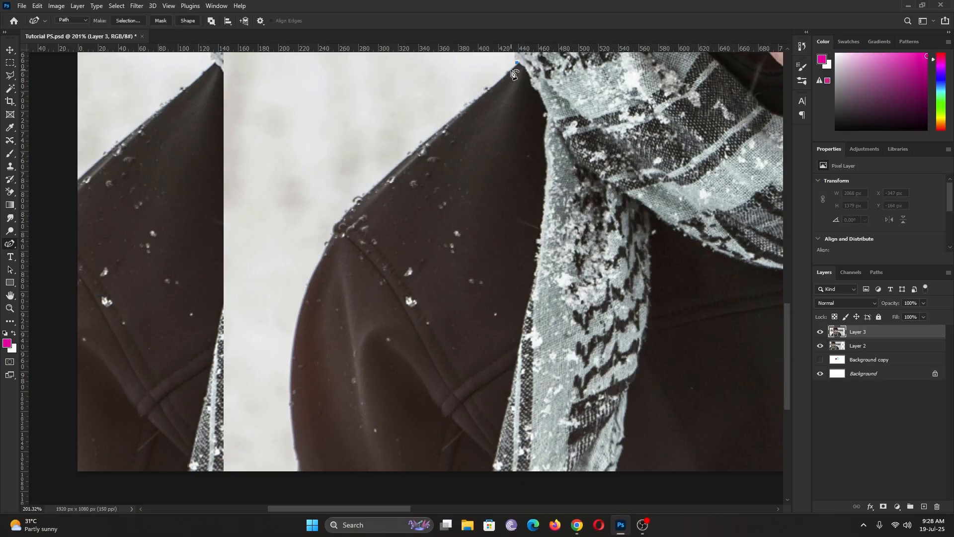
{"action": "left_click", "coordinate": [493, 87]}
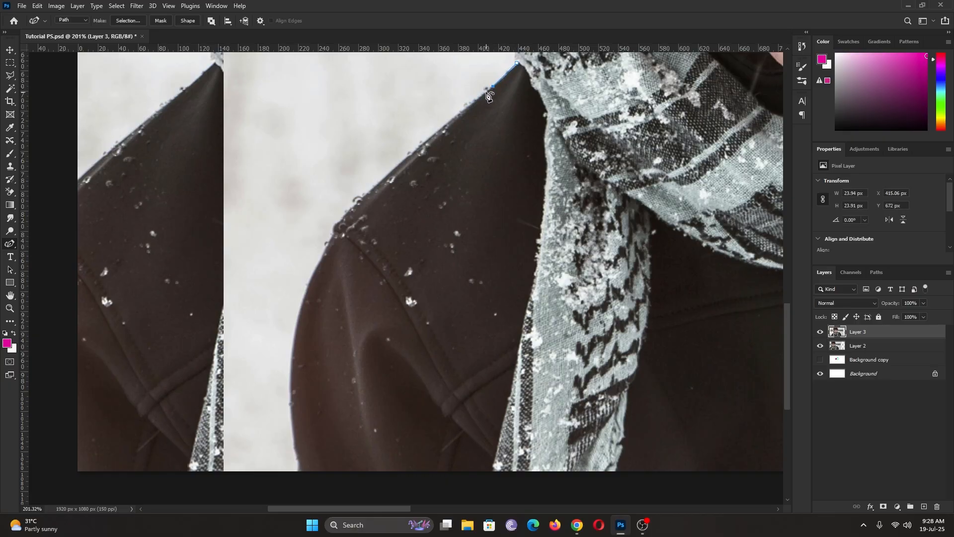
{"action": "left_click", "coordinate": [459, 109]}
Delete the shoulder curve path along with Layer 3, and undo the layer's deletion.
{"action": "key", "text": "Delete"}
{"action": "key", "text": "Delete"}
{"action": "key", "text": "Delete"}
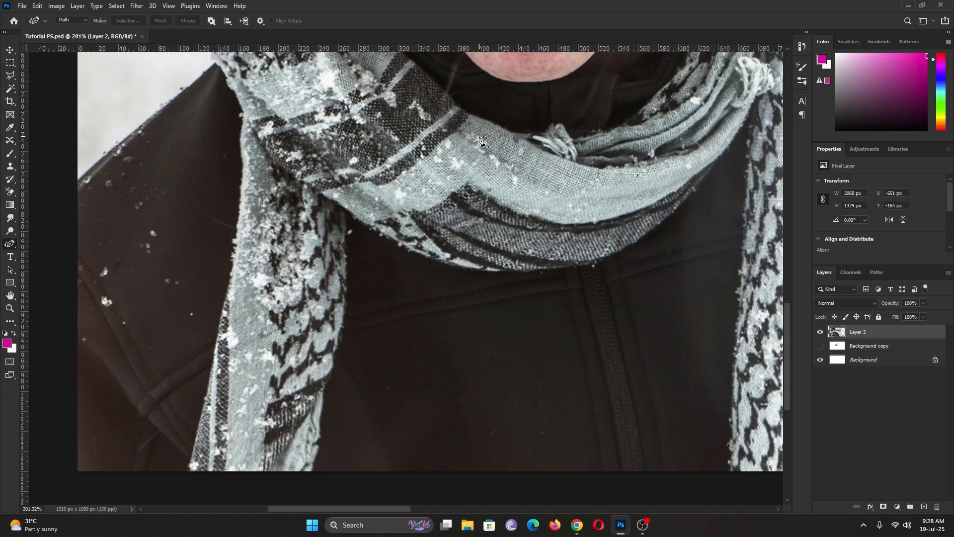
{"action": "key", "text": "ctrl+z"}
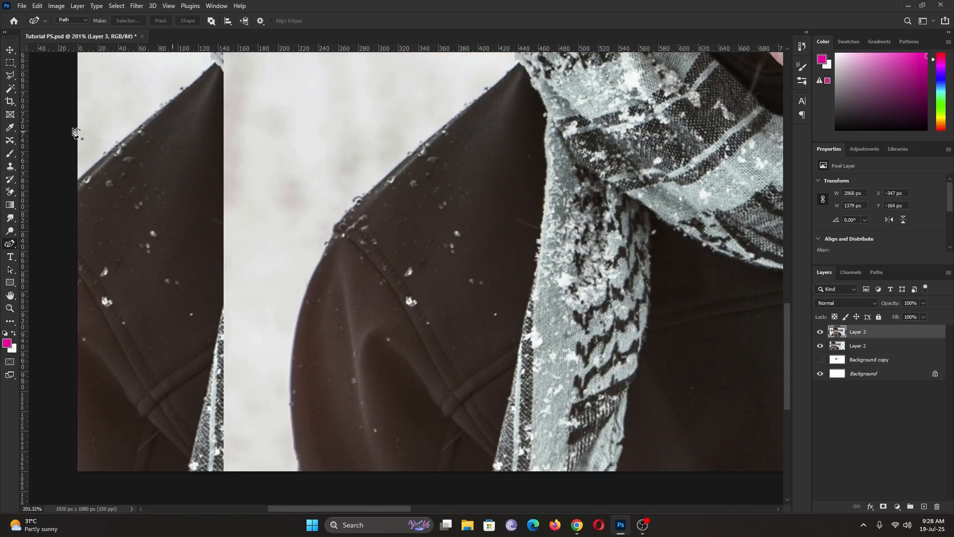
Start a new path with the Pen Tool at the scarf and place curve points down the upper shoulder edge of the jacket.
{"action": "right_click", "coordinate": [11, 246]}
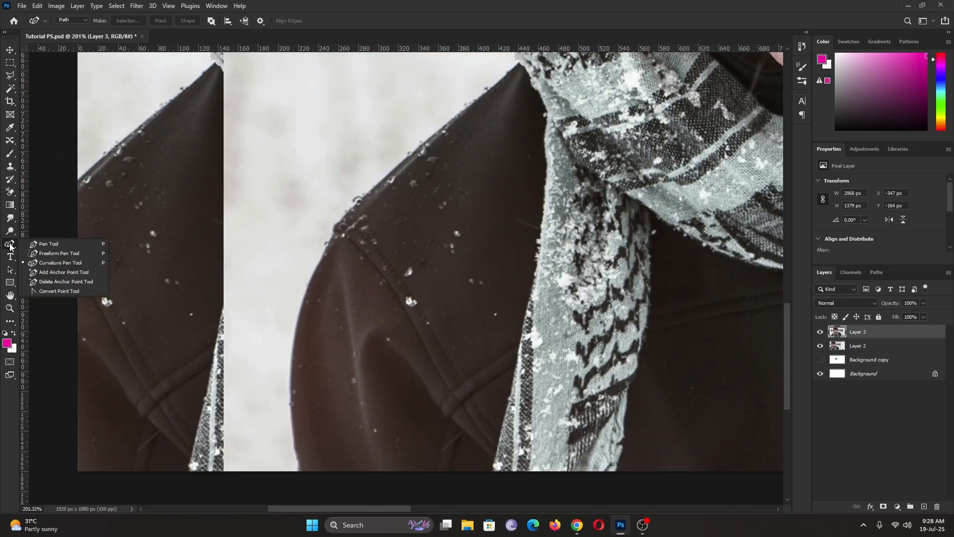
{"action": "left_click", "coordinate": [66, 244]}
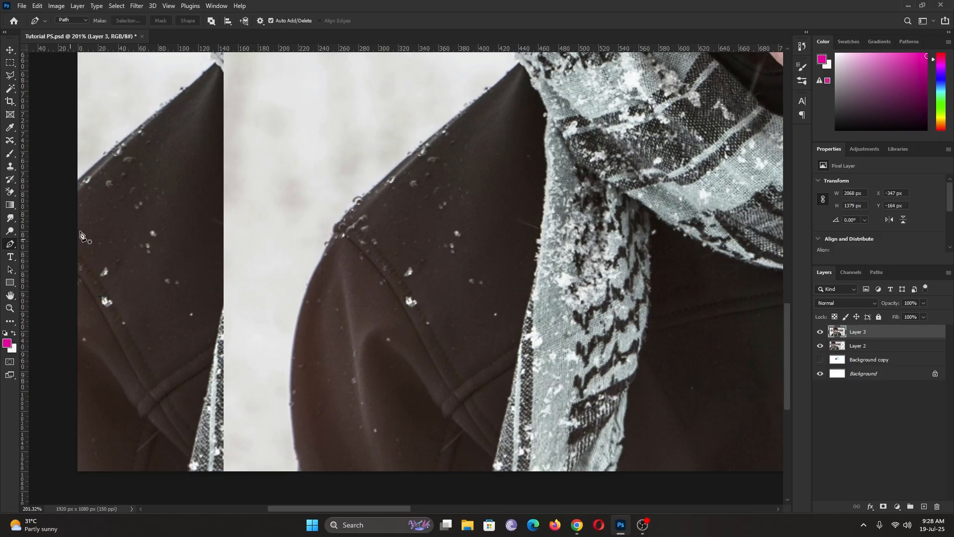
{"action": "left_click", "coordinate": [519, 64]}
{"action": "left_click_drag", "start_coordinate": [494, 85], "coordinate": [477, 99]}
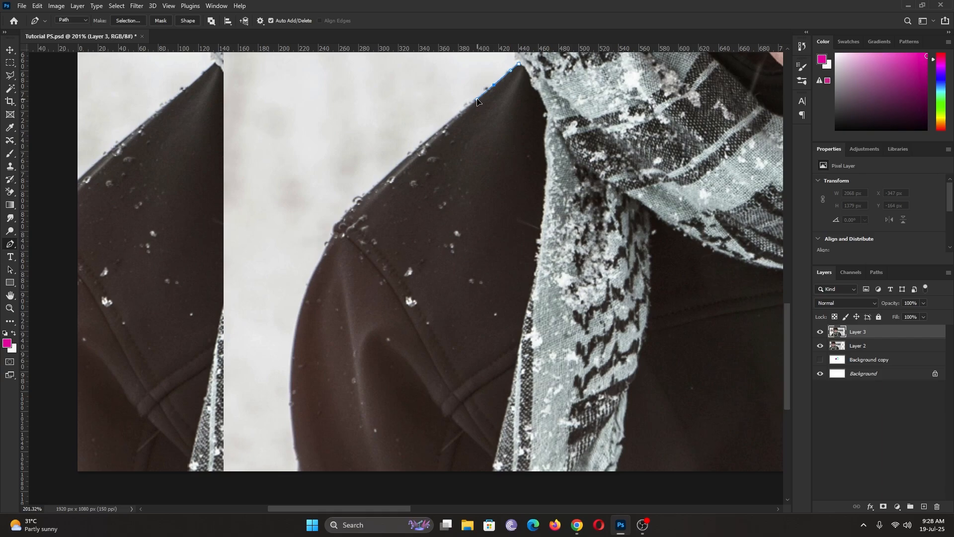
{"action": "mouse_move", "coordinate": [477, 102]}
{"action": "left_mouse_down"}
{"action": "mouse_move", "coordinate": [471, 96]}
{"action": "mouse_move", "coordinate": [476, 104]}
{"action": "left_mouse_up"}
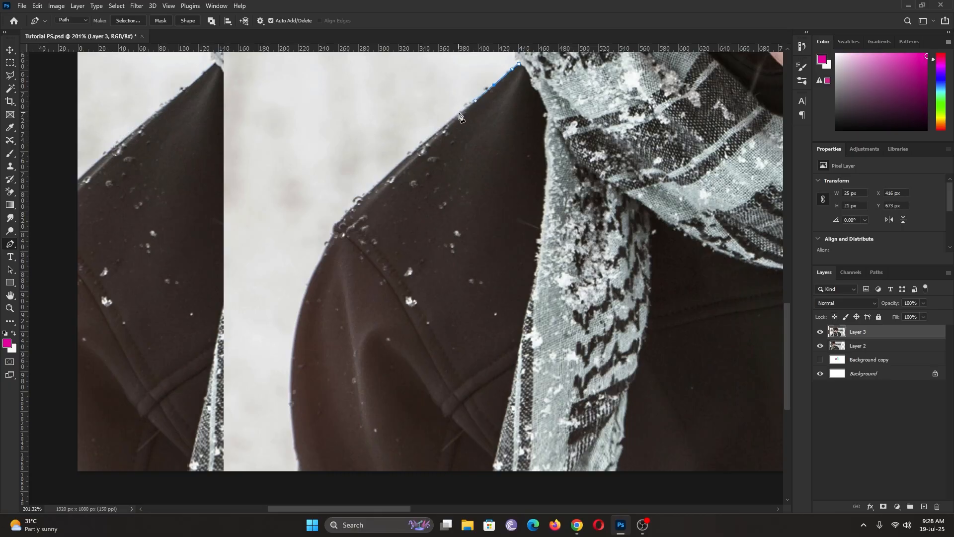
{"action": "scroll", "coordinate": [458, 116], "scroll_direction": "up", "scroll_amount": 4}
{"action": "scroll", "coordinate": [456, 173], "scroll_direction": "up", "scroll_amount": 3}
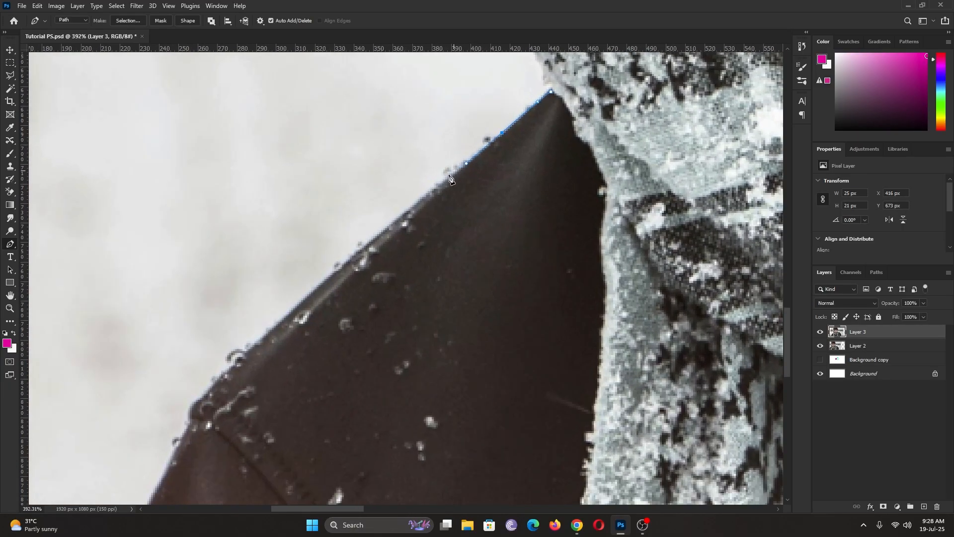
Extend the pen path along the rest of the jacket's shoulder edge as far as the corner at the sleeve seam.
{"action": "left_click", "coordinate": [434, 192]}
{"action": "left_click", "coordinate": [375, 240]}
{"action": "left_click", "coordinate": [307, 301]}
{"action": "left_click", "coordinate": [256, 345]}
{"action": "left_click_drag", "start_coordinate": [275, 326], "coordinate": [366, 234]}
{"action": "left_click_drag", "start_coordinate": [300, 305], "coordinate": [349, 211]}
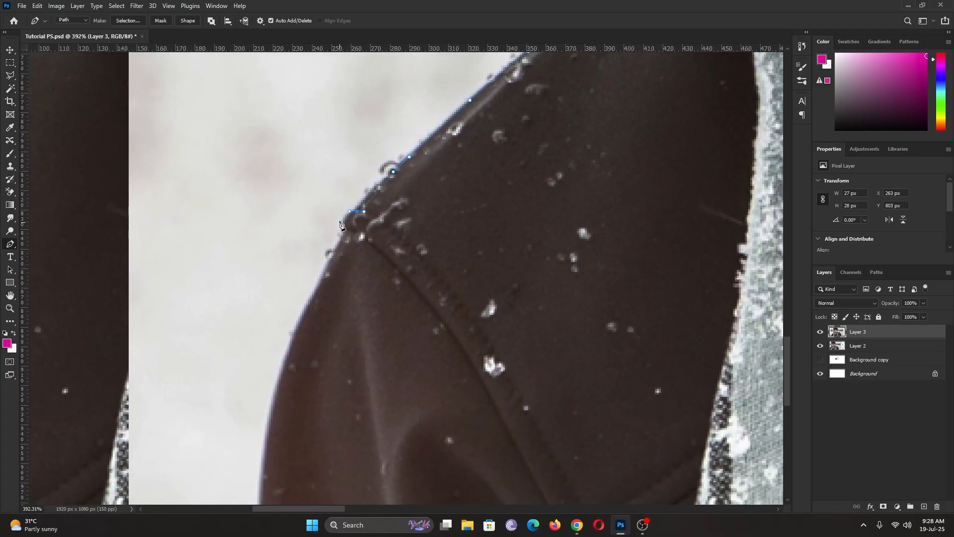
Continue the path around the shoulder corner and along the upper part of the sleeve's outer edge.
{"action": "left_click", "coordinate": [342, 225]}
{"action": "left_click", "coordinate": [338, 243]}
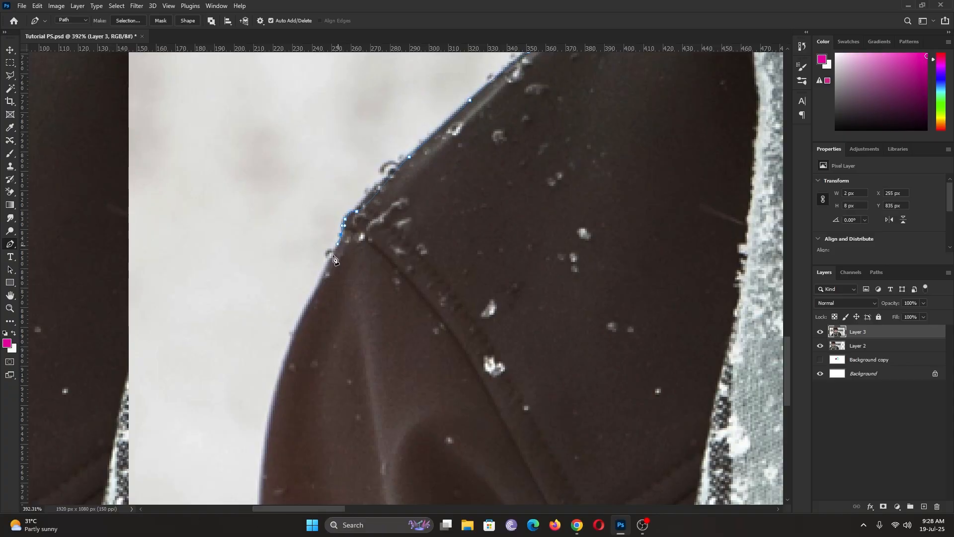
{"action": "left_click", "coordinate": [319, 287]}
{"action": "left_click_drag", "start_coordinate": [277, 381], "coordinate": [271, 409]}
{"action": "scroll", "coordinate": [298, 298], "scroll_direction": "down", "scroll_amount": 5}
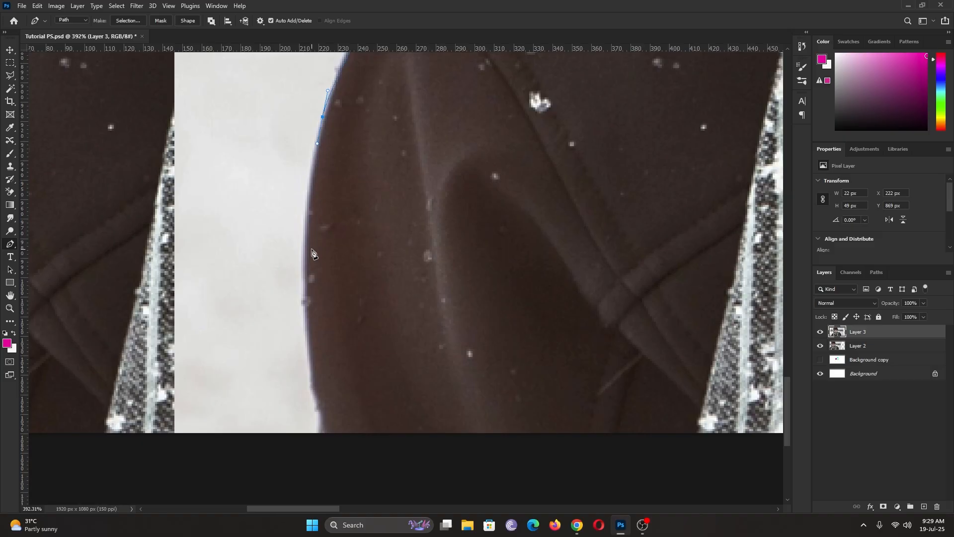
Trace the lower sleeve edge with curve points and run the path just below the image to the scarf's lower edge.
{"action": "left_click_drag", "start_coordinate": [305, 255], "coordinate": [306, 283]}
{"action": "left_click_drag", "start_coordinate": [310, 366], "coordinate": [327, 447]}
{"action": "left_click", "coordinate": [683, 453]}
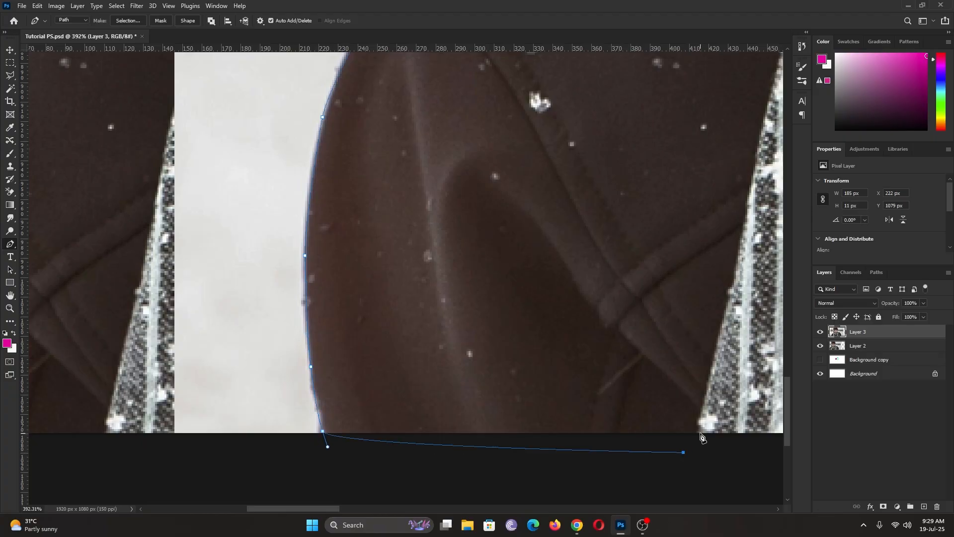
{"action": "left_click_drag", "start_coordinate": [701, 432], "coordinate": [701, 439]}
Trace the border between jacket and scarf upward with curved anchor points from the image's bottom edge.
{"action": "left_click", "coordinate": [708, 385]}
{"action": "left_click", "coordinate": [720, 331]}
{"action": "left_click_drag", "start_coordinate": [700, 350], "coordinate": [614, 495]}
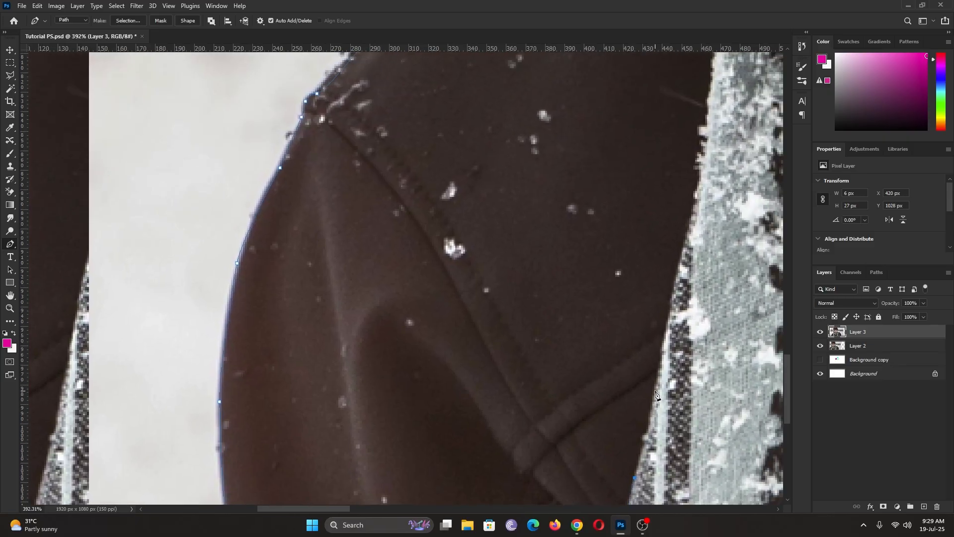
{"action": "left_click_drag", "start_coordinate": [654, 390], "coordinate": [657, 369]}
{"action": "left_click_drag", "start_coordinate": [676, 290], "coordinate": [675, 281]}
{"action": "left_click_drag", "start_coordinate": [687, 184], "coordinate": [660, 288]}
{"action": "left_click_drag", "start_coordinate": [674, 199], "coordinate": [660, 277]}
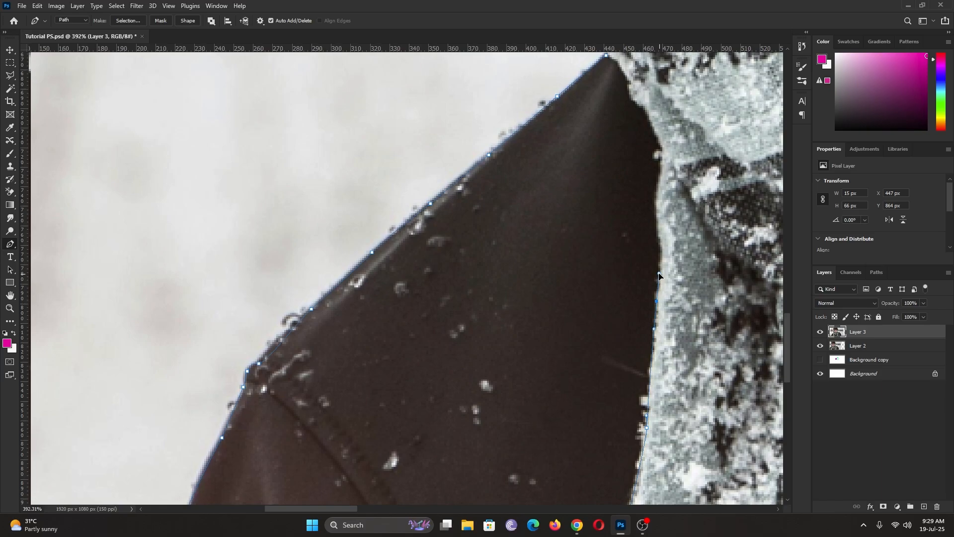
Trace the remaining scarf border up to the shoulder tip and close the jacket path.
{"action": "scroll", "coordinate": [659, 275], "scroll_direction": "up", "scroll_amount": 4}
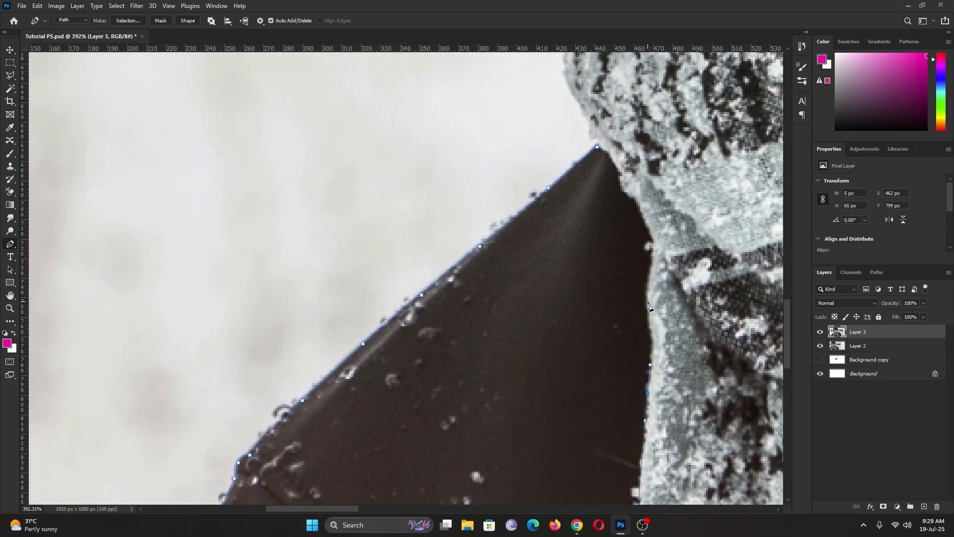
{"action": "left_click_drag", "start_coordinate": [648, 302], "coordinate": [647, 277]}
{"action": "left_click", "coordinate": [653, 244]}
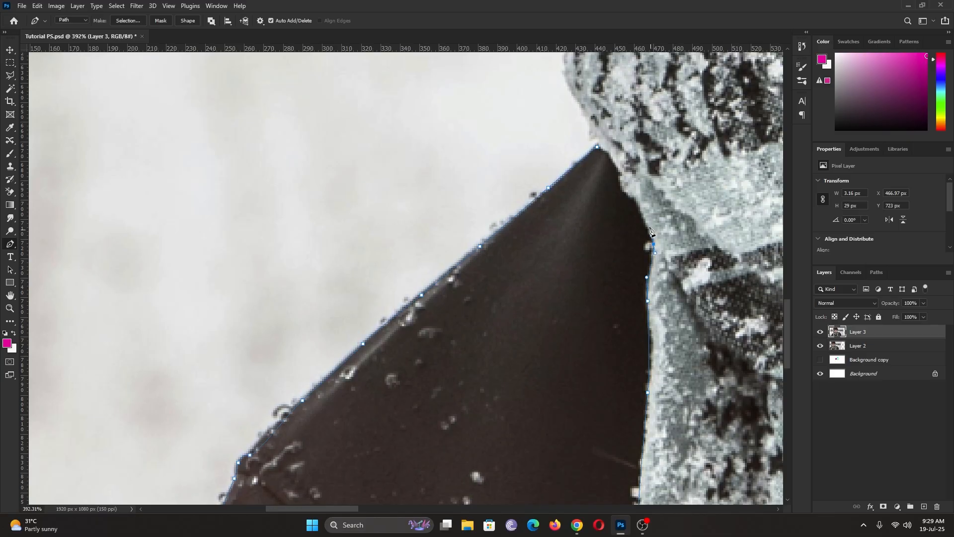
{"action": "left_click", "coordinate": [639, 203]}
{"action": "left_click", "coordinate": [619, 189]}
{"action": "left_click", "coordinate": [614, 160]}
{"action": "scroll", "coordinate": [590, 256], "scroll_direction": "down", "scroll_amount": 3}
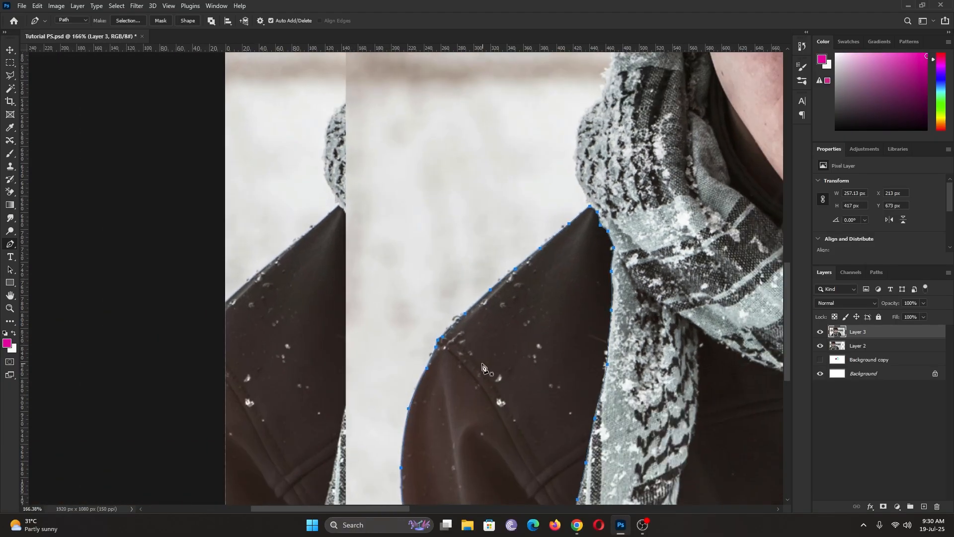
Try to move the anchor at the shoulder corner with the Path Selection Tool, and undo the move.
{"action": "scroll", "coordinate": [482, 367], "scroll_direction": "up", "scroll_amount": 6}
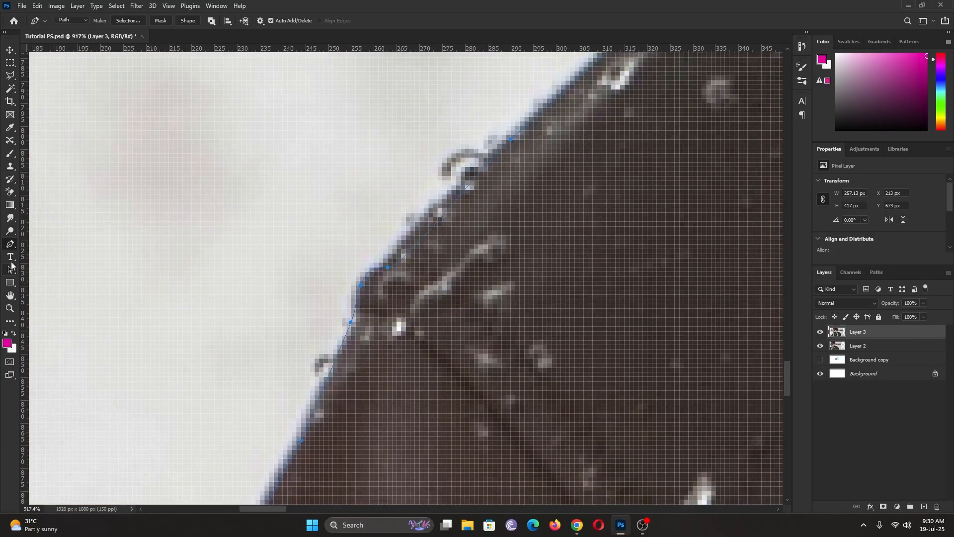
{"action": "right_click", "coordinate": [11, 245]}
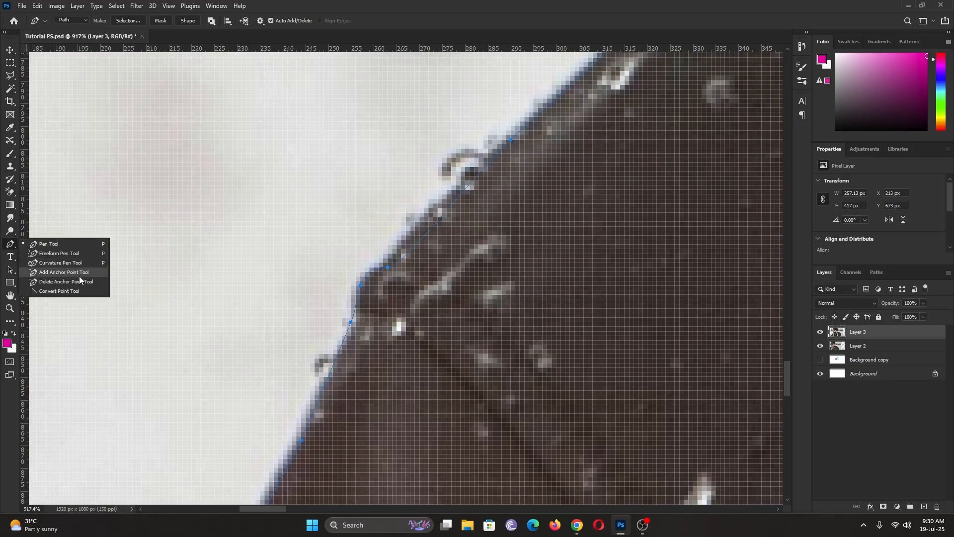
{"action": "right_click", "coordinate": [12, 270]}
{"action": "left_click", "coordinate": [54, 270]}
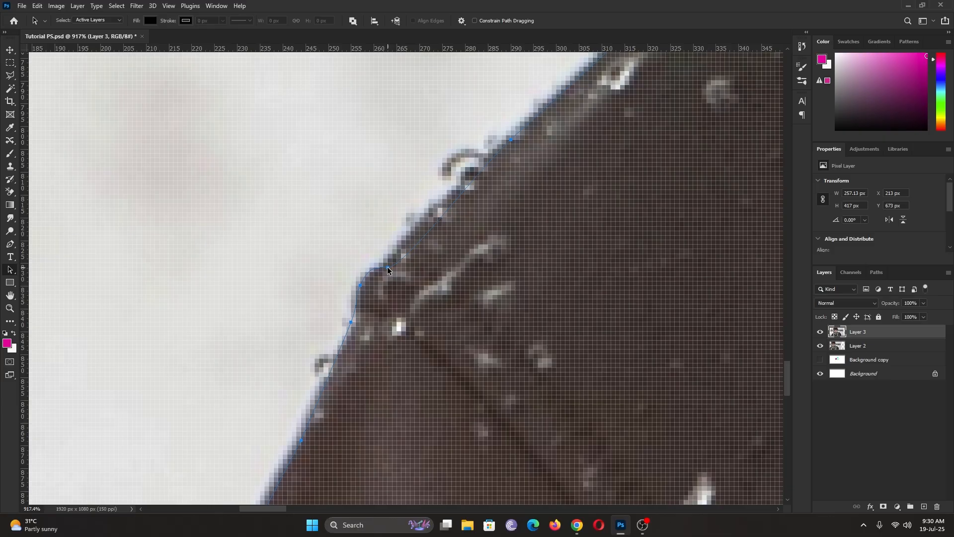
{"action": "left_click_drag", "start_coordinate": [386, 267], "coordinate": [386, 260]}
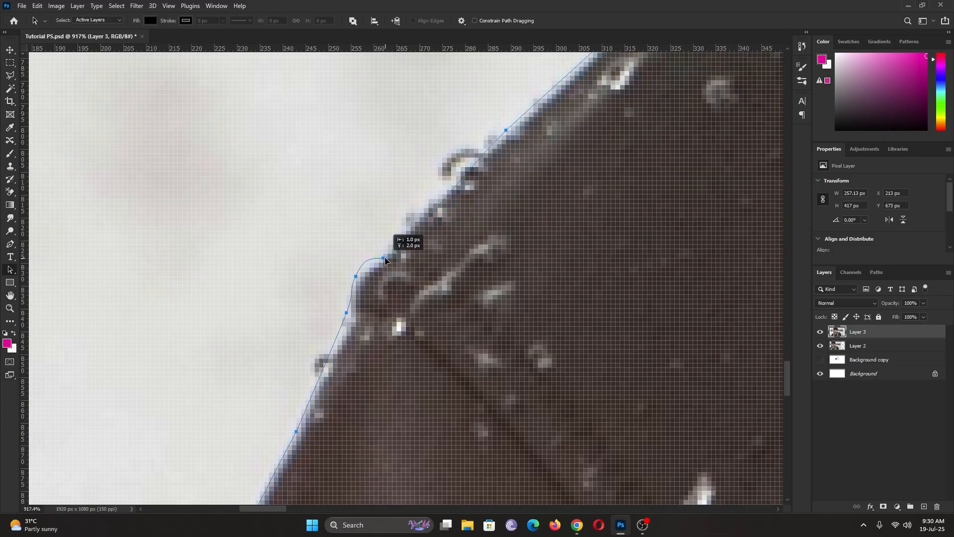
{"action": "key", "text": "ctrl+z"}
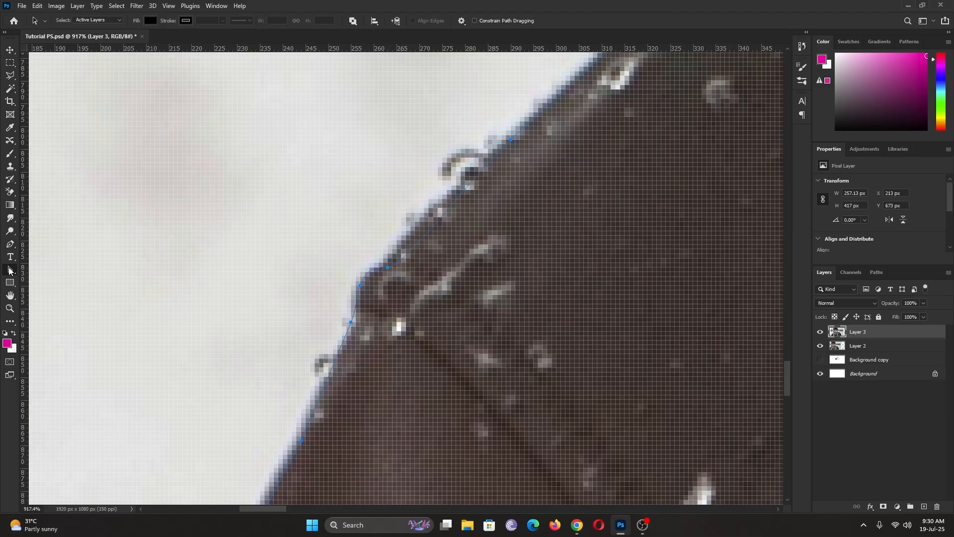
Refit the path at the shoulder corner and the anchor just above it using the Curvature Pen Tool.
{"action": "left_click", "coordinate": [11, 244]}
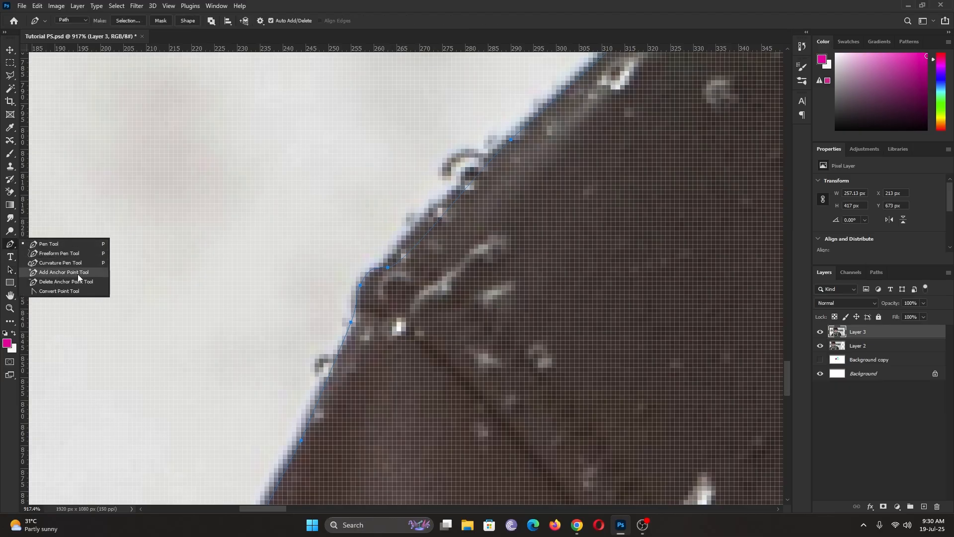
{"action": "left_click", "coordinate": [83, 265]}
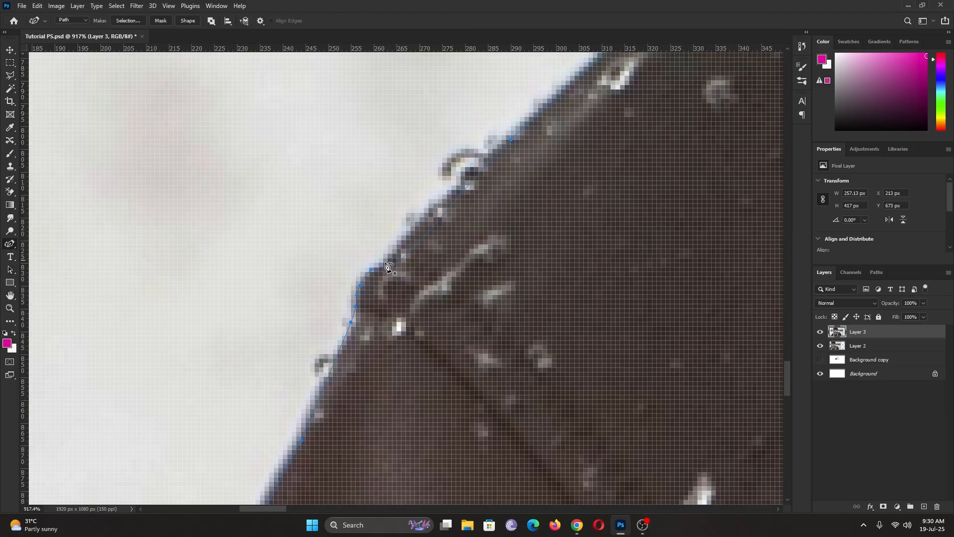
{"action": "left_click_drag", "start_coordinate": [387, 269], "coordinate": [367, 273]}
{"action": "left_click_drag", "start_coordinate": [511, 140], "coordinate": [506, 139]}
Select an anchor midway along the shoulder edge with the Direct Selection Tool and adjust its upper direction handle.
{"action": "right_click", "coordinate": [11, 245]}
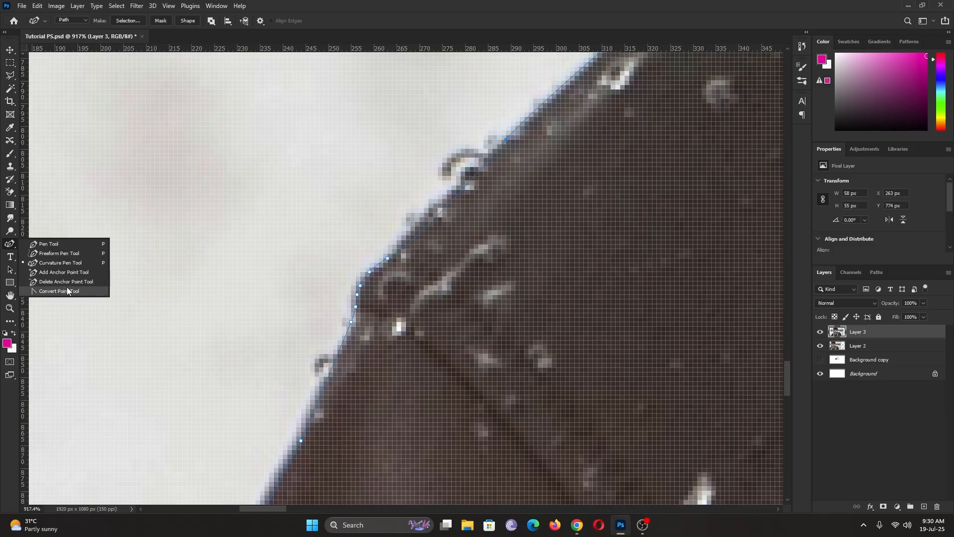
{"action": "left_click", "coordinate": [10, 270]}
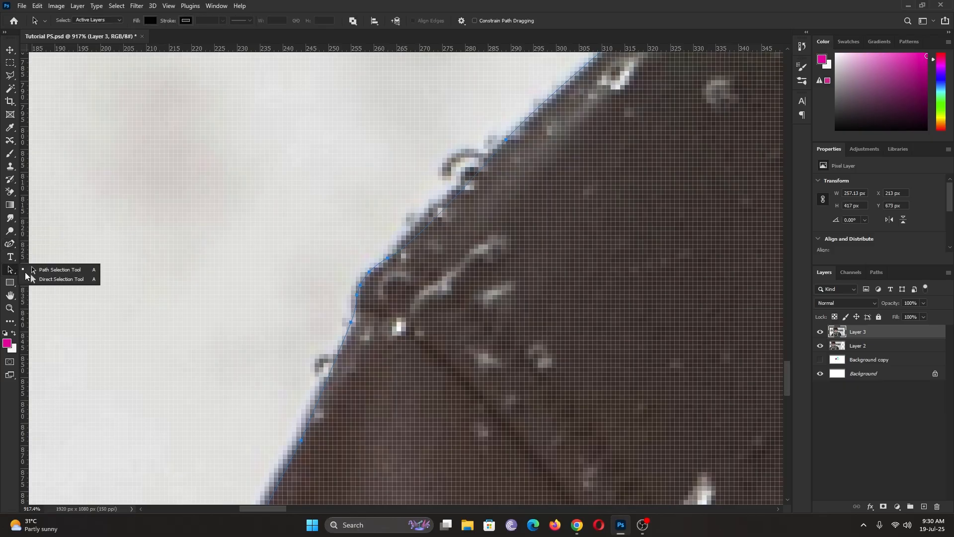
{"action": "left_click", "coordinate": [61, 280]}
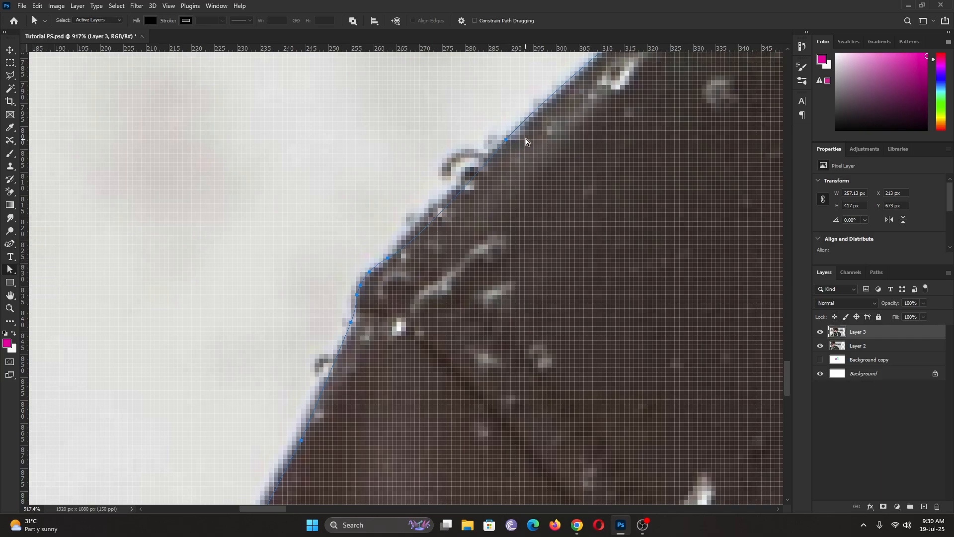
{"action": "scroll", "coordinate": [462, 274], "scroll_direction": "up", "scroll_amount": 5}
{"action": "left_click", "coordinate": [554, 187]}
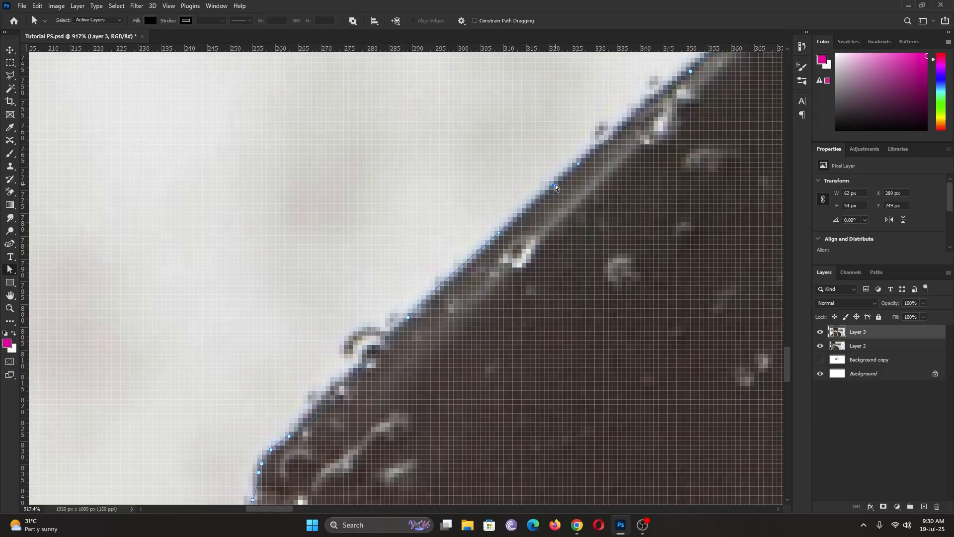
{"action": "left_click_drag", "start_coordinate": [576, 165], "coordinate": [578, 169]}
Switch briefly to the Path Selection Tool, return to Direct Selection, and pull the same anchor's lower handle onto the jacket edge.
{"action": "right_click", "coordinate": [10, 270]}
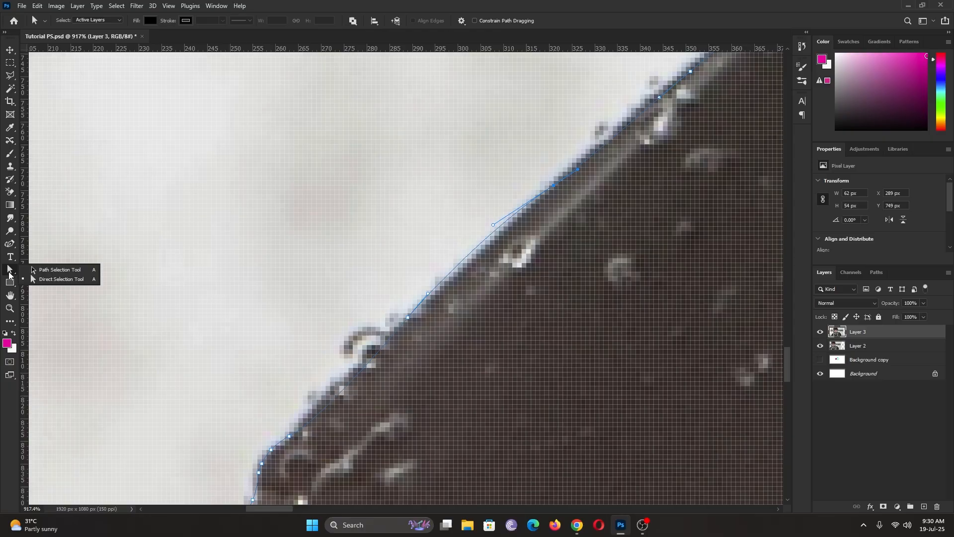
{"action": "left_click", "coordinate": [59, 271]}
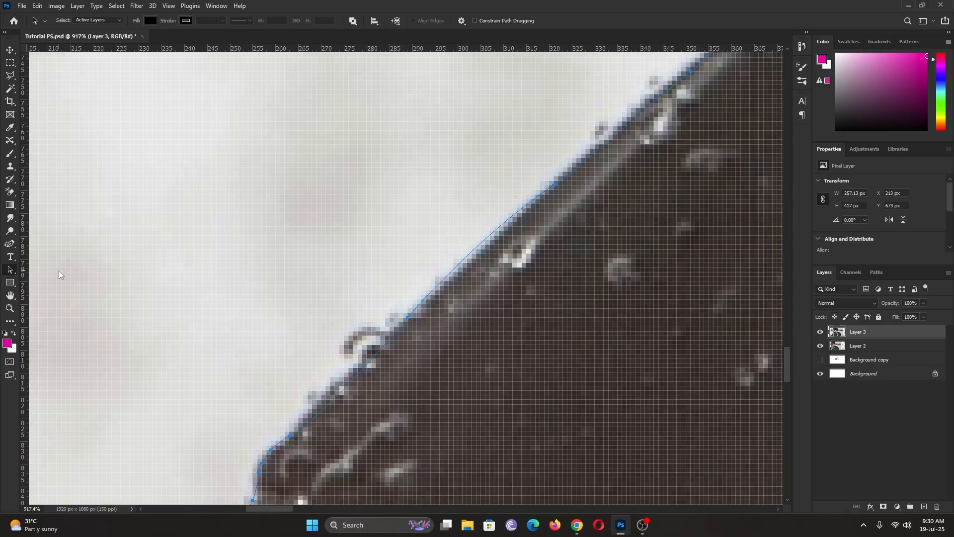
{"action": "right_click", "coordinate": [11, 273]}
{"action": "left_click", "coordinate": [31, 273]}
{"action": "left_click", "coordinate": [554, 187]}
{"action": "left_click_drag", "start_coordinate": [490, 227], "coordinate": [502, 237]}
Nudge the next anchor up the shoulder edge onto the jacket outline with the Direct Selection Tool.
{"action": "scroll", "coordinate": [624, 151], "scroll_direction": "up", "scroll_amount": 3}
{"action": "scroll", "coordinate": [624, 152], "scroll_direction": "right", "scroll_amount": 2}
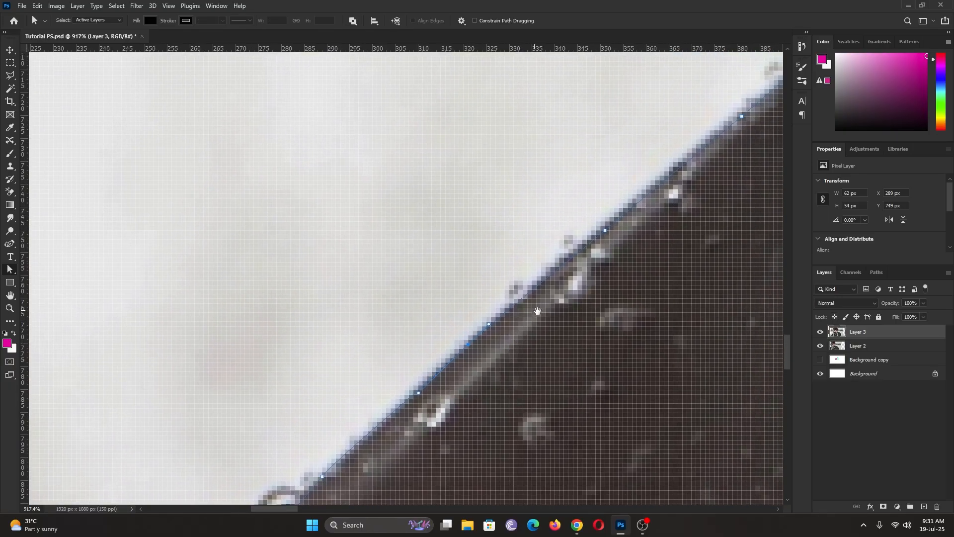
{"action": "left_click_drag", "start_coordinate": [607, 228], "coordinate": [604, 225]}
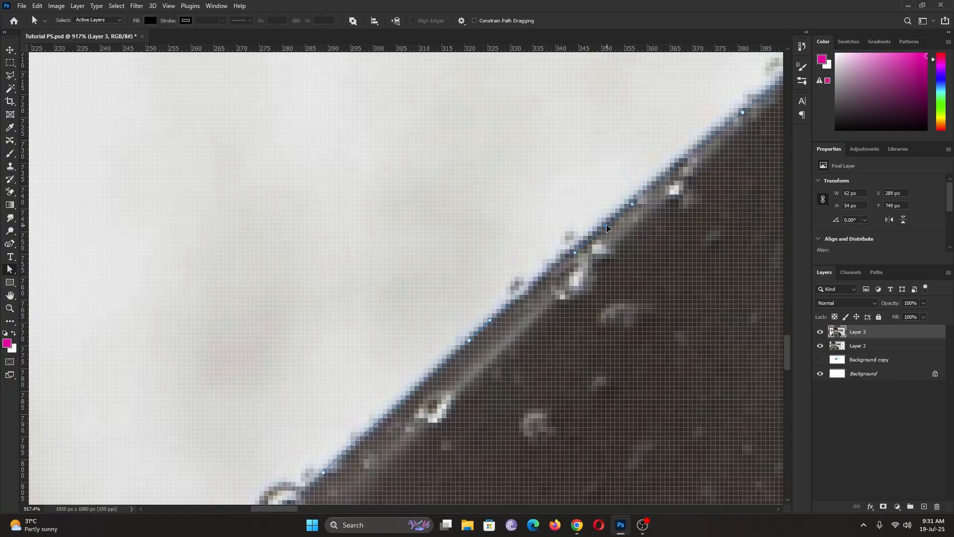
{"action": "left_click_drag", "start_coordinate": [604, 223], "coordinate": [356, 415]}
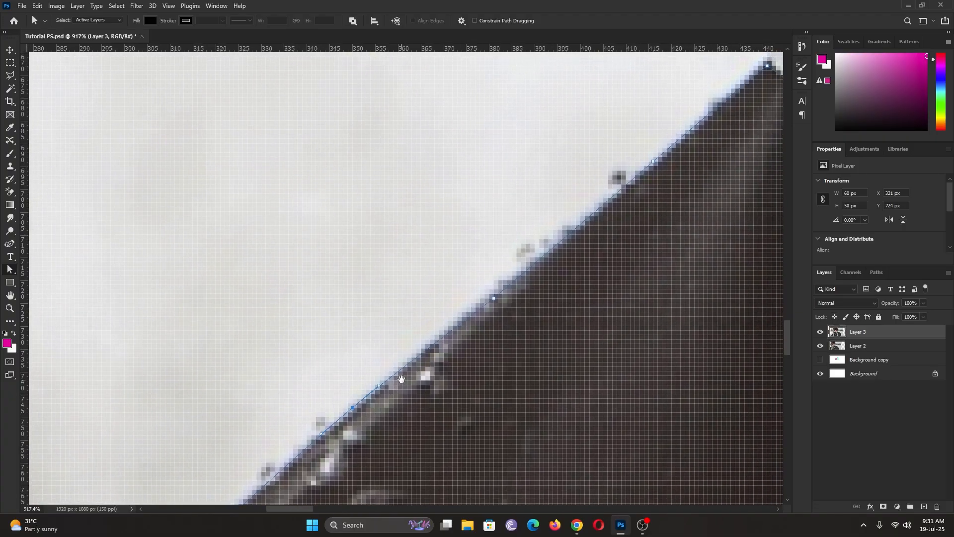
Adjust the curve at the shoulder corner above the sleeve seam with the Direct Selection Tool.
{"action": "left_click_drag", "start_coordinate": [409, 373], "coordinate": [687, 74]}
{"action": "left_click_drag", "start_coordinate": [296, 363], "coordinate": [536, 77]}
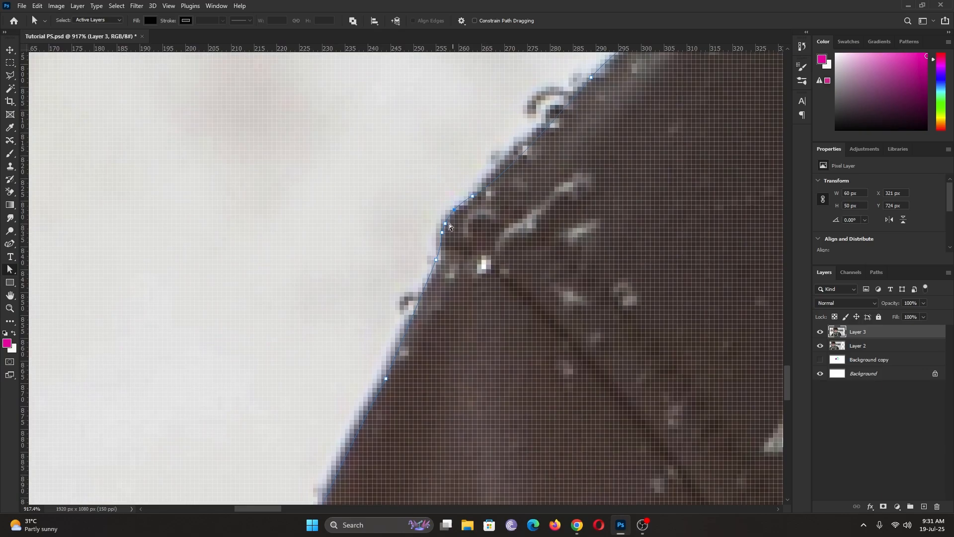
{"action": "left_click", "coordinate": [437, 260]}
{"action": "mouse_move", "coordinate": [473, 201]}
{"action": "left_mouse_down"}
{"action": "mouse_move", "coordinate": [460, 200]}
{"action": "mouse_move", "coordinate": [479, 187]}
{"action": "left_mouse_up"}
Reposition the anchor on the upper sleeve edge and adjust both its direction handles to follow the jacket outline.
{"action": "left_click_drag", "start_coordinate": [431, 348], "coordinate": [466, 109]}
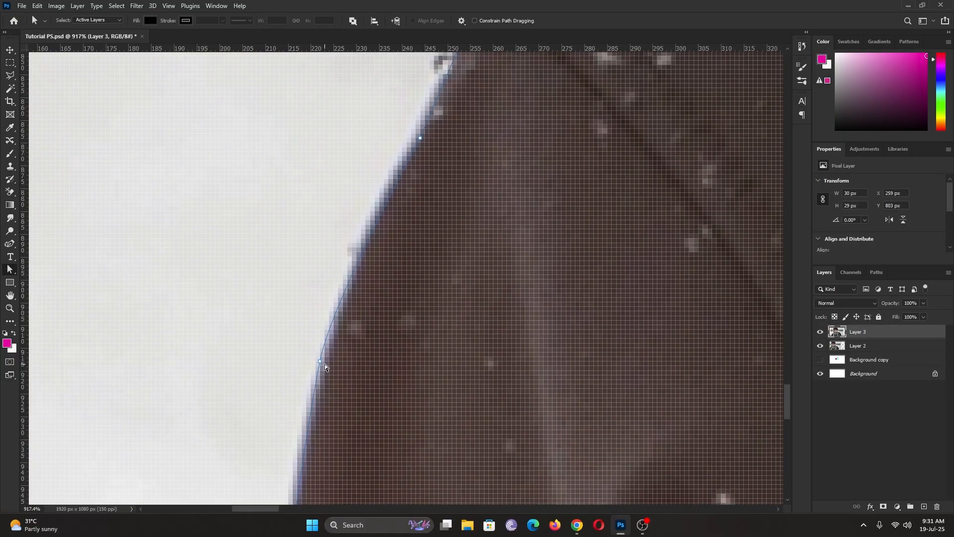
{"action": "left_click", "coordinate": [320, 362]}
{"action": "left_click_drag", "start_coordinate": [321, 365], "coordinate": [324, 366]}
{"action": "left_click_drag", "start_coordinate": [337, 300], "coordinate": [334, 273]}
{"action": "left_click_drag", "start_coordinate": [315, 424], "coordinate": [308, 426]}
{"action": "left_click_drag", "start_coordinate": [394, 306], "coordinate": [389, 252]}
{"action": "scroll", "coordinate": [392, 264], "scroll_direction": "down", "scroll_amount": 10}
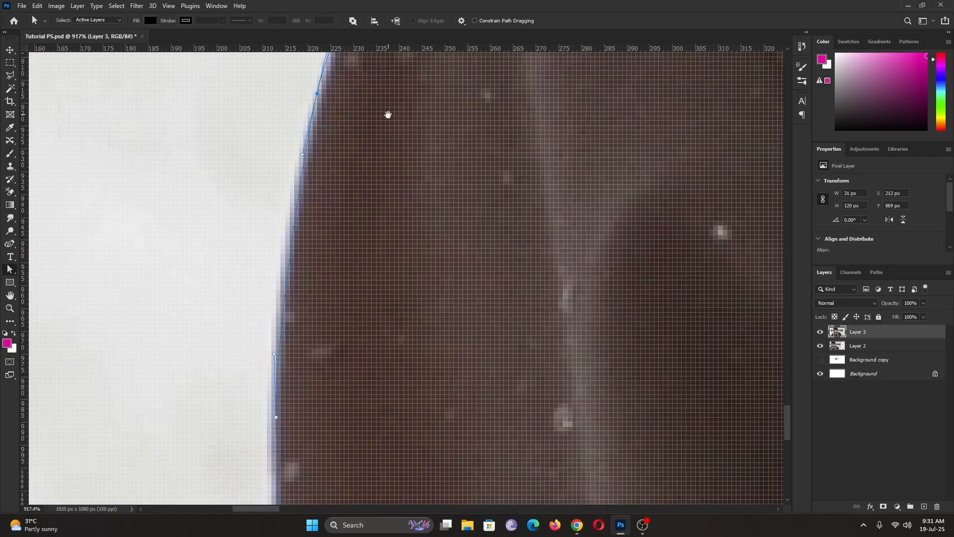
{"action": "scroll", "coordinate": [396, 270], "scroll_direction": "down", "scroll_amount": 2}
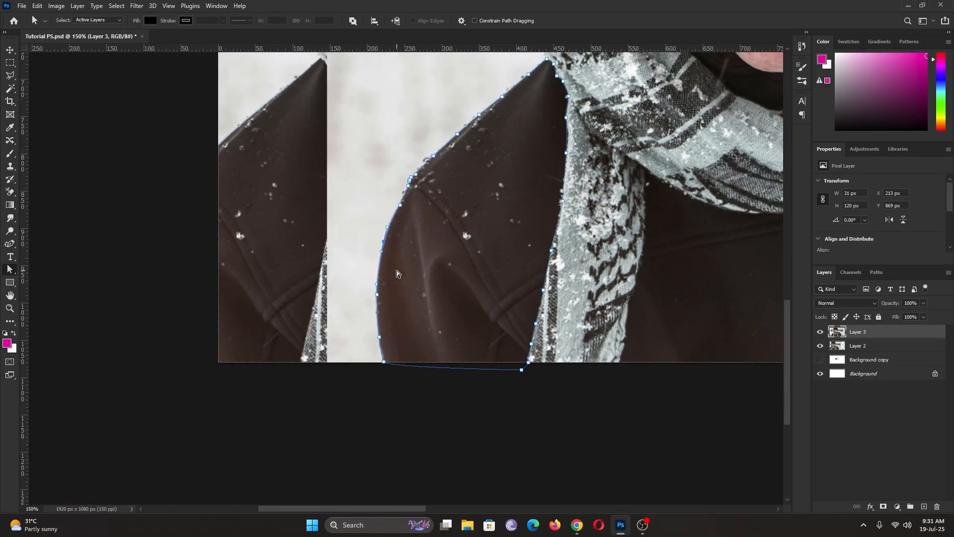
{"action": "scroll", "coordinate": [397, 270], "scroll_direction": "down", "scroll_amount": 1}
{"action": "scroll", "coordinate": [396, 270], "scroll_direction": "up", "scroll_amount": 1}
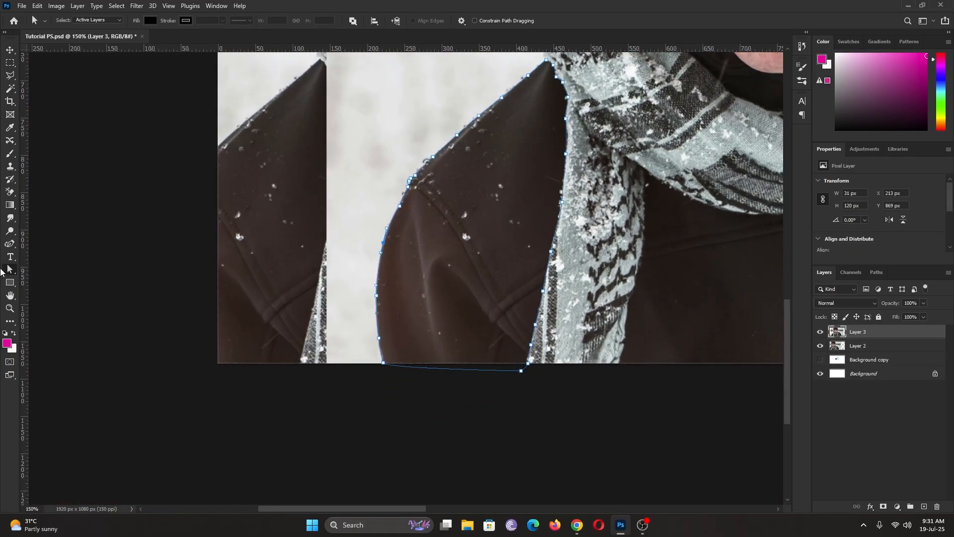
Switch to the Pen Tool and convert the jacket path into a new anti-aliased selection with a 0-pixel feather radius.
{"action": "left_click_drag", "start_coordinate": [10, 243], "coordinate": [73, 246]}
{"action": "left_click_drag", "start_coordinate": [414, 201], "coordinate": [382, 303]}
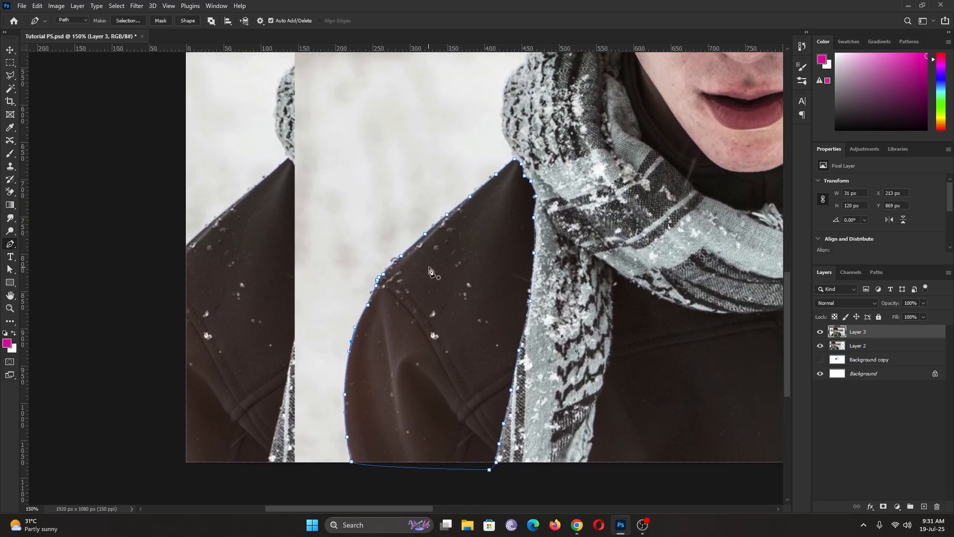
{"action": "right_click", "coordinate": [429, 267]}
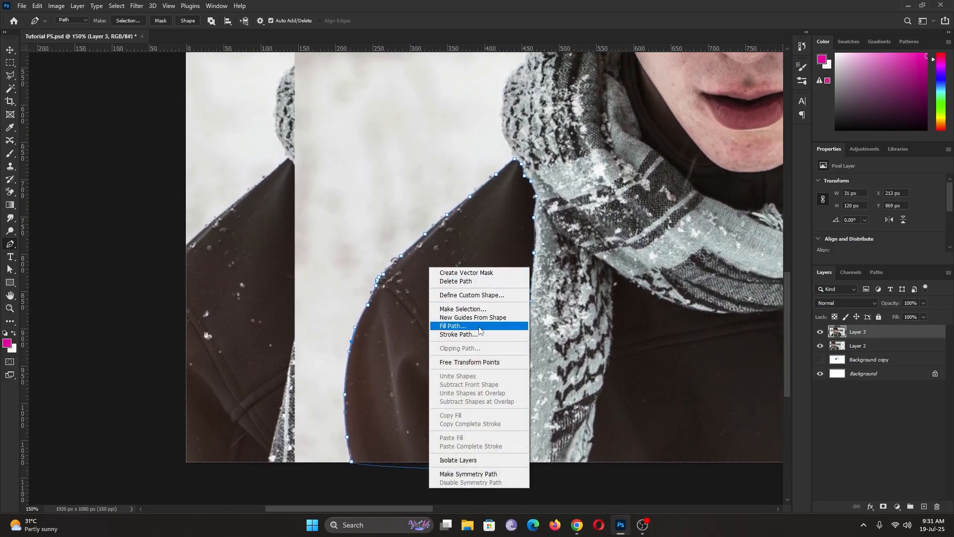
{"action": "left_click", "coordinate": [482, 310]}
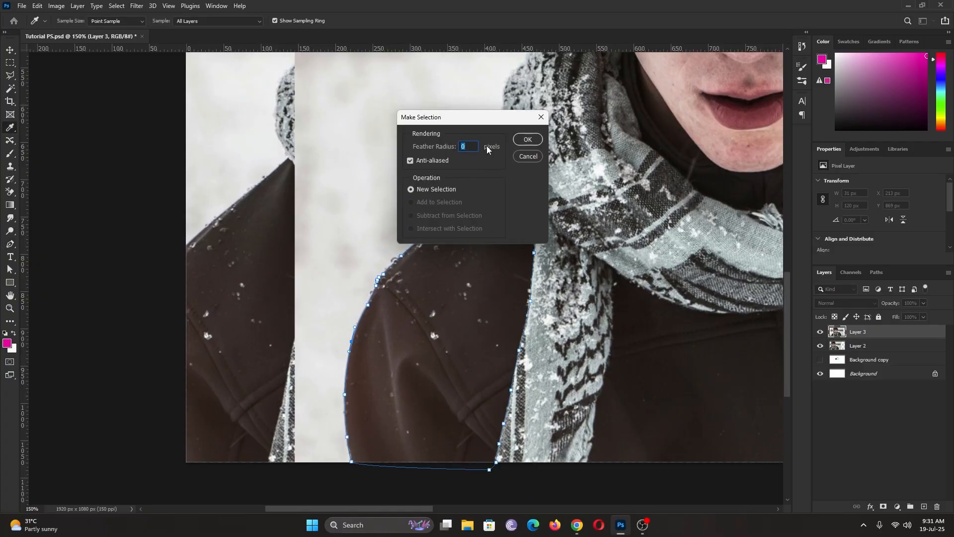
{"action": "left_click", "coordinate": [527, 141]}
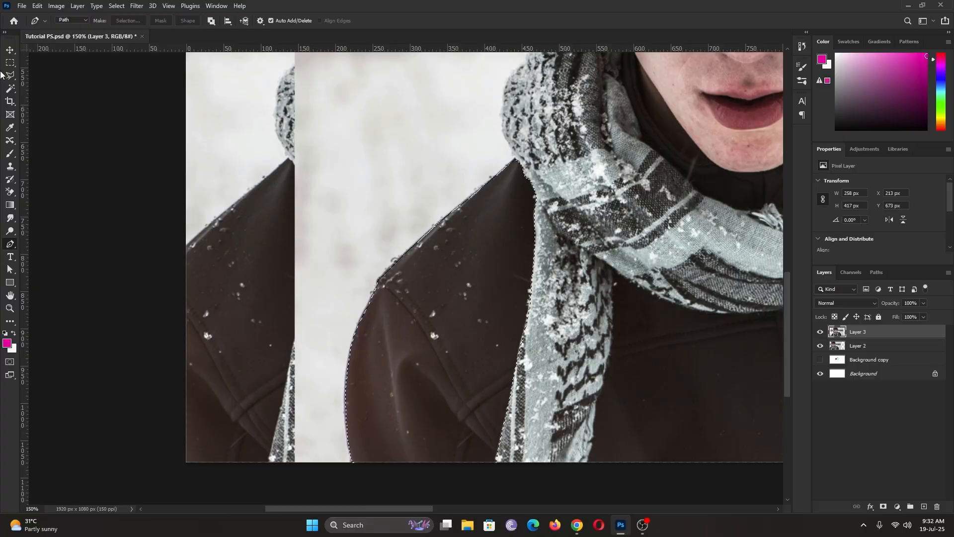
Copy the selected jacket area to a new layer, shift the copy with the Move Tool, and undo both changes.
{"action": "left_click", "coordinate": [7, 51]}
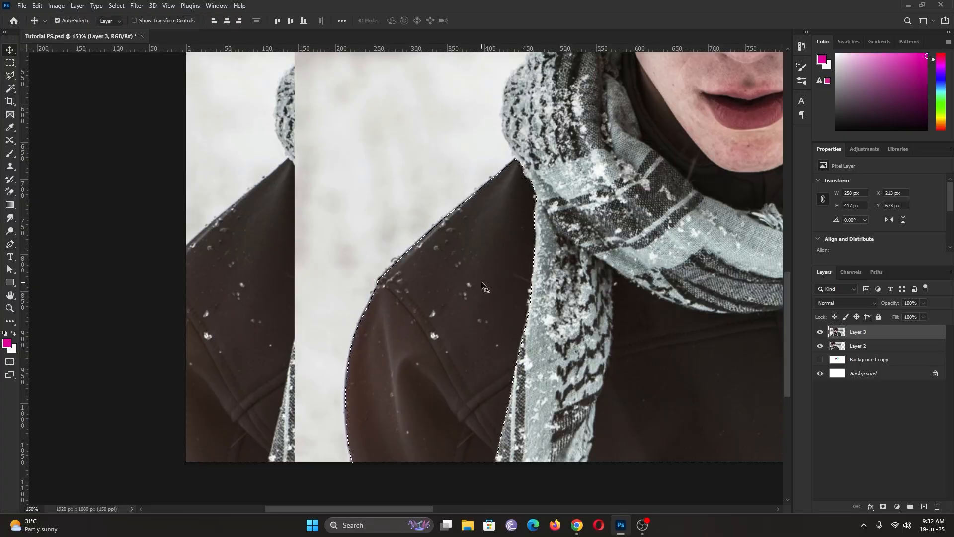
{"action": "key", "text": "ctrl+j"}
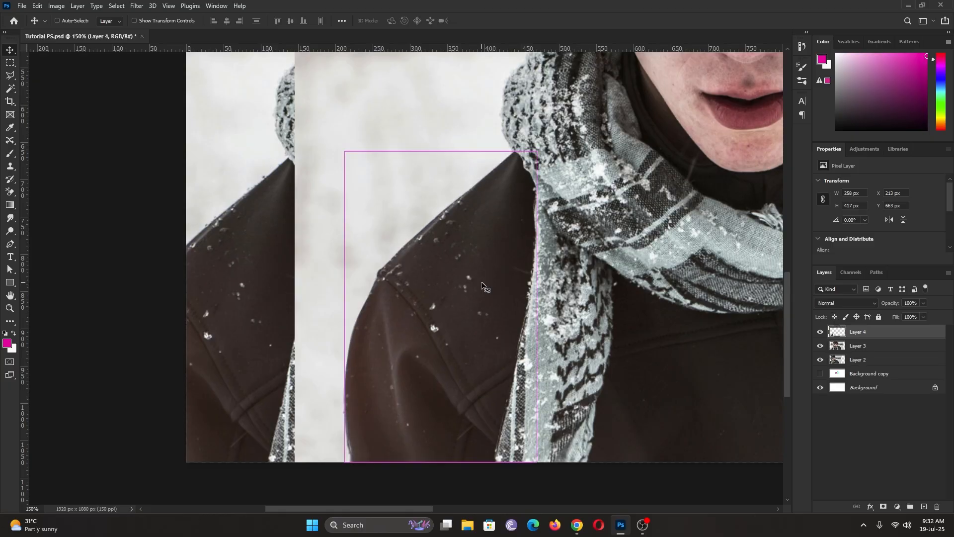
{"action": "mouse_move", "coordinate": [480, 282]}
{"action": "left_mouse_down"}
{"action": "mouse_move", "coordinate": [324, 245]}
{"action": "mouse_move", "coordinate": [445, 258]}
{"action": "mouse_move", "coordinate": [457, 286]}
{"action": "mouse_move", "coordinate": [473, 291]}
{"action": "left_mouse_up"}
{"action": "key", "text": "ctrl+z"}
{"action": "key", "text": "ctrl+z"}
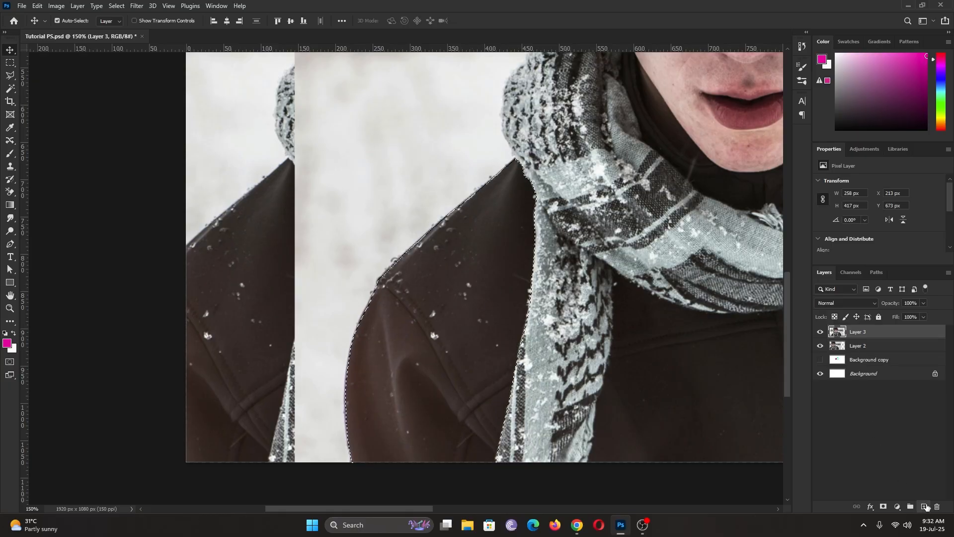
Add an empty layer, try moving the selected area on it, and undo back to the editable jacket path.
{"action": "left_click", "coordinate": [927, 506]}
{"action": "left_click", "coordinate": [454, 300]}
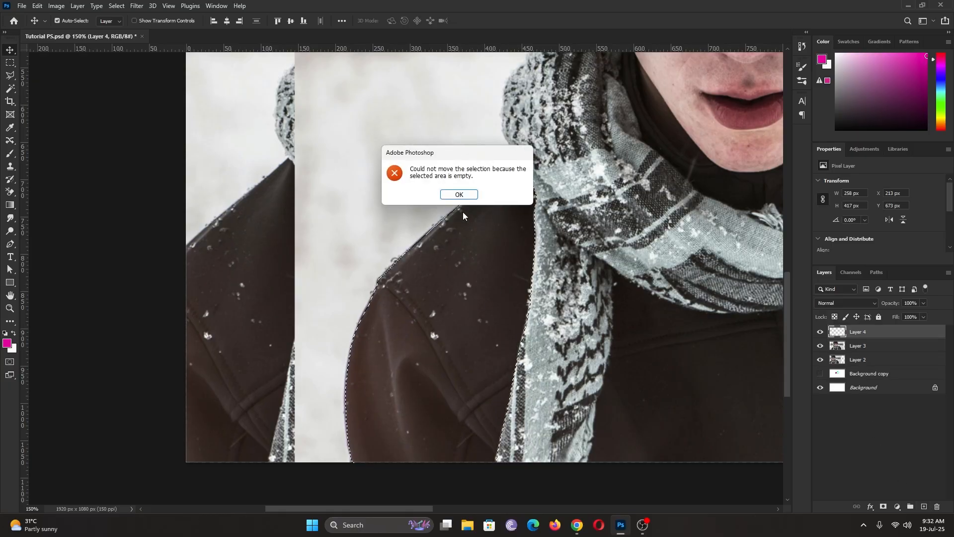
{"action": "left_click", "coordinate": [460, 195]}
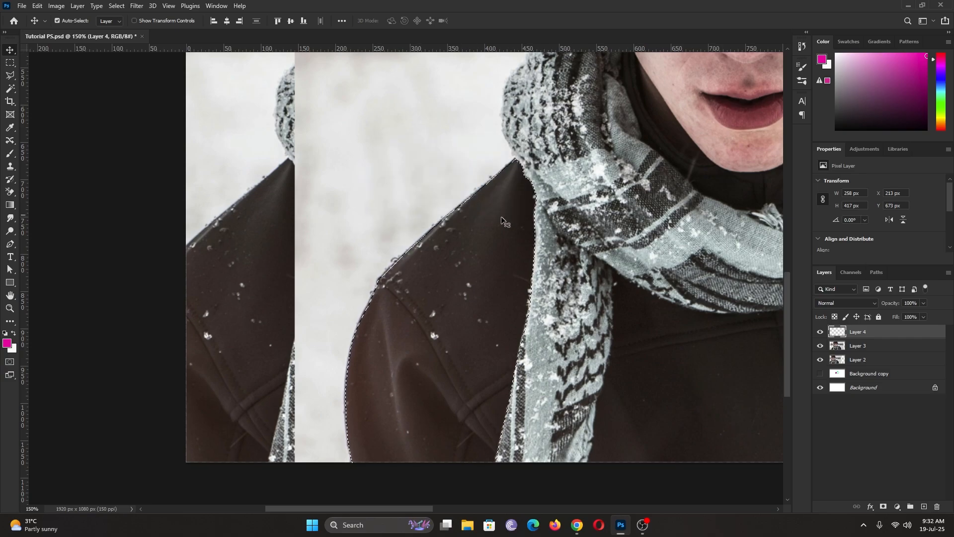
{"action": "key", "text": "ctrl+z"}
{"action": "key", "text": "ctrl+z"}
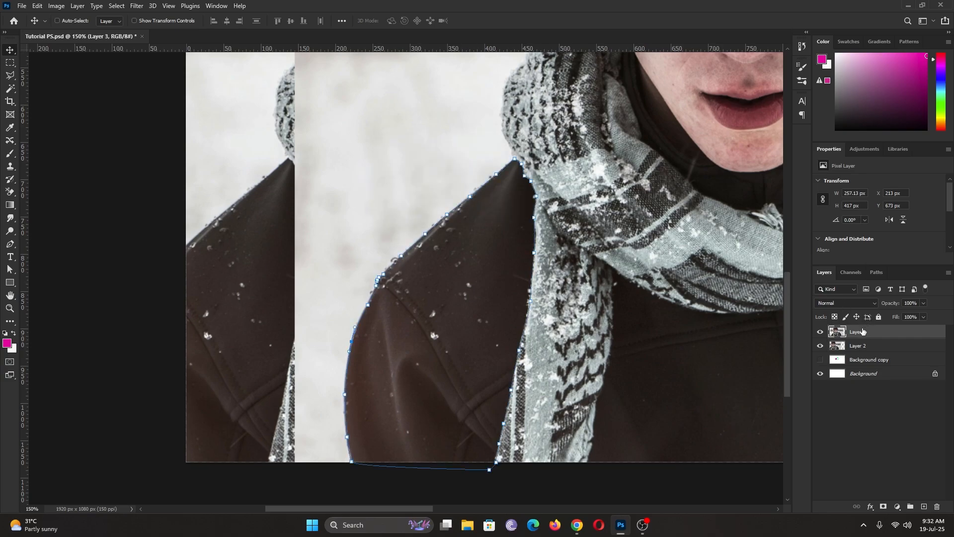
Switch back to the Pen Tool and add a new empty layer above Layer 3.
{"action": "scroll", "coordinate": [445, 291], "scroll_direction": "up", "scroll_amount": 3}
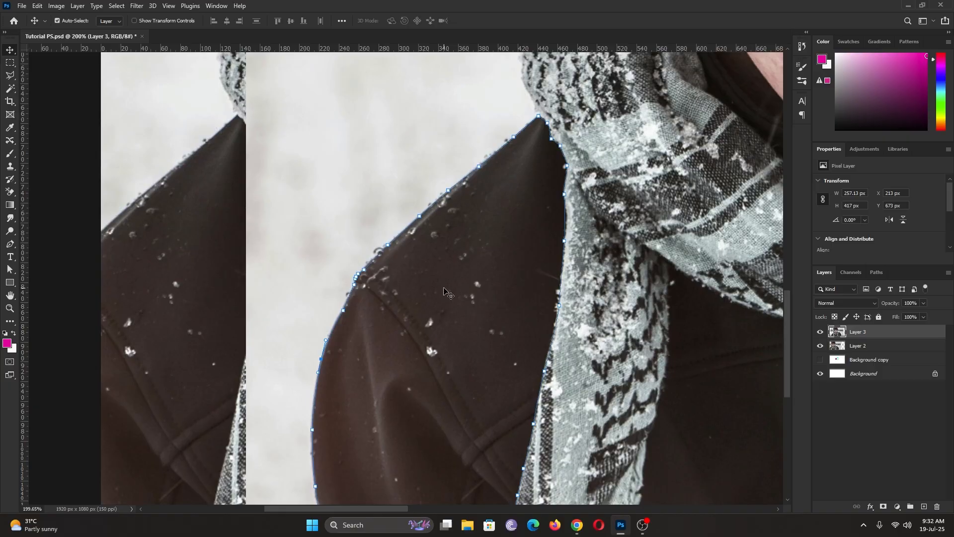
{"action": "scroll", "coordinate": [444, 291], "scroll_direction": "up", "scroll_amount": 6}
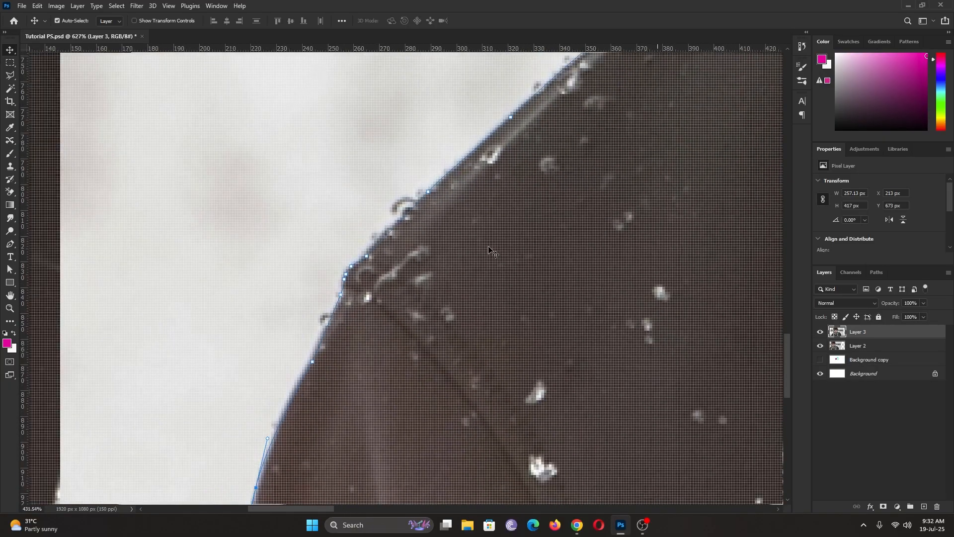
{"action": "scroll", "coordinate": [489, 250], "scroll_direction": "down", "scroll_amount": 10}
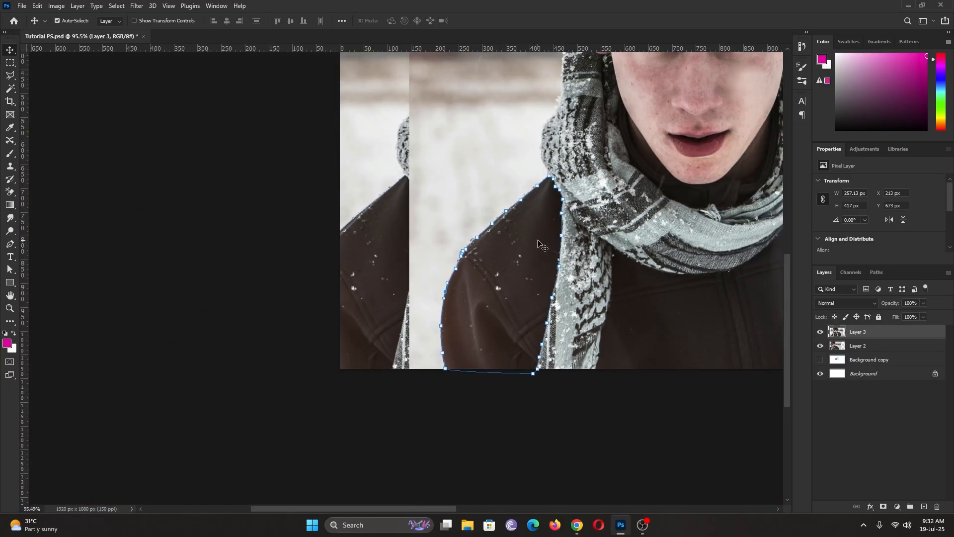
{"action": "scroll", "coordinate": [538, 243], "scroll_direction": "up", "scroll_amount": 2}
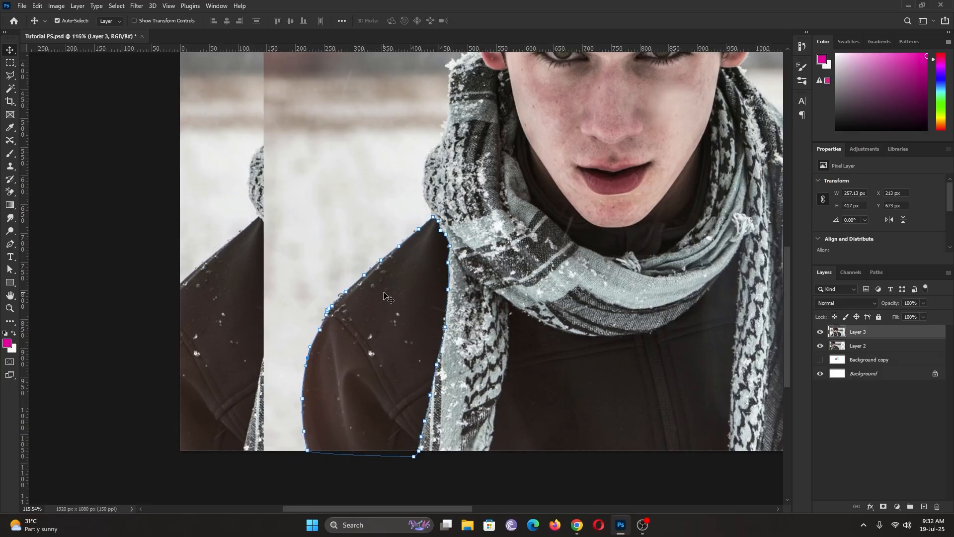
{"action": "right_click", "coordinate": [385, 294]}
{"action": "left_click", "coordinate": [15, 247]}
{"action": "right_click", "coordinate": [384, 309]}
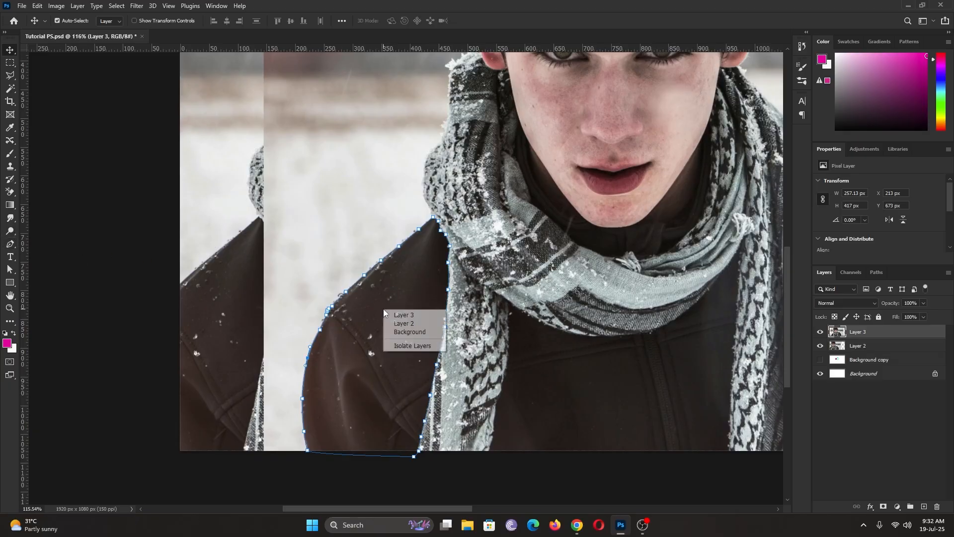
{"action": "left_click", "coordinate": [12, 243]}
{"action": "left_click", "coordinate": [12, 243]}
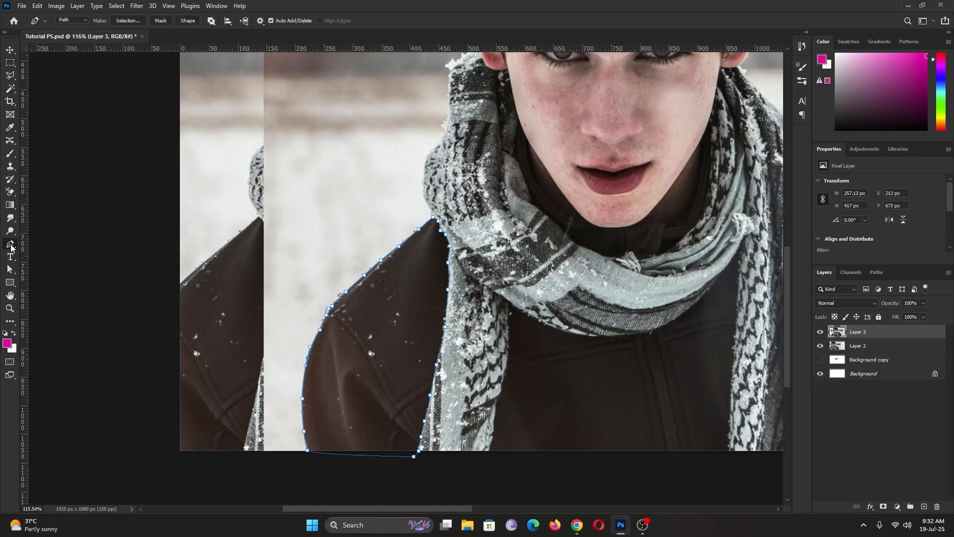
{"action": "right_click", "coordinate": [390, 315]}
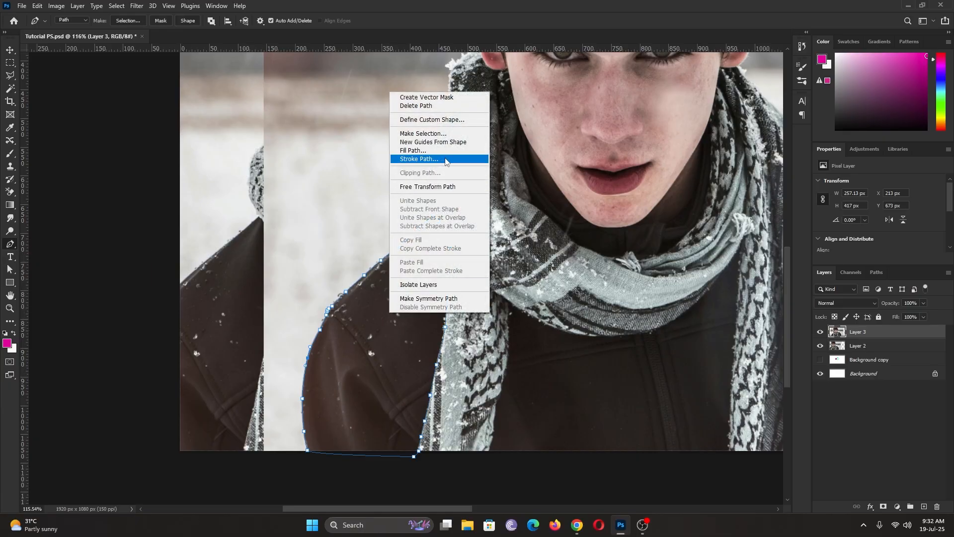
{"action": "left_click", "coordinate": [924, 507]}
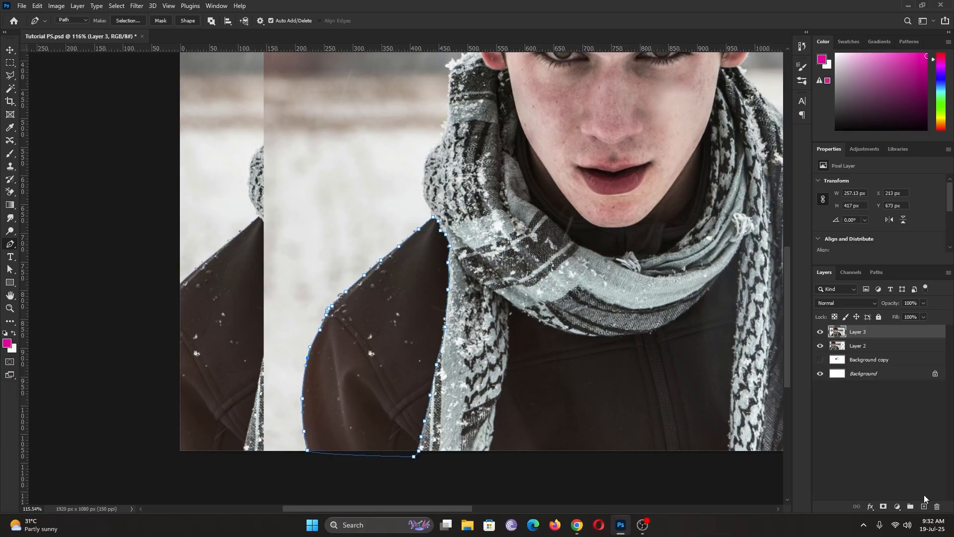
{"action": "left_click", "coordinate": [925, 507]}
Fill the jacket path on the new layer with yellow #ffea00, using Normal mode at 100% opacity.
{"action": "right_click", "coordinate": [374, 332]}
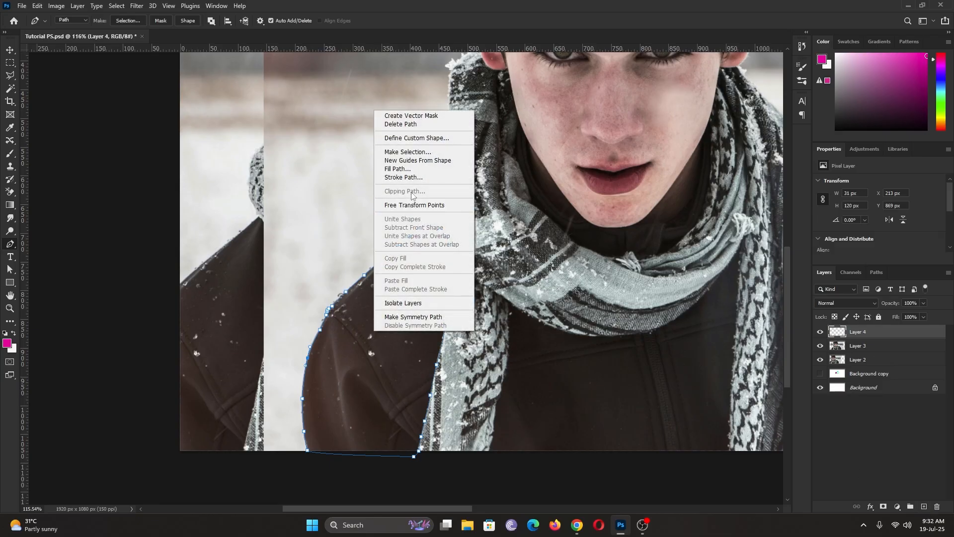
{"action": "left_click", "coordinate": [427, 171]}
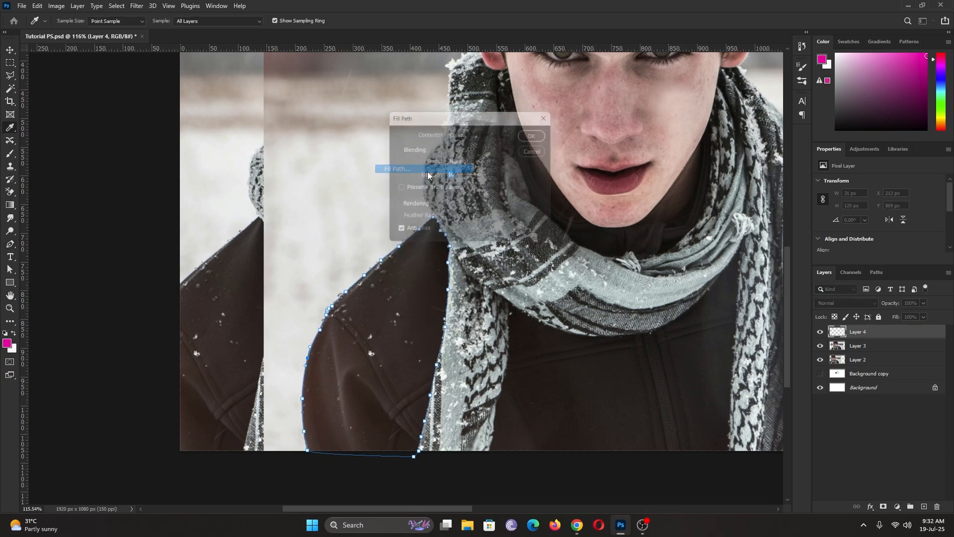
{"action": "left_click", "coordinate": [476, 137]}
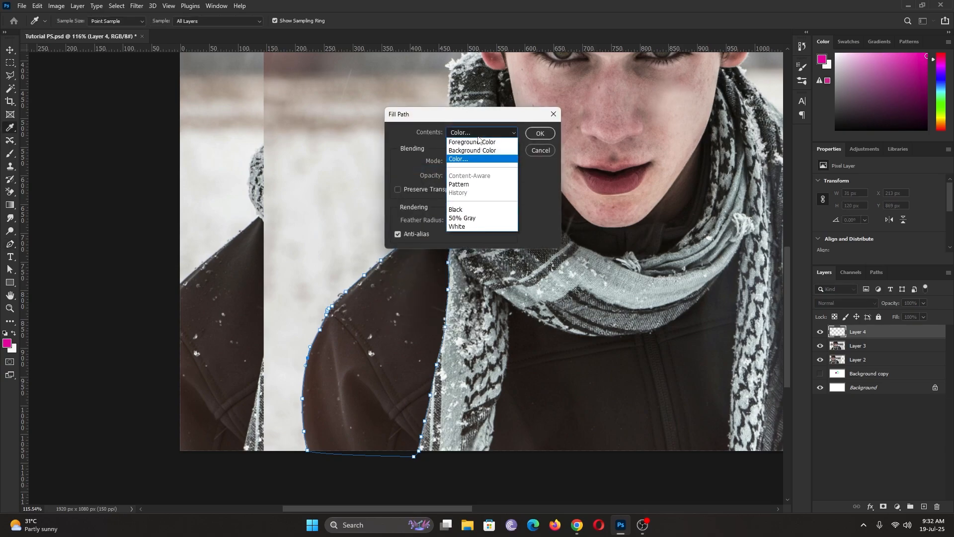
{"action": "left_click", "coordinate": [480, 162]}
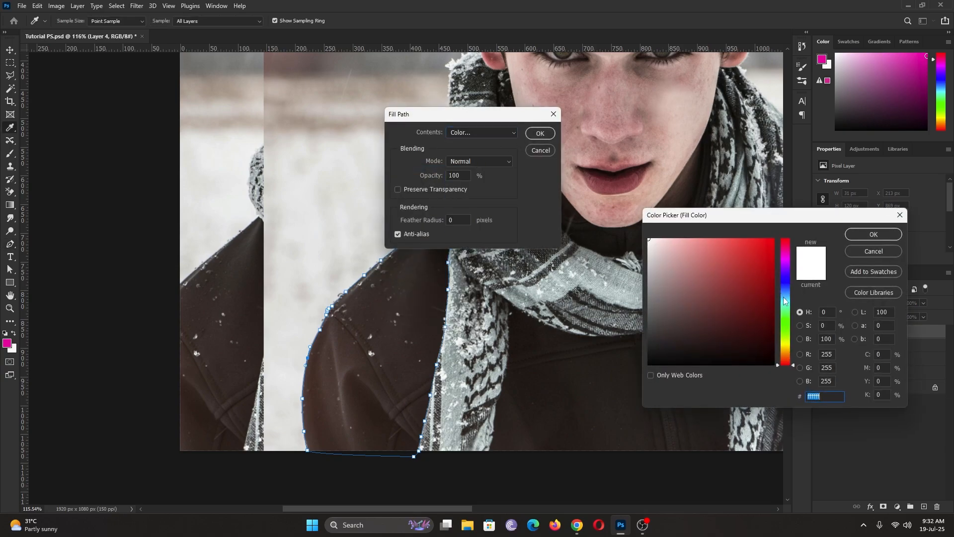
{"action": "left_click_drag", "start_coordinate": [786, 298], "coordinate": [787, 348]}
{"action": "left_click", "coordinate": [771, 242]}
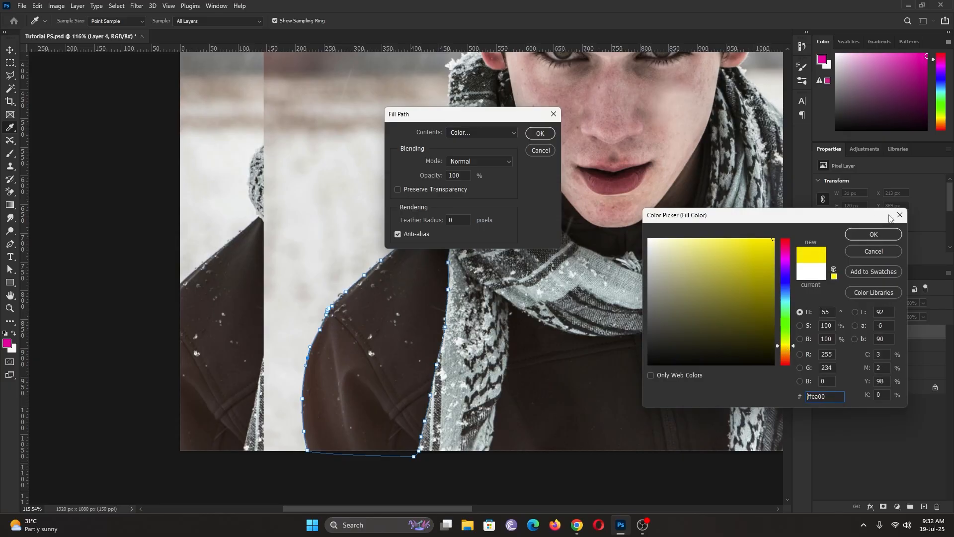
{"action": "left_click", "coordinate": [894, 237]}
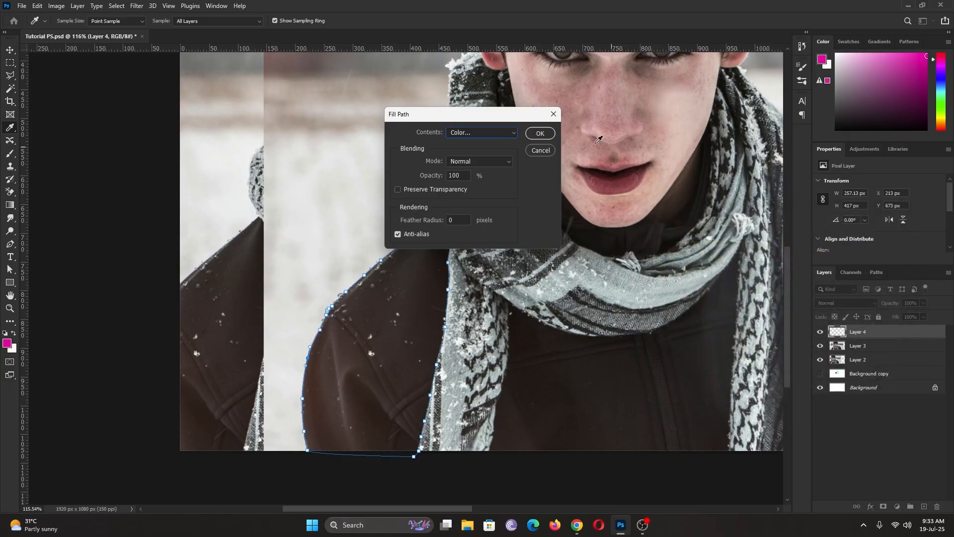
{"action": "left_click", "coordinate": [538, 133]}
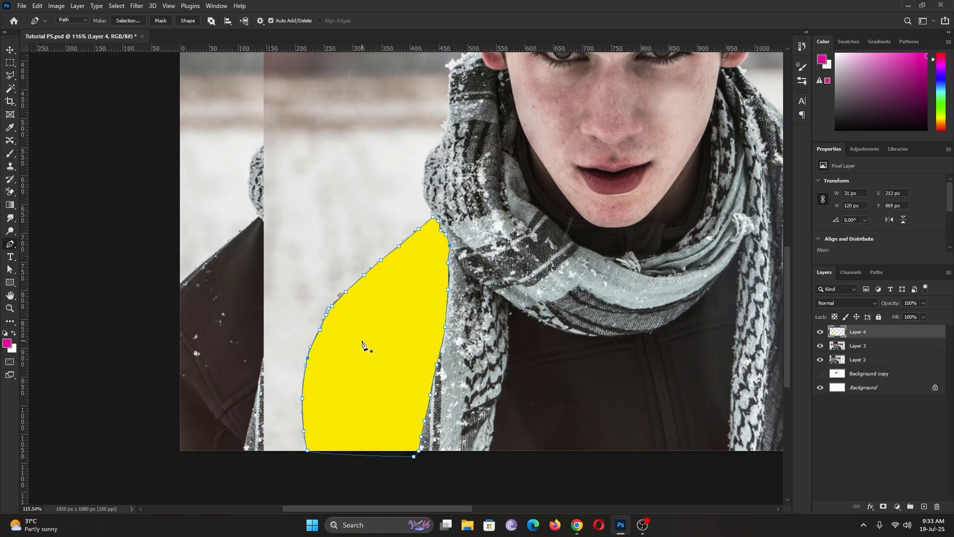
Lower the yellow fill layer's opacity to 30%, and toggle its visibility off and on to compare the jacket.
{"action": "scroll", "coordinate": [363, 345], "scroll_direction": "down", "scroll_amount": 4}
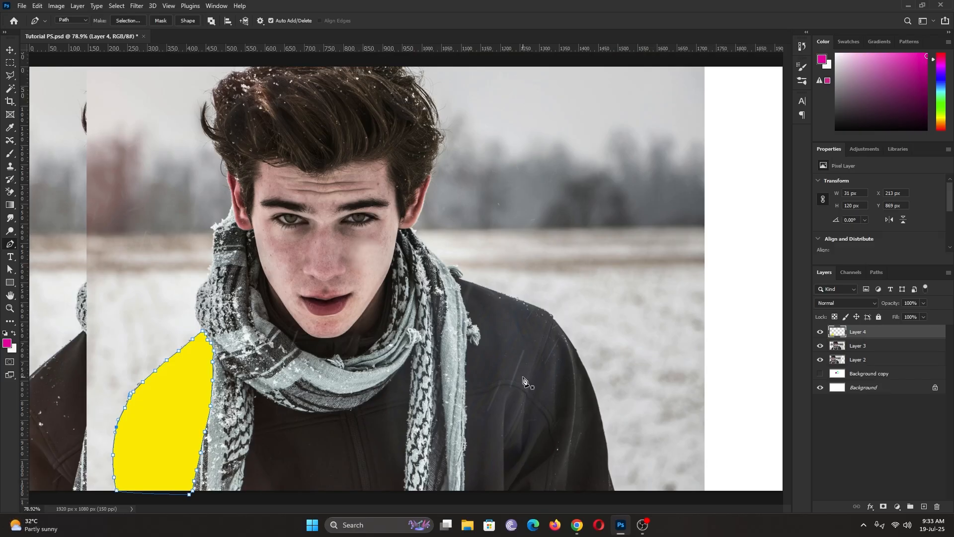
{"action": "left_click", "coordinate": [923, 303]}
{"action": "left_click_drag", "start_coordinate": [926, 314], "coordinate": [894, 316]}
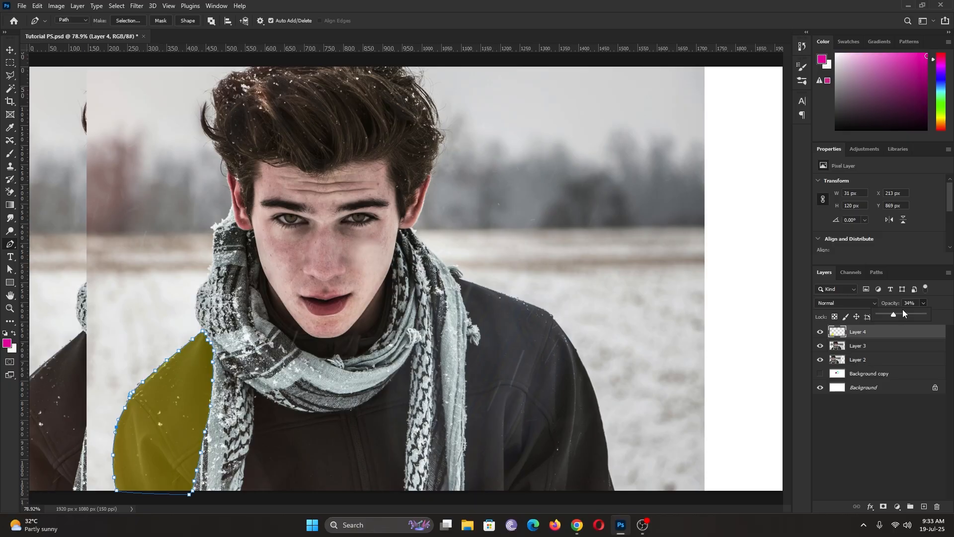
{"action": "mouse_move", "coordinate": [894, 314]}
{"action": "left_mouse_down"}
{"action": "mouse_move", "coordinate": [902, 315]}
{"action": "mouse_move", "coordinate": [893, 315]}
{"action": "left_mouse_up"}
{"action": "left_click", "coordinate": [883, 417]}
{"action": "left_click", "coordinate": [899, 336]}
{"action": "left_click", "coordinate": [820, 332]}
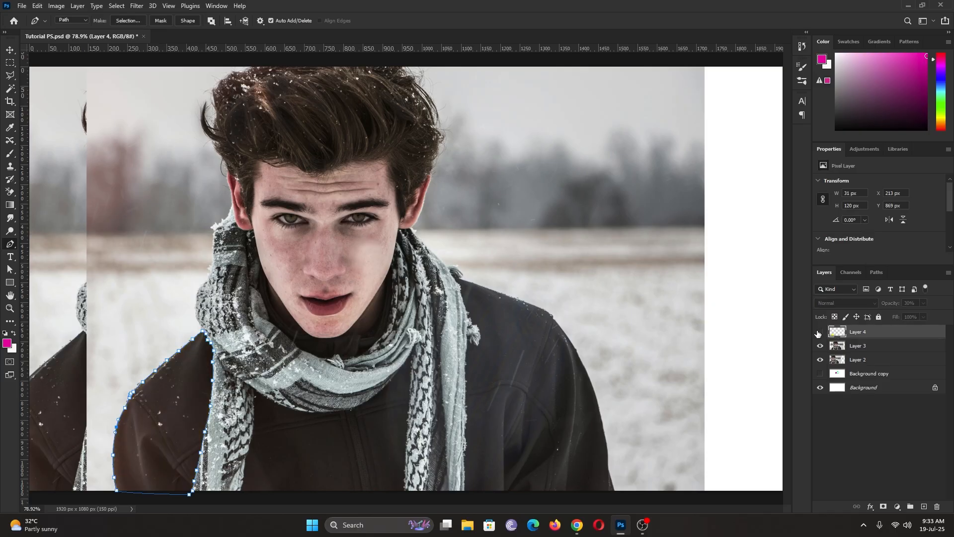
{"action": "left_click", "coordinate": [820, 332]}
Dismiss the active path outline around the yellow jacket fill.
{"action": "scroll", "coordinate": [139, 466], "scroll_direction": "up", "scroll_amount": 3}
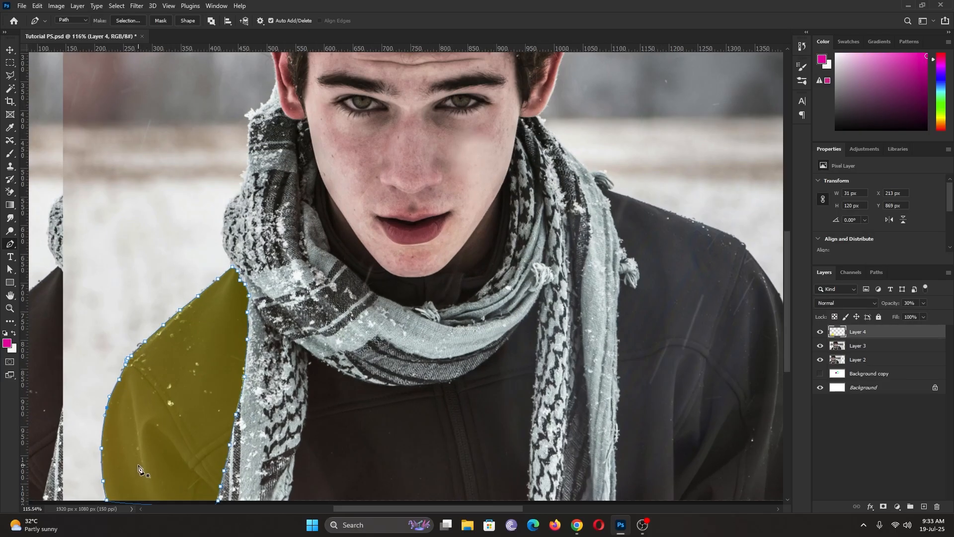
{"action": "scroll", "coordinate": [139, 466], "scroll_direction": "up", "scroll_amount": 2}
{"action": "left_click_drag", "start_coordinate": [308, 393], "coordinate": [395, 328]}
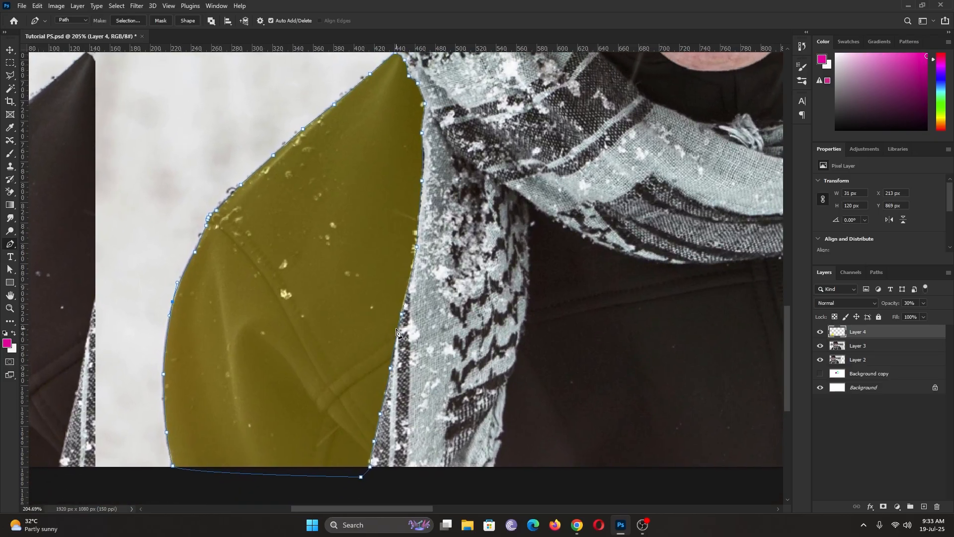
{"action": "key", "text": "Escape"}
{"action": "key", "text": "Escape"}
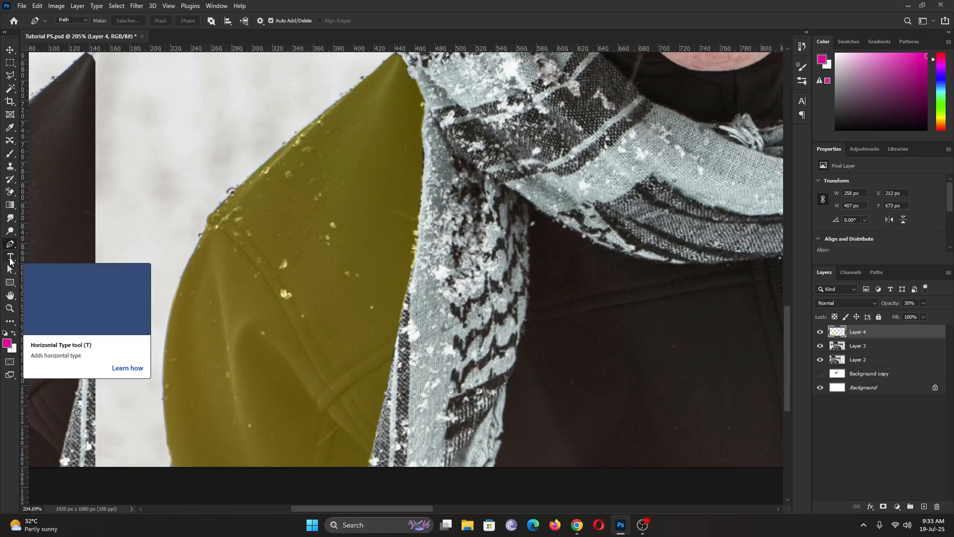
Hide Layer 4, Layer 3 and Layer 2 so only the white Background shows.
{"action": "left_click", "coordinate": [820, 332]}
{"action": "left_click", "coordinate": [820, 346]}
{"action": "left_click", "coordinate": [821, 359]}
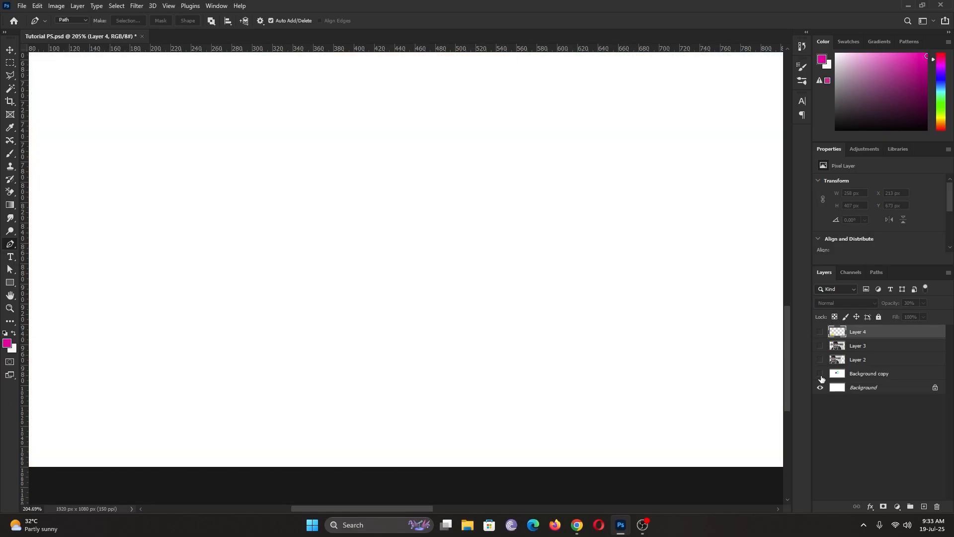
Activate the Horizontal Type Tool for adding text on the blank canvas.
{"action": "scroll", "coordinate": [215, 261], "scroll_direction": "down", "scroll_amount": 3}
{"action": "scroll", "coordinate": [215, 261], "scroll_direction": "down", "scroll_amount": 2}
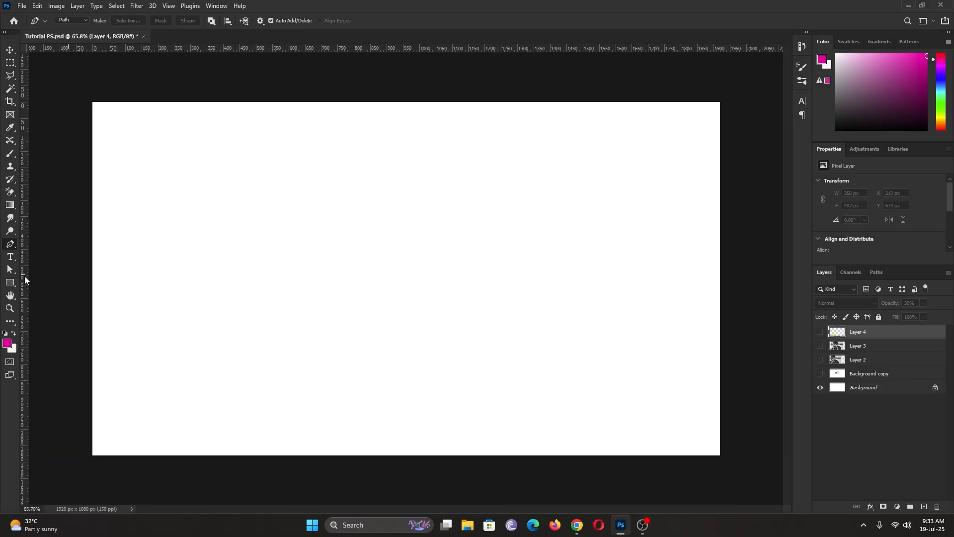
{"action": "right_click", "coordinate": [12, 255]}
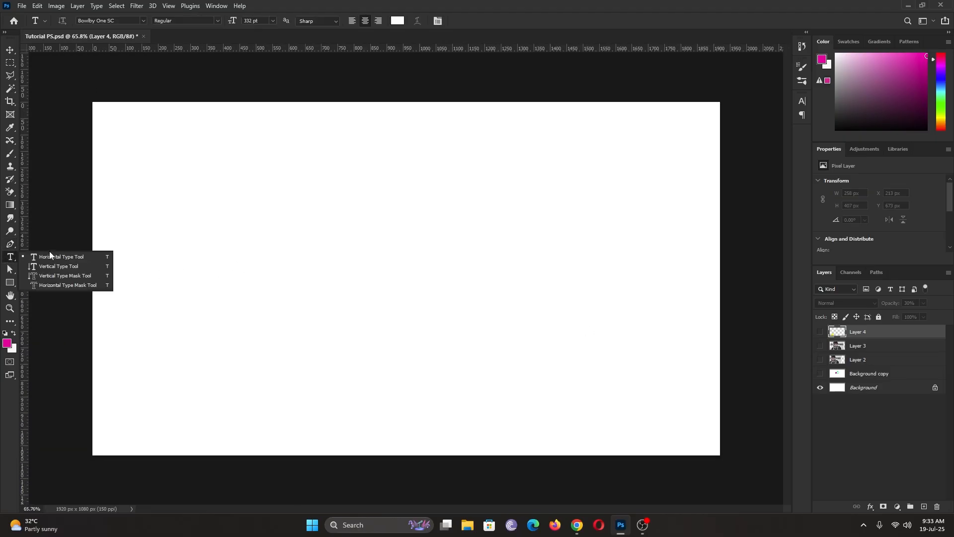
{"action": "left_click", "coordinate": [42, 257]}
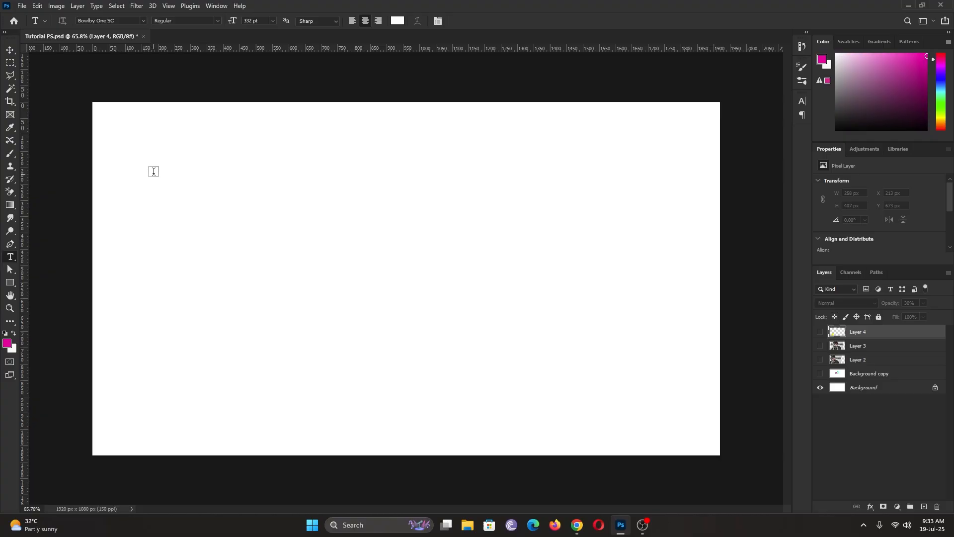
Create a horizontal text box about 1511 × 298 px across the upper canvas with black (000000) as its text colour.
{"action": "left_click_drag", "start_coordinate": [166, 158], "coordinate": [660, 255]}
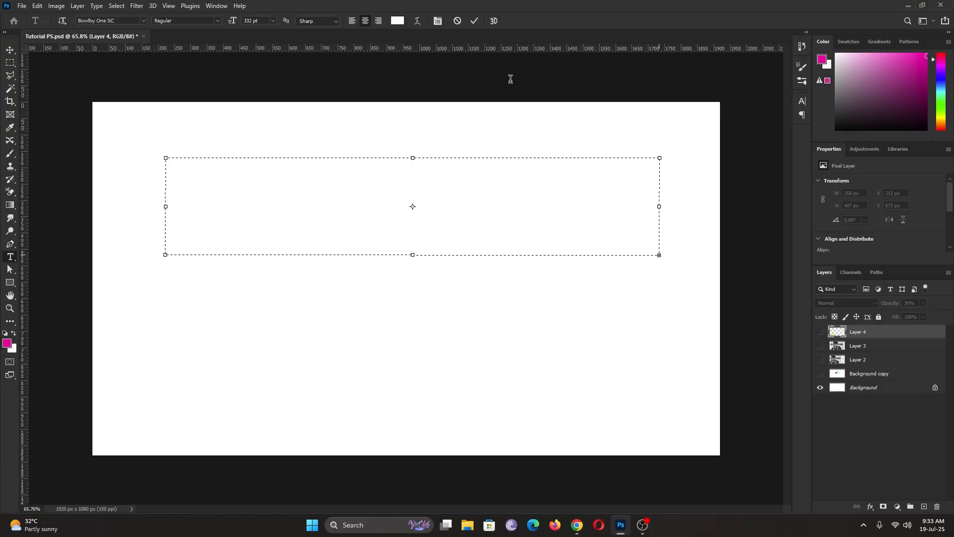
{"action": "left_click", "coordinate": [399, 19]}
{"action": "type", "text": "000000"}
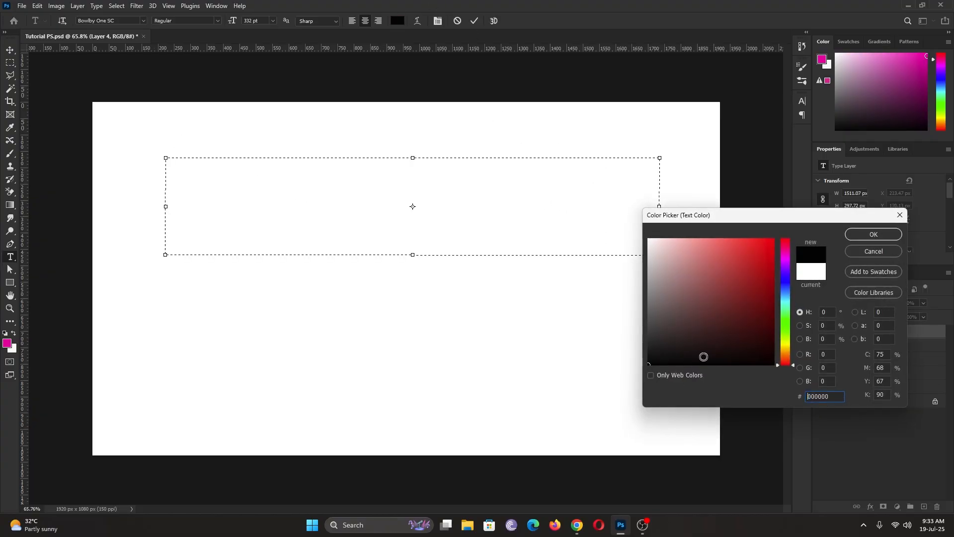
{"action": "left_click", "coordinate": [872, 235]}
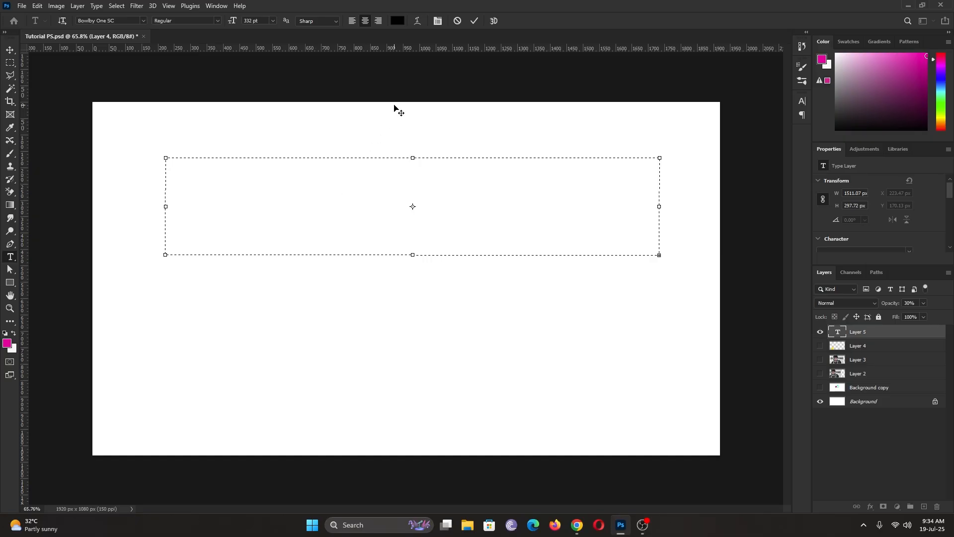
Enter "Photoshop" in the text box and reduce its font size to 64 pt.
{"action": "key", "text": "ctrl"}
{"action": "left_click_drag", "start_coordinate": [235, 22], "coordinate": [98, 28]}
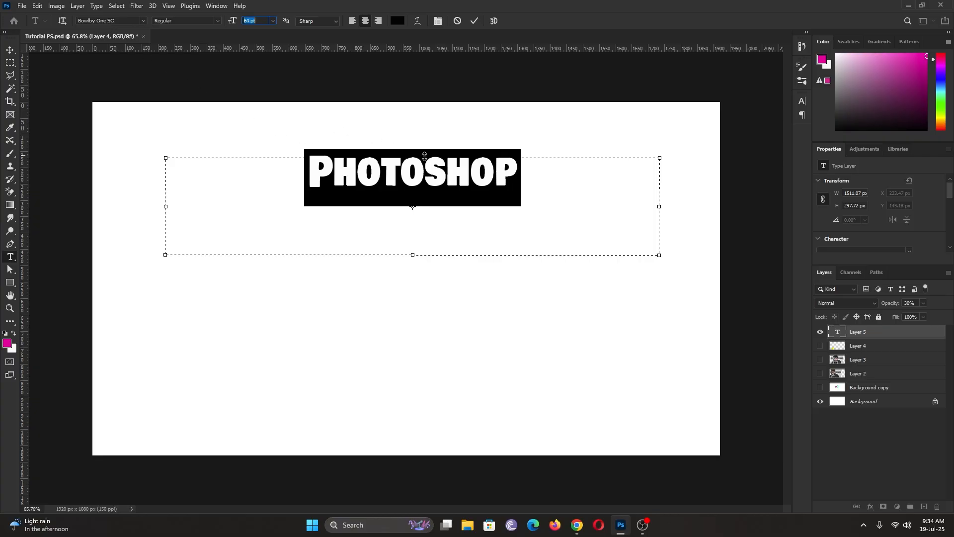
{"action": "left_click", "coordinate": [545, 169]}
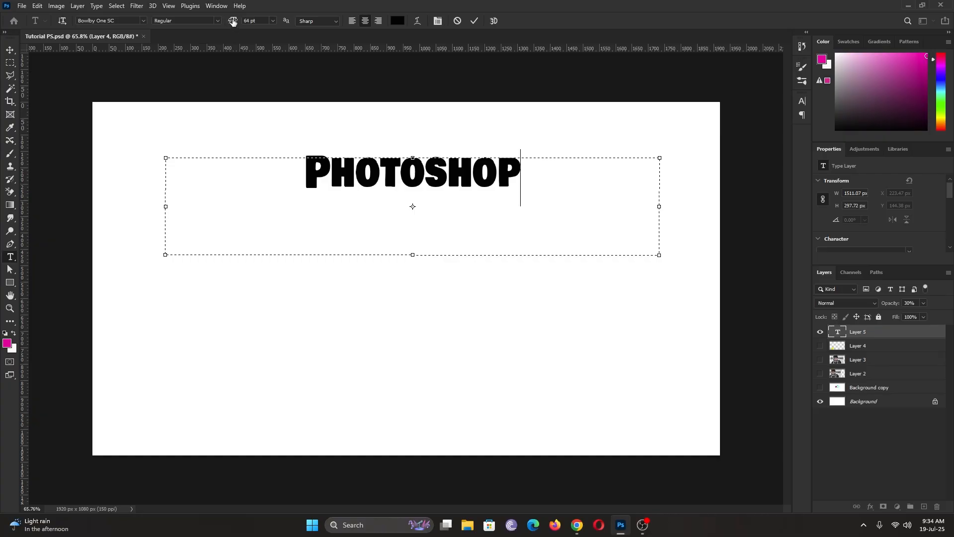
Increase the font size of the whole word "Photoshop" to 67 pt.
{"action": "left_click_drag", "start_coordinate": [233, 23], "coordinate": [241, 22]}
{"action": "left_click_drag", "start_coordinate": [532, 163], "coordinate": [178, 149]}
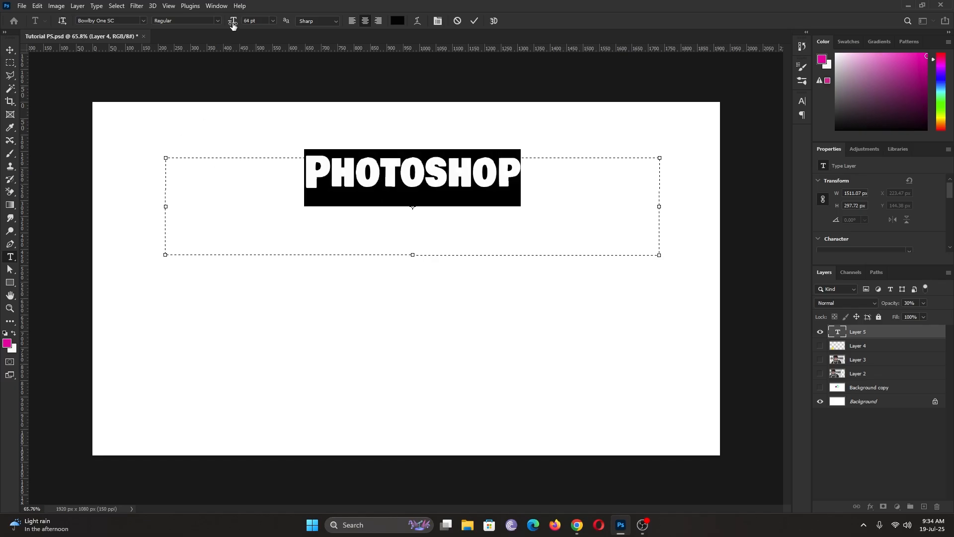
{"action": "mouse_move", "coordinate": [232, 25]}
{"action": "left_mouse_down"}
{"action": "mouse_move", "coordinate": [250, 27]}
{"action": "mouse_move", "coordinate": [234, 25]}
{"action": "left_mouse_up"}
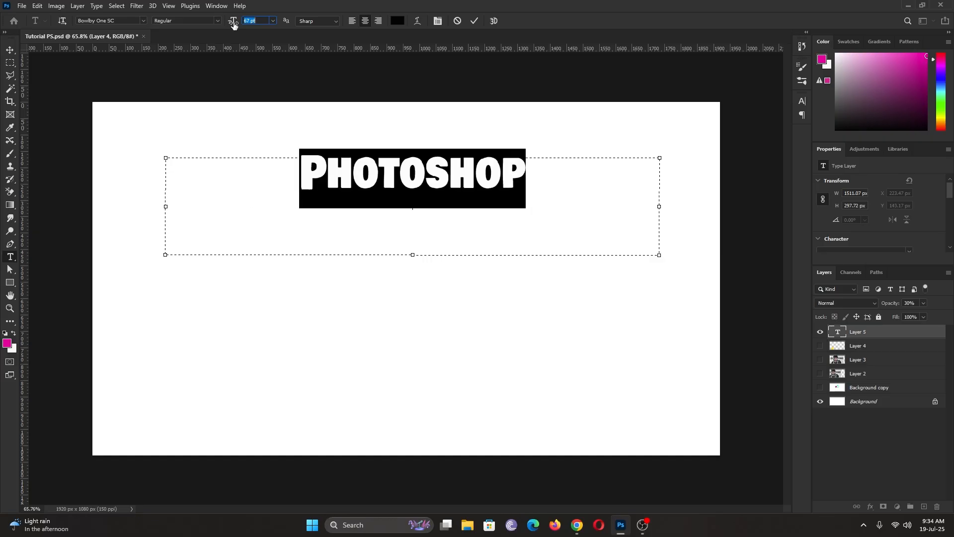
{"action": "left_click", "coordinate": [557, 175]}
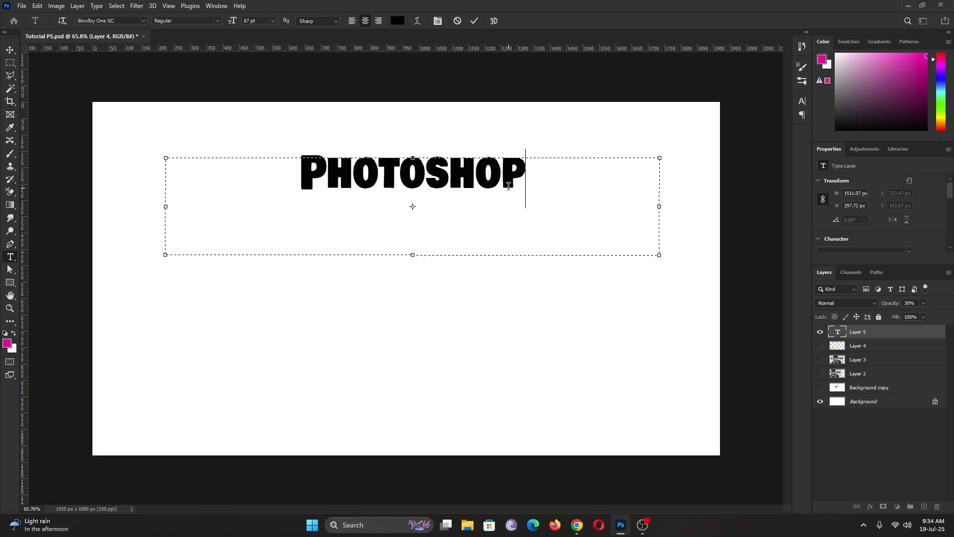
Try recolouring the selected "Photoshop" text to white, with the hue shifted to 181°.
{"action": "left_click_drag", "start_coordinate": [548, 196], "coordinate": [52, 193]}
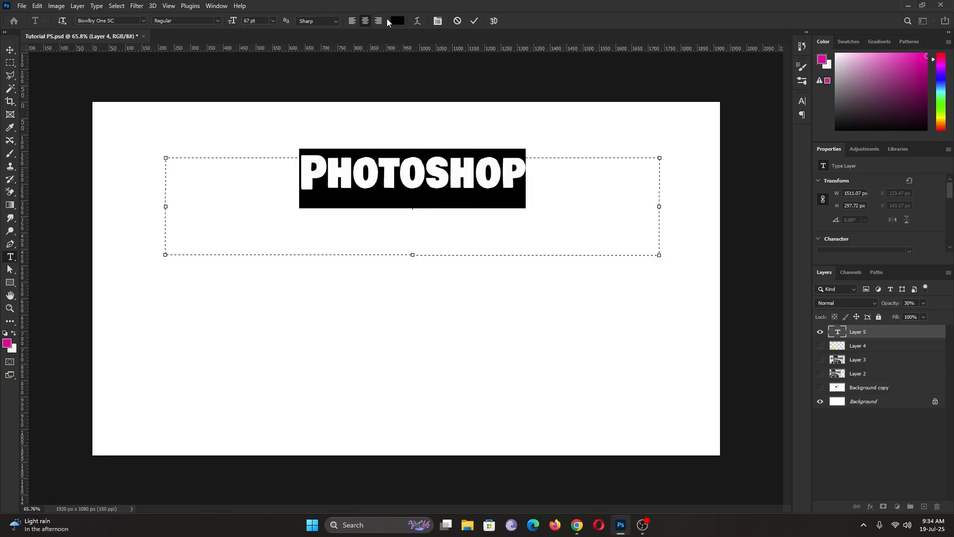
{"action": "left_click", "coordinate": [396, 21]}
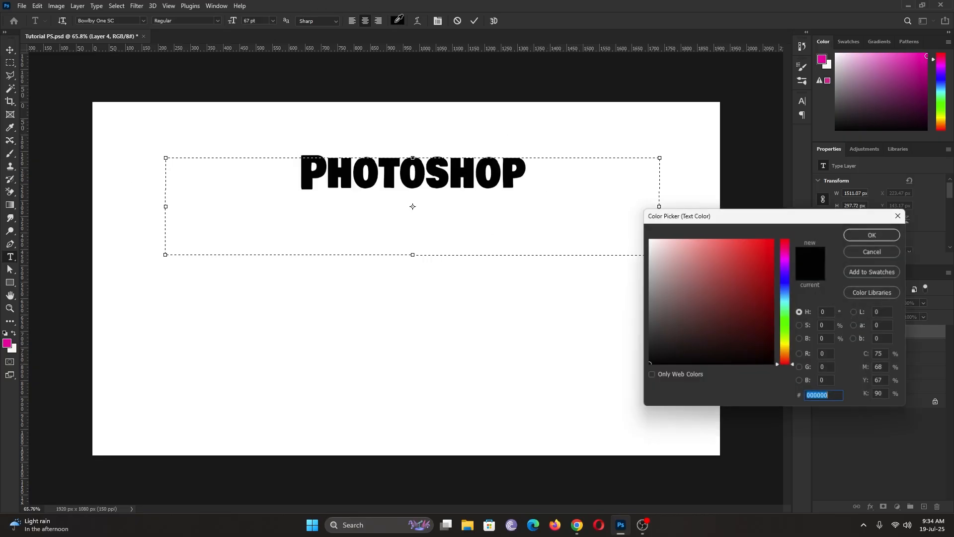
{"action": "left_click", "coordinate": [871, 235]}
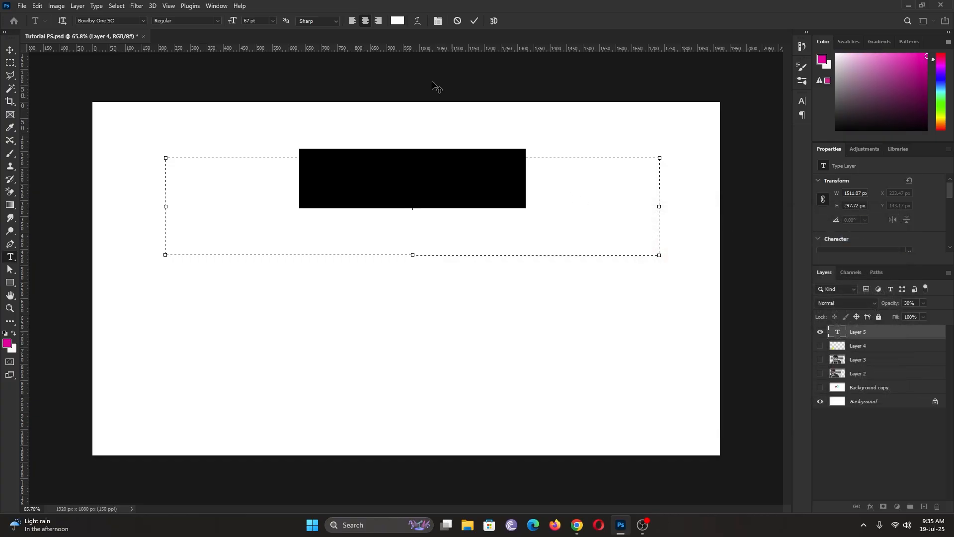
{"action": "left_click", "coordinate": [400, 20]}
{"action": "left_click", "coordinate": [790, 308]}
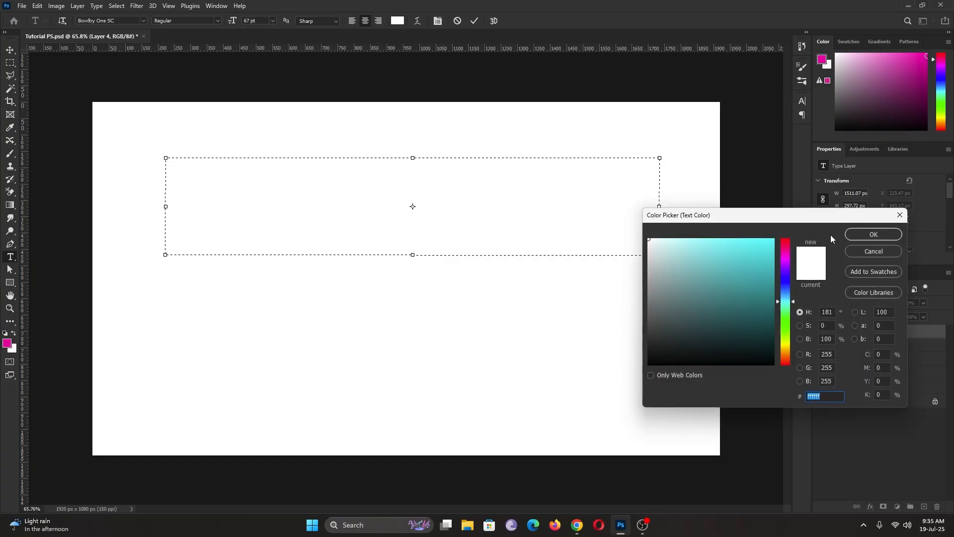
{"action": "left_click", "coordinate": [855, 231]}
{"action": "left_click", "coordinate": [586, 191]}
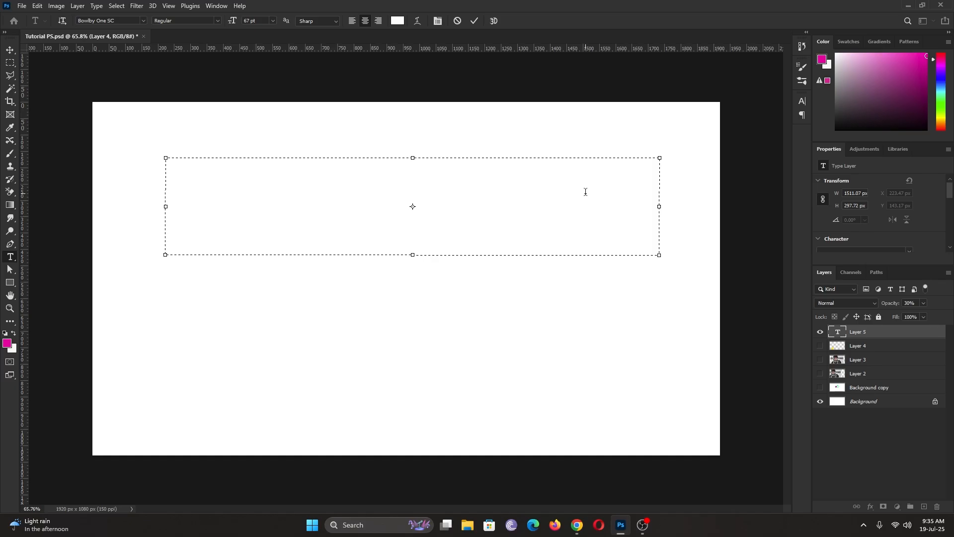
Recolour the whole "Photoshop" text to red c32525 and commit the text layer.
{"action": "left_click_drag", "start_coordinate": [586, 192], "coordinate": [146, 161]}
{"action": "left_click", "coordinate": [403, 22]}
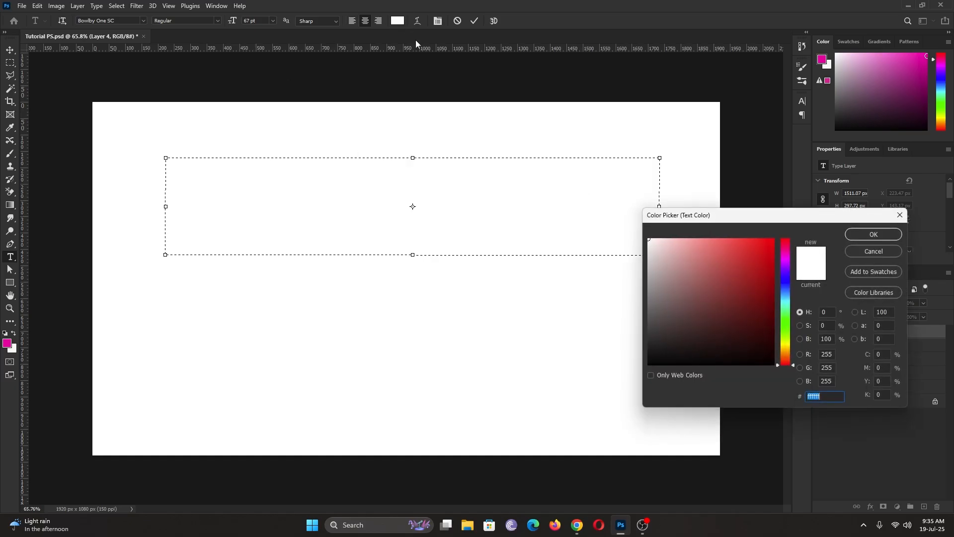
{"action": "left_click", "coordinate": [750, 268]}
{"action": "left_click", "coordinate": [847, 233]}
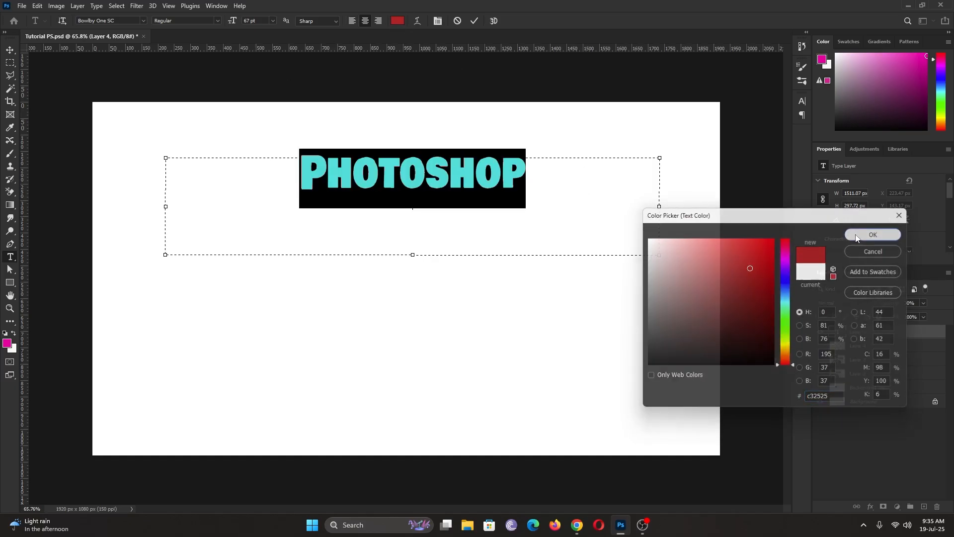
{"action": "left_click", "coordinate": [591, 181]}
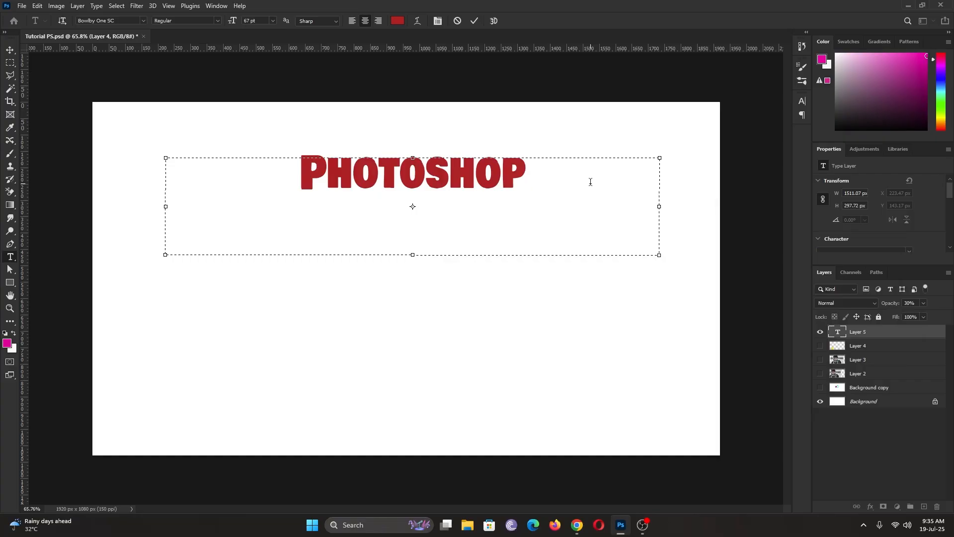
{"action": "left_click", "coordinate": [472, 23]}
Add the text "PHOTOSHOP" with the Vertical Type Tool in a box about 324 × 914 px beside the red heading.
{"action": "right_click", "coordinate": [9, 257]}
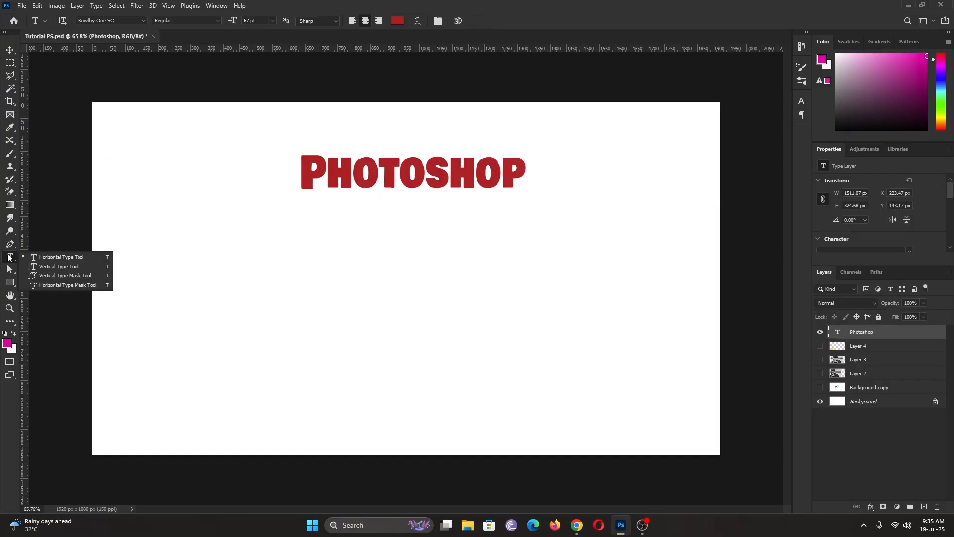
{"action": "left_click", "coordinate": [59, 267]}
{"action": "left_click_drag", "start_coordinate": [132, 142], "coordinate": [238, 441]}
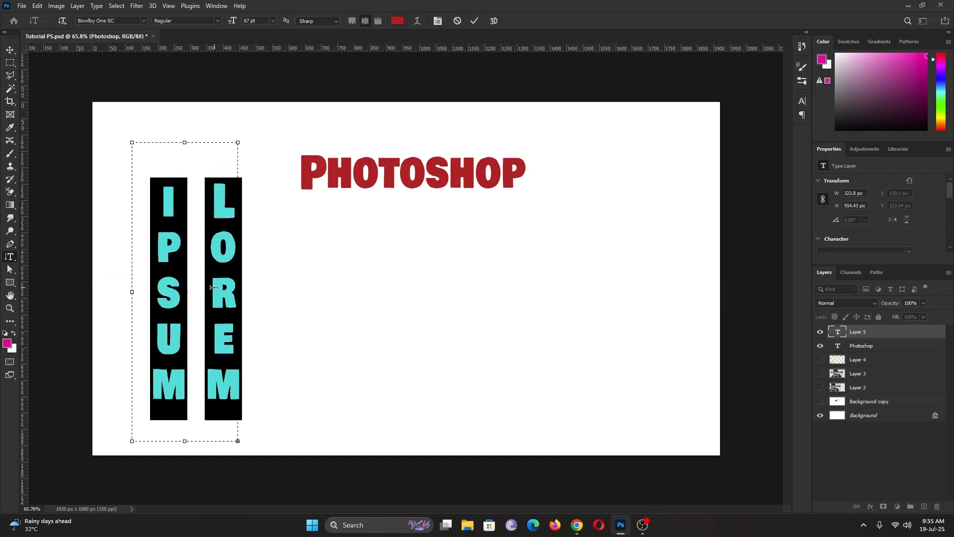
{"action": "type", "text": "PH"}
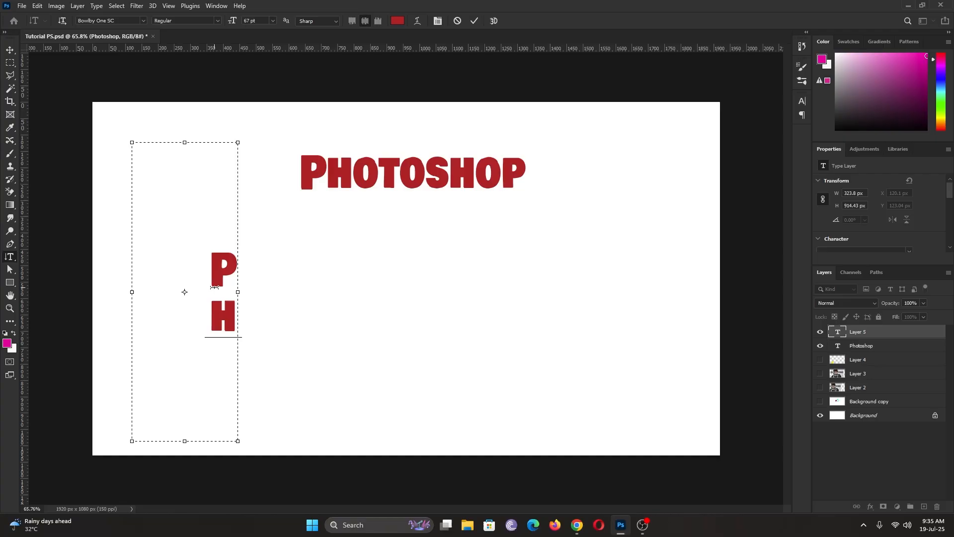
{"action": "type", "text": "OTO"}
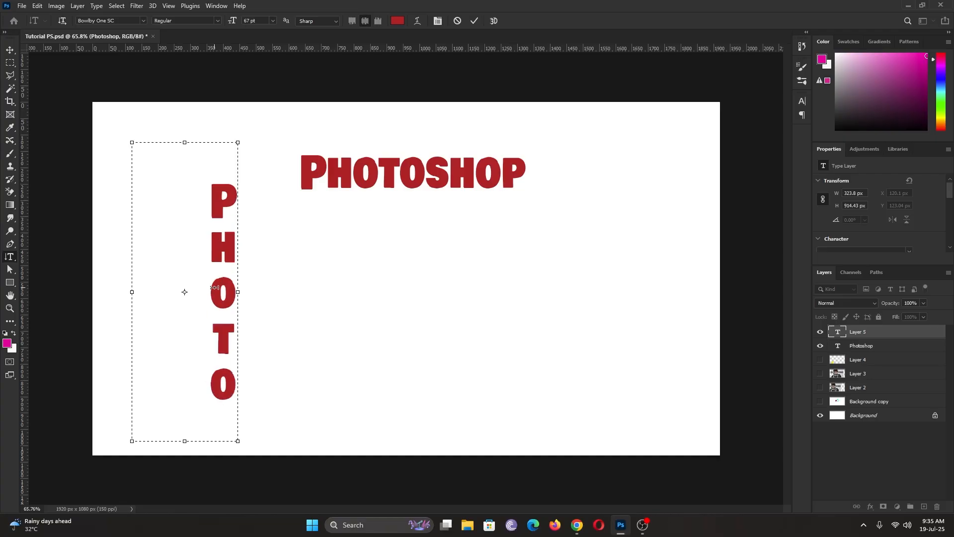
{"action": "type", "text": "S"}
{"action": "key", "text": "Return"}
{"action": "type", "text": "HOP"}
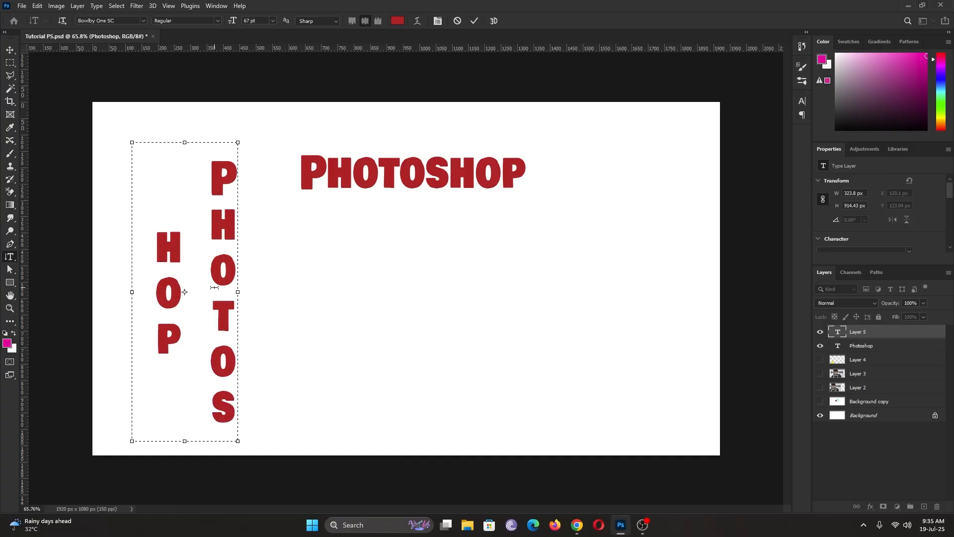
Enlarge the vertical text box to about 546 × 1062 px, try top and bottom alignment, and discard the vertical text.
{"action": "left_click_drag", "start_coordinate": [184, 142], "coordinate": [185, 102]}
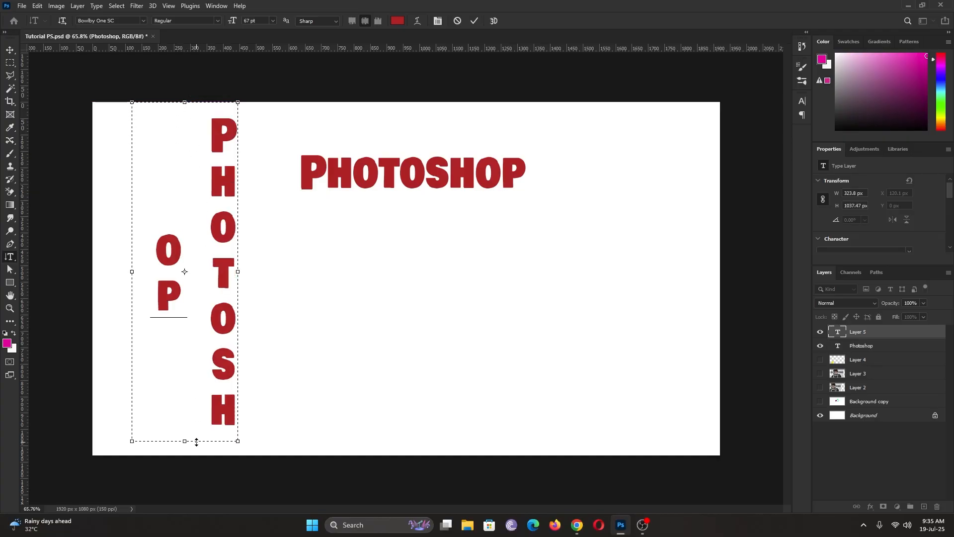
{"action": "left_click_drag", "start_coordinate": [189, 441], "coordinate": [190, 448]}
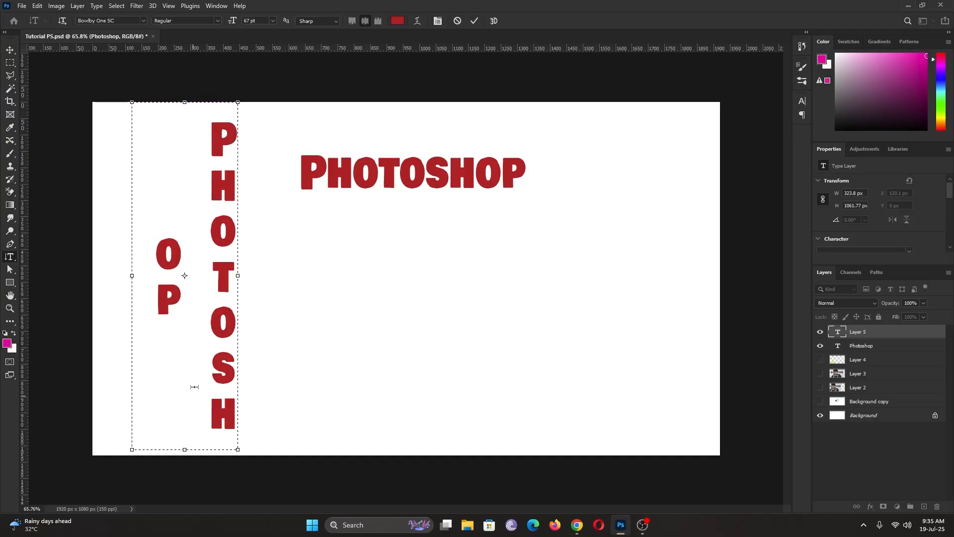
{"action": "left_click", "coordinate": [358, 20]}
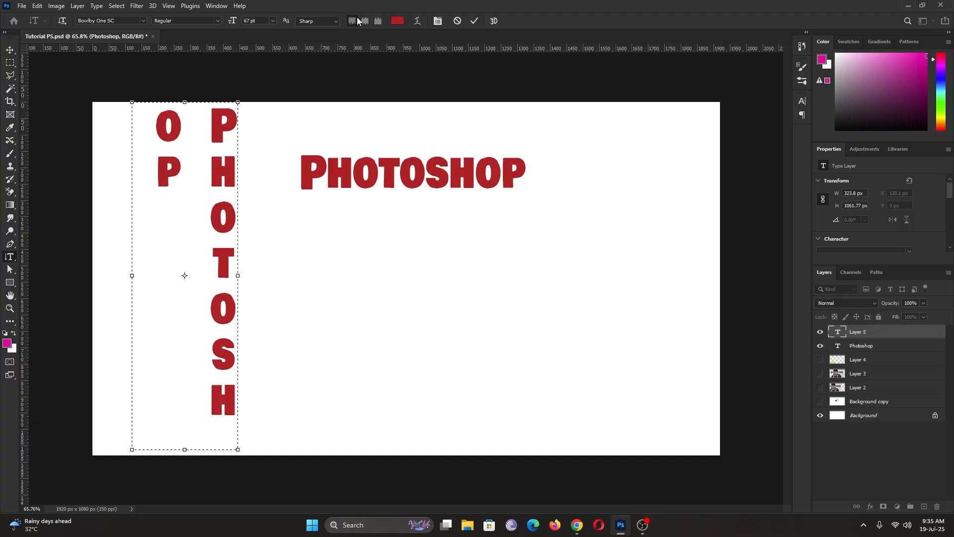
{"action": "left_click_drag", "start_coordinate": [239, 278], "coordinate": [313, 270]}
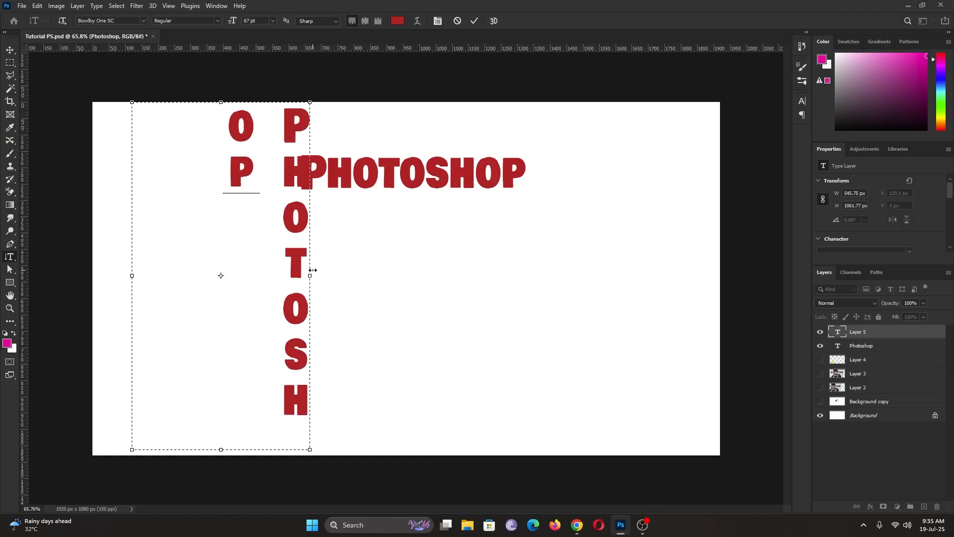
{"action": "left_click", "coordinate": [377, 22]}
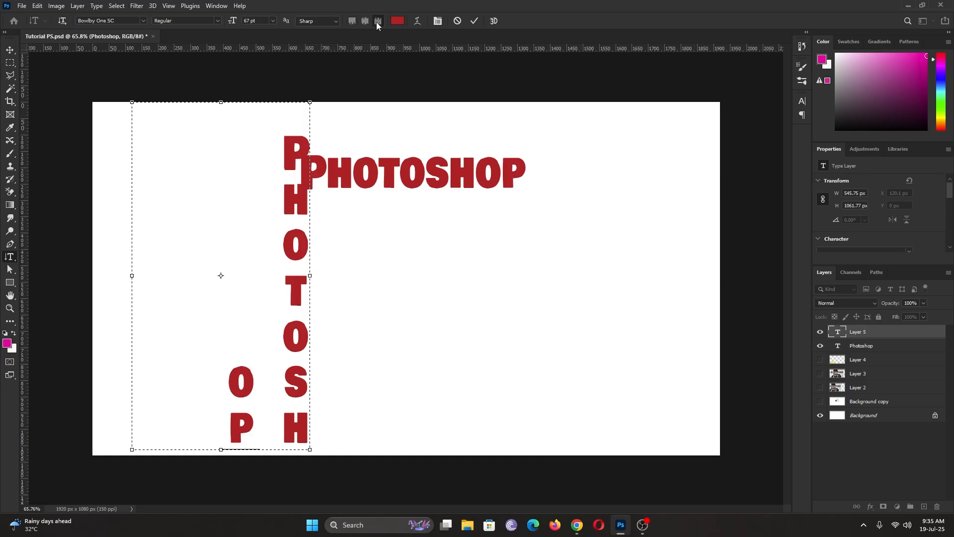
{"action": "left_click", "coordinate": [457, 20]}
Create a "PHOTOSHOP" selection with the Vertical Type Mask Tool in a box about 1689 × 437 px below the red heading.
{"action": "right_click", "coordinate": [9, 256]}
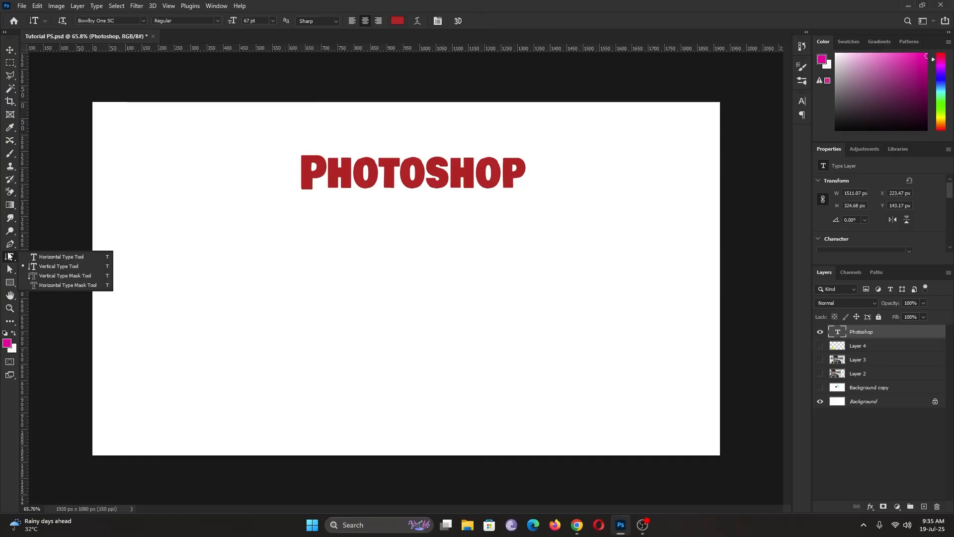
{"action": "left_click", "coordinate": [82, 276]}
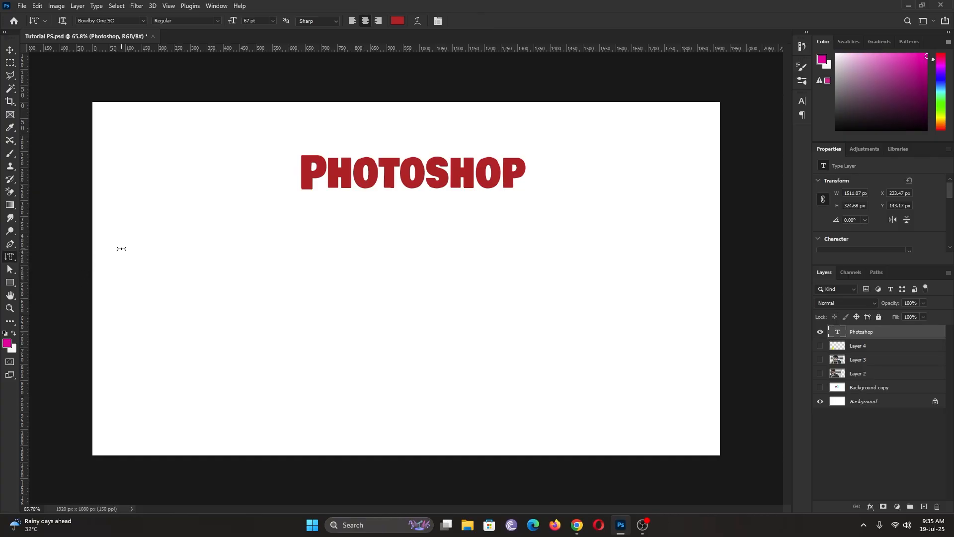
{"action": "left_click_drag", "start_coordinate": [121, 249], "coordinate": [672, 392]}
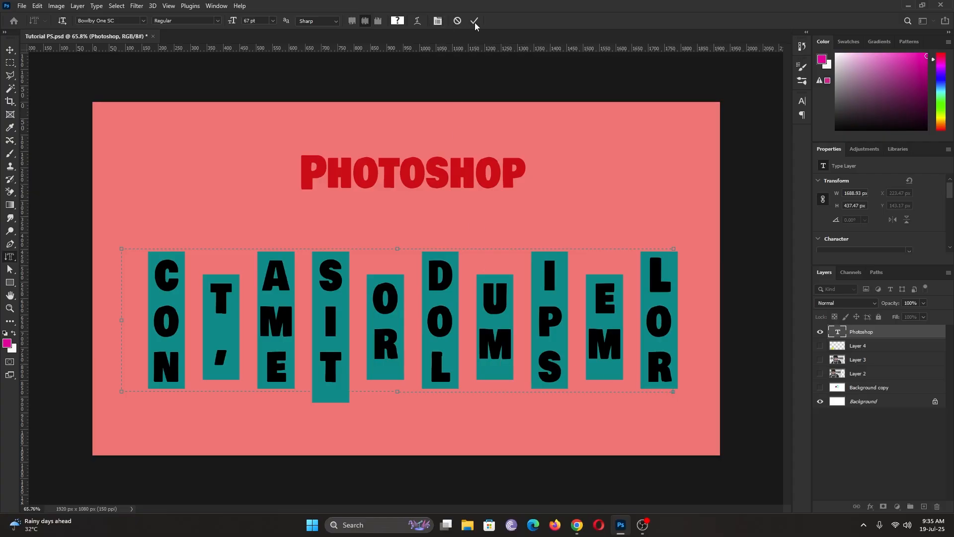
{"action": "type", "text": "P"}
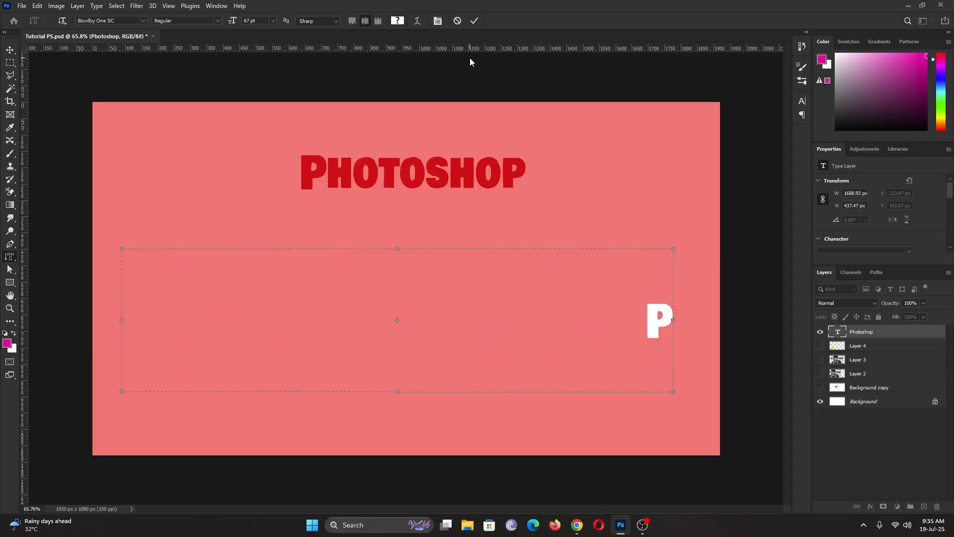
{"action": "type", "text": "HOTOSHOP"}
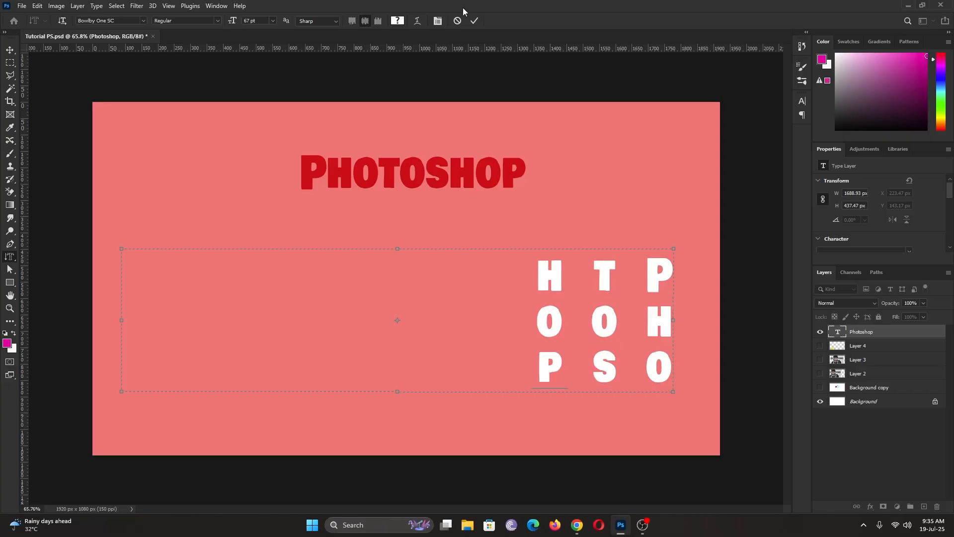
{"action": "left_click", "coordinate": [474, 20]}
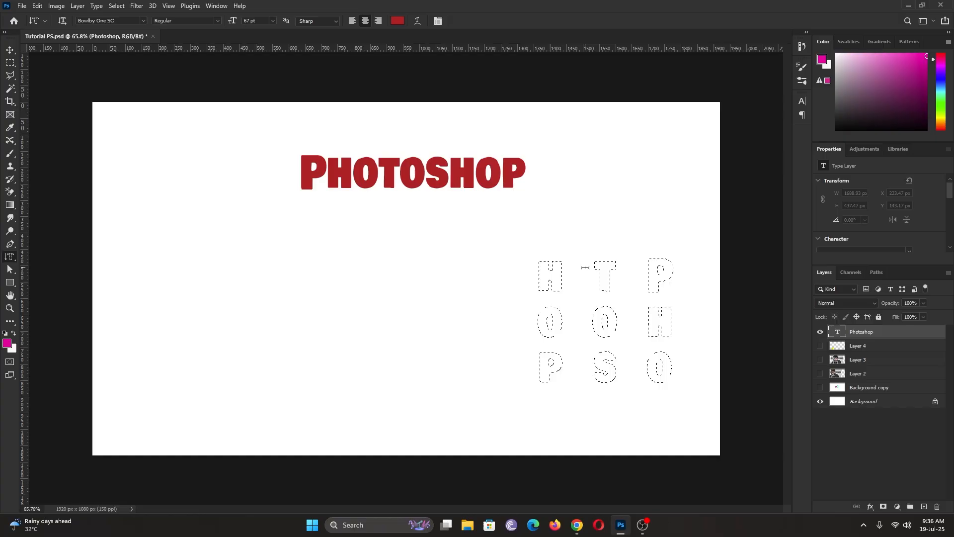
Create a "Lorem ipsum" text selection with the Horizontal Type Mask Tool in a wide box below the red heading.
{"action": "right_click", "coordinate": [5, 259]}
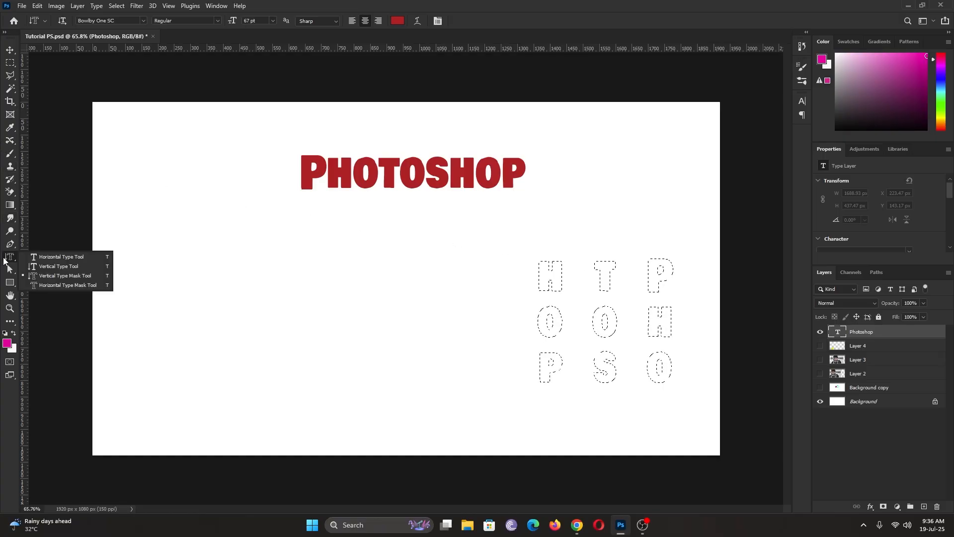
{"action": "left_click", "coordinate": [83, 284]}
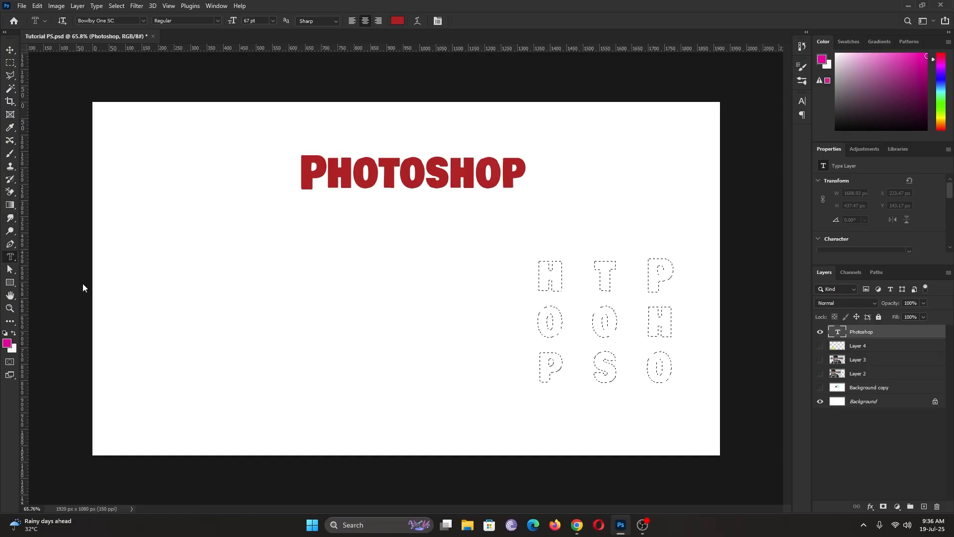
{"action": "left_click_drag", "start_coordinate": [176, 218], "coordinate": [510, 286]}
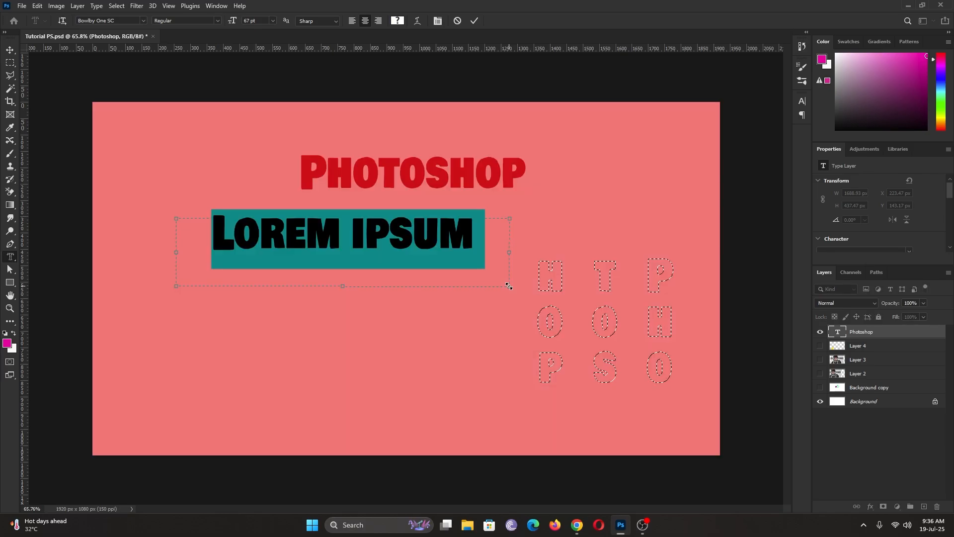
{"action": "left_click", "coordinate": [474, 21]}
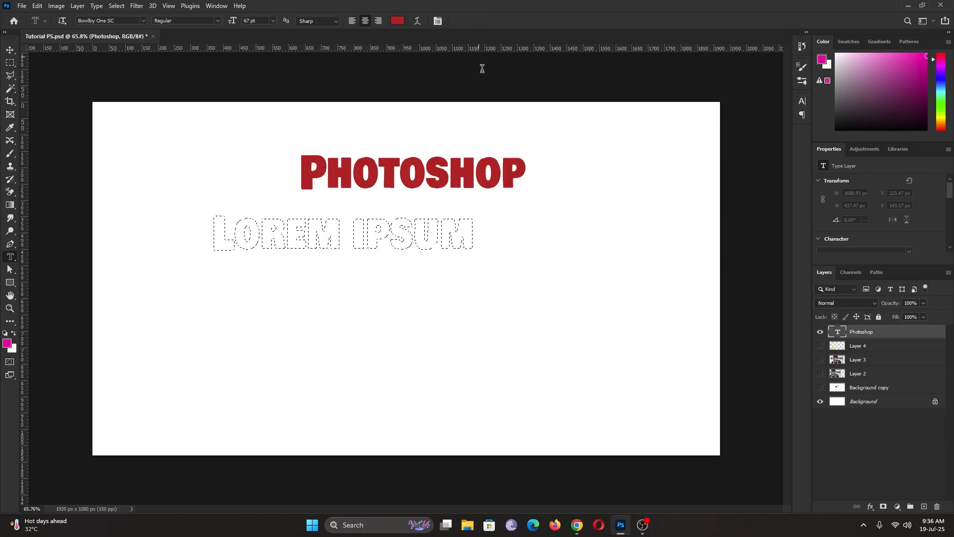
Start another horizontal mask text beside the selection, discard it, clear the "Lorem ipsum" selection and reselect the Photoshop text layer.
{"action": "left_click", "coordinate": [537, 221]}
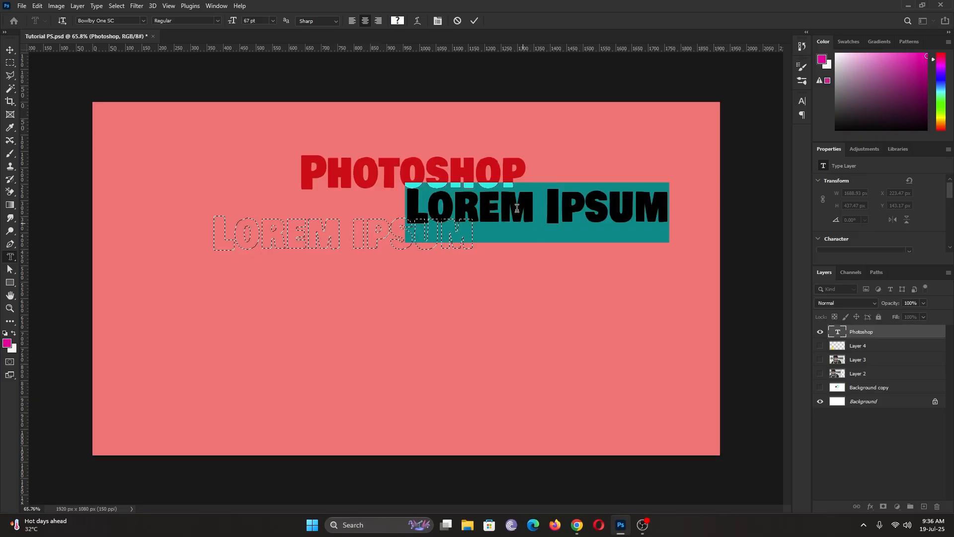
{"action": "left_click", "coordinate": [457, 20]}
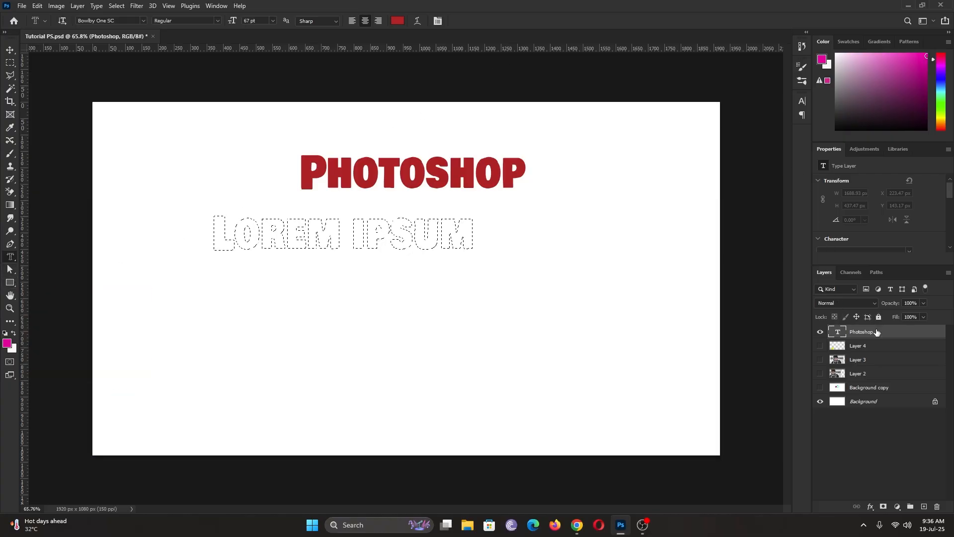
{"action": "key", "text": "Delete"}
{"action": "left_click", "coordinate": [477, 201]}
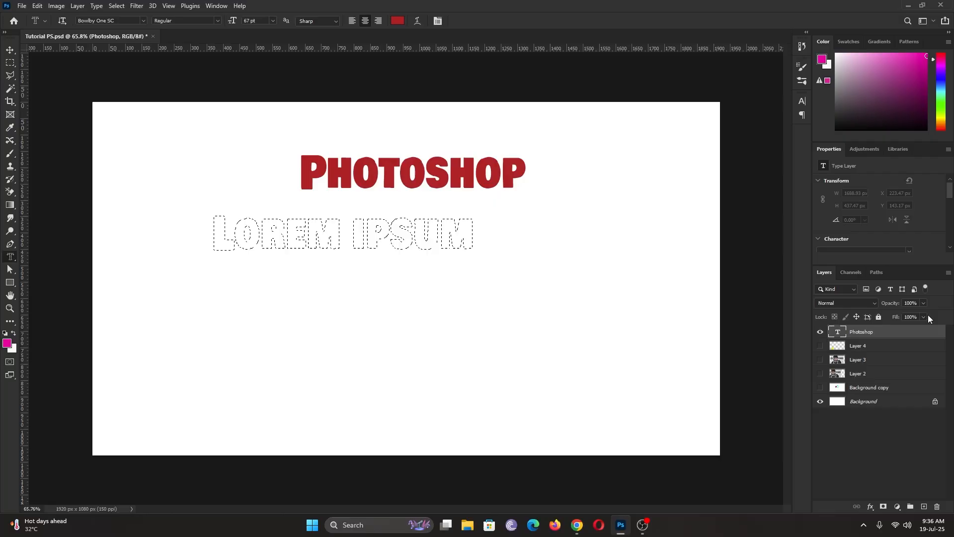
{"action": "left_click", "coordinate": [875, 346]}
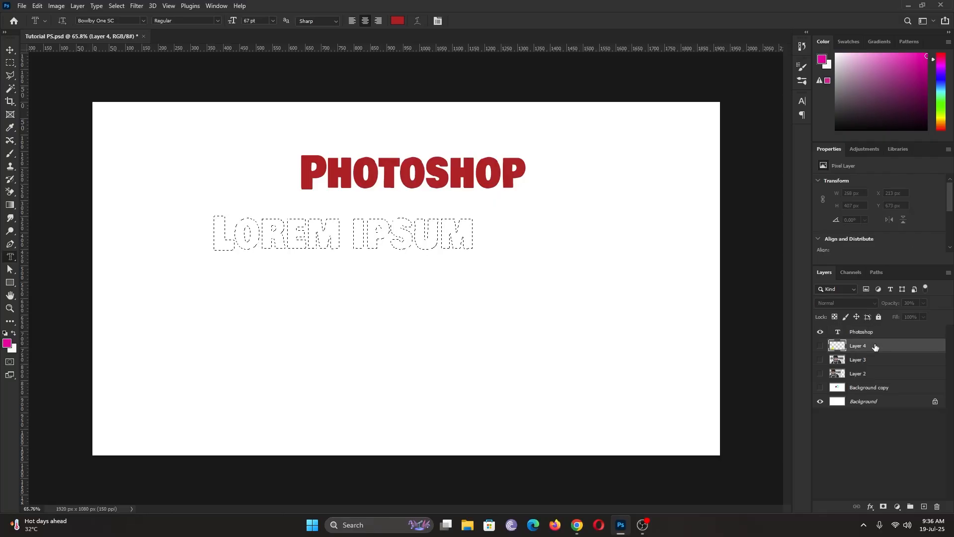
{"action": "left_click", "coordinate": [874, 332]}
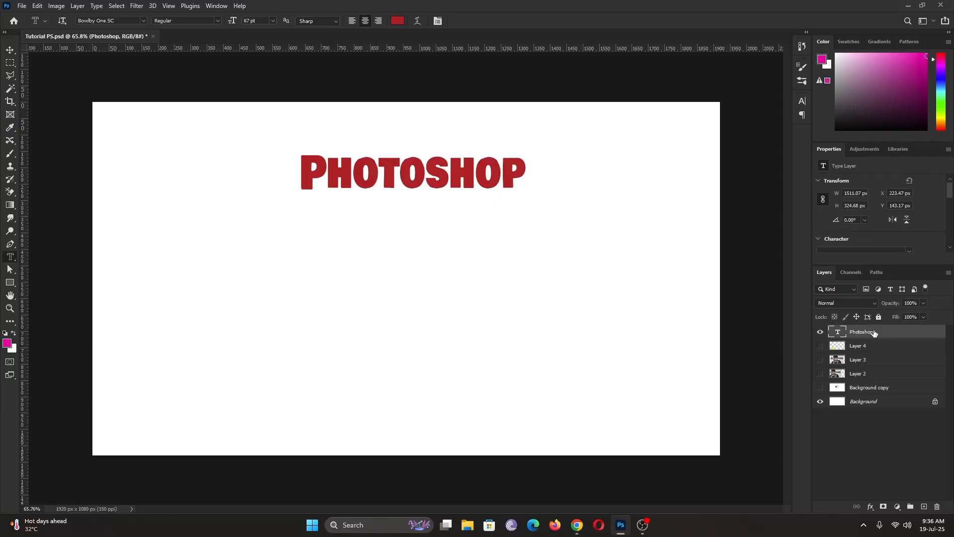
Draw a rectangle shape about 728 × 174 px around the heading and move its layer beneath the Photoshop text layer.
{"action": "left_click", "coordinate": [10, 283]}
{"action": "left_click", "coordinate": [61, 281]}
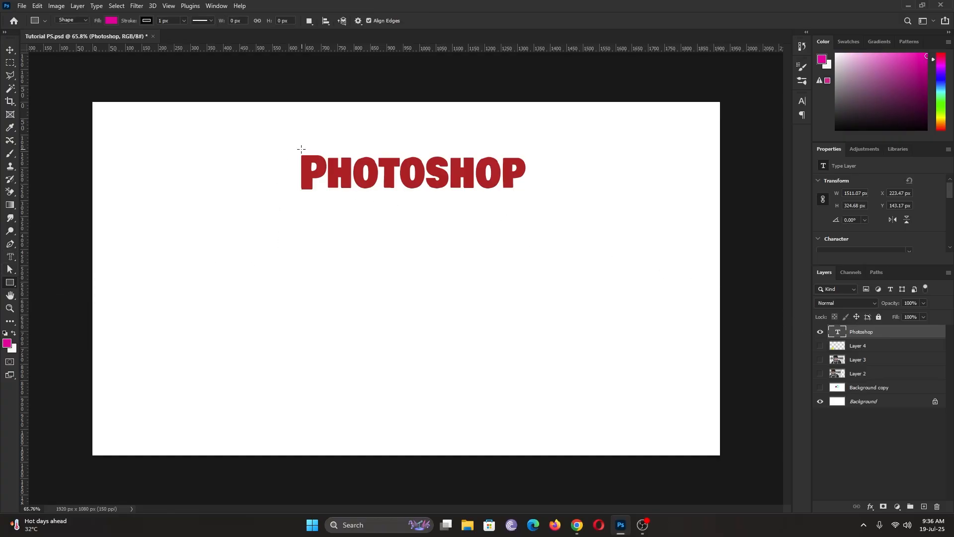
{"action": "left_click_drag", "start_coordinate": [294, 145], "coordinate": [533, 201]}
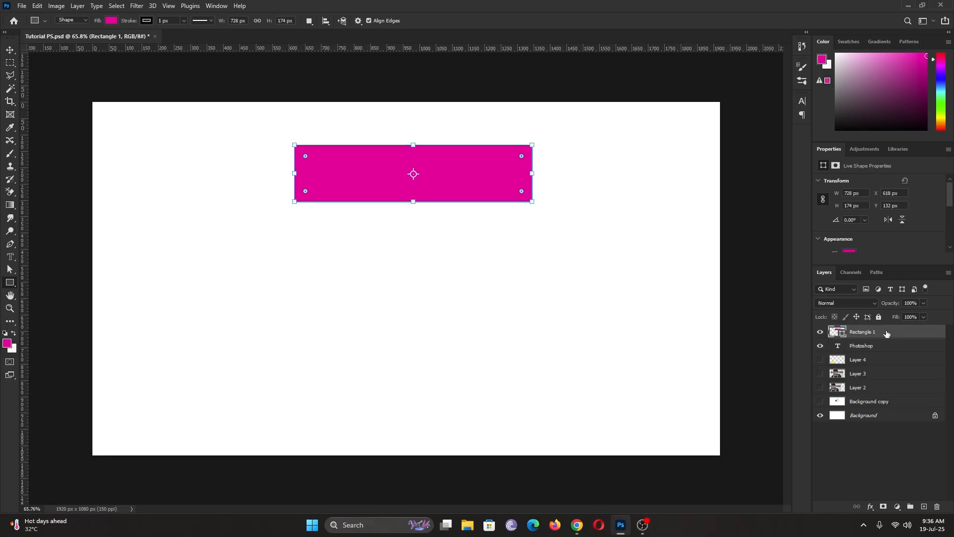
{"action": "left_click_drag", "start_coordinate": [887, 333], "coordinate": [891, 355]}
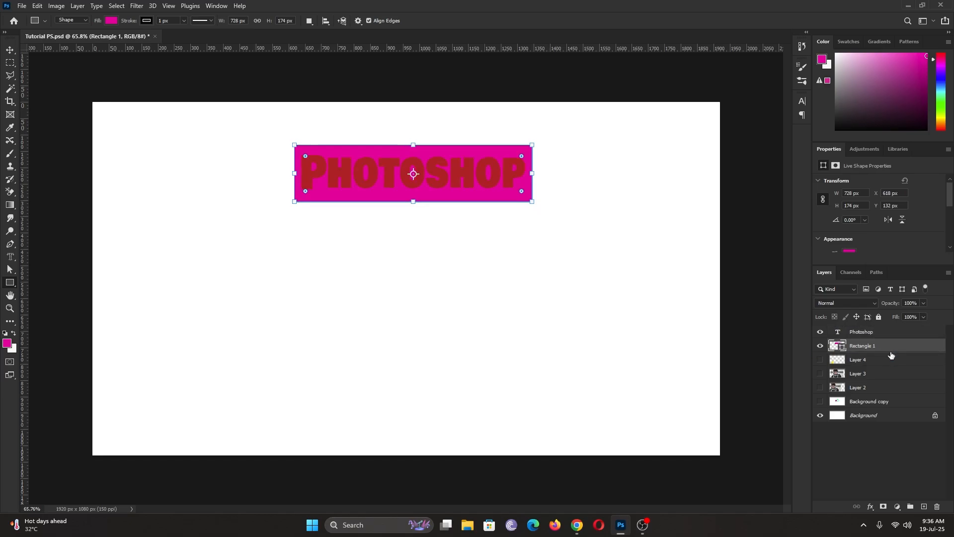
Fill the rectangle with the light green from the recently used colours.
{"action": "scroll", "coordinate": [875, 225], "scroll_direction": "down", "scroll_amount": 3}
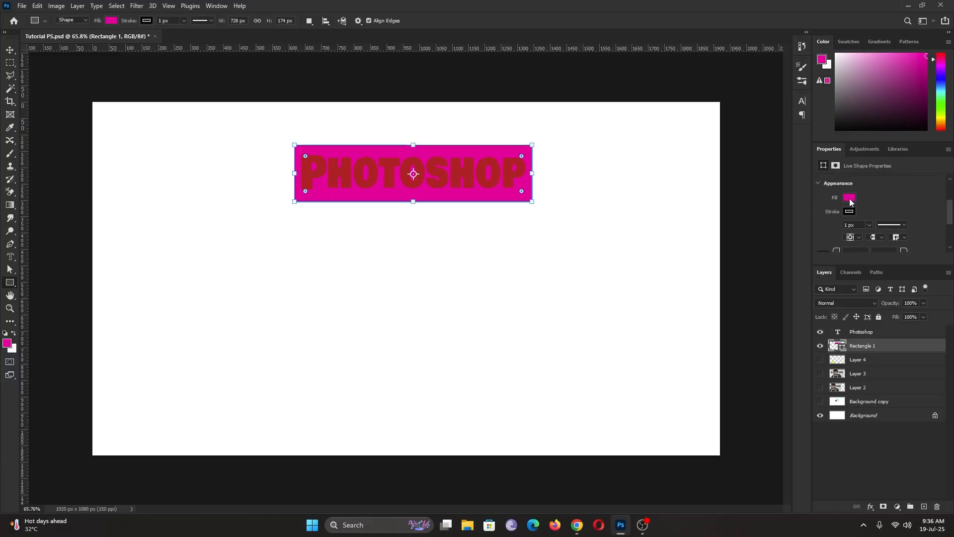
{"action": "left_click", "coordinate": [850, 198]}
{"action": "left_click", "coordinate": [890, 251]}
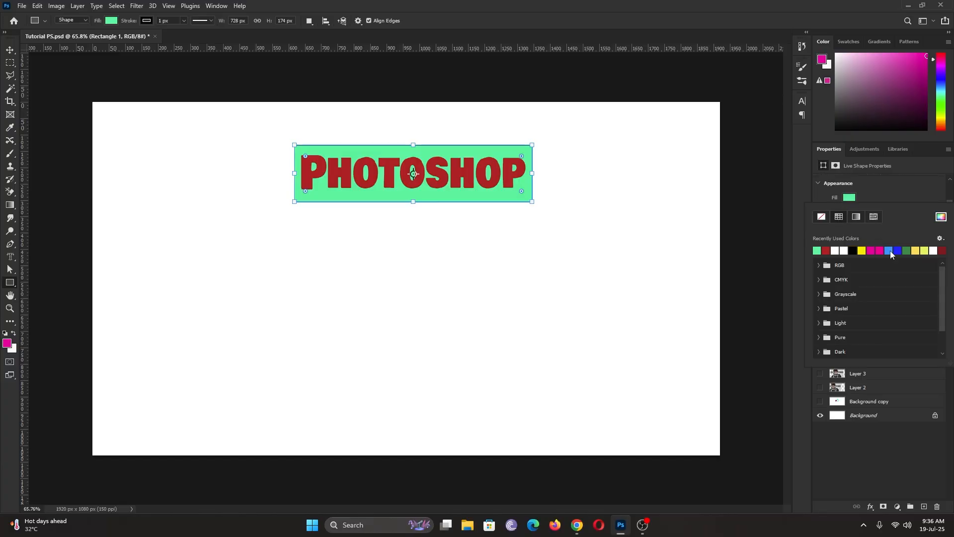
{"action": "left_click", "coordinate": [889, 194]}
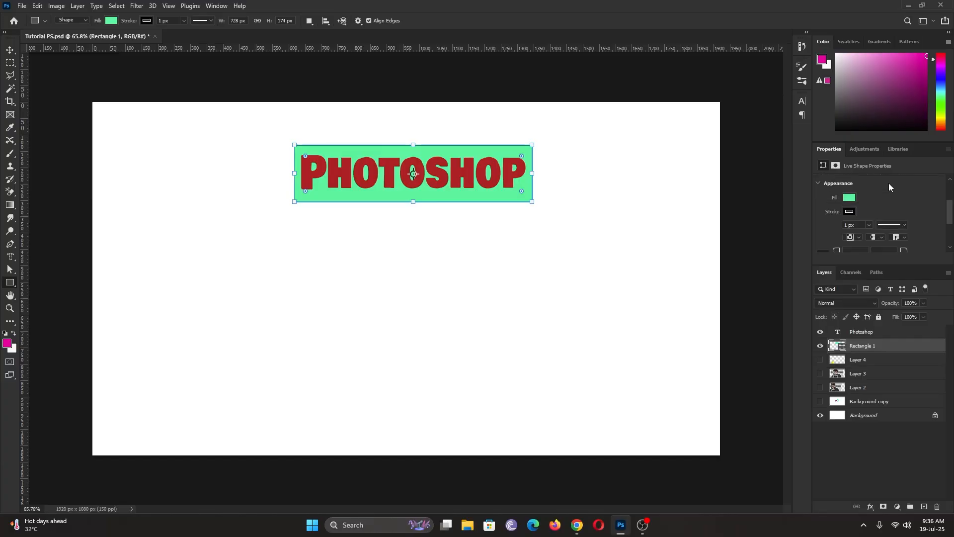
Set the rectangle's stroke to No Color.
{"action": "left_click", "coordinate": [850, 212]}
{"action": "left_click", "coordinate": [853, 265]}
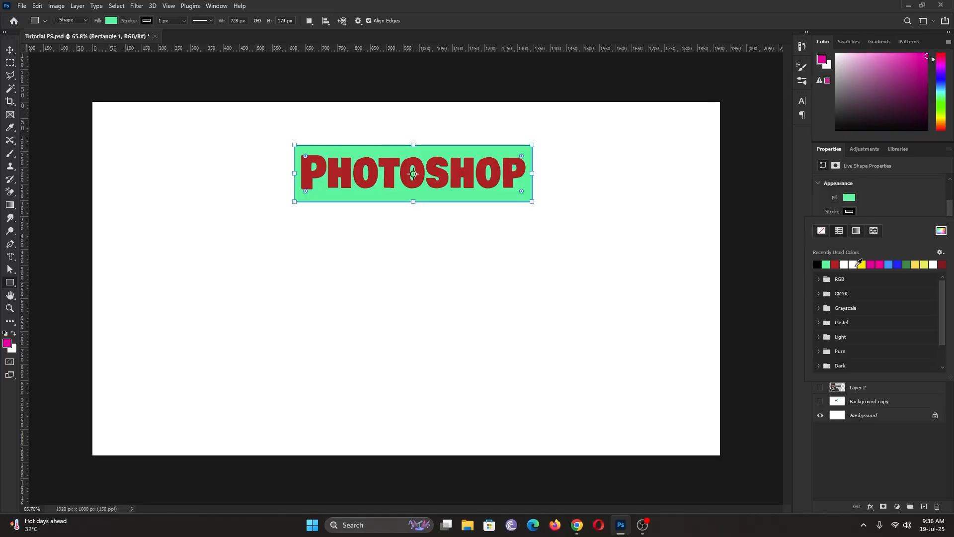
{"action": "left_click", "coordinate": [823, 233]}
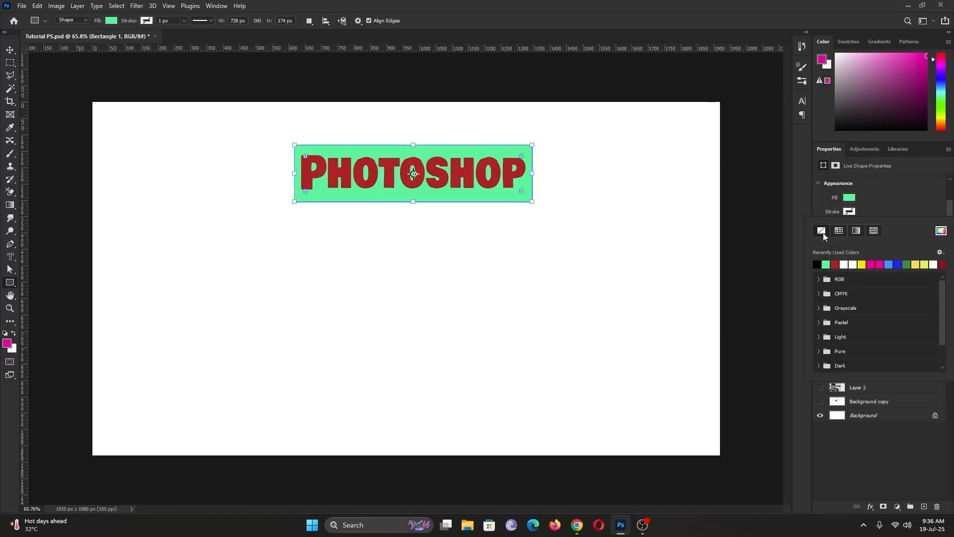
{"action": "left_click", "coordinate": [883, 194]}
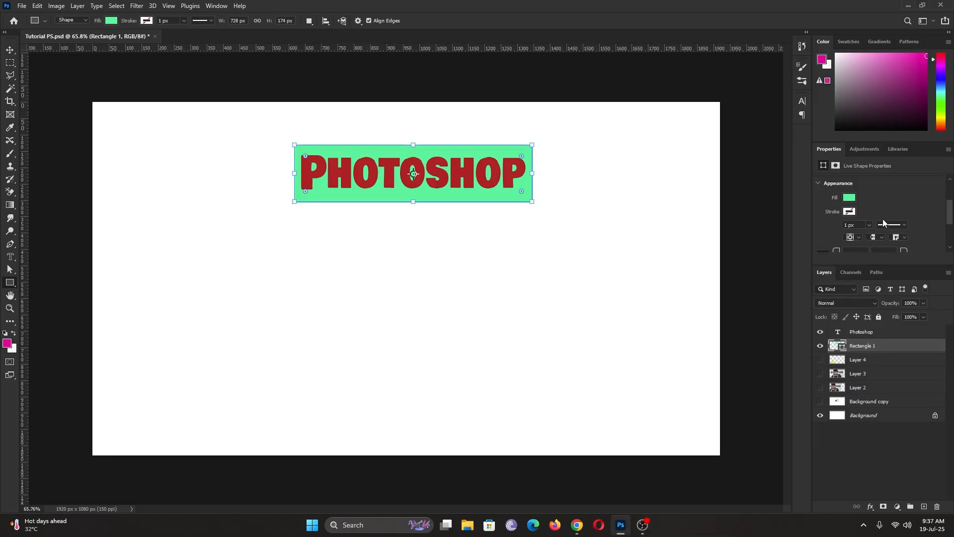
Give the rectangle a stroke 19.09 px wide and colour it dark red from the recently used colours.
{"action": "left_click", "coordinate": [869, 225]}
{"action": "left_click_drag", "start_coordinate": [886, 238], "coordinate": [876, 238]}
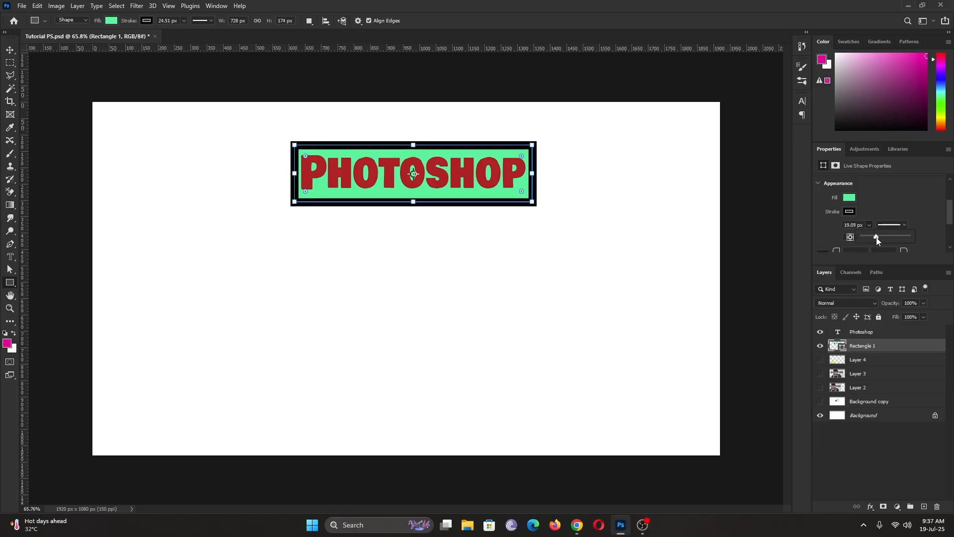
{"action": "left_click", "coordinate": [849, 211]}
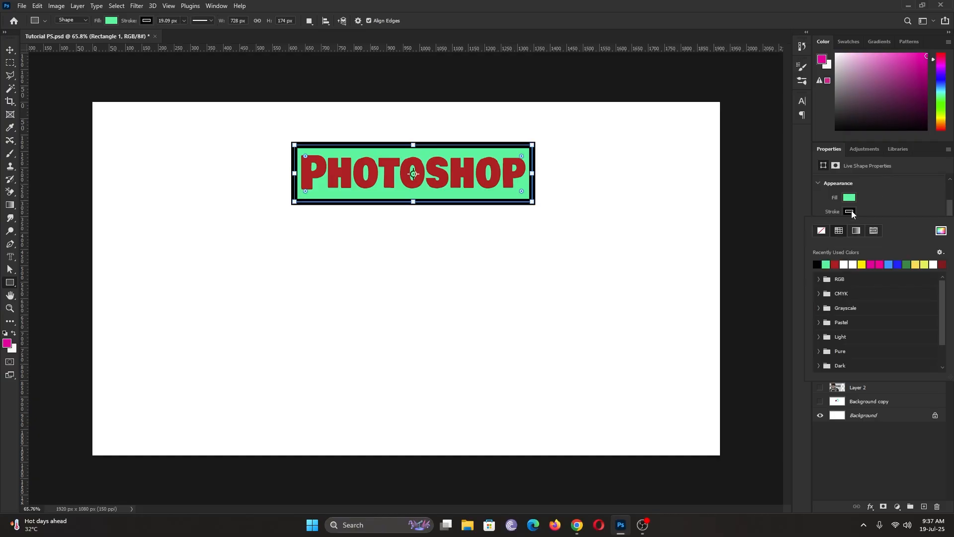
{"action": "left_click", "coordinate": [835, 265]}
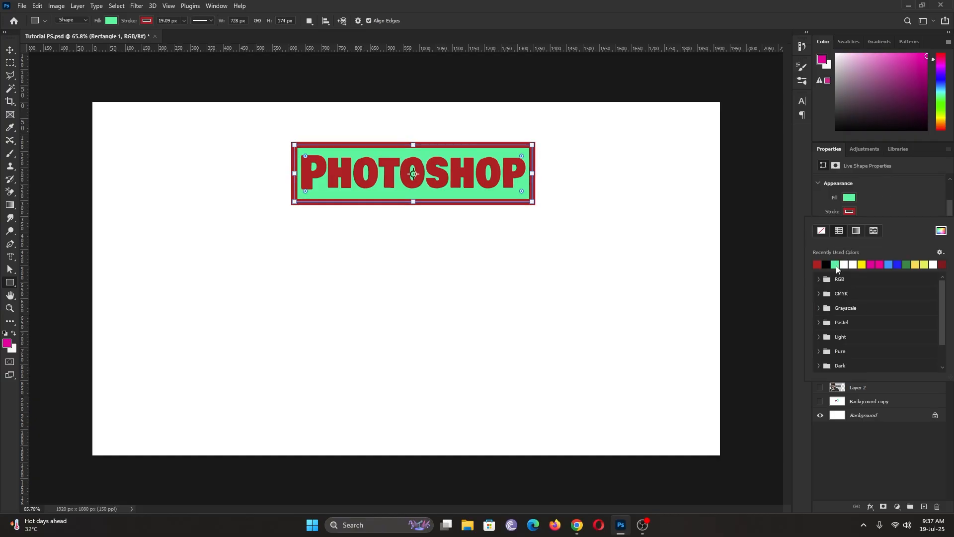
{"action": "left_click", "coordinate": [891, 203]}
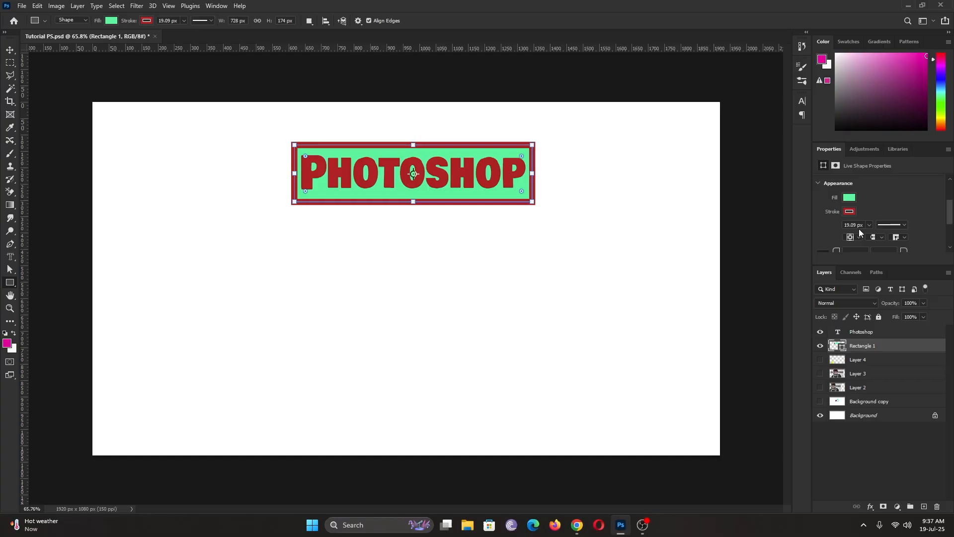
Switch the rectangle's stroke between No Color and dark red to compare, ending with the dark red stroke.
{"action": "left_click", "coordinate": [850, 212]}
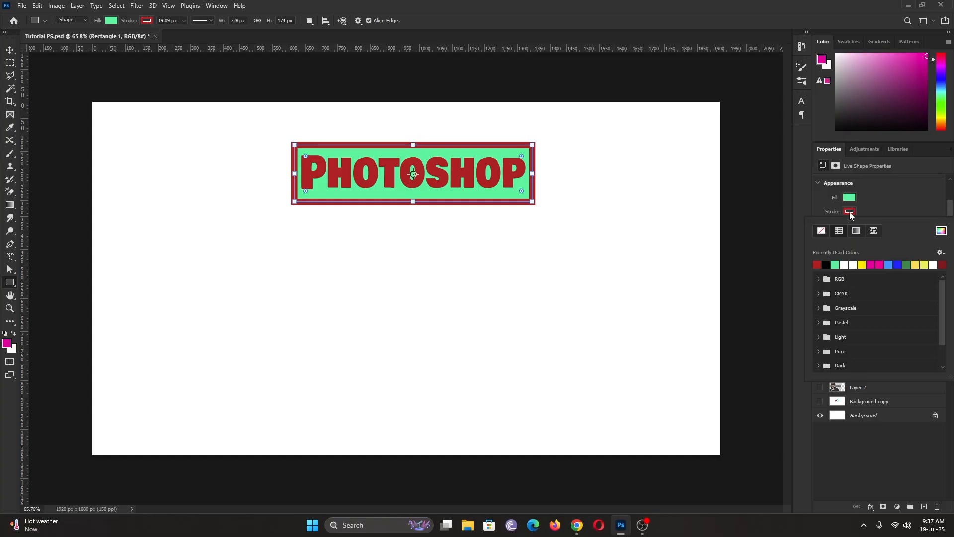
{"action": "left_click", "coordinate": [821, 231]}
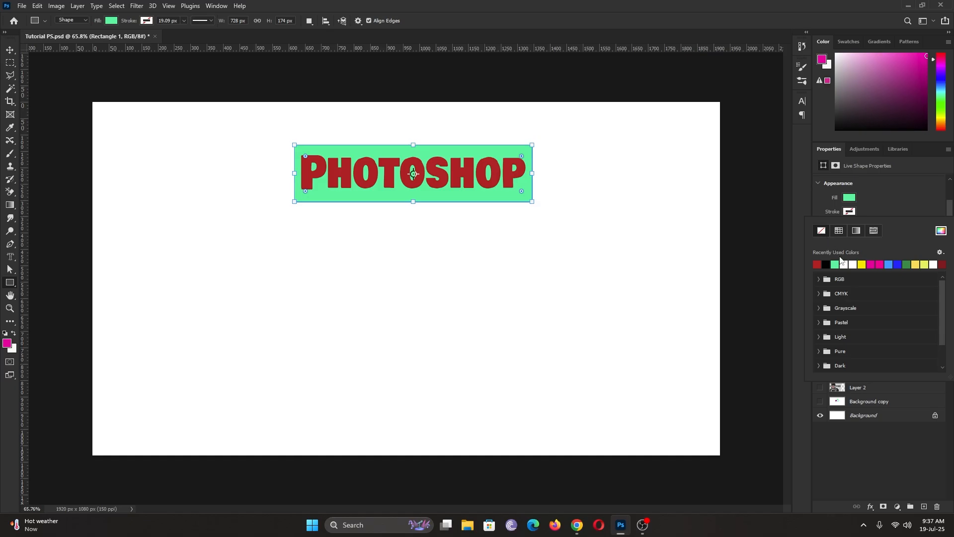
{"action": "left_click", "coordinate": [819, 265]}
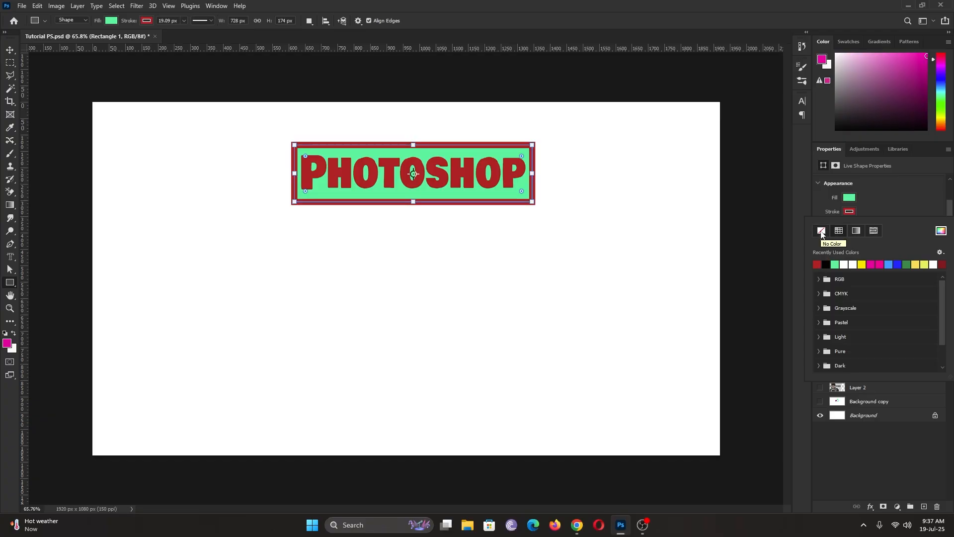
{"action": "left_click", "coordinate": [821, 232]}
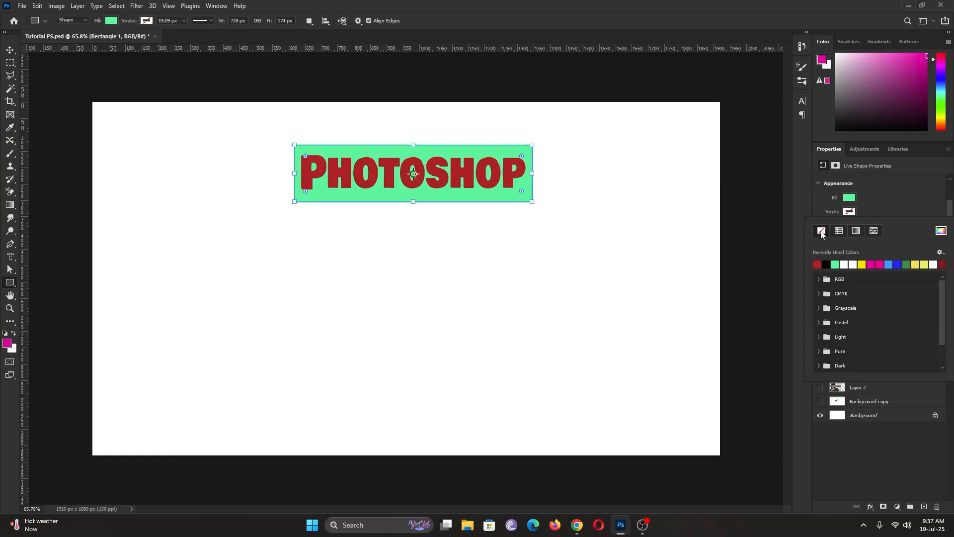
{"action": "left_click", "coordinate": [850, 213]}
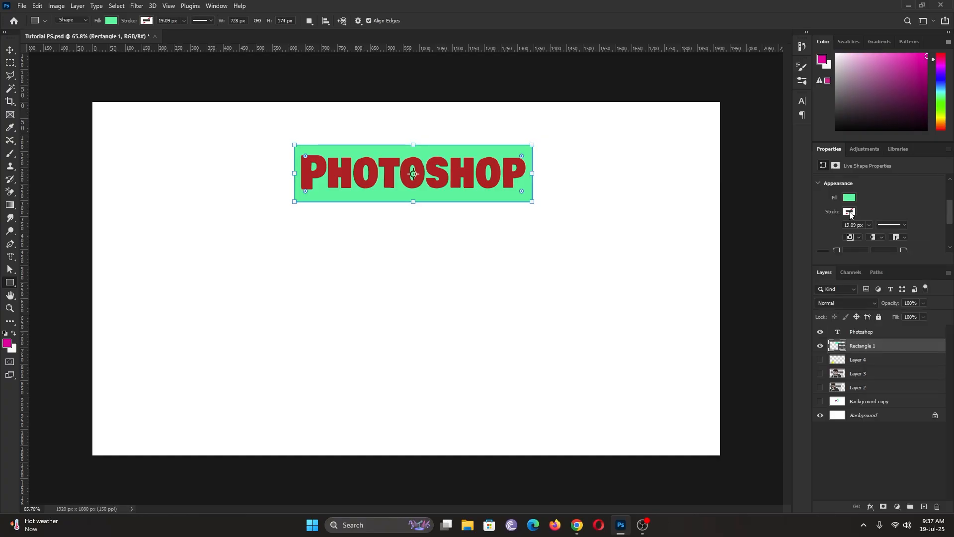
{"action": "left_click", "coordinate": [850, 213]}
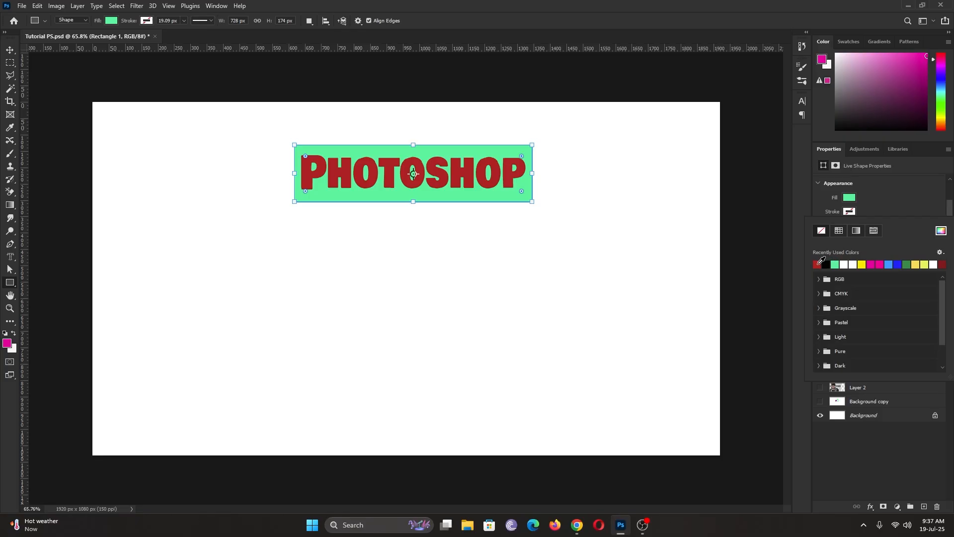
{"action": "left_click", "coordinate": [818, 264]}
{"action": "left_click", "coordinate": [873, 208]}
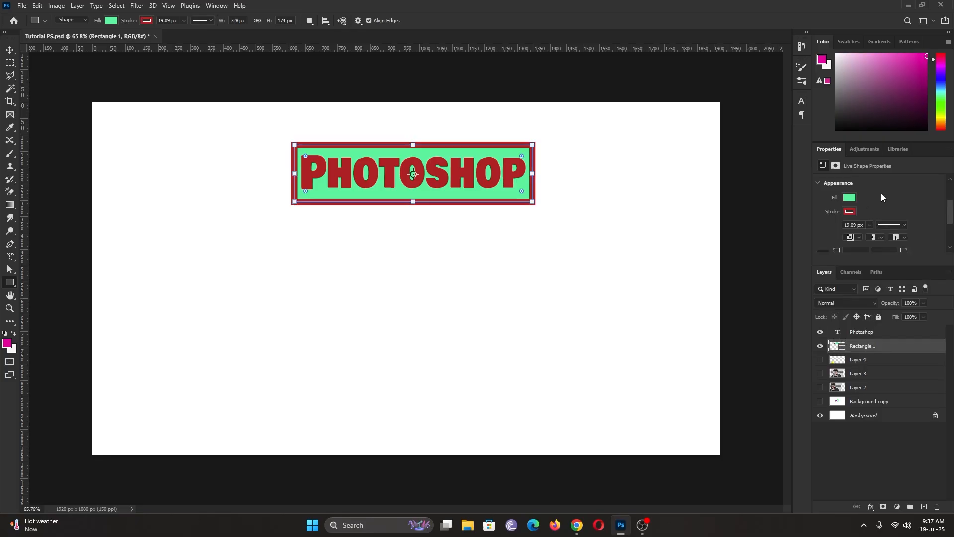
Try the dashed and dotted line styles on the rectangle's stroke and return it to a solid line.
{"action": "left_click", "coordinate": [892, 225]}
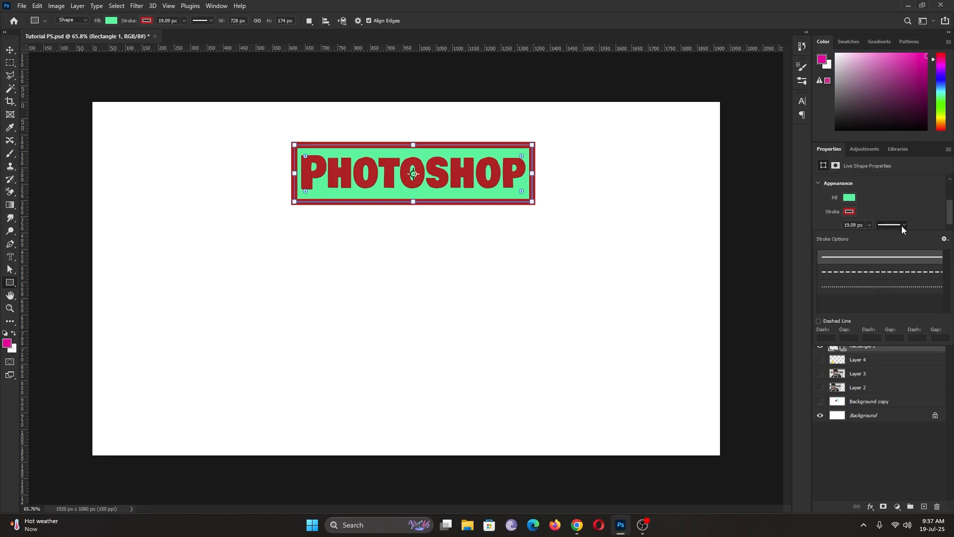
{"action": "left_click", "coordinate": [890, 274]}
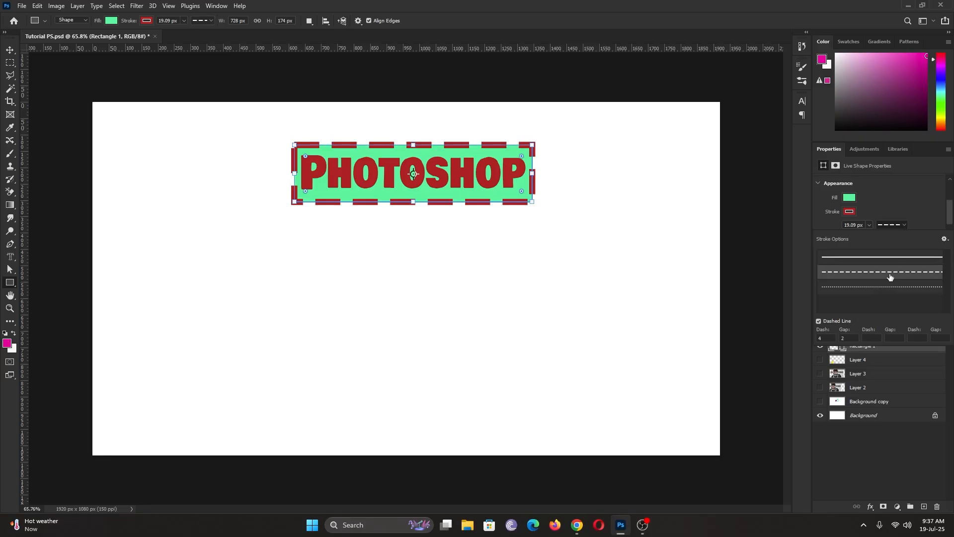
{"action": "left_click", "coordinate": [887, 289]}
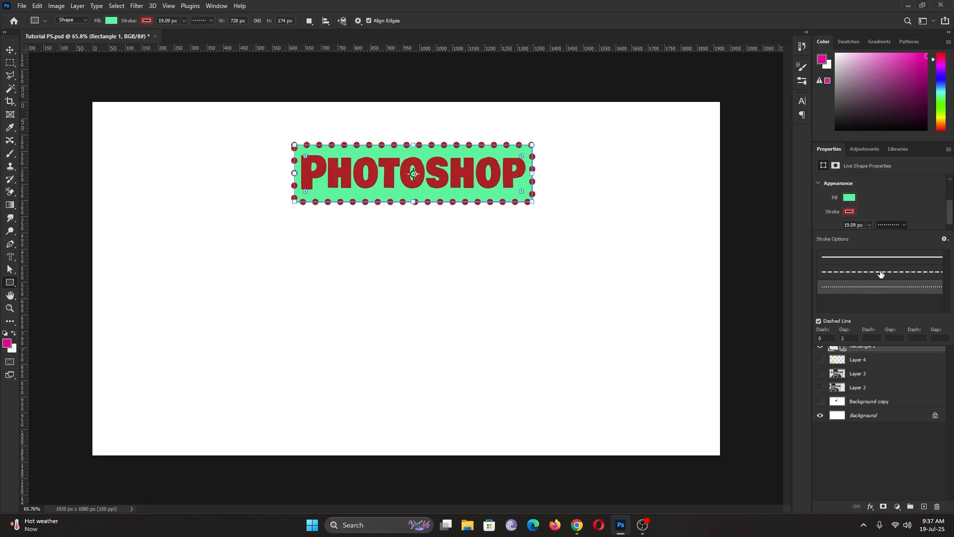
{"action": "scroll", "coordinate": [878, 269], "scroll_direction": "down", "scroll_amount": 2}
{"action": "scroll", "coordinate": [880, 272], "scroll_direction": "up", "scroll_amount": 3}
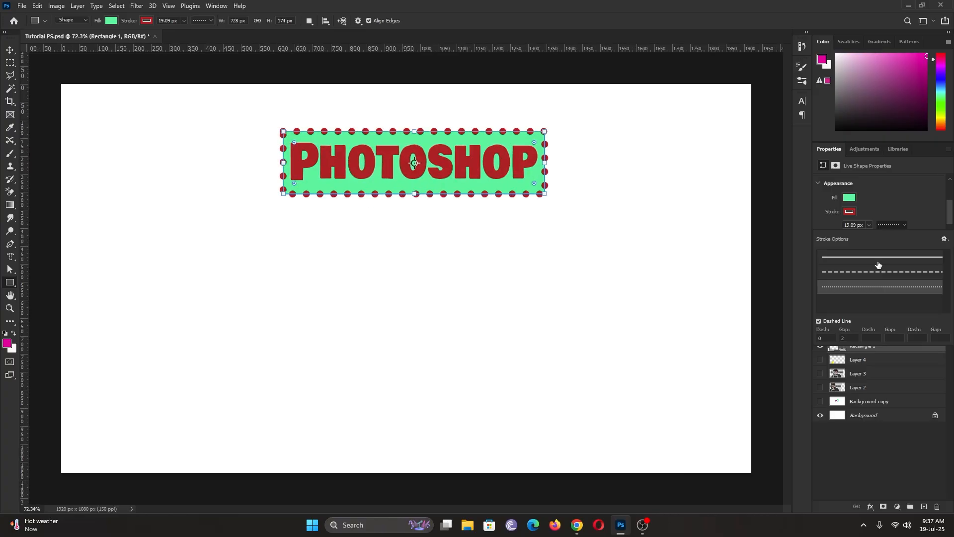
{"action": "left_click", "coordinate": [880, 257]}
{"action": "left_click", "coordinate": [894, 193]}
Try a thicker stroke on the rectangle and reduce its width to about 0.66 px.
{"action": "left_click", "coordinate": [869, 225]}
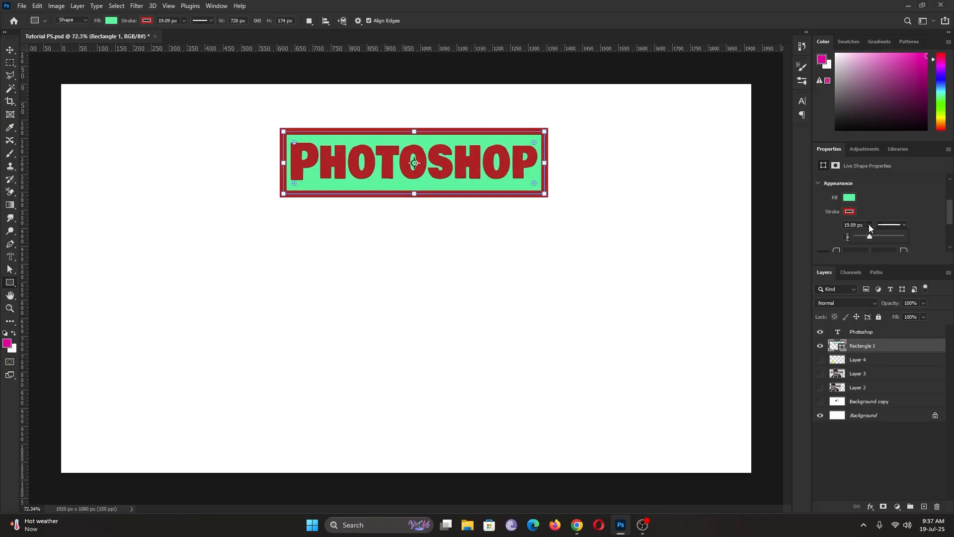
{"action": "mouse_move", "coordinate": [873, 238]}
{"action": "left_mouse_down"}
{"action": "mouse_move", "coordinate": [863, 240]}
{"action": "mouse_move", "coordinate": [881, 238]}
{"action": "mouse_move", "coordinate": [862, 238]}
{"action": "left_mouse_up"}
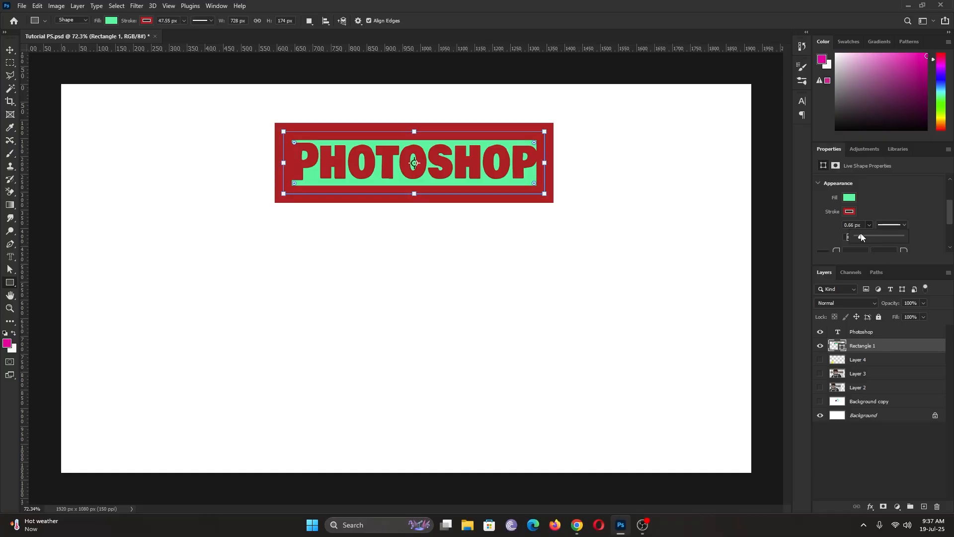
Round all four corners of the rectangle behind the Photoshop heading with a 40 px radius.
{"action": "scroll", "coordinate": [882, 206], "scroll_direction": "down", "scroll_amount": 2}
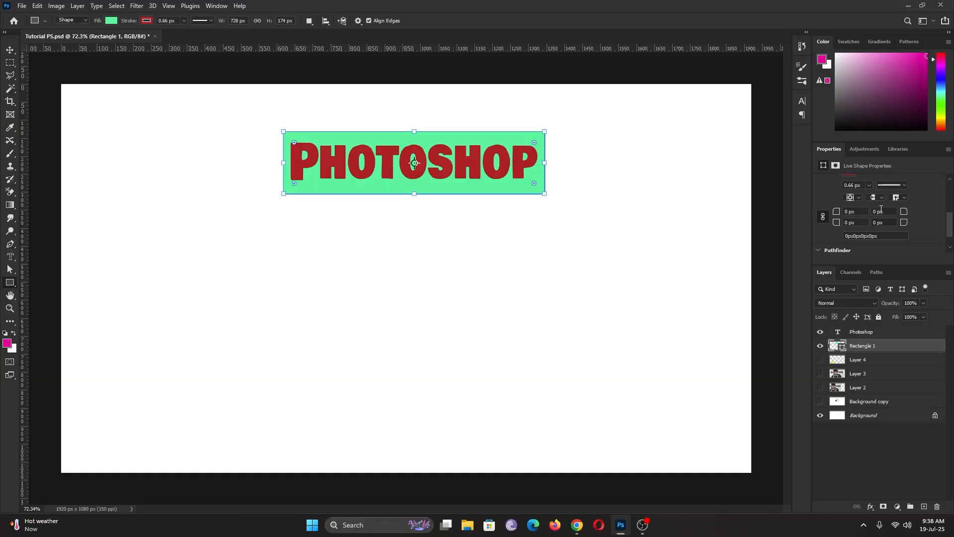
{"action": "mouse_move", "coordinate": [836, 223]}
{"action": "left_mouse_down"}
{"action": "mouse_move", "coordinate": [854, 226]}
{"action": "mouse_move", "coordinate": [840, 225]}
{"action": "left_mouse_up"}
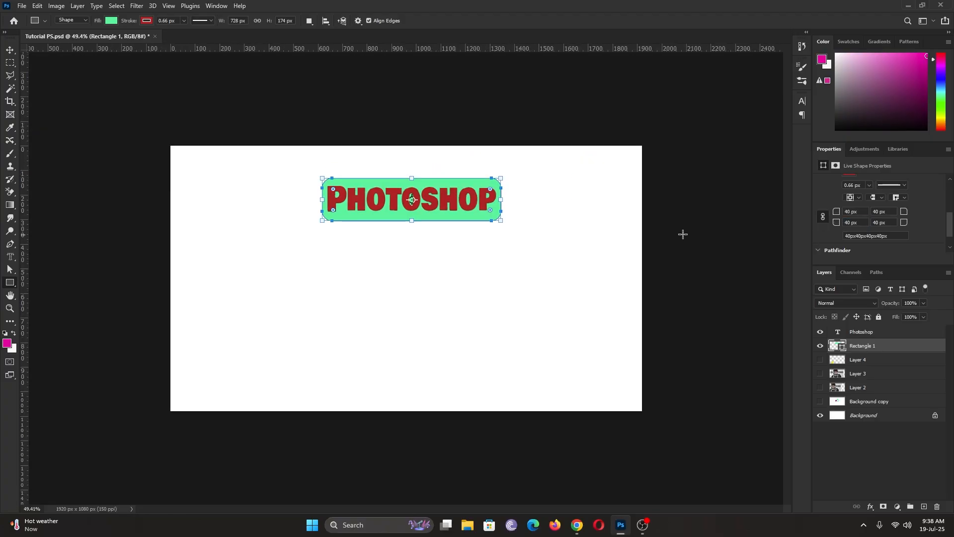
{"action": "left_click_drag", "start_coordinate": [951, 215], "coordinate": [946, 191]}
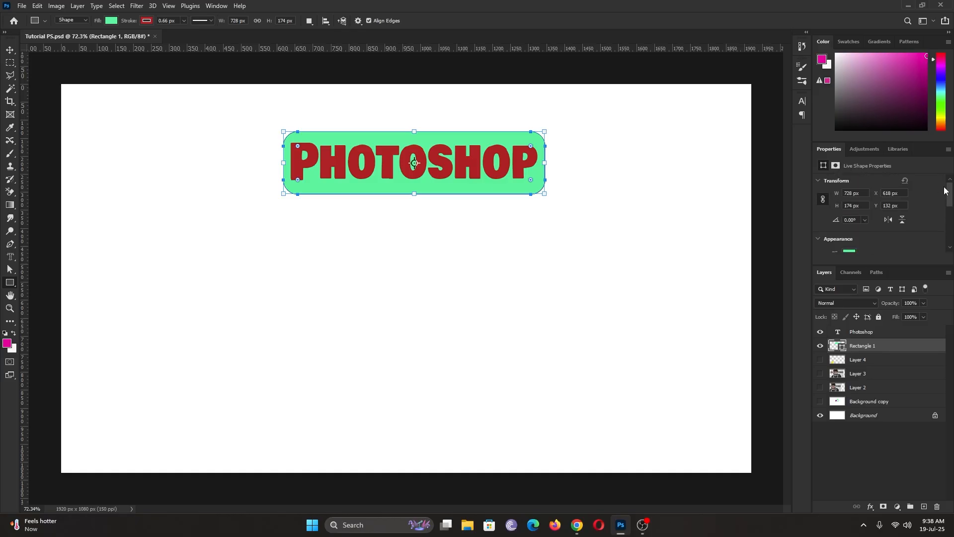
Try the Custom Shape Tool by drawing a Wild Animals rhino about 582 by 277 px below the heading, and undo it.
{"action": "right_click", "coordinate": [11, 283]}
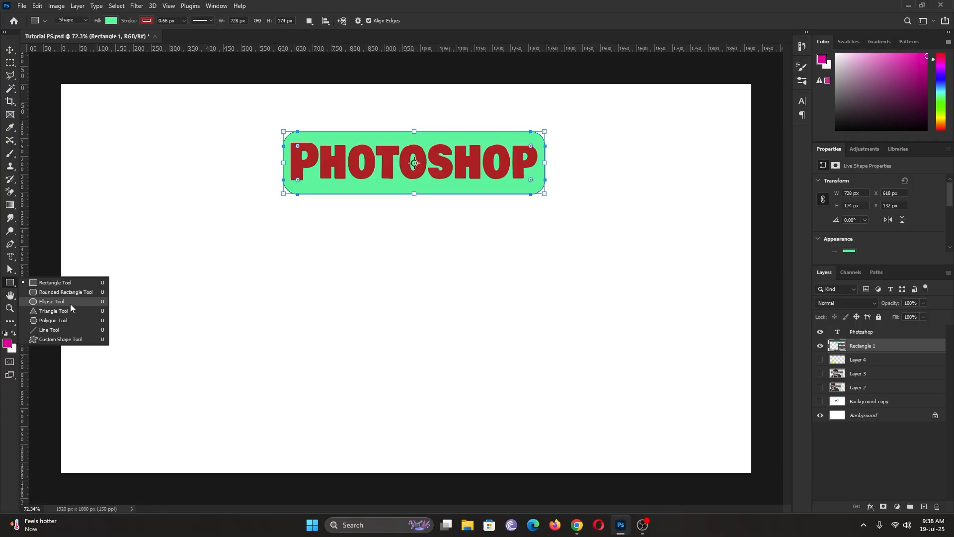
{"action": "left_click", "coordinate": [74, 339]}
{"action": "left_click", "coordinate": [404, 24]}
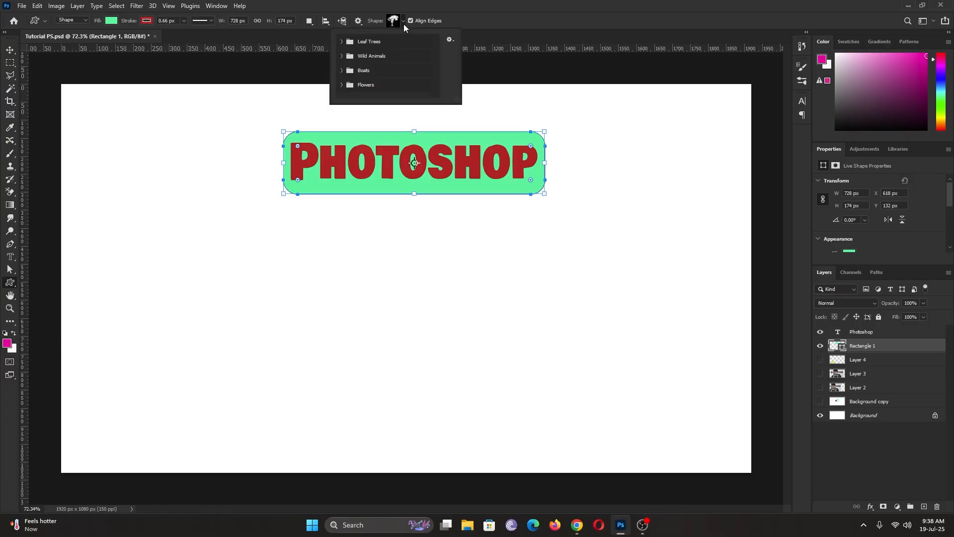
{"action": "left_click", "coordinate": [341, 57]}
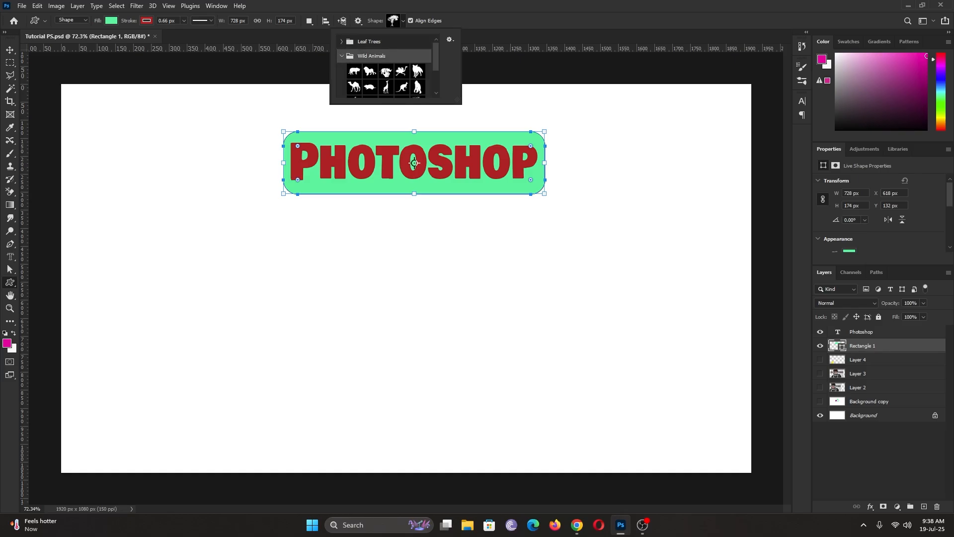
{"action": "left_click", "coordinate": [386, 71]}
{"action": "left_click_drag", "start_coordinate": [428, 289], "coordinate": [641, 388]}
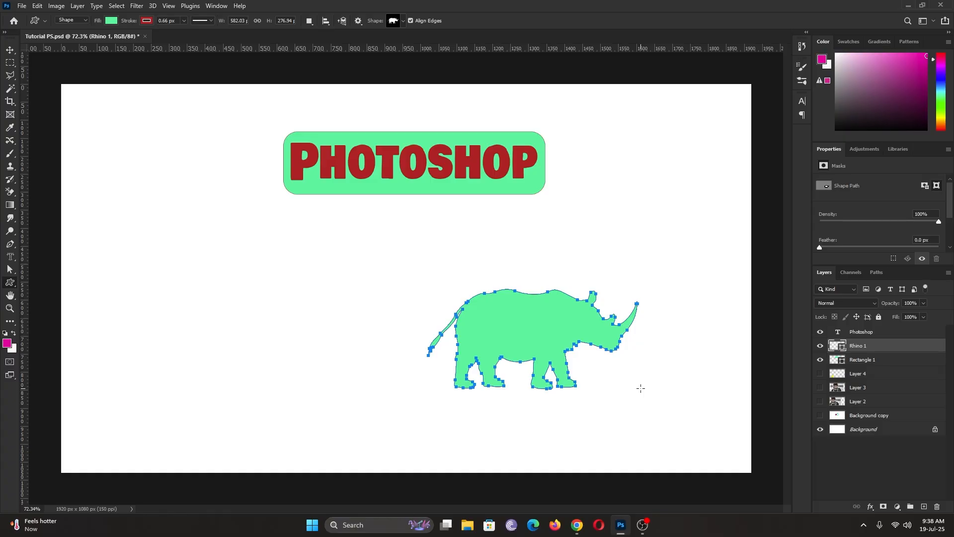
{"action": "key", "text": "ctrl+z"}
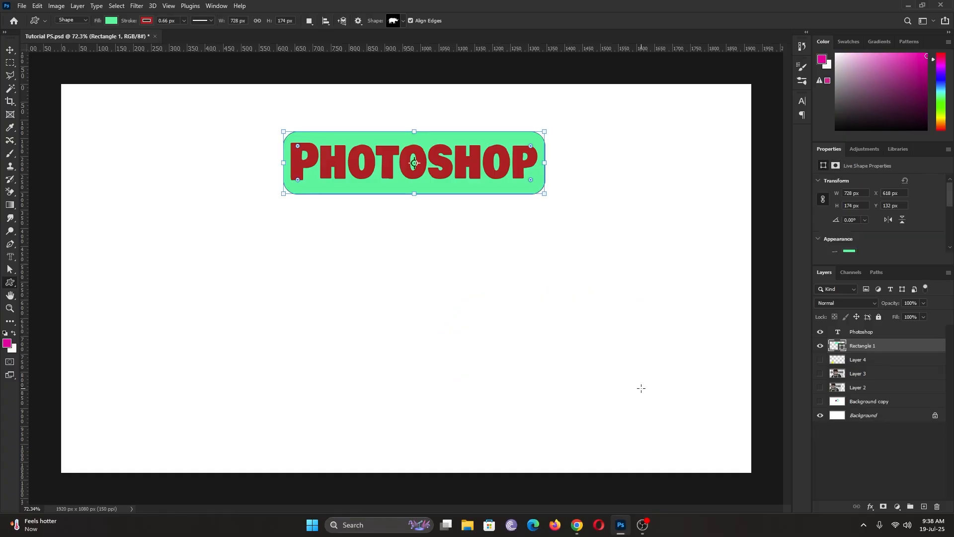